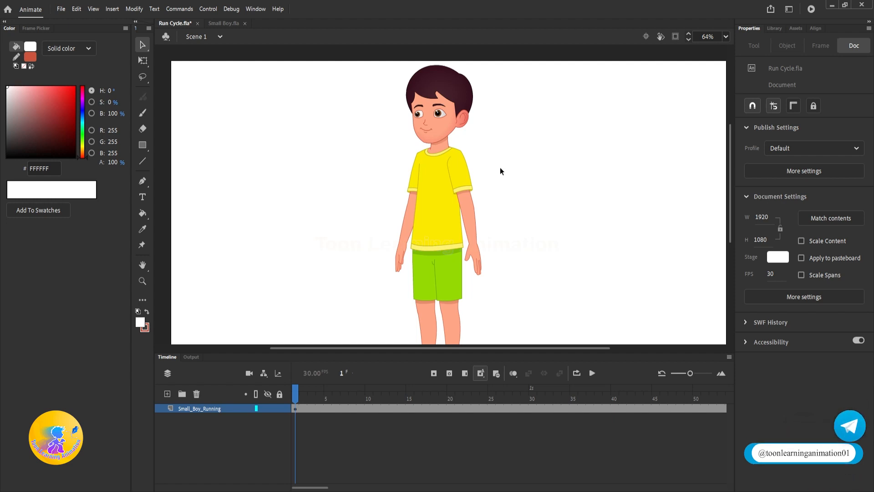
Step: Play through the existing standing animation and return to the first frame
key("Return")
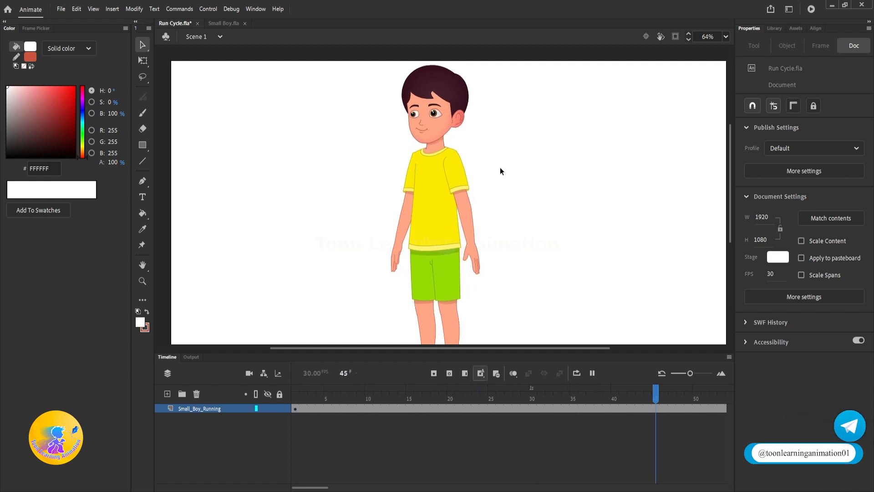
key("Return")
key("Return")
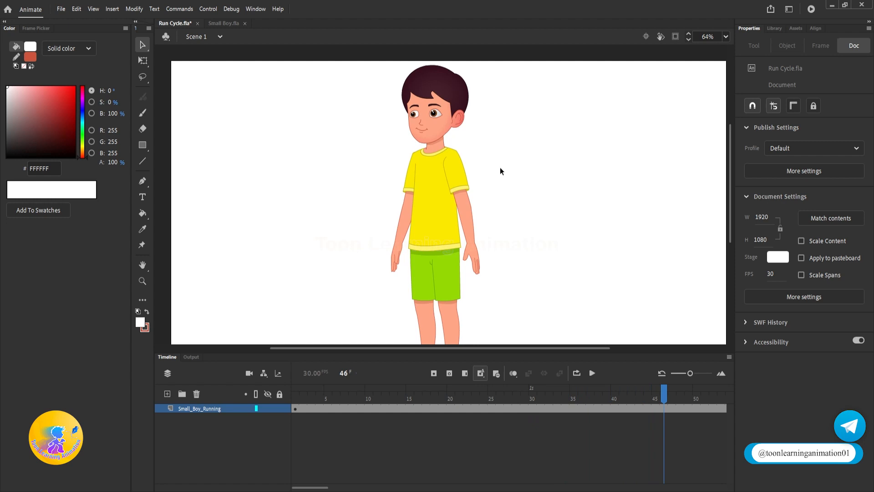
key("shift+comma")
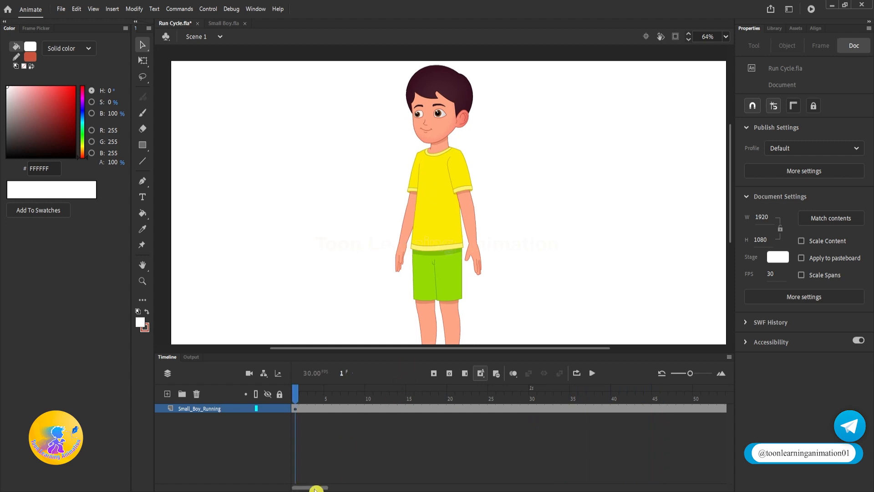
Step: Extend the Small_Boy_Running layer to frame 80 and return to the first frame
left_click_drag(321, 486, 354, 473)
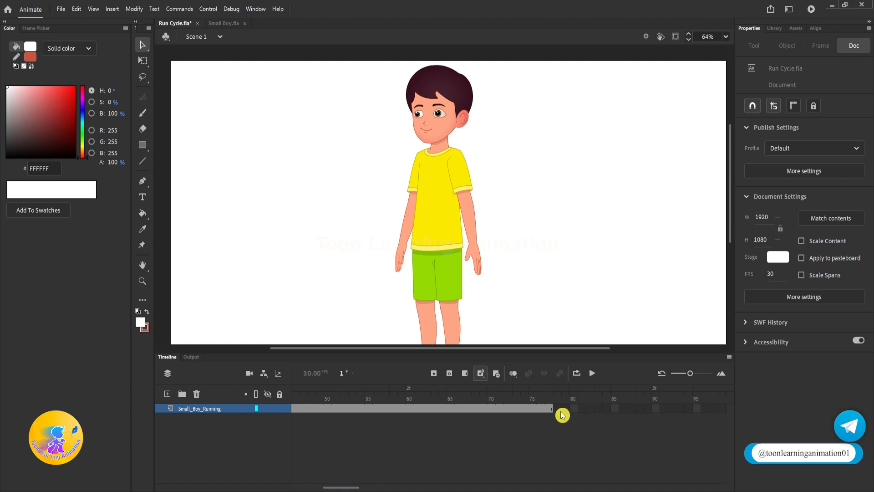
left_click(569, 410)
left_click(575, 409)
left_click(566, 447)
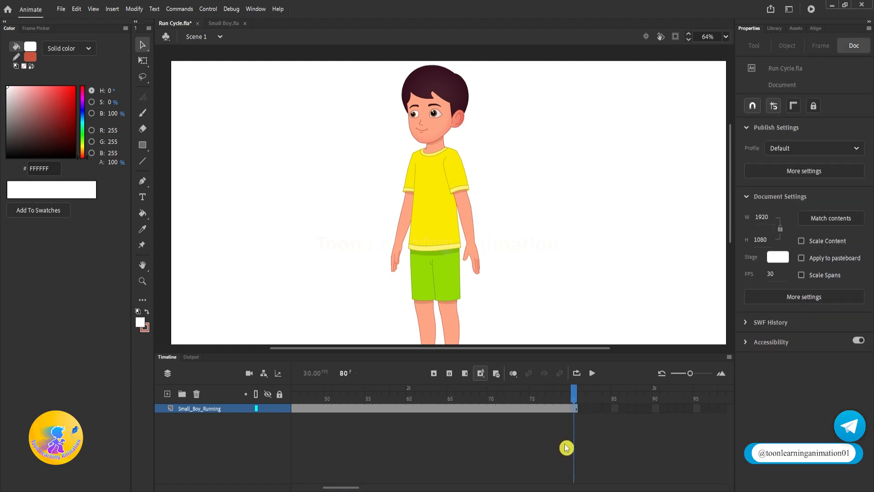
key("shift+comma")
Step: Inside the Small Boy Stand symbol, remove the classic tweens and all keyframes after frame 1 from every layer
double_click(449, 193)
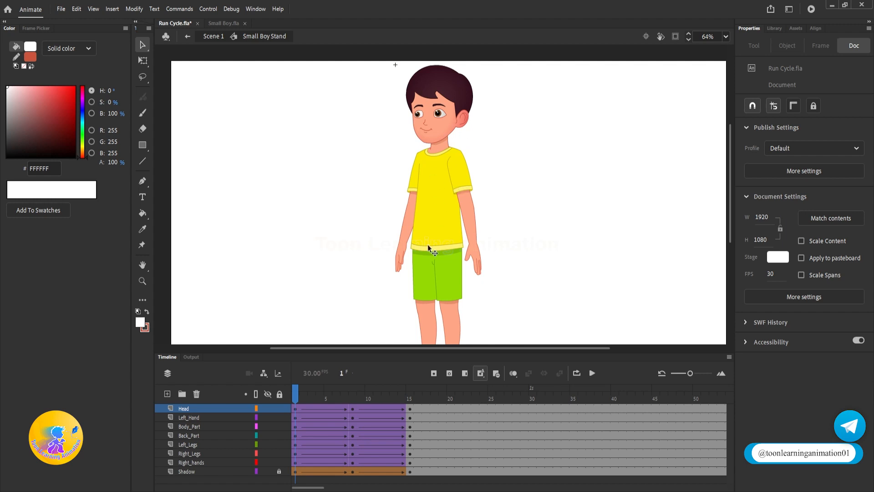
left_click_drag(437, 353, 436, 311)
left_click_drag(339, 363, 509, 453)
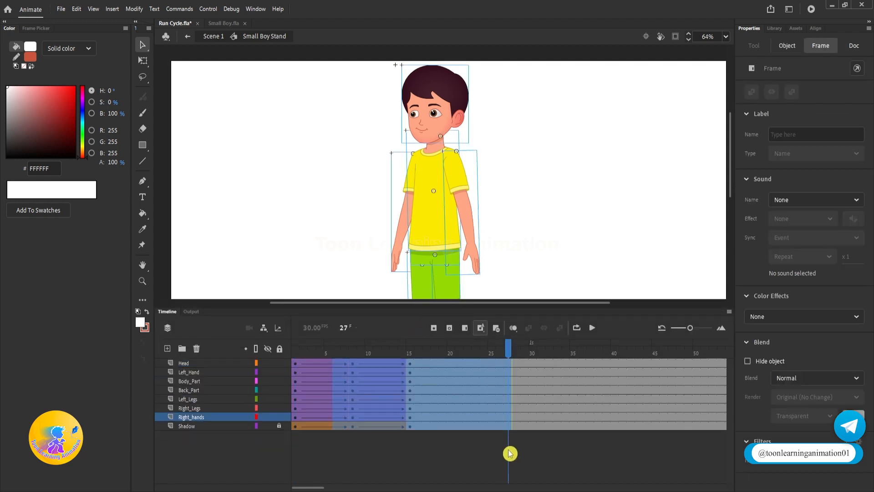
right_click(440, 404)
left_click(523, 126)
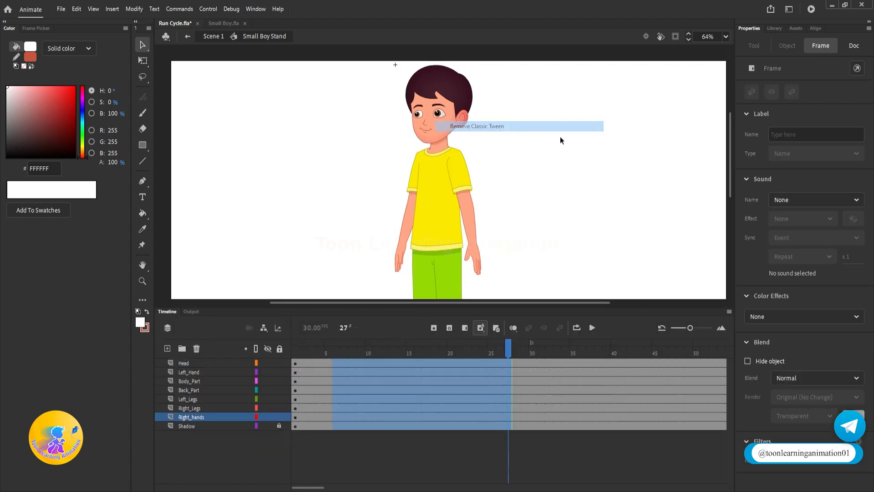
left_click(569, 136)
left_click(486, 455)
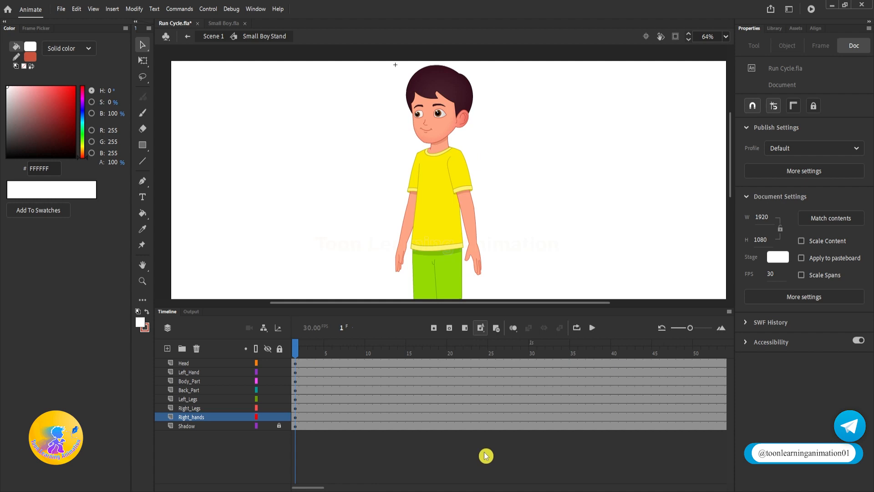
Step: Remove the frames beyond frame 20 from all layers of the Small Boy Stand symbol
left_click_drag(464, 389, 736, 470)
key("shift+F5")
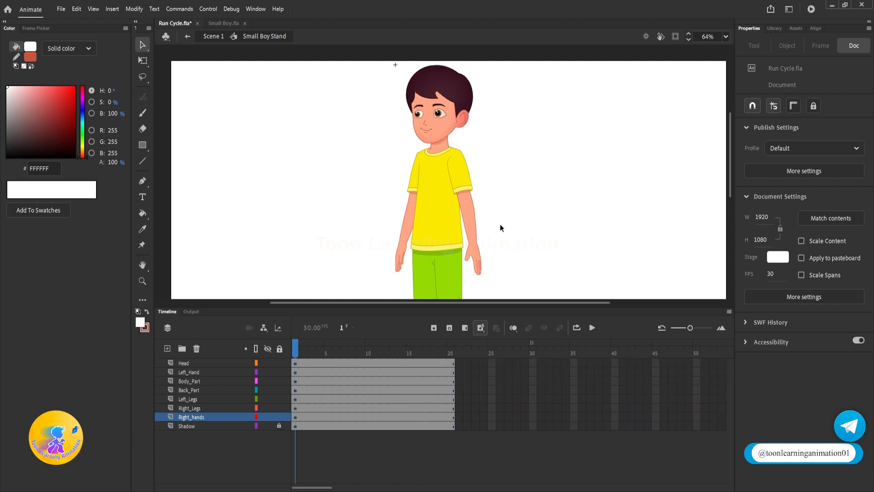
left_click_drag(519, 308, 523, 363)
Step: Add a new layer above Head and draw a straight horizontal ground line across the boy's shoes
scroll(474, 219, "down", 3)
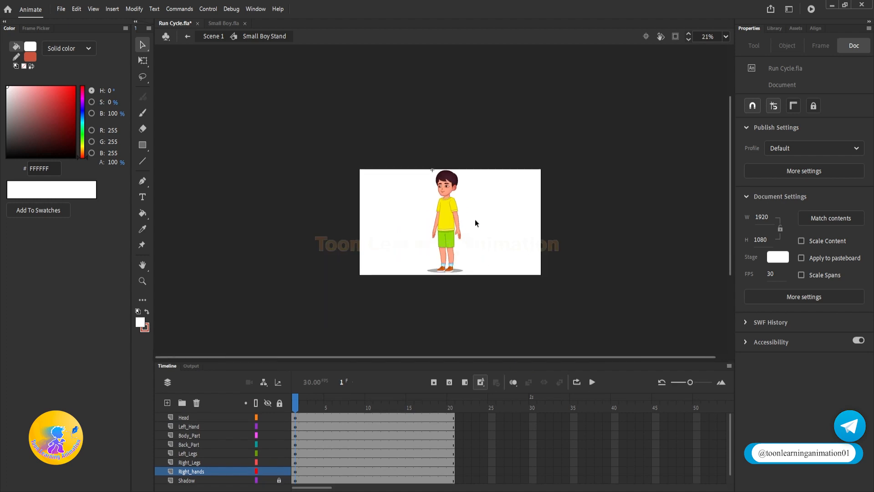
scroll(461, 265, "up", 5)
scroll(536, 234, "up", 3)
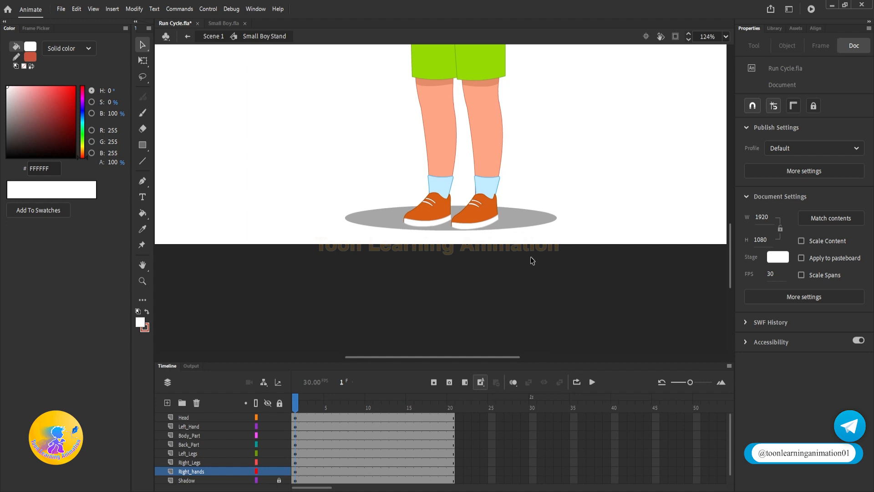
left_click(259, 403)
left_click(167, 415)
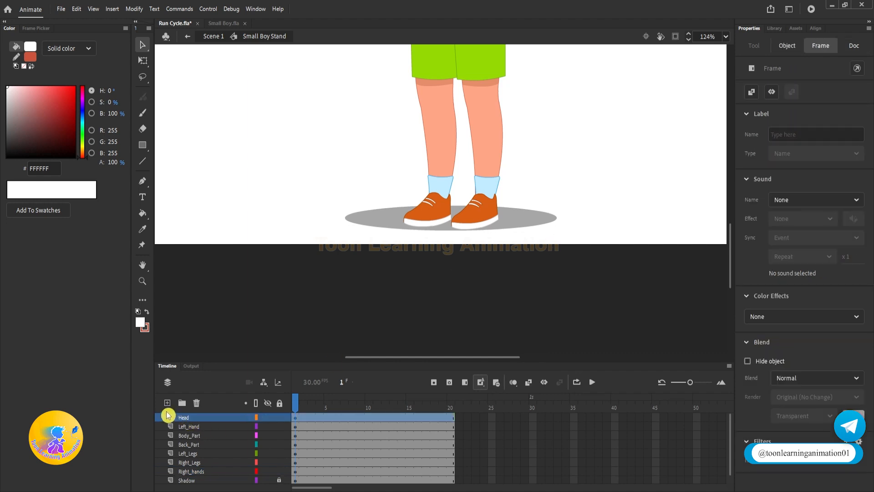
left_click(167, 402)
left_click(142, 161)
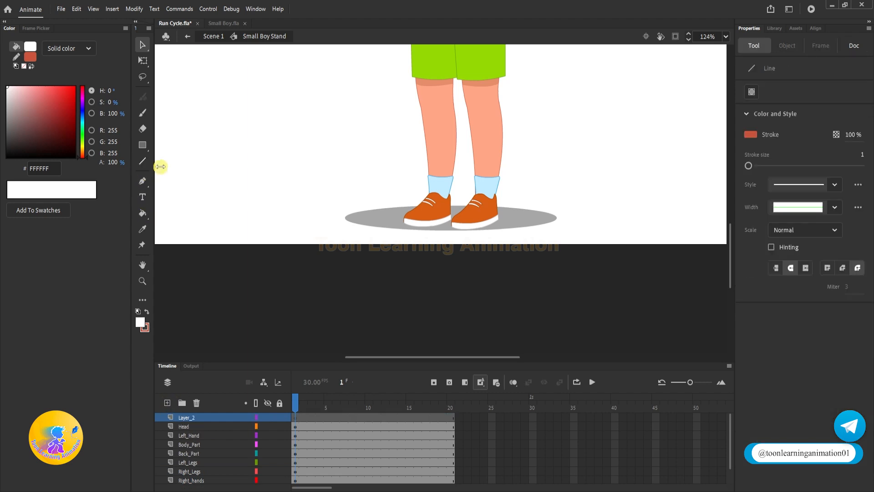
left_click_drag(199, 220, 560, 220)
left_click_drag(633, 244, 726, 244)
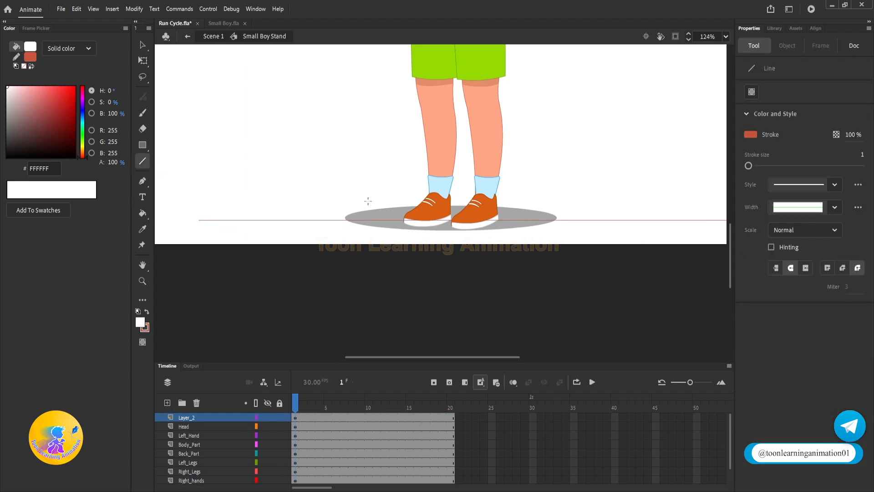
key("v")
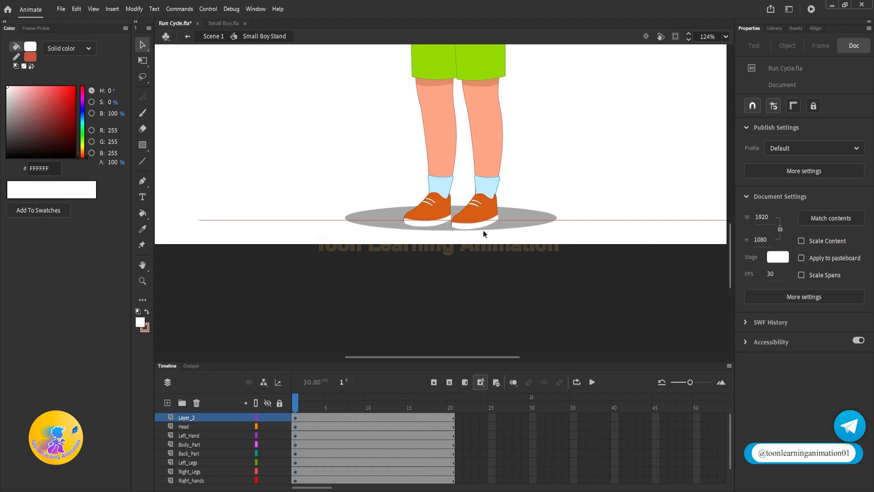
Step: Show the rulers and place a horizontal guide across the shoes, just above the drawn ground line
right_click(562, 144)
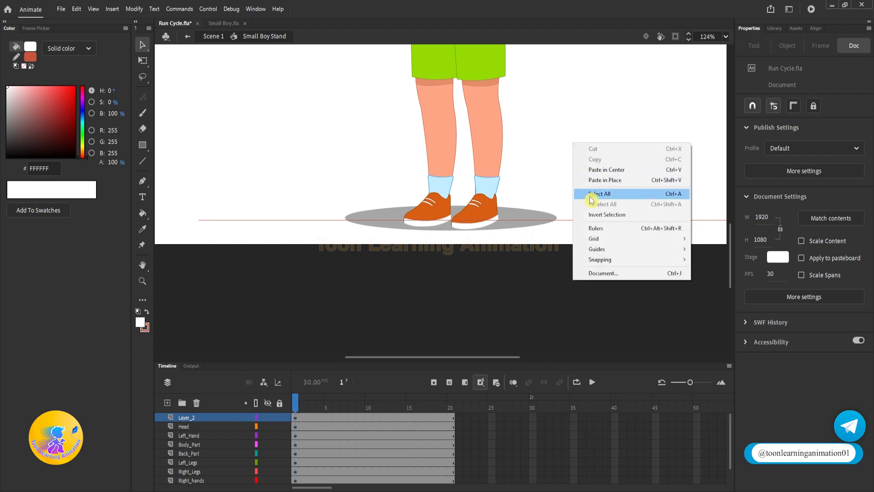
left_click(610, 234)
left_click_drag(503, 47, 480, 226)
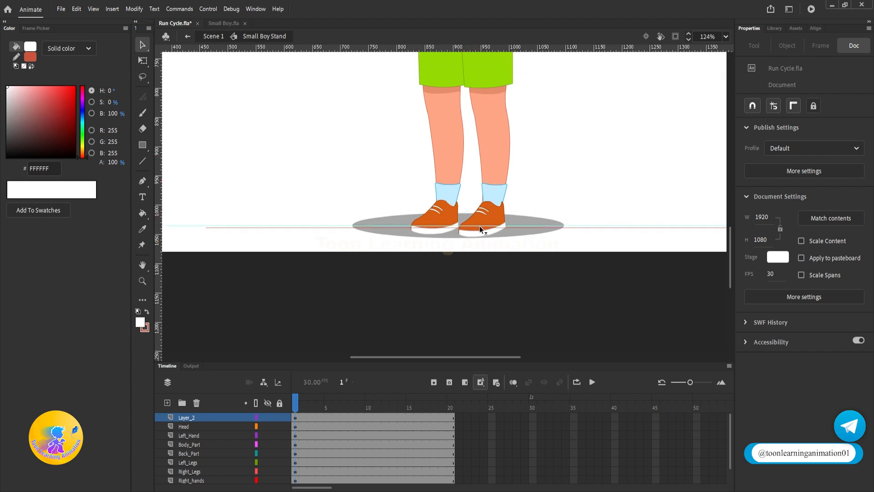
left_click_drag(600, 226, 600, 225)
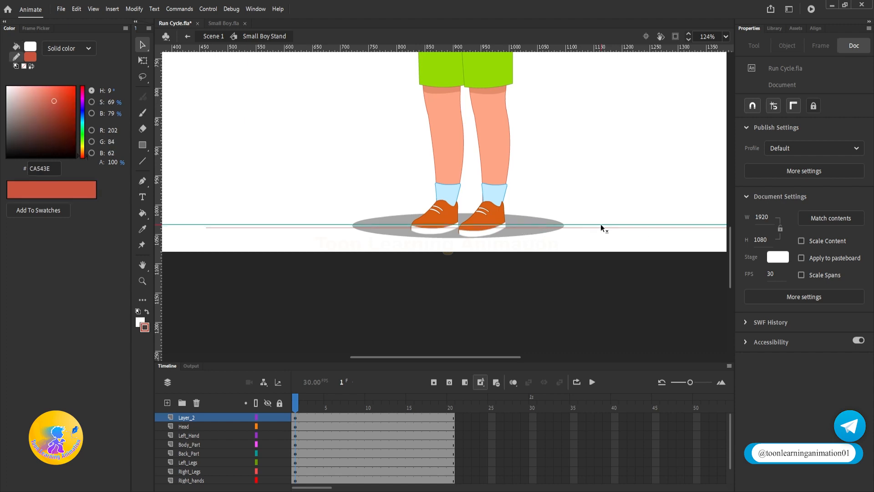
Step: Delete the layer that holds the drawn ground line
scroll(596, 223, "up", 3, "ctrl")
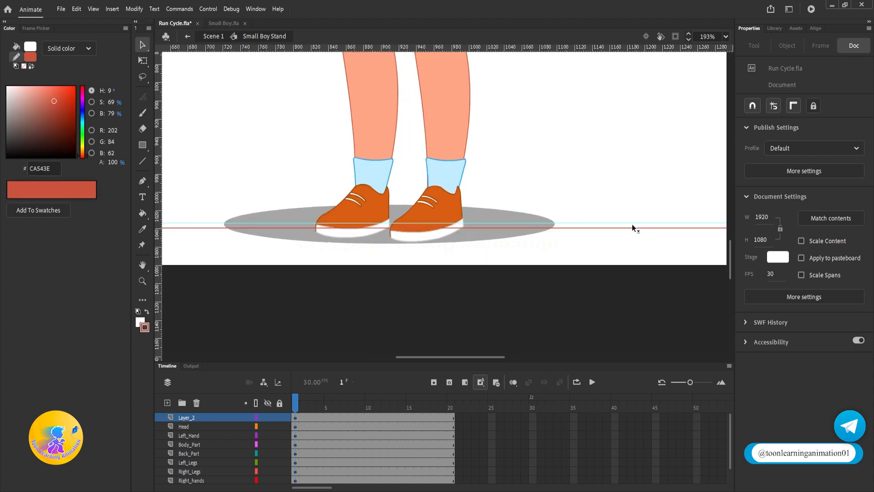
left_click(635, 227)
left_click(209, 417)
left_click(196, 403)
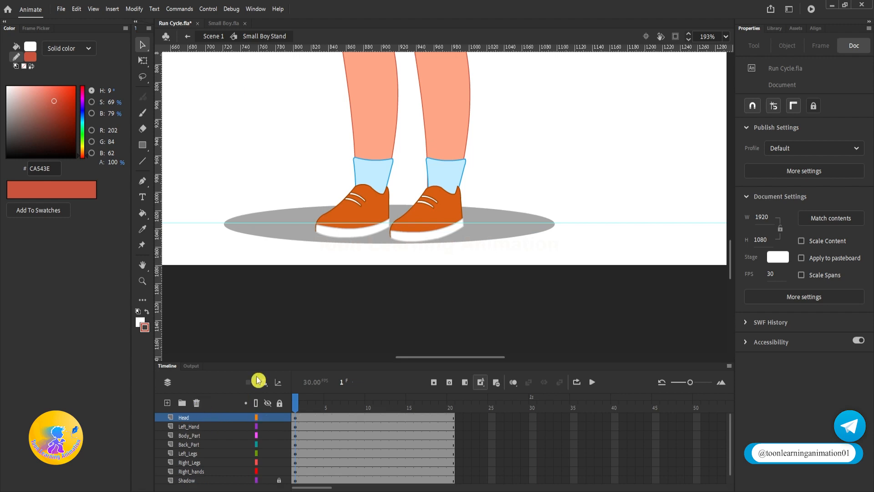
Step: Place a second horizontal guide along the lowest edge of the front shoe's sole
scroll(448, 228, "up", 2)
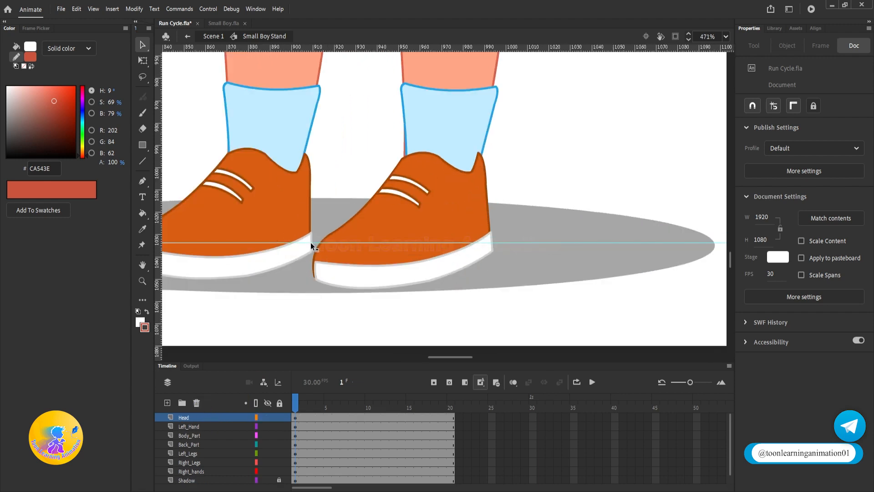
left_click_drag(313, 250, 433, 229)
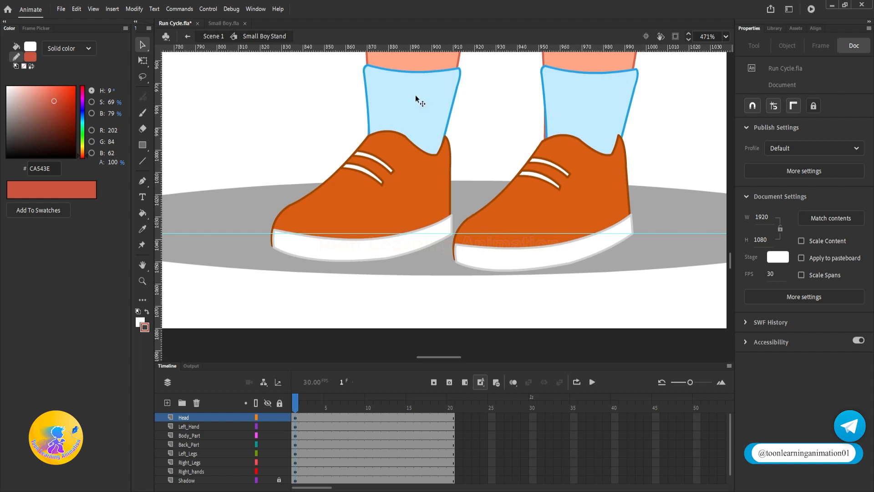
left_click_drag(476, 47, 498, 271)
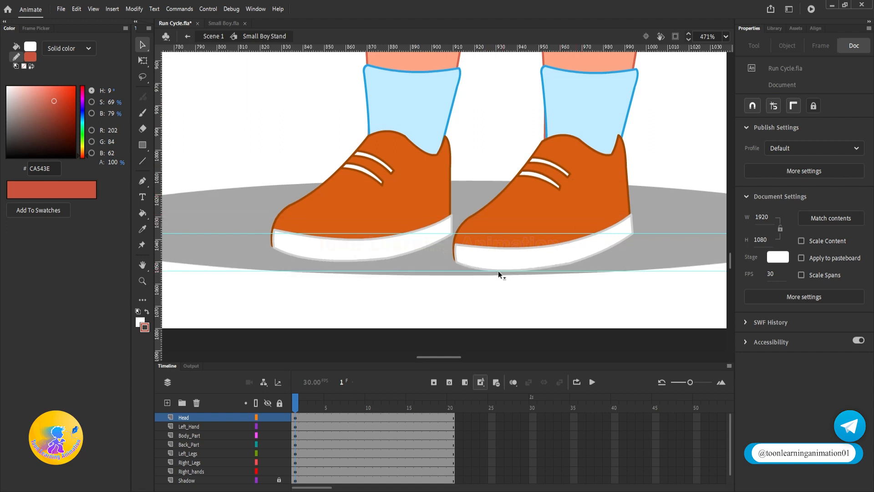
scroll(371, 251, "down", 5)
scroll(383, 253, "down", 4)
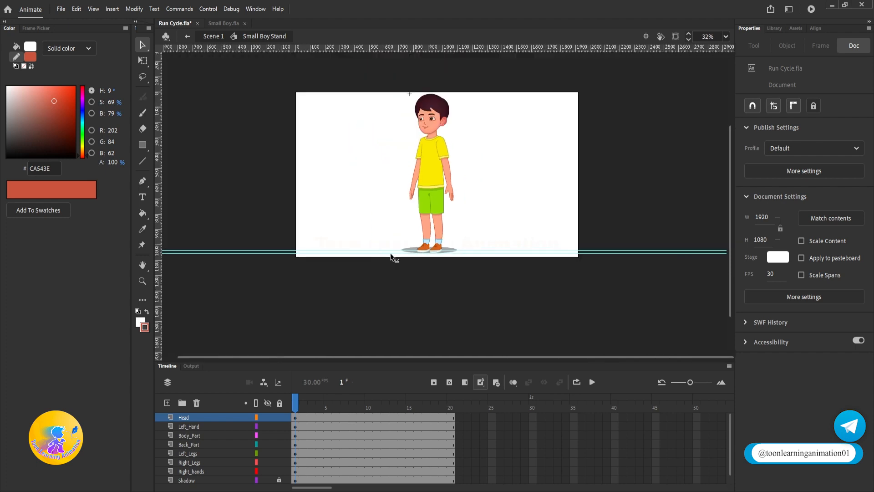
scroll(489, 207, "up", 3)
scroll(484, 199, "down", 2)
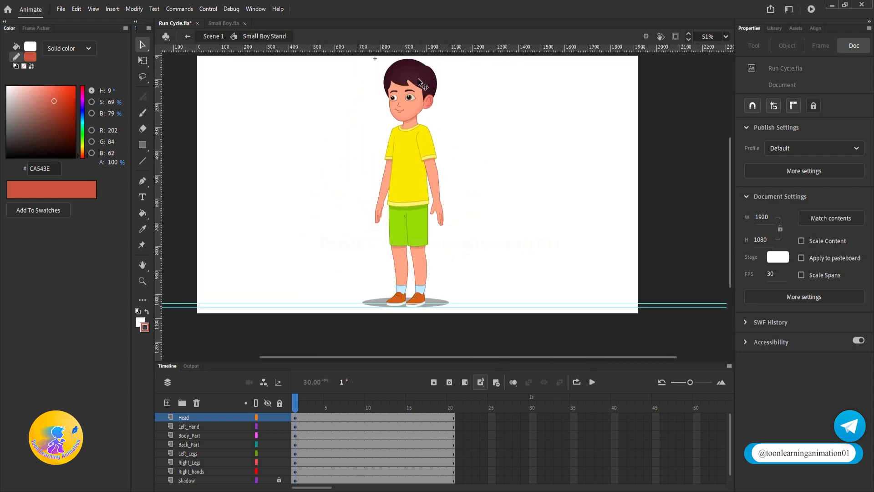
Step: Hide the rulers while keeping both ground guides
right_click(490, 205)
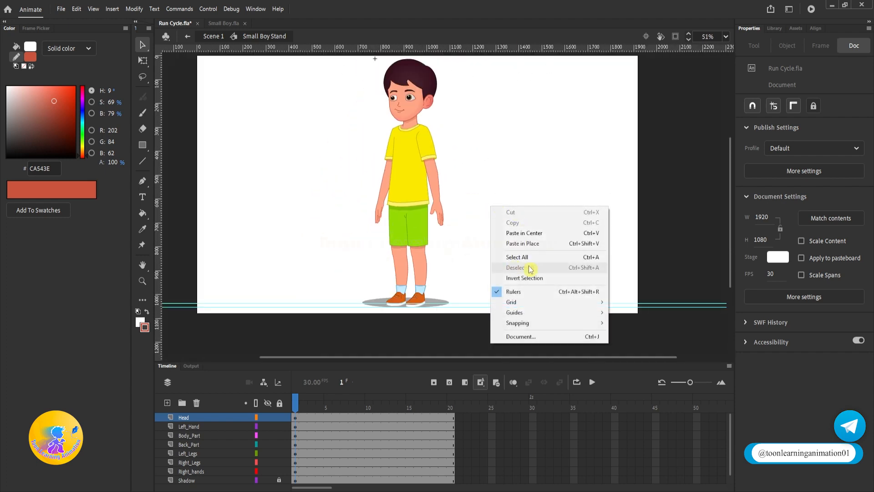
left_click(524, 290)
scroll(390, 306, "up", 4)
scroll(641, 280, "down", 2)
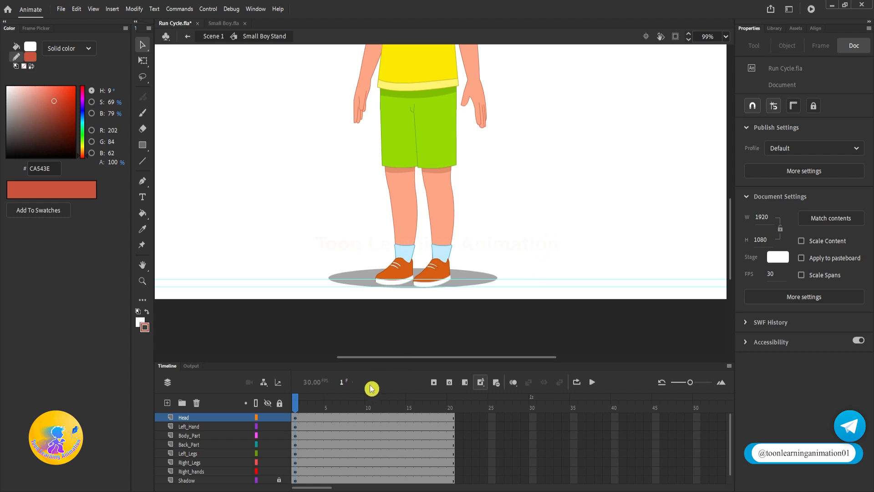
scroll(503, 211, "down", 3)
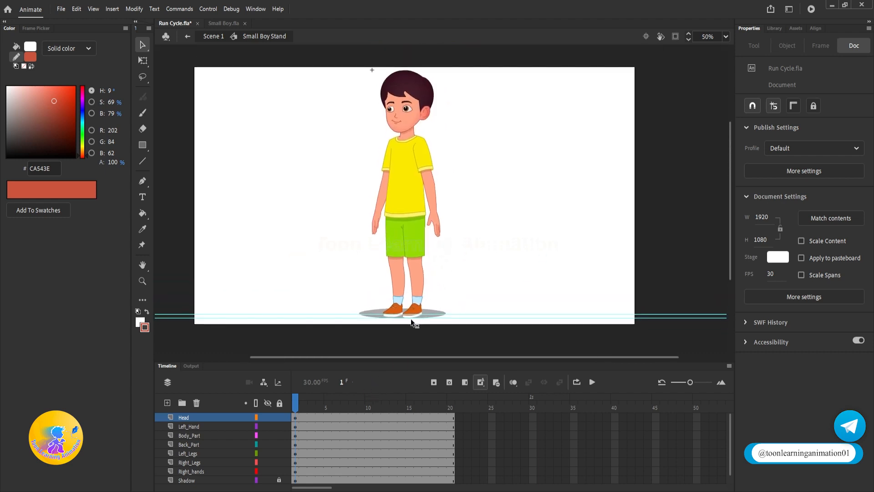
Step: Using Free Transform on frame 1, rotate the left arm forward across the body and the right arm backward behind it
left_click_drag(435, 369, 431, 339)
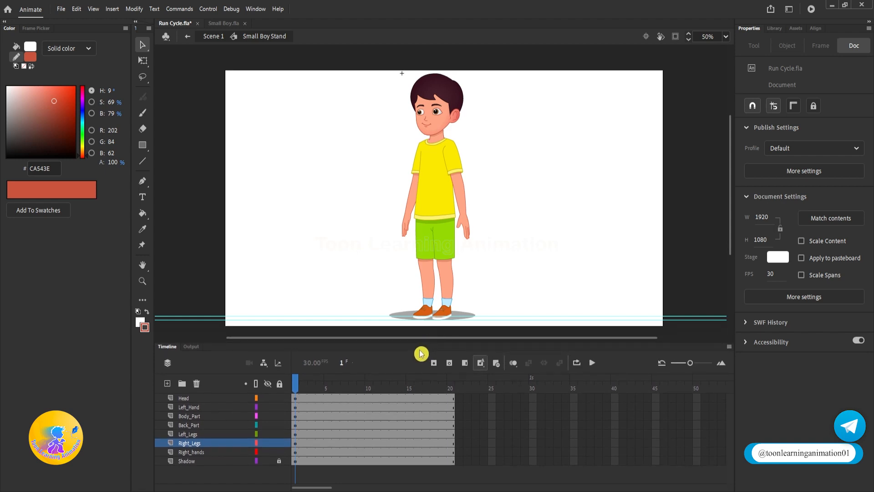
left_click(452, 391)
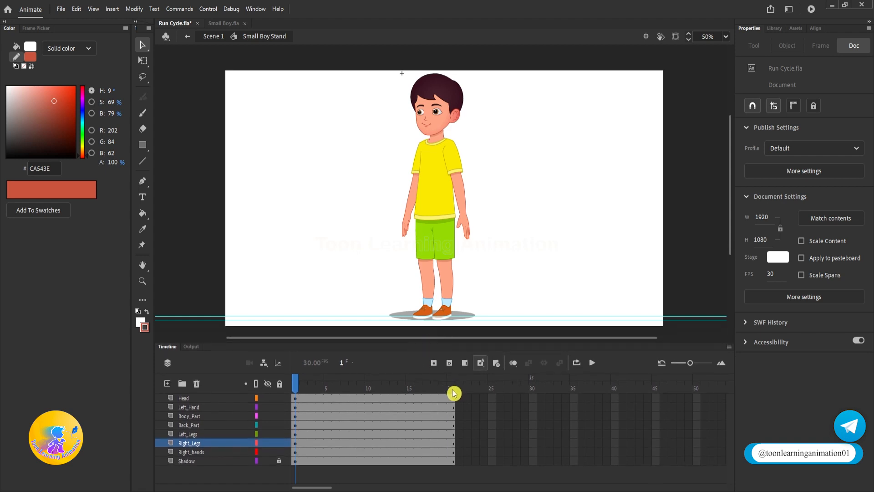
left_click(305, 389)
key("q")
scroll(448, 241, "up", 2)
left_click_drag(500, 227, 469, 307)
left_click(468, 272)
left_click(369, 279)
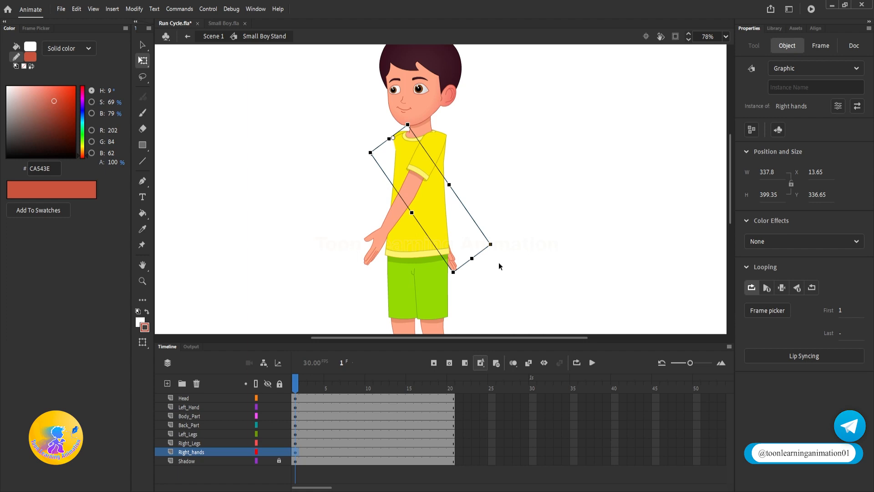
Step: Rotate the left leg backward from the hip on frame 1 with Free Transform
left_click_drag(499, 266, 485, 144)
left_click(429, 246)
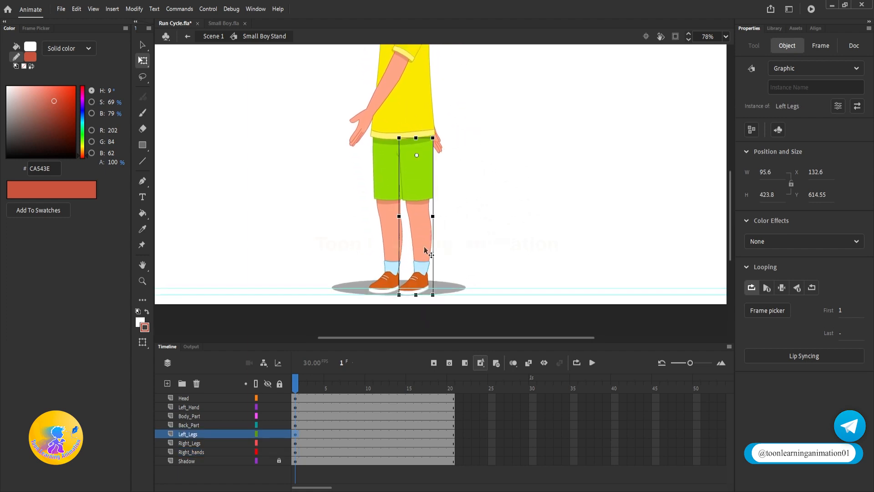
scroll(455, 205, "up", 1)
scroll(399, 128, "up", 3)
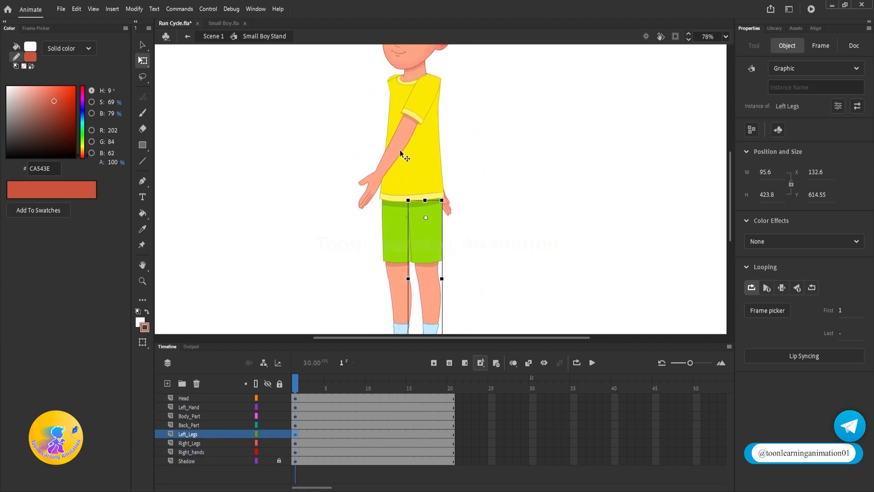
scroll(406, 148, "down", 2)
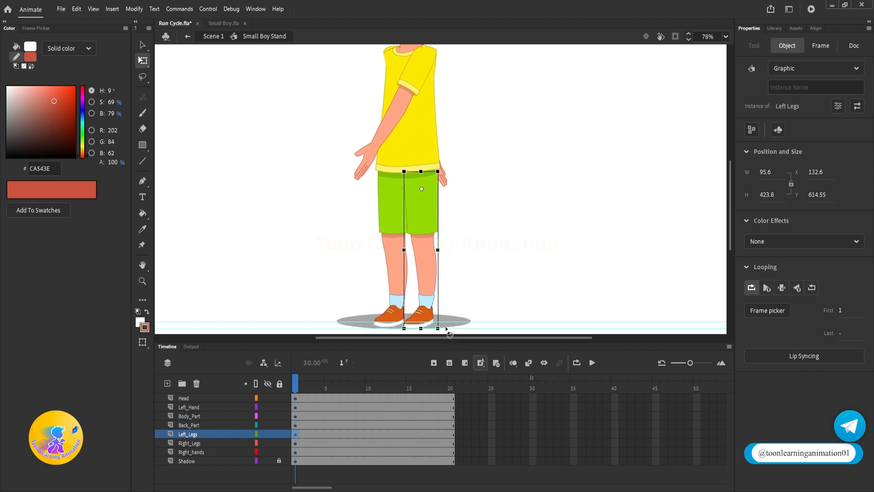
left_click_drag(447, 329, 510, 326)
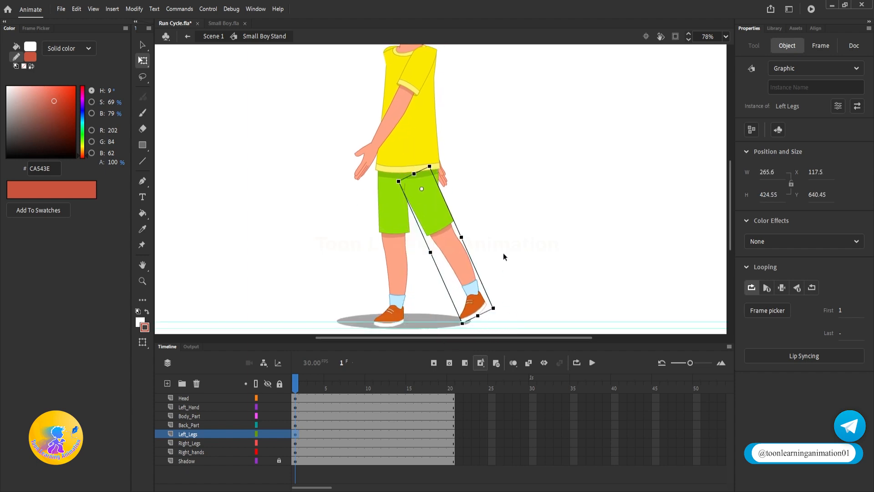
left_click(503, 254)
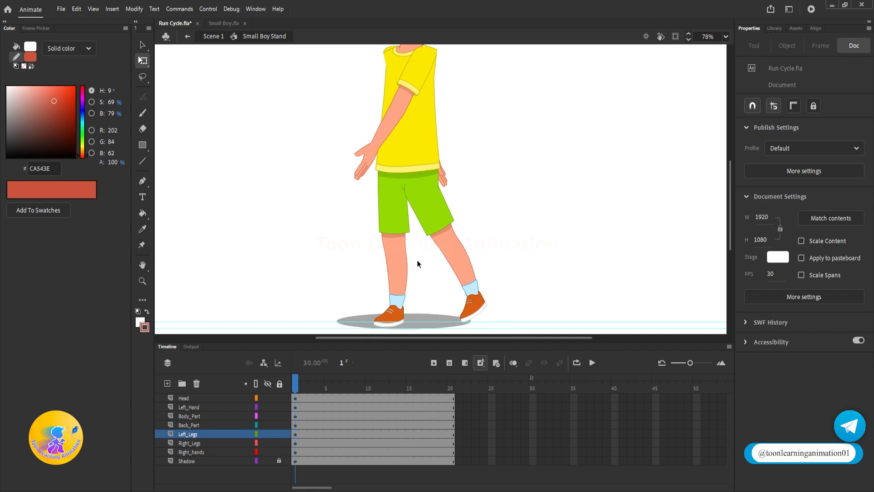
Step: Rotate the right leg forward from the hip on frame 1 to open the stride
left_click(398, 239)
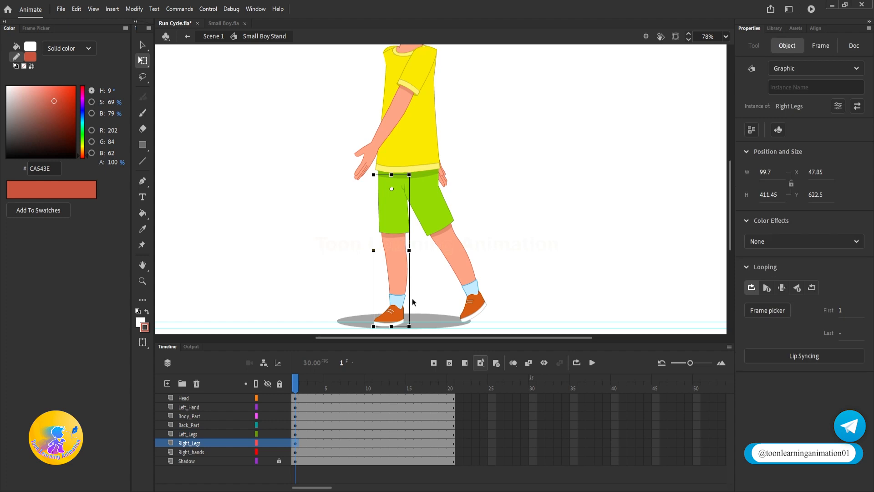
left_click_drag(414, 336, 369, 322)
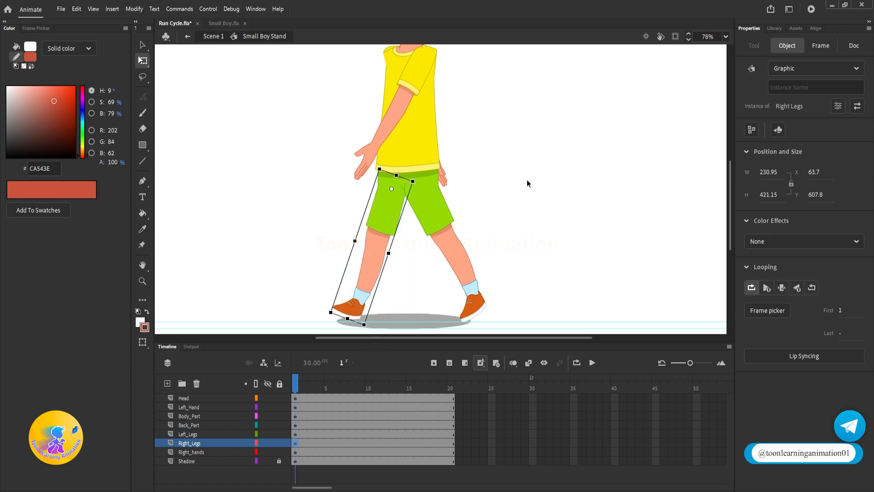
scroll(507, 203, "up", 2)
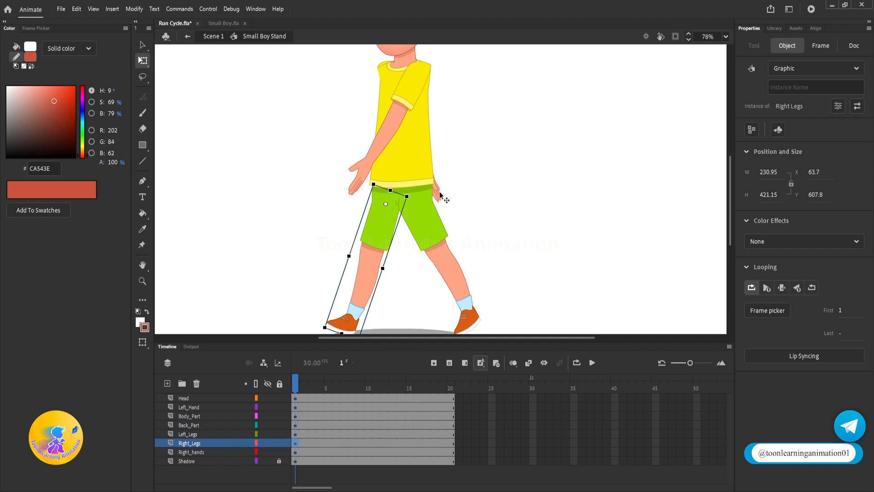
Step: Swing the left arm farther forward and the right arm slightly farther back on frame 1
left_click(434, 250)
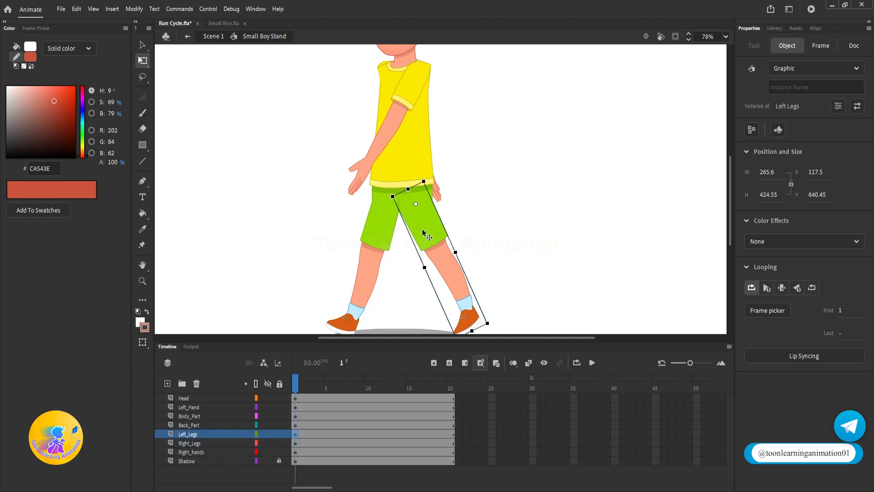
left_click(383, 152)
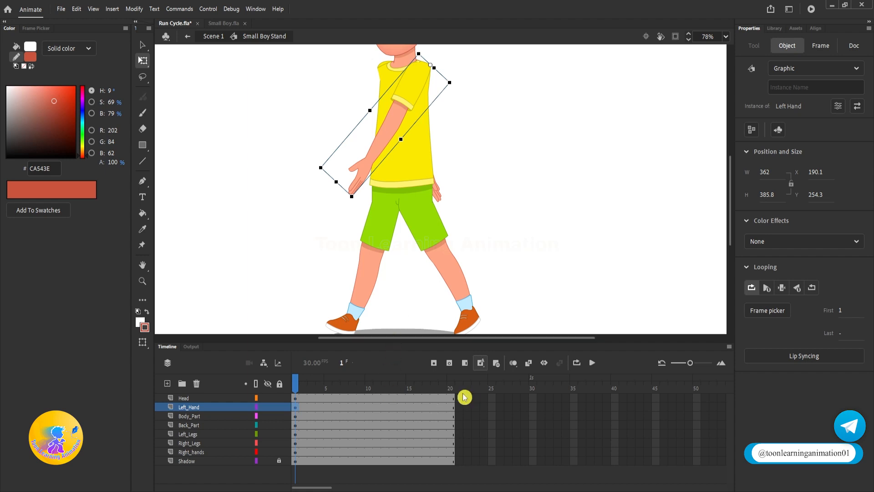
left_click_drag(479, 168, 491, 183)
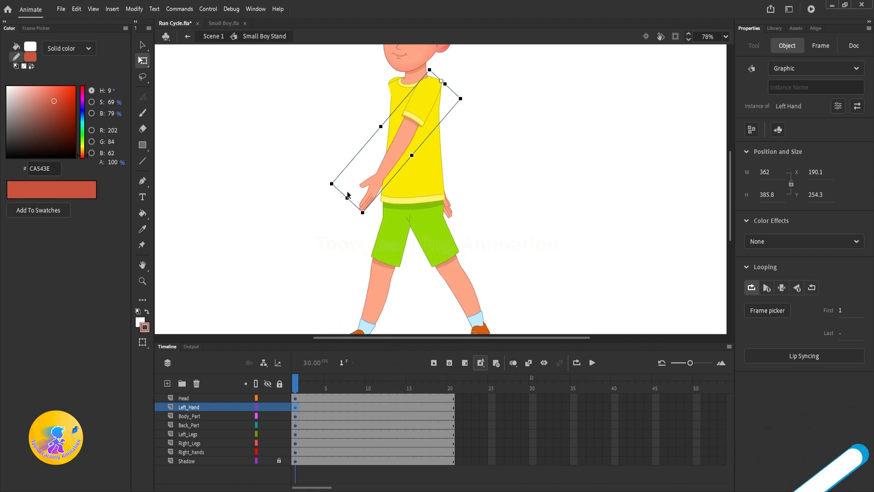
left_click_drag(326, 182, 316, 171)
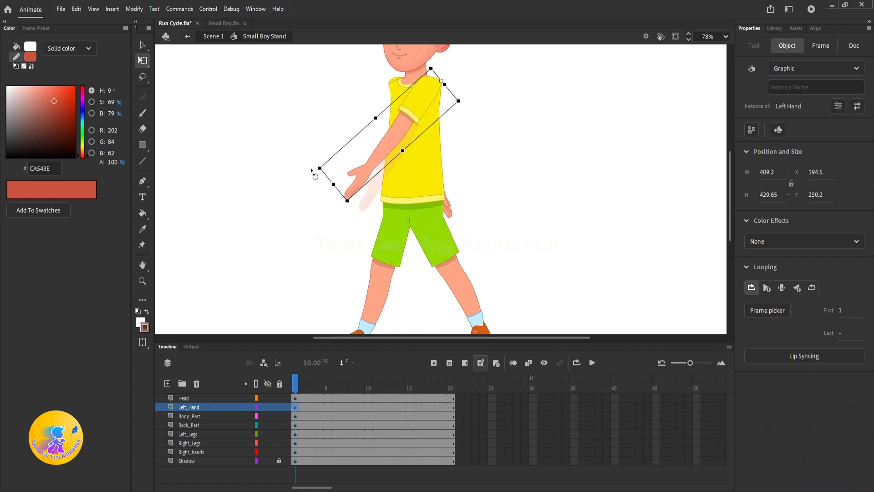
left_click(452, 211)
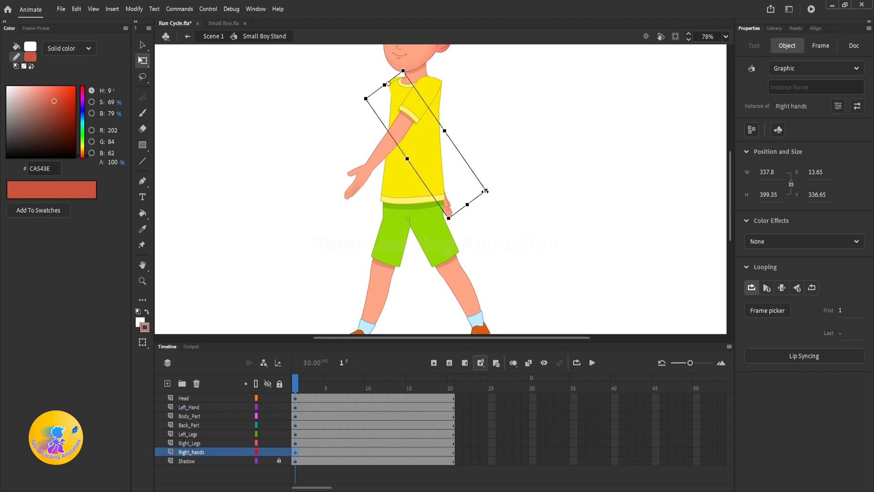
scroll(506, 193, "down", 3)
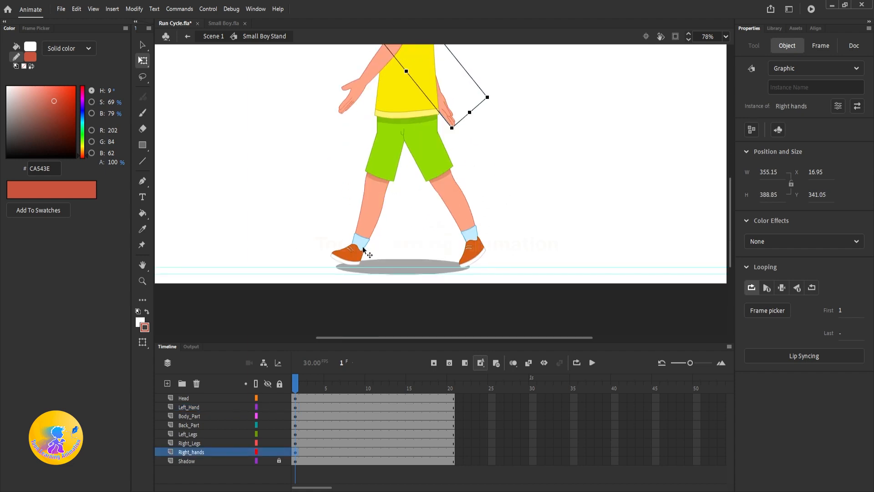
Step: Widen the stride on frame 1 by rotating the right leg farther forward and the left leg farther back
left_click(347, 255)
mouse_move(320, 258)
left_mouse_down()
mouse_move(279, 244)
mouse_move(307, 248)
left_mouse_up()
left_click(483, 248)
left_click_drag(503, 255, 518, 248)
left_click_drag(535, 191, 535, 223)
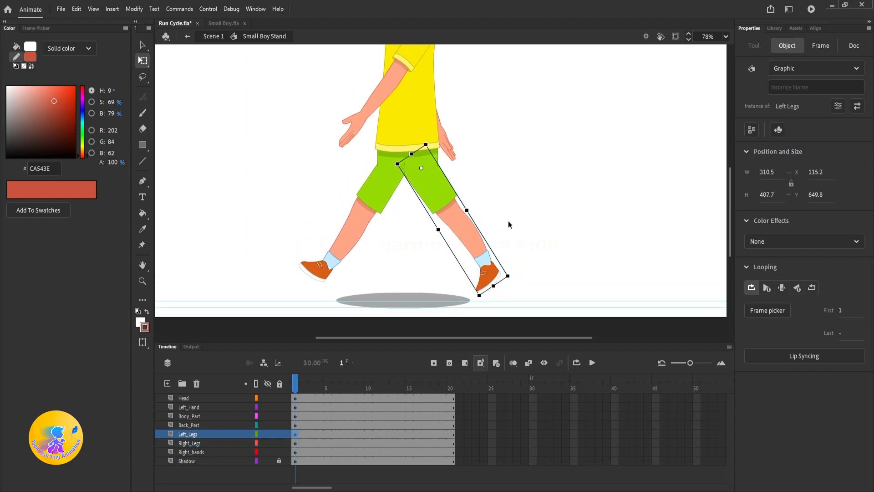
Step: Reposition the right arm on frame 1 so its sleeve lines up with the shirt's front shoulder
scroll(476, 203, "down", 3)
scroll(443, 139, "up", 8)
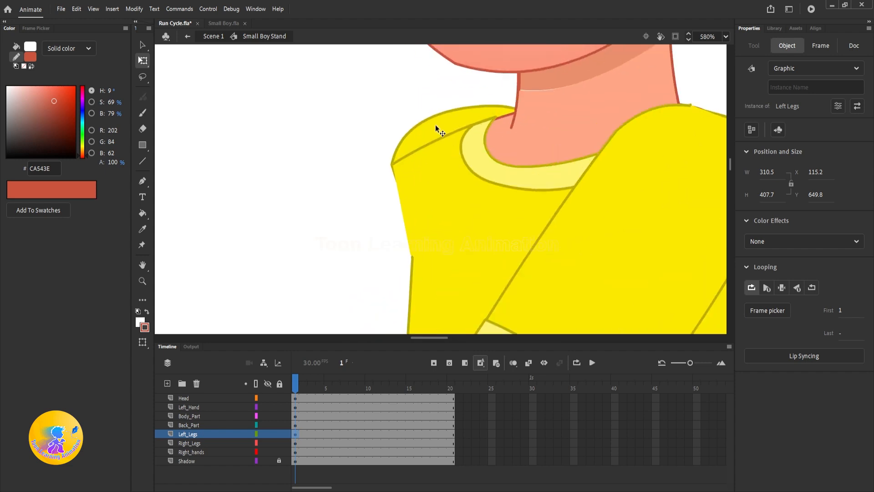
left_click(435, 124)
scroll(403, 162, "down", 3)
scroll(406, 150, "down", 2)
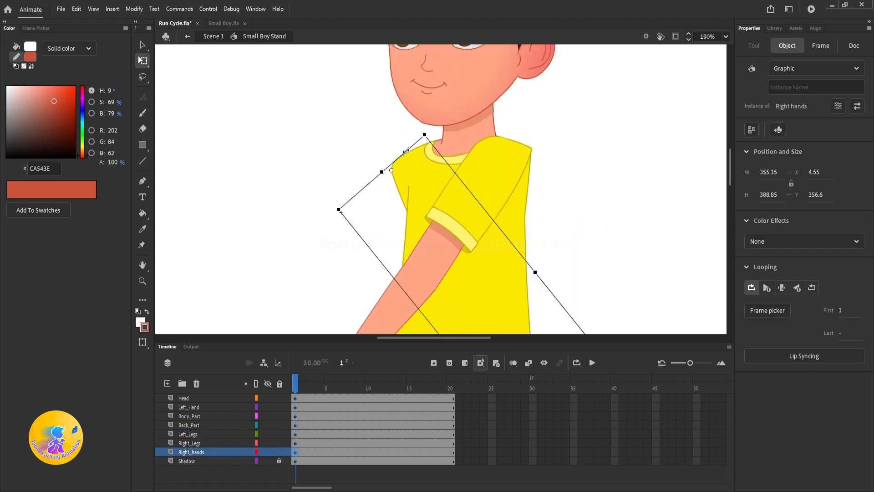
scroll(406, 151, "down", 4)
left_click_drag(518, 199, 506, 165)
left_click(523, 197)
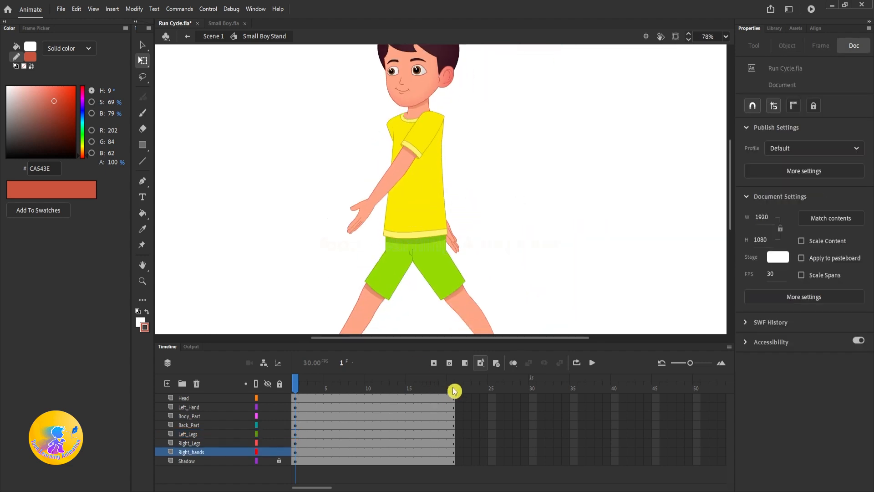
Step: Insert keyframes on all layers at frame 20 and at frame 10
left_click(454, 387)
key("F6")
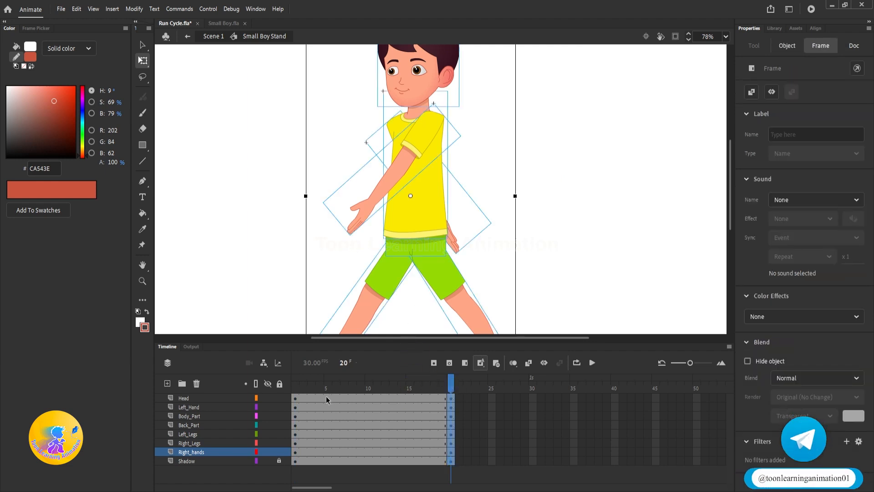
left_click(298, 390)
left_click_drag(469, 388, 451, 388)
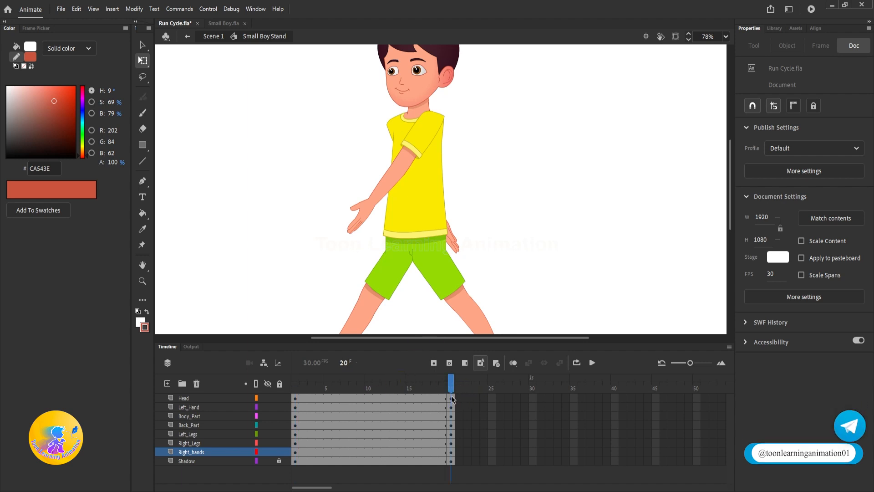
left_click(368, 390)
key("F6")
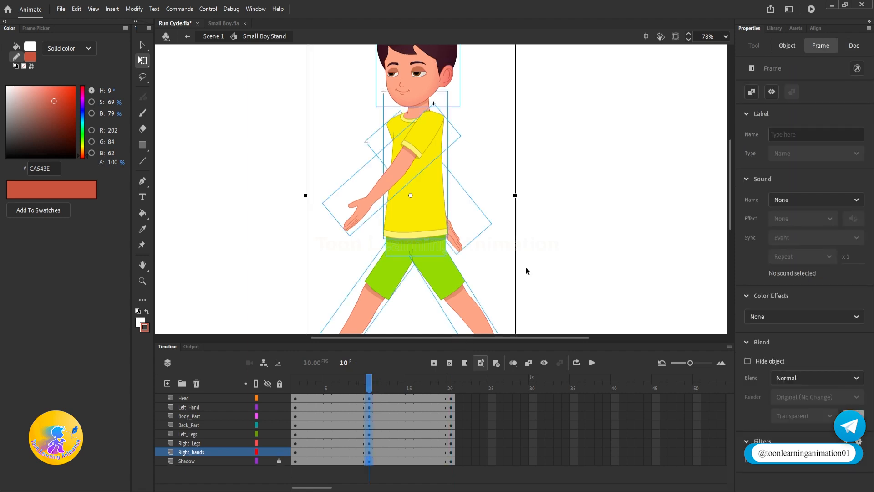
left_click(541, 253)
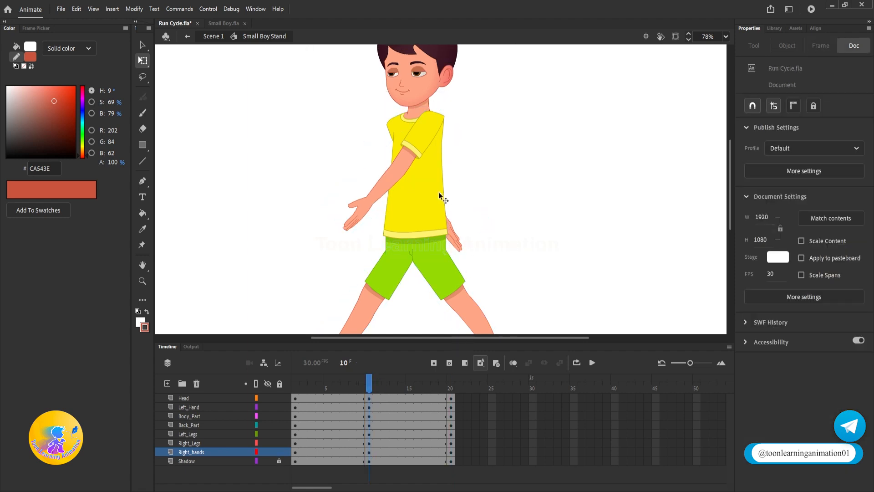
Step: Reverse the arm swing on frame 10 by rotating the left arm backward and the right arm forward
scroll(427, 216, "down", 2)
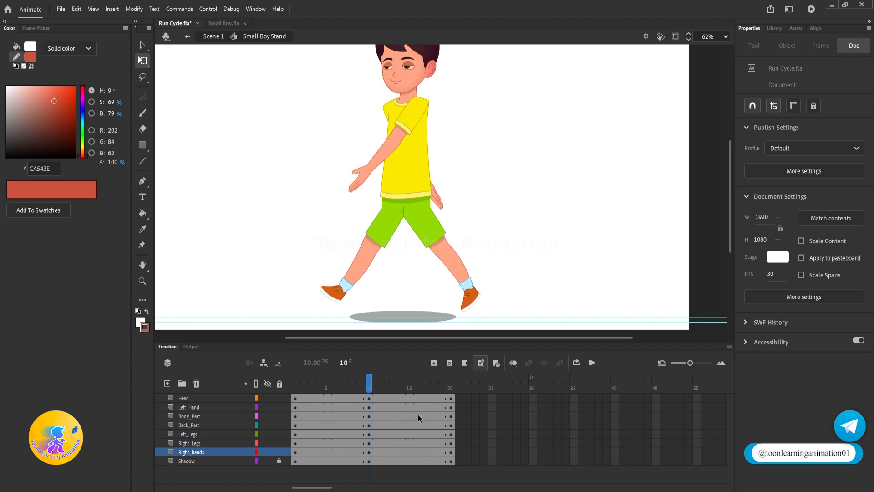
left_click(296, 394)
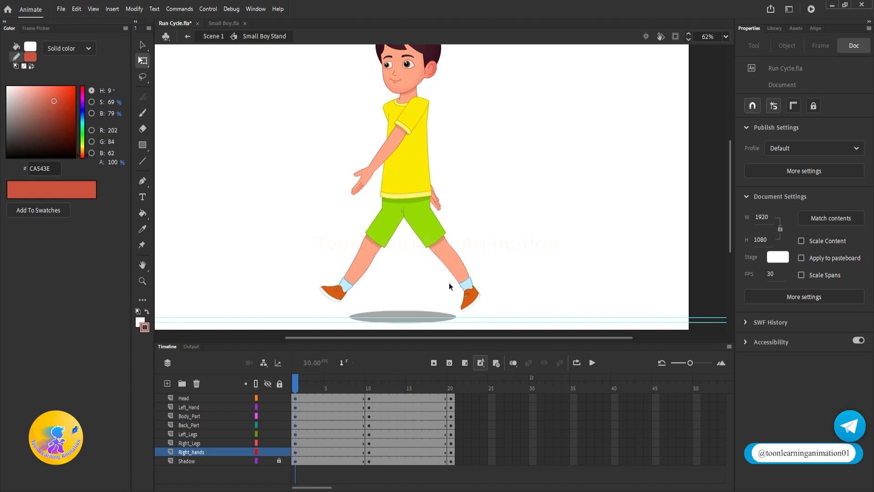
left_click(369, 414)
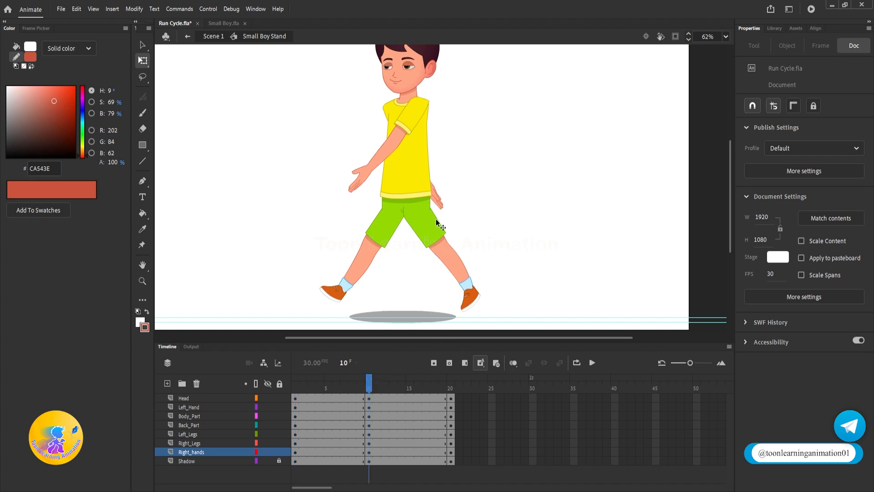
left_click(369, 169)
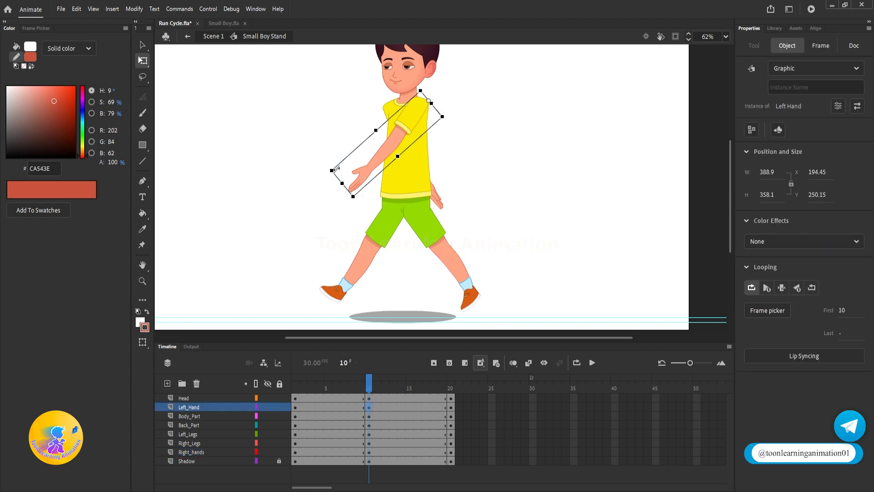
left_click_drag(331, 168, 328, 212)
left_click(441, 201)
Step: Move the rotated right arm on frame 10 so its sleeve joins the shirt at the shoulder
scroll(403, 107, "up", 3)
scroll(403, 107, "up", 4)
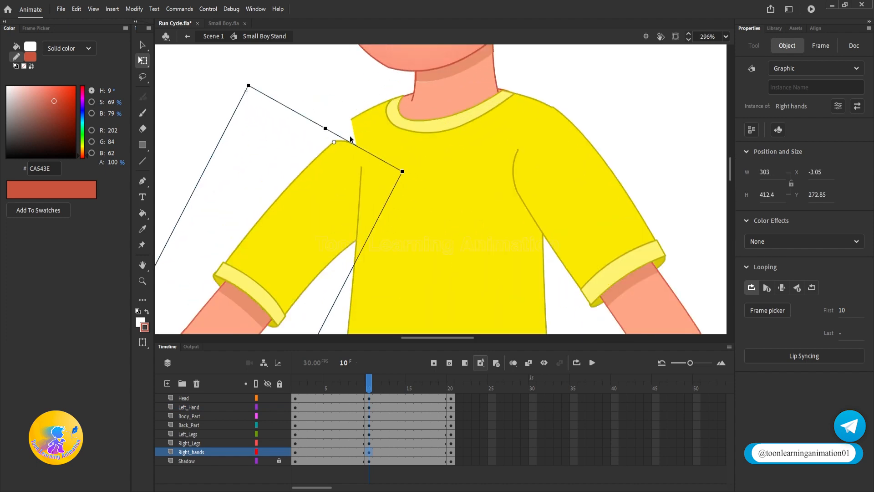
left_click_drag(333, 180, 362, 142)
scroll(361, 142, "down", 7)
scroll(548, 253, "down", 3)
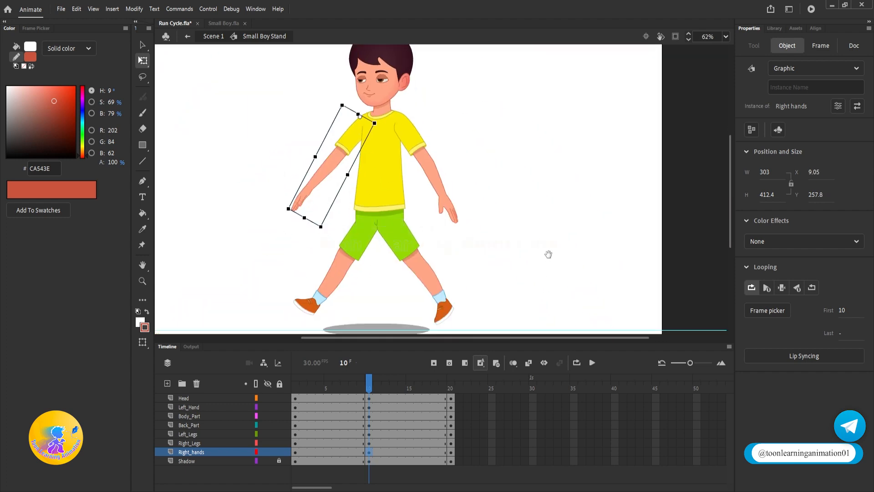
Step: Swap the legs on frame 10 by rotating the left leg forward and the right leg backward
left_click(444, 286)
left_click_drag(463, 285, 339, 301)
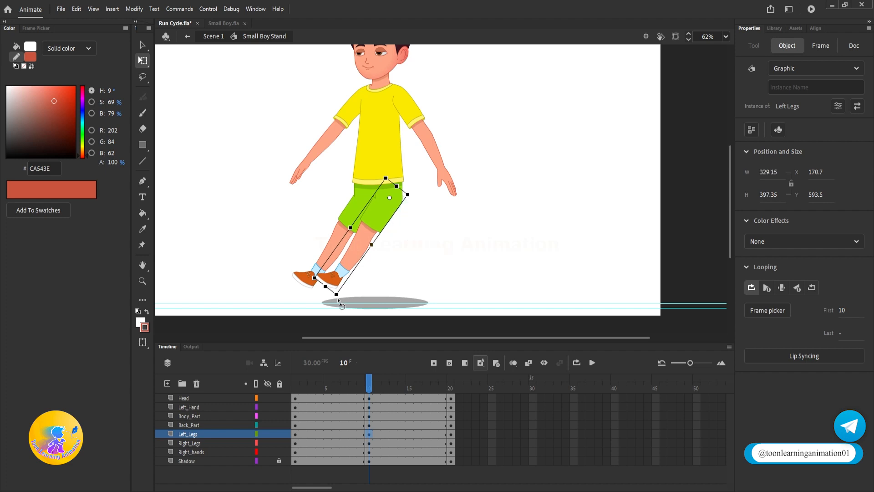
left_click(309, 287)
left_click_drag(292, 277, 420, 294)
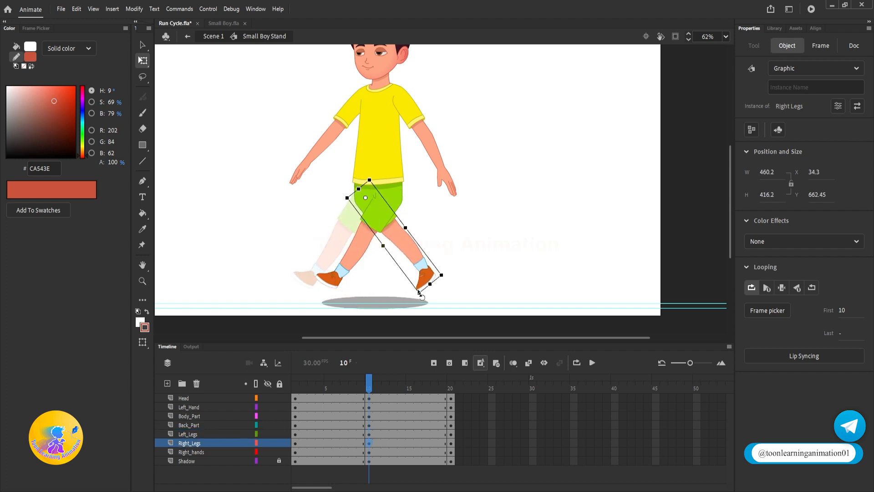
left_click(531, 229)
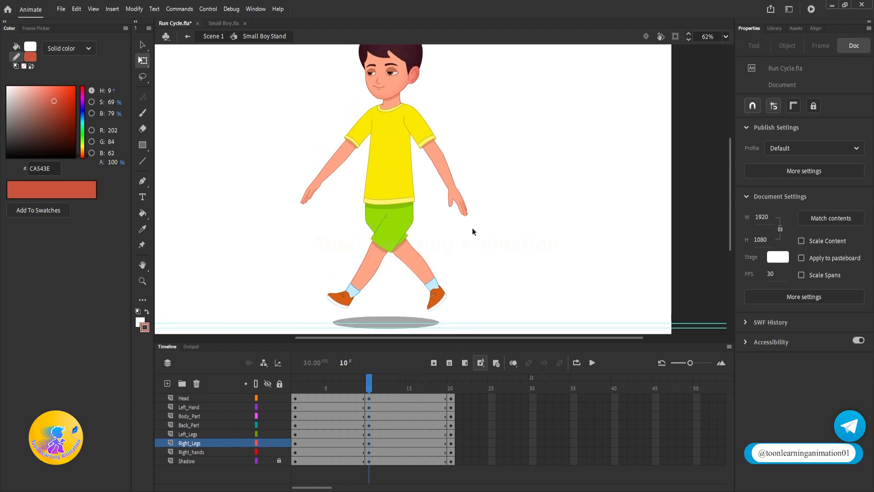
left_click_drag(484, 217, 490, 237)
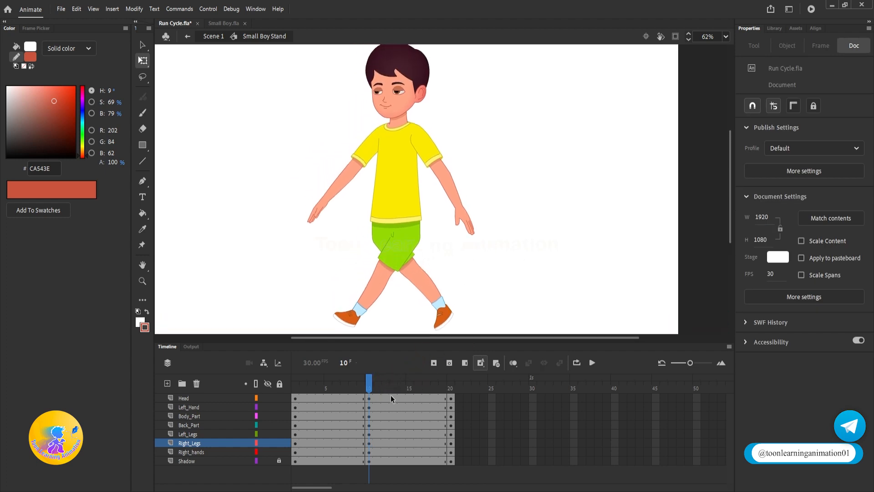
Step: Create classic tweens between the keyframes at frames 1, 10 and 20 on the Head through Right_hands layers, and play the animation
left_click_drag(394, 400, 312, 450)
right_click(327, 440)
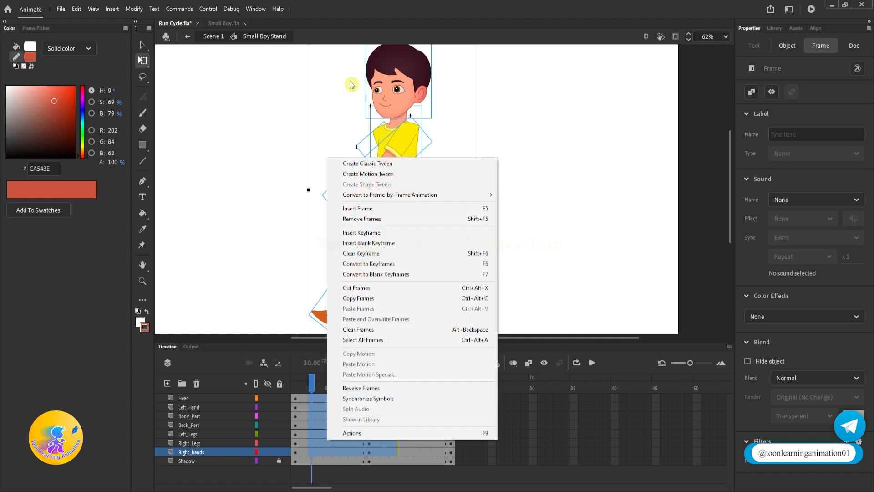
left_click(364, 164)
left_click(539, 184)
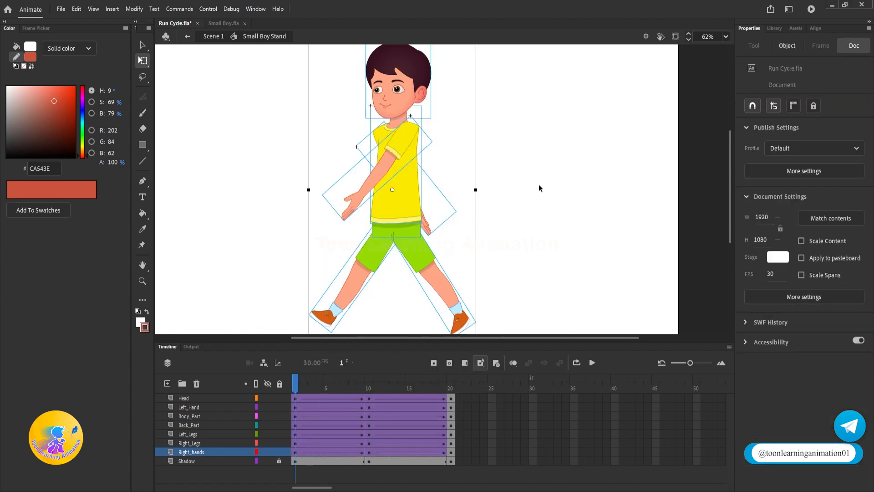
key("Return")
key("Return")
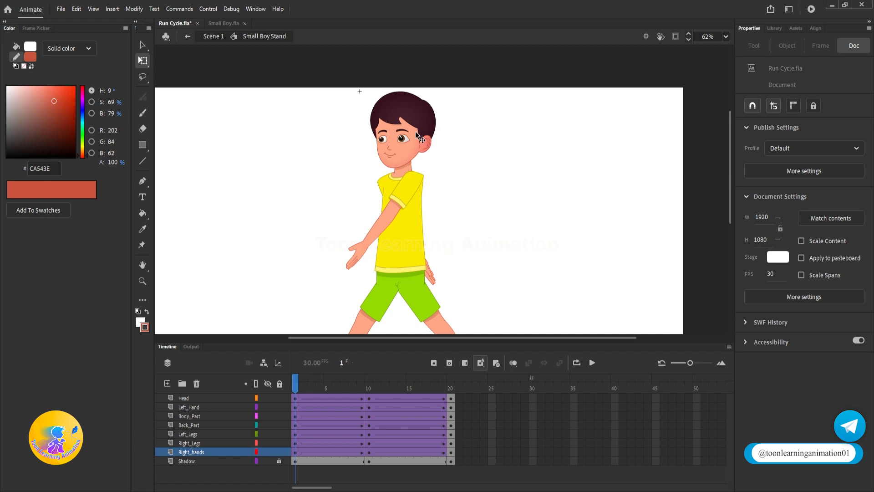
double_click(415, 131)
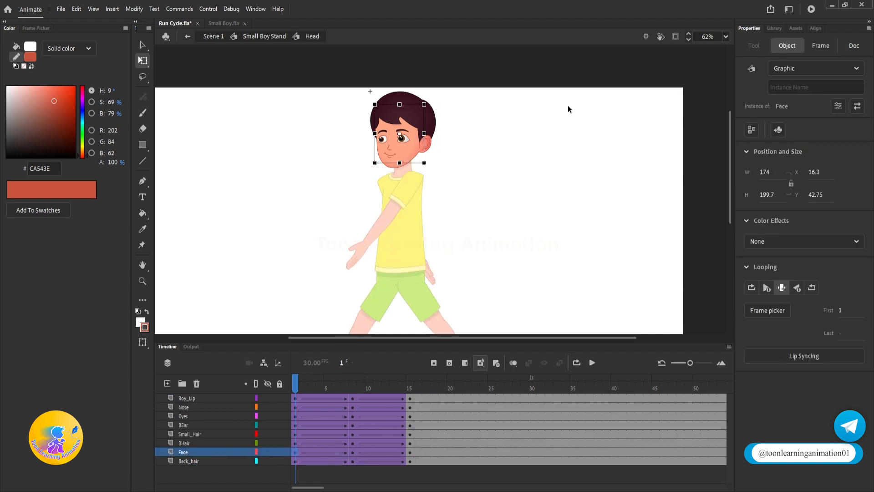
left_click(440, 140)
double_click(482, 176)
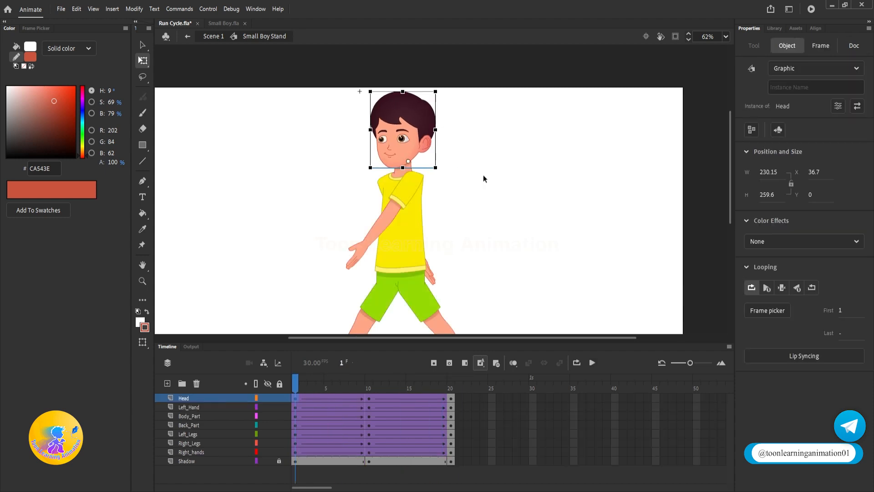
left_click(483, 179)
Step: Play the animation and examine the left leg's pose and rotation pivot on frame 1
scroll(519, 158, "down", 2)
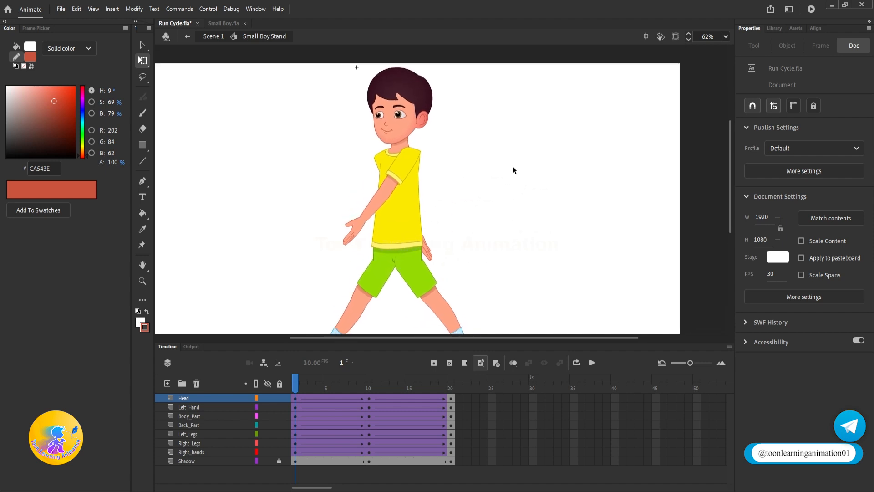
key("Return")
key("Return")
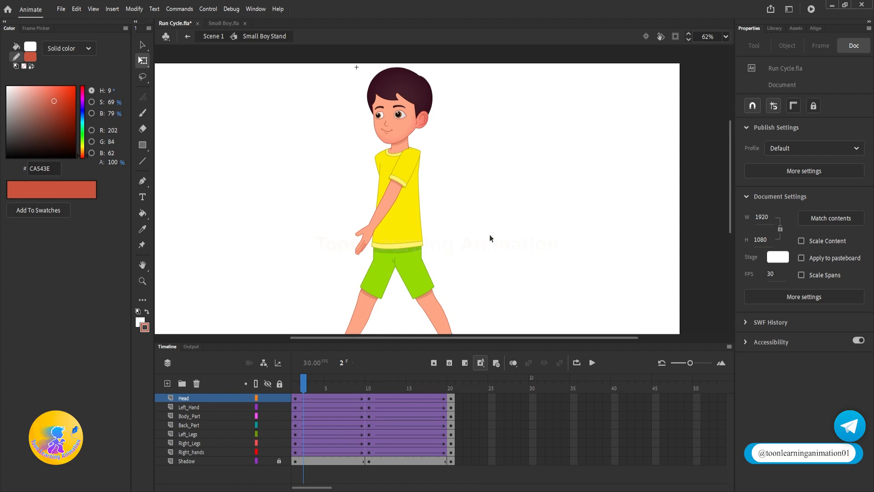
scroll(490, 234, "down", 4)
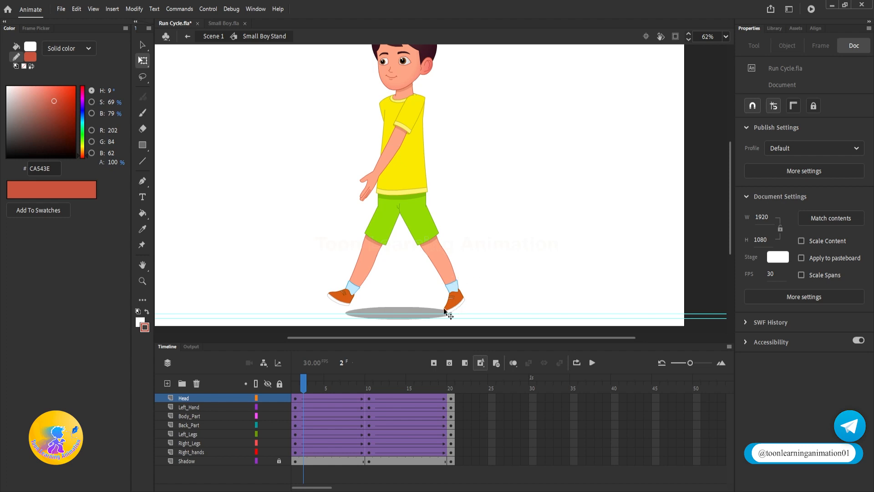
left_click_drag(320, 380, 249, 391)
left_click(457, 263)
scroll(458, 264, "up", 3)
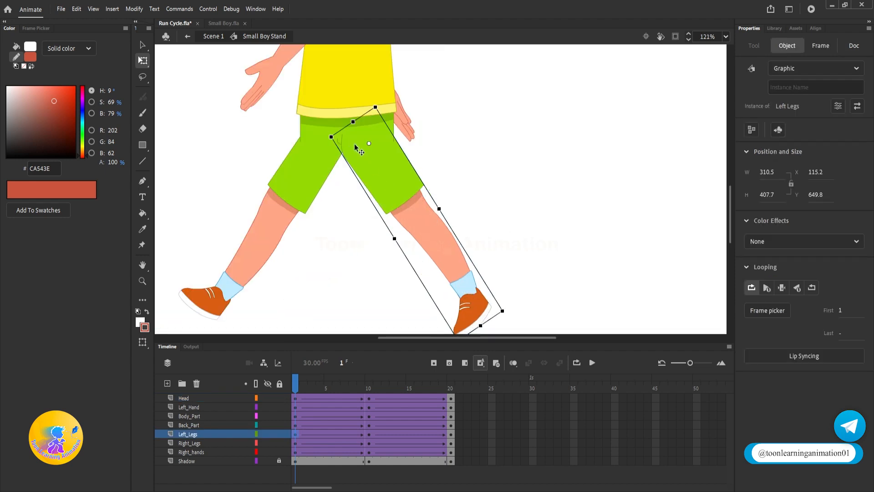
scroll(383, 186, "down", 3)
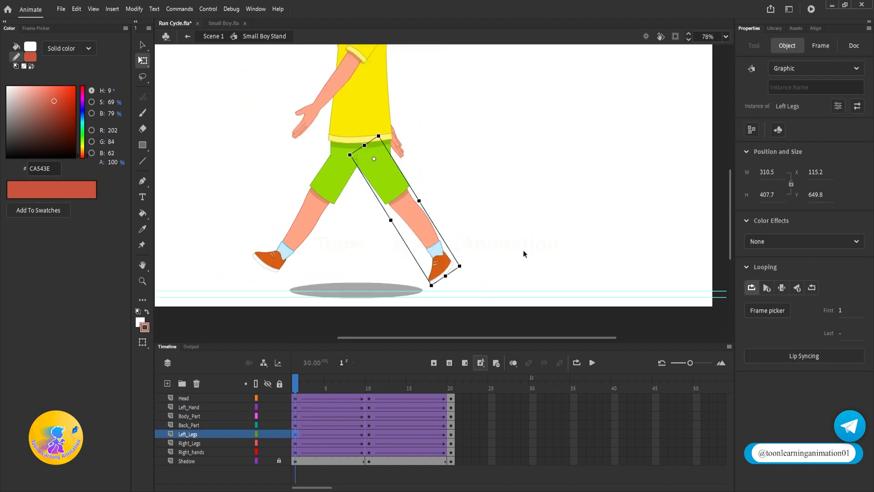
mouse_move(467, 266)
left_mouse_down()
mouse_move(503, 185)
mouse_move(501, 221)
mouse_move(468, 266)
left_mouse_up()
left_click(330, 437)
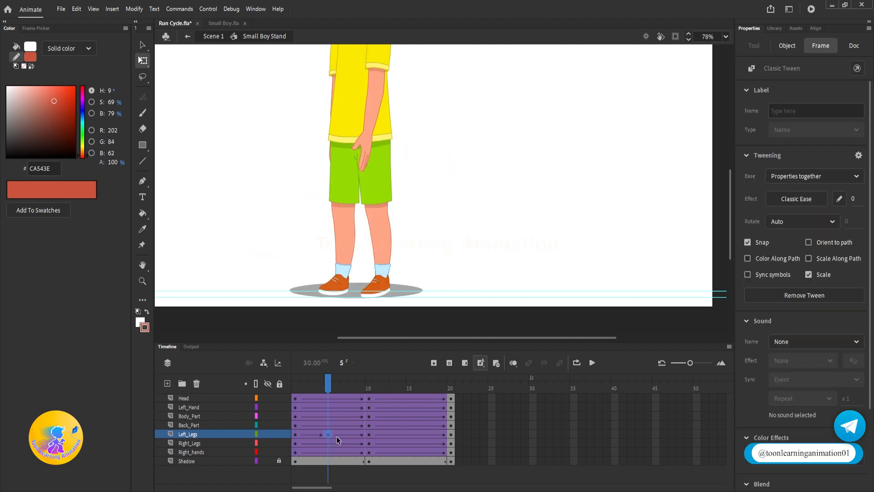
key("F6")
left_click(427, 254)
left_click(382, 255)
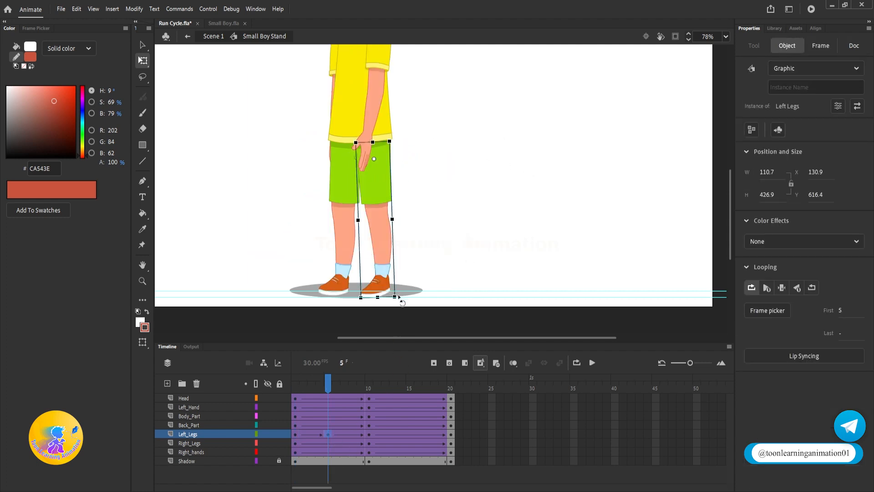
mouse_move(400, 296)
left_mouse_down()
mouse_move(512, 179)
mouse_move(514, 137)
mouse_move(462, 268)
mouse_move(349, 265)
mouse_move(394, 291)
left_mouse_up()
left_click(411, 249)
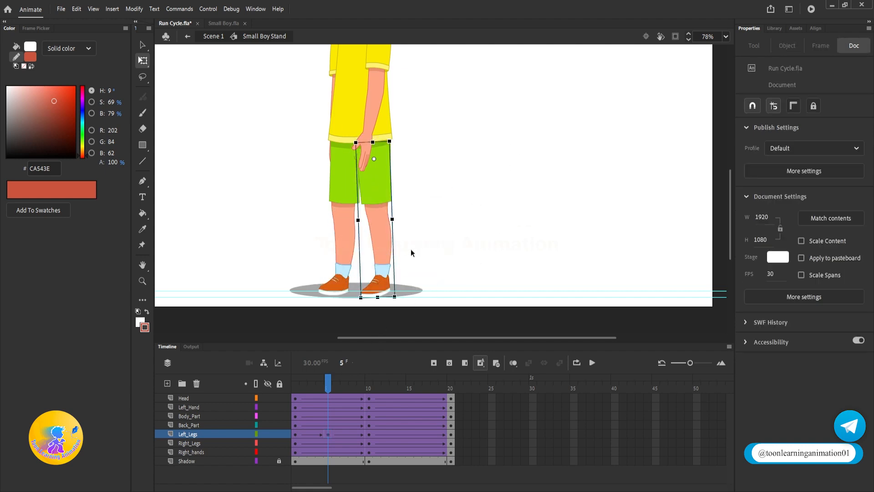
Step: Compare the leg poses on frames 1, 5, 10 and 20 of the cycle
left_click_drag(333, 378, 451, 390)
left_click(369, 387)
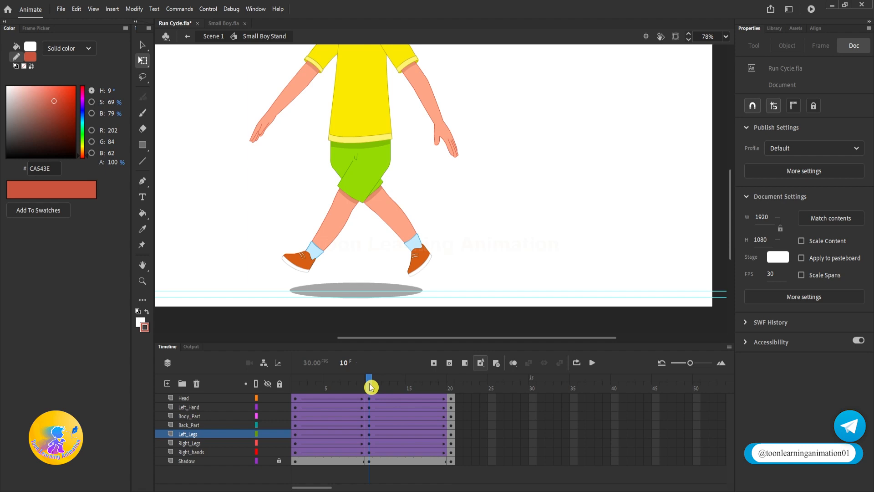
left_click_drag(370, 386, 327, 387)
left_click(412, 390)
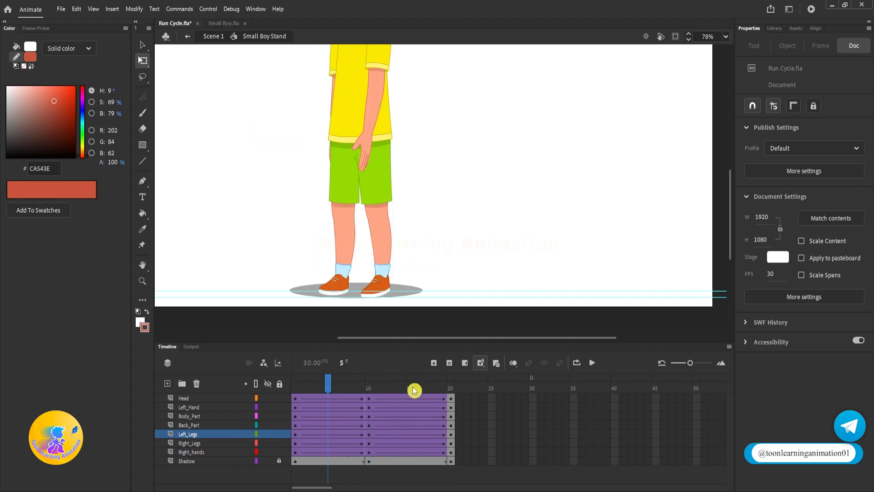
left_click(329, 387)
left_click(296, 387)
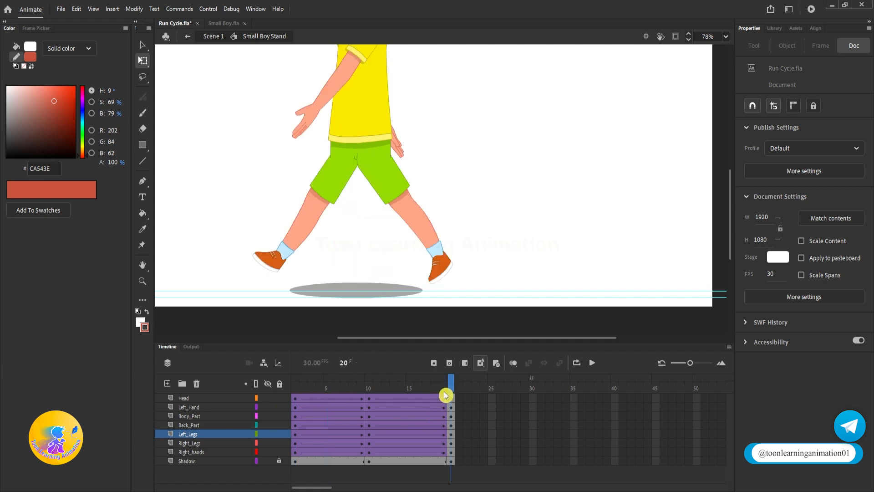
left_click(369, 388)
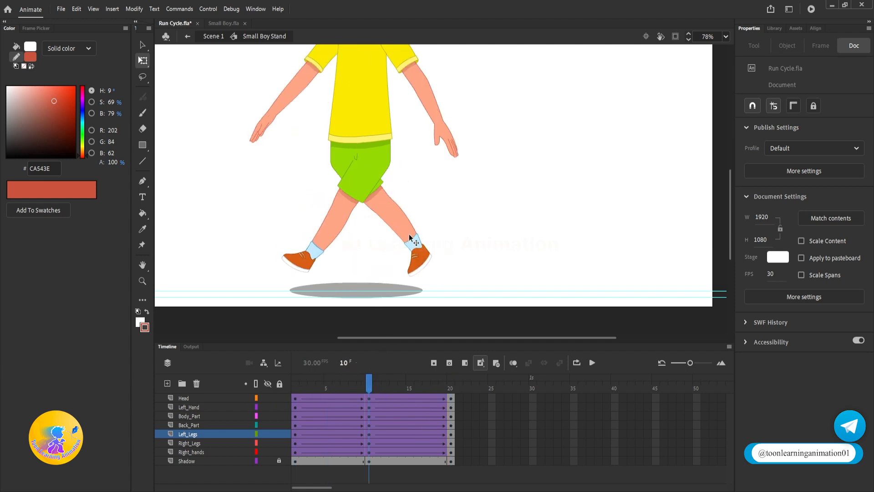
Step: Open the Left Legs symbol from frame 1 and add keyframes at frame 20 on all four layers
key("shift+comma")
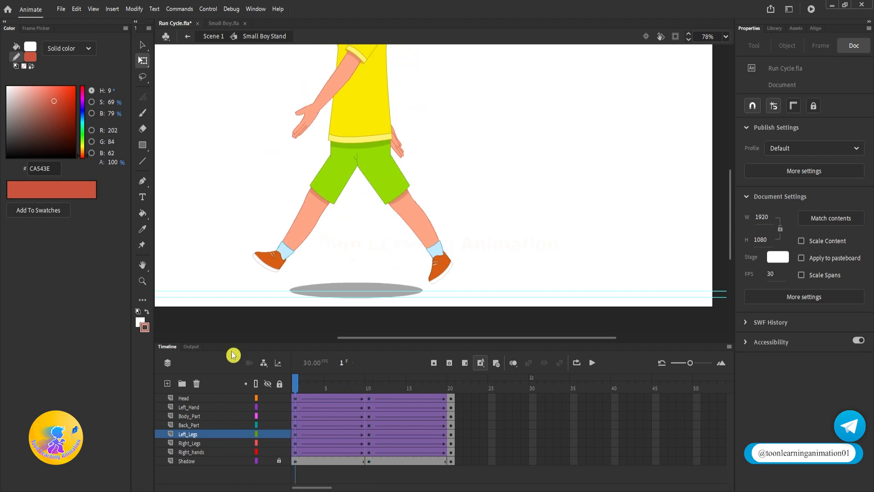
double_click(431, 256)
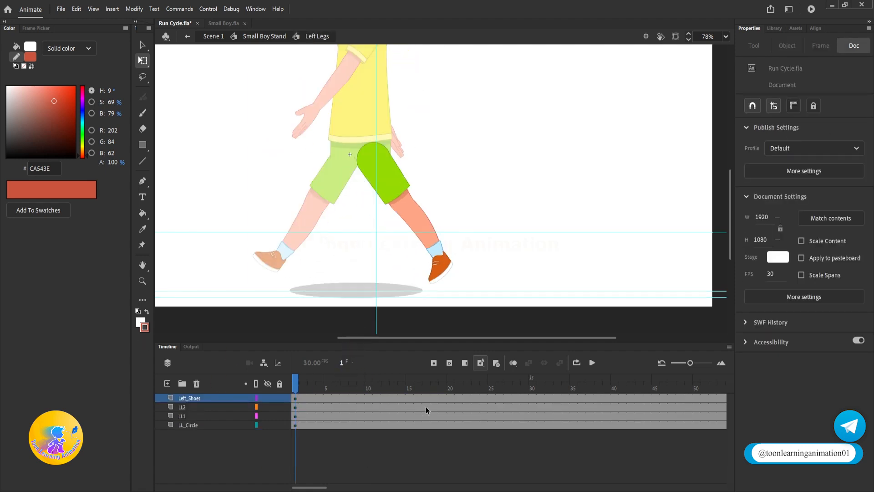
left_click(450, 399)
left_click_drag(451, 400, 451, 445)
key("F6")
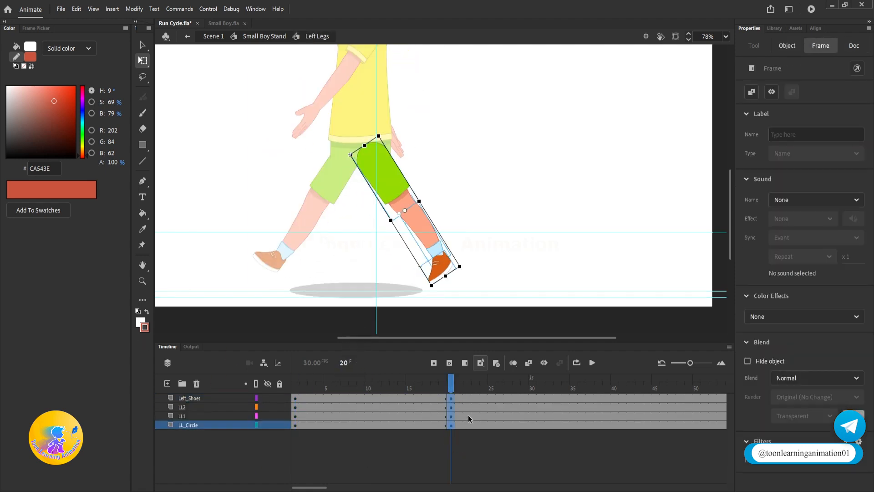
Step: Remove all frames after frame 20 in the Left Legs symbol and add keyframes at frame 10 on all layers
key("period")
left_click_drag(461, 401, 836, 484)
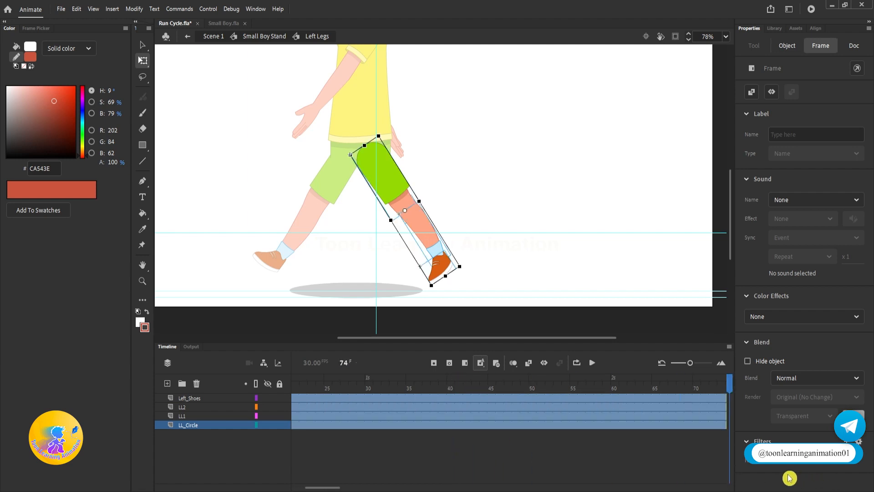
key("shift+F5")
key("shift+F5")
left_click(474, 460)
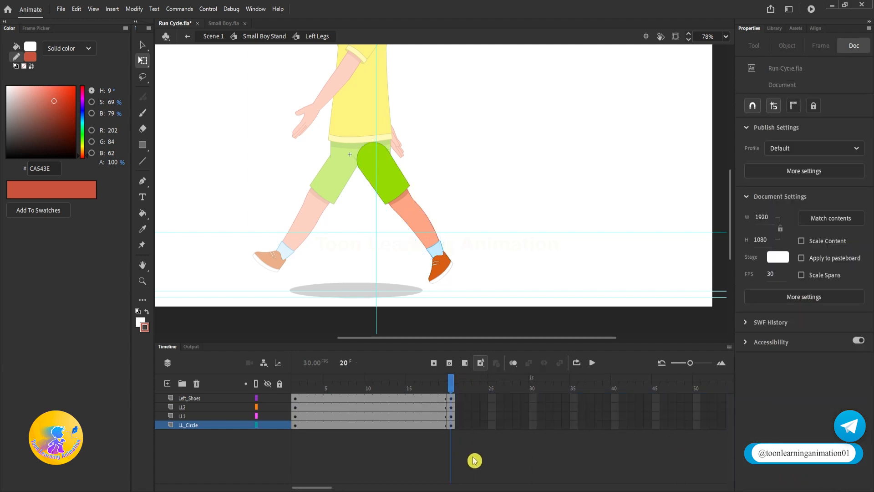
left_click(369, 389)
left_click(391, 460)
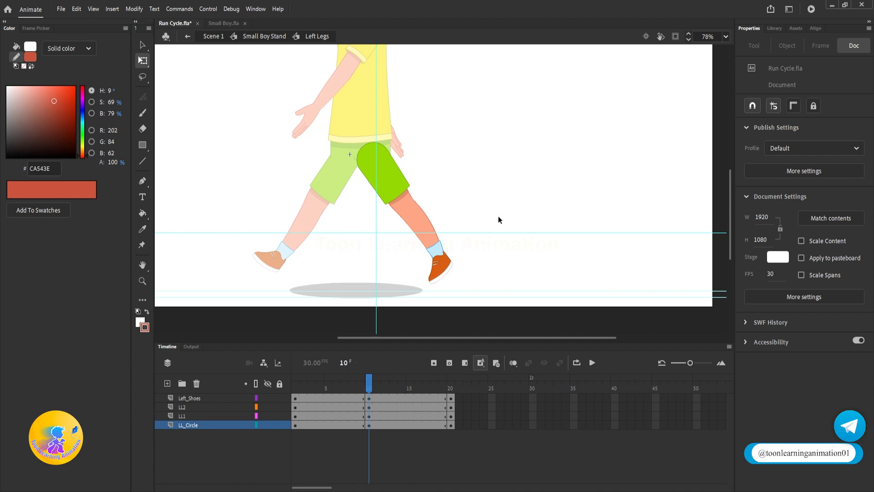
Step: Reopen the Left Legs symbol from frame 5 of Small Boy Stand and add keyframes at frame 5 on its four layers
double_click(497, 170)
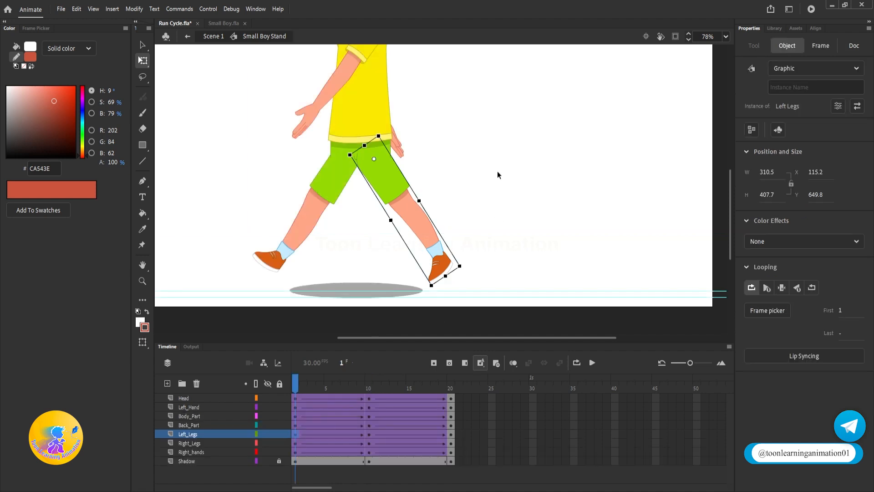
left_click(312, 385)
left_click_drag(313, 388, 326, 389)
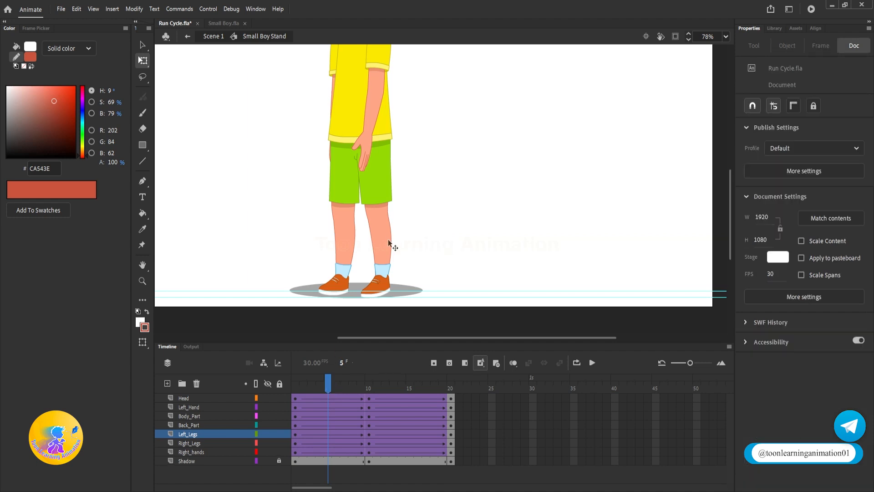
scroll(388, 253, "up", 2)
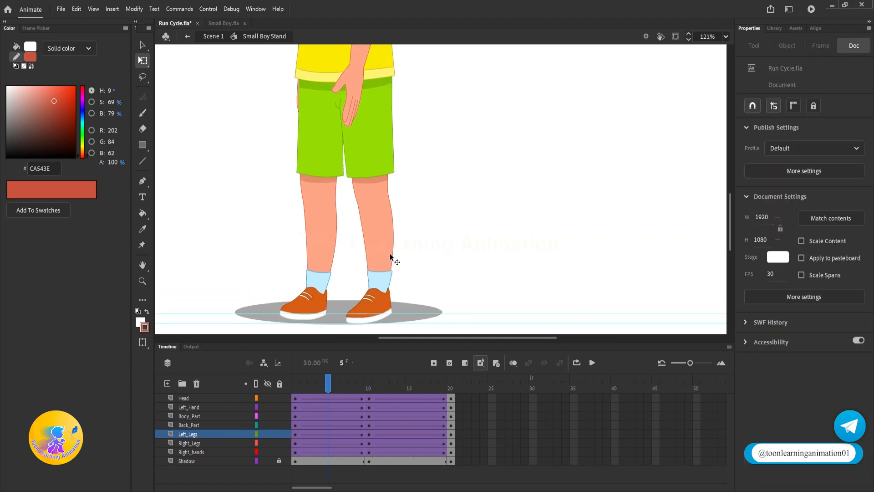
left_click(331, 386)
double_click(378, 258)
left_click(327, 384)
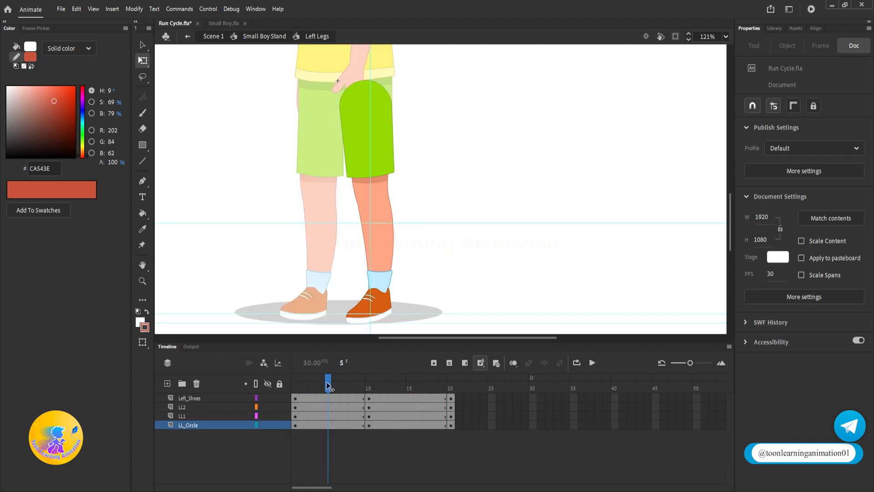
key("F6")
left_click(345, 444)
Step: Bend the left knee on frame 5 by setting the lower leg and shoe's pivot at the knee and rotating them backward to nearly horizontal
left_click(381, 300)
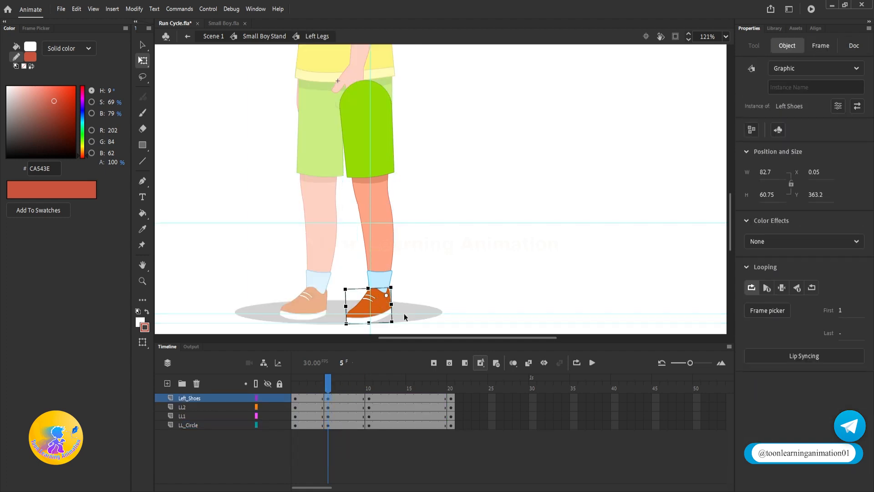
left_click(378, 269)
left_click_drag(376, 270, 458, 249)
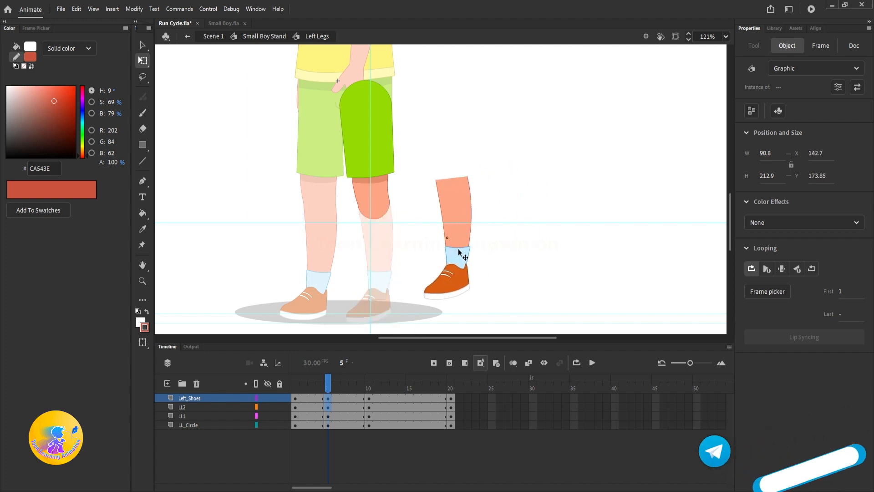
key("ctrl+z")
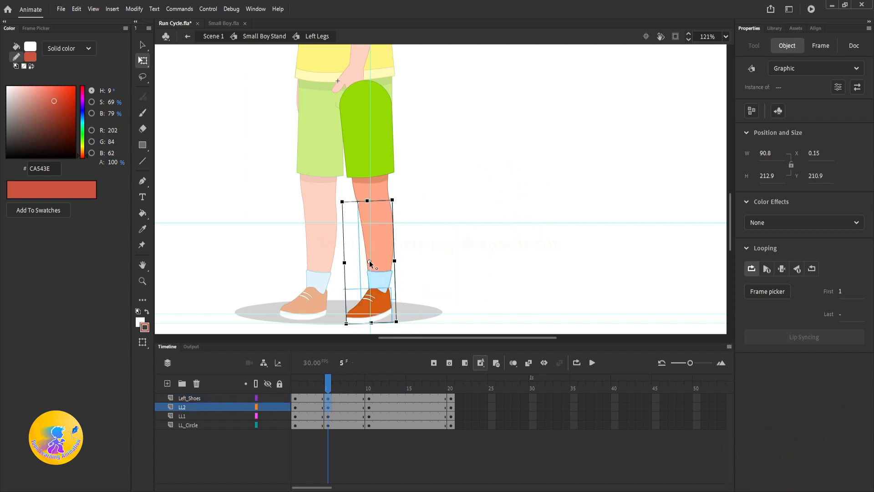
left_click_drag(369, 261, 374, 212)
left_click_drag(405, 325, 491, 203)
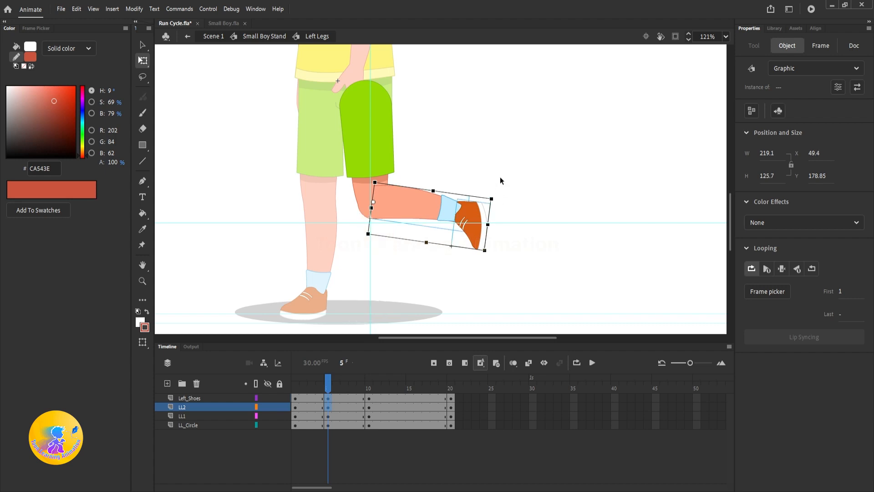
Step: Create classic tweens on the Left_Shoes and LL2 layers from frame 1 through frame 5 to frame 10, and scrub through them
left_click(302, 407)
right_click(303, 407)
left_click(374, 128)
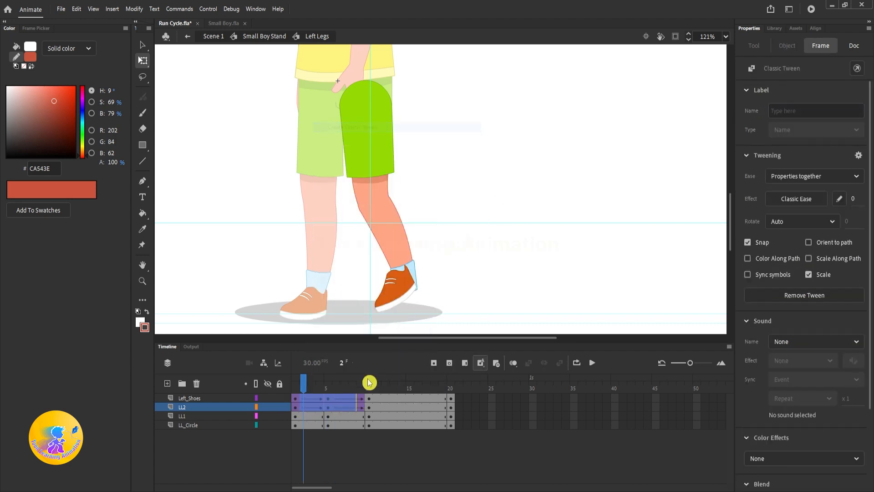
left_click_drag(369, 382, 295, 382)
left_click(461, 172)
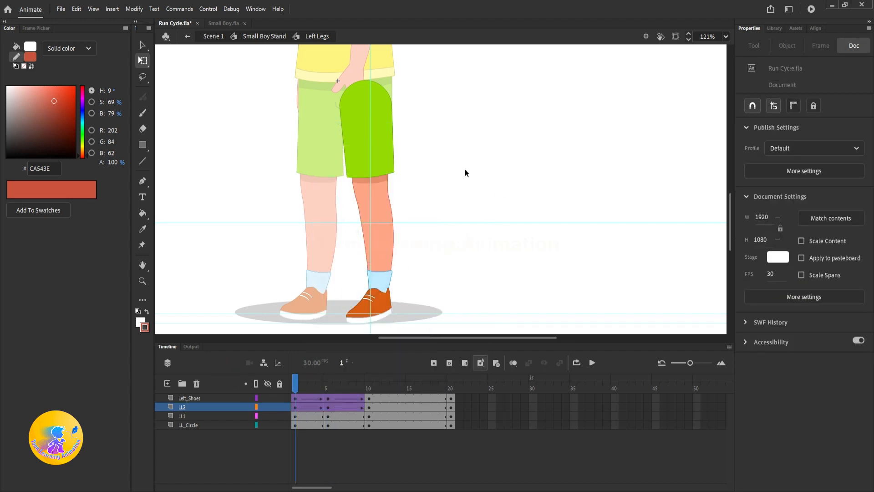
Step: Return to Small Boy Stand and examine how the left shoe, sock and lower leg line up on frame 3
double_click(466, 169)
left_click(296, 383)
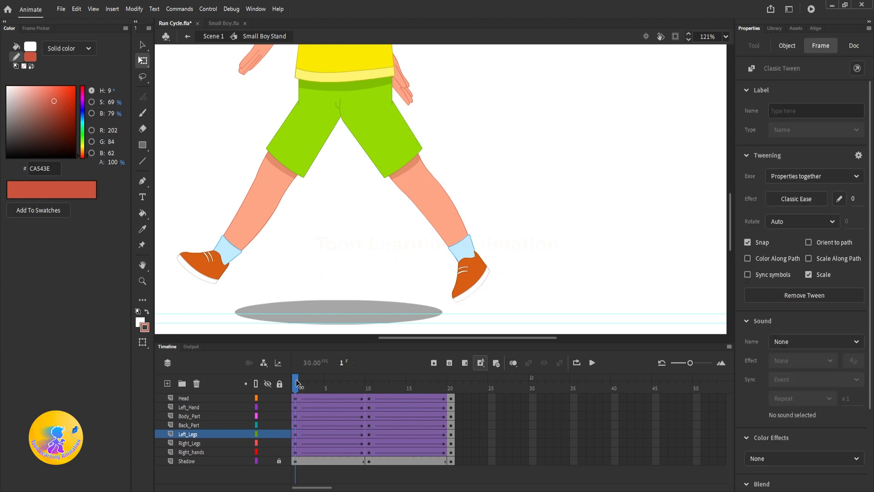
left_click_drag(297, 382, 313, 392)
scroll(476, 223, "up", 3)
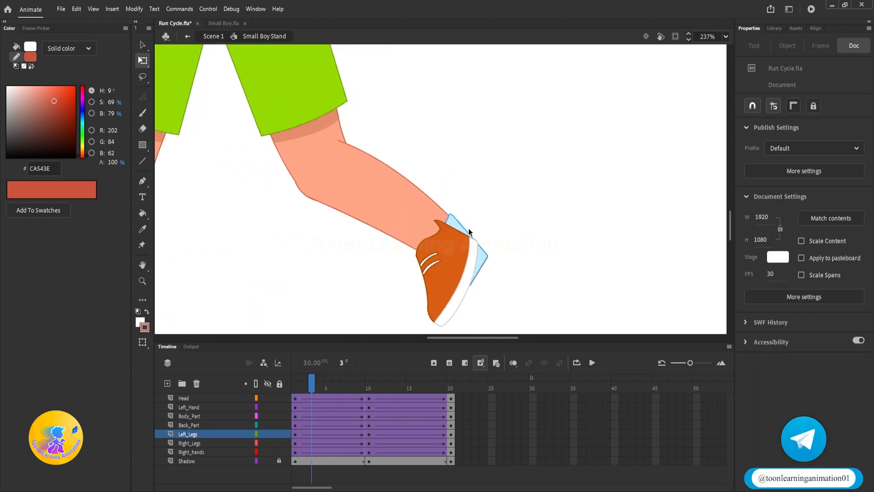
Step: Reopen the Left Legs symbol and reposition the left shoe on frame 3 so it lines up with the end of the sock
double_click(463, 248)
left_click_drag(324, 386, 236, 371)
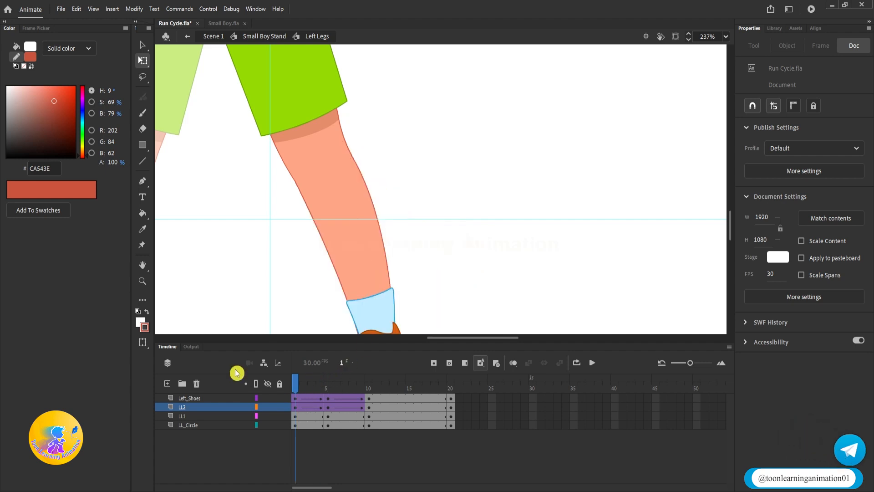
scroll(473, 231, "down", 3)
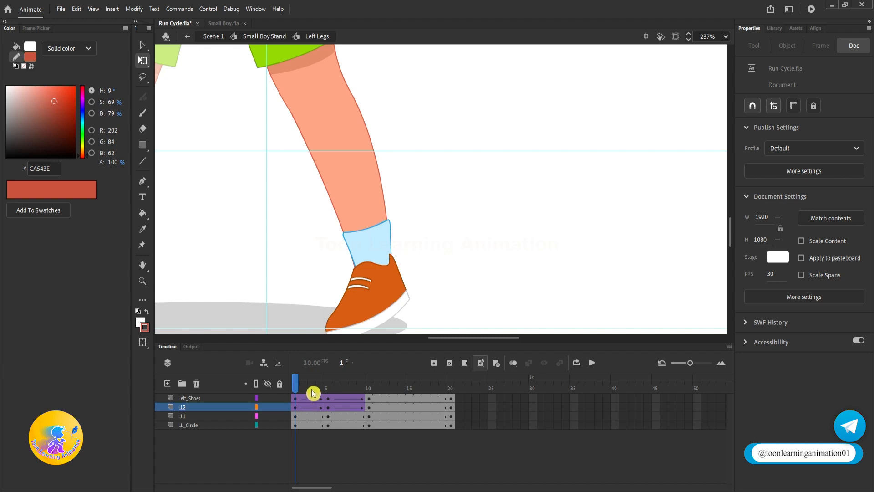
scroll(383, 219, "down", 2)
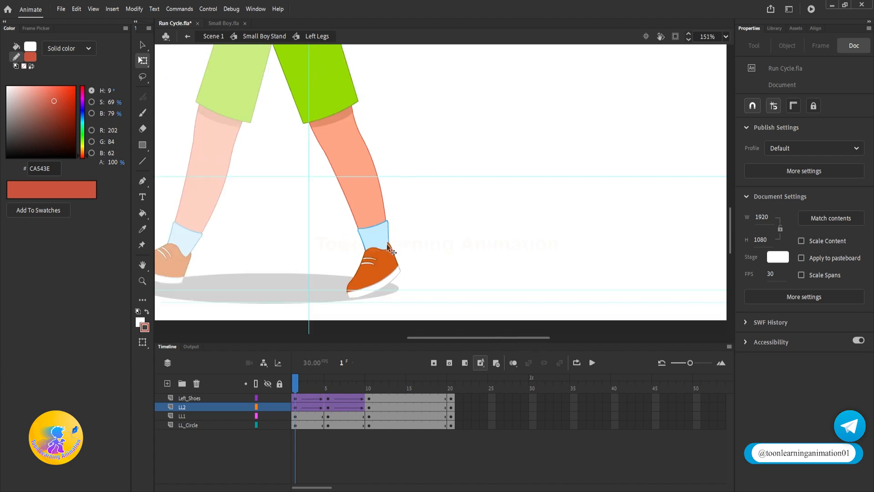
scroll(383, 255, "up", 1)
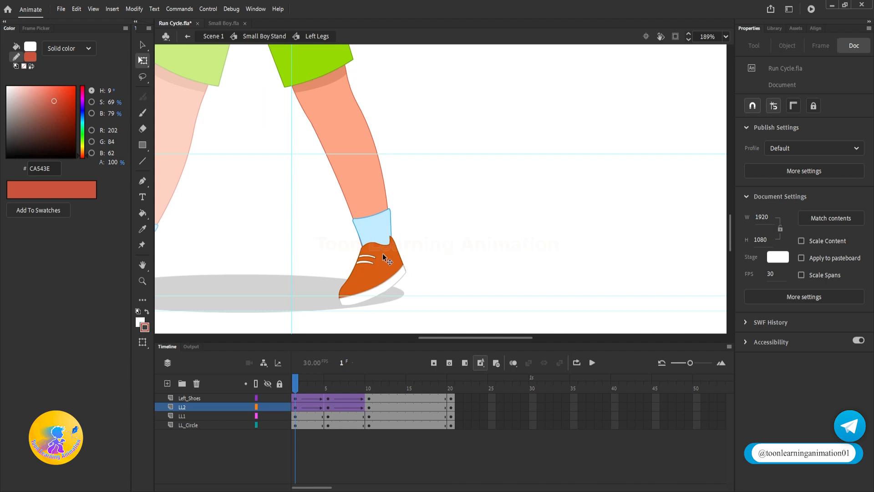
left_click(370, 258)
left_click(413, 260)
scroll(413, 261, "up", 3)
left_click_drag(413, 260, 445, 237)
left_click_drag(303, 380, 310, 380)
scroll(428, 232, "down", 2)
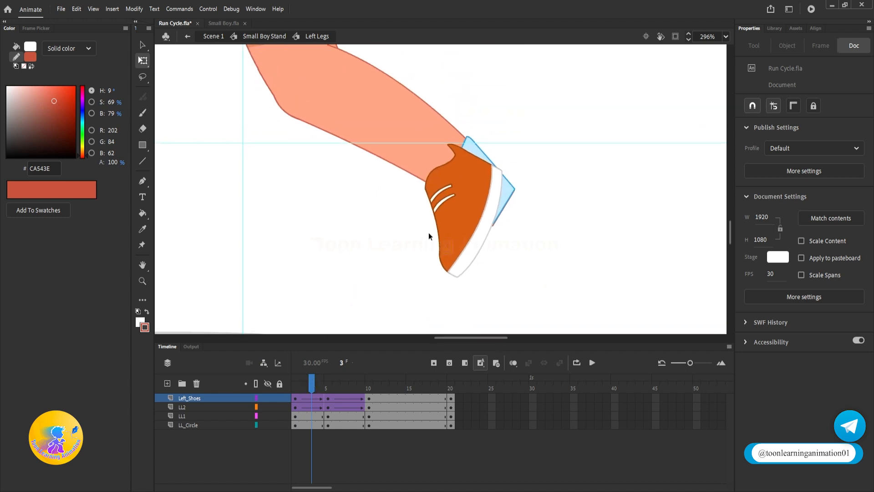
left_click(460, 226)
left_click_drag(460, 226, 475, 236)
Step: Move the left shoe on frames 2 and 4 so it stays fitted to the sock
left_click(296, 381)
left_click(489, 266)
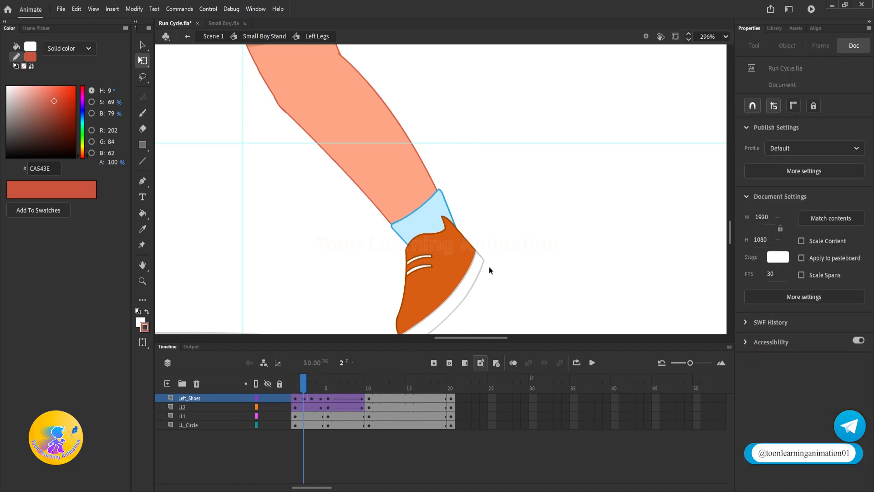
scroll(460, 242, "up", 3)
left_click(460, 243)
left_click_drag(460, 247, 460, 249)
left_click_drag(307, 387, 320, 387)
left_click(406, 274)
scroll(406, 274, "down", 2)
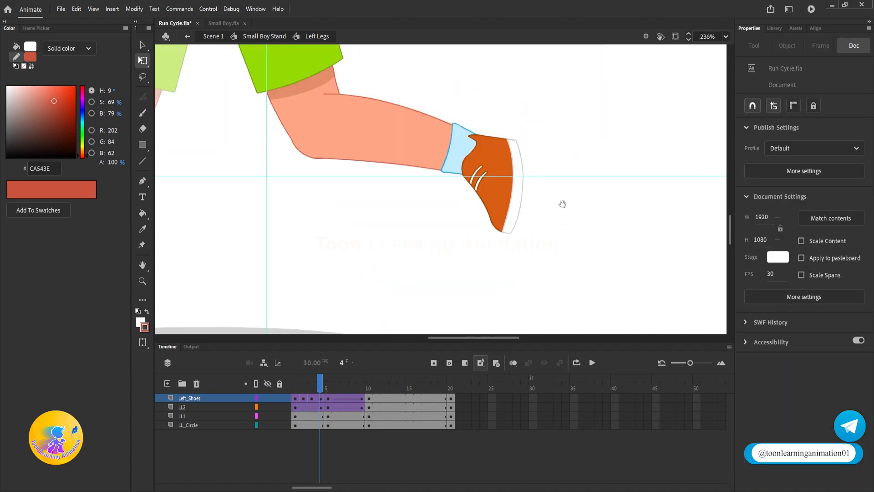
scroll(507, 148, "up", 1)
left_click_drag(507, 148, 524, 159)
Step: Reposition the left shoe over the end of the sock on frames 6 and 7
left_click(331, 390)
left_click(336, 391)
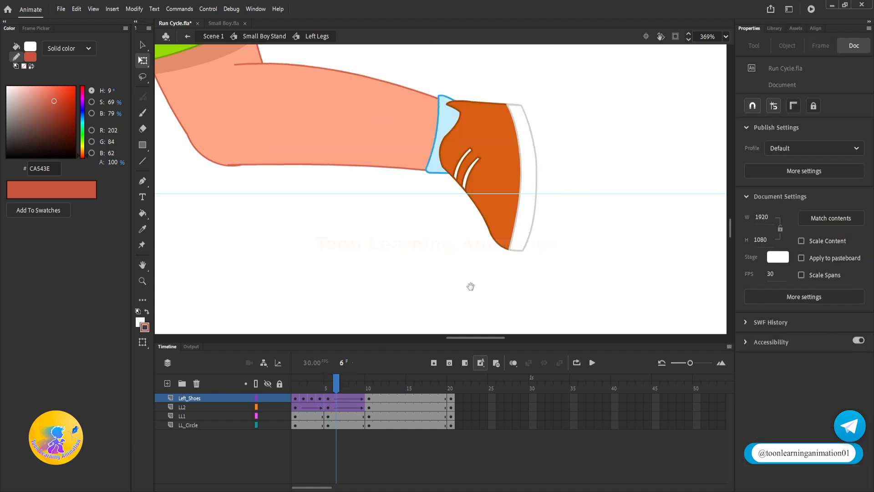
scroll(496, 252, "up", 2)
left_click_drag(455, 216, 484, 226)
left_click(347, 387)
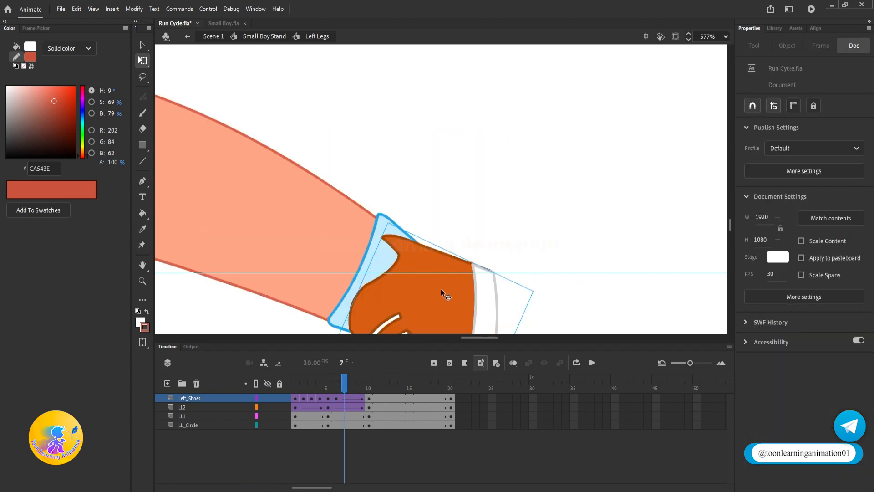
left_click_drag(442, 292, 464, 173)
Step: Align the left shoe with the sock opening on frames 8 and 9
left_click(353, 390)
scroll(398, 314, "down", 2)
left_click_drag(387, 287, 413, 233)
left_click_drag(399, 249, 390, 271)
left_click(360, 388)
left_click(362, 314)
scroll(416, 242, "down", 2)
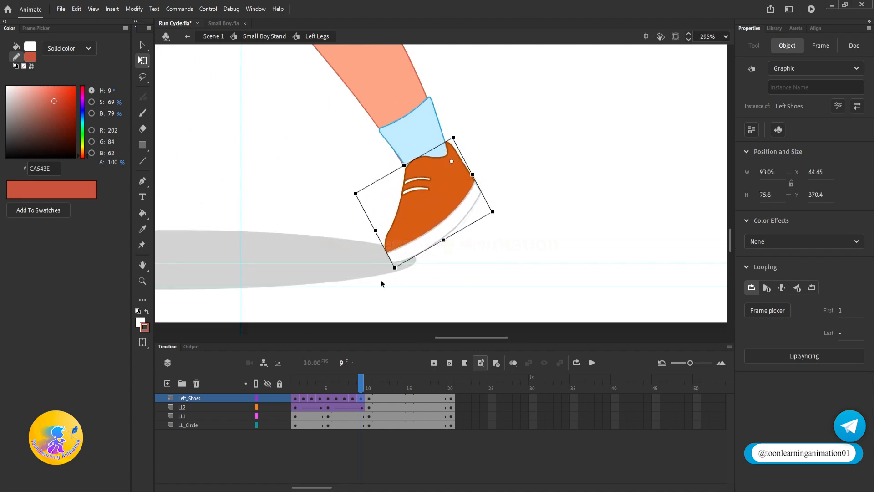
Step: Return to Small Boy Stand and scrub the timeline through frame 12 to review the left leg's motion
left_click_drag(366, 389, 368, 408)
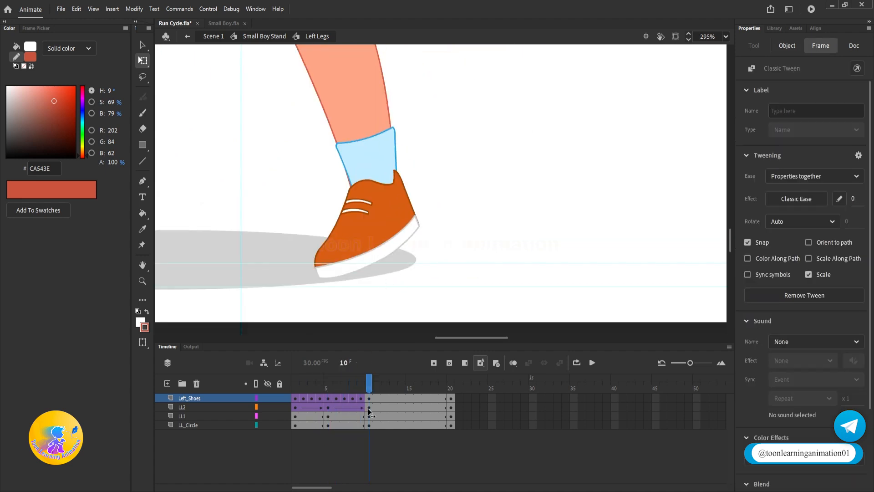
left_click(496, 206)
double_click(496, 206)
left_click_drag(437, 232, 432, 264)
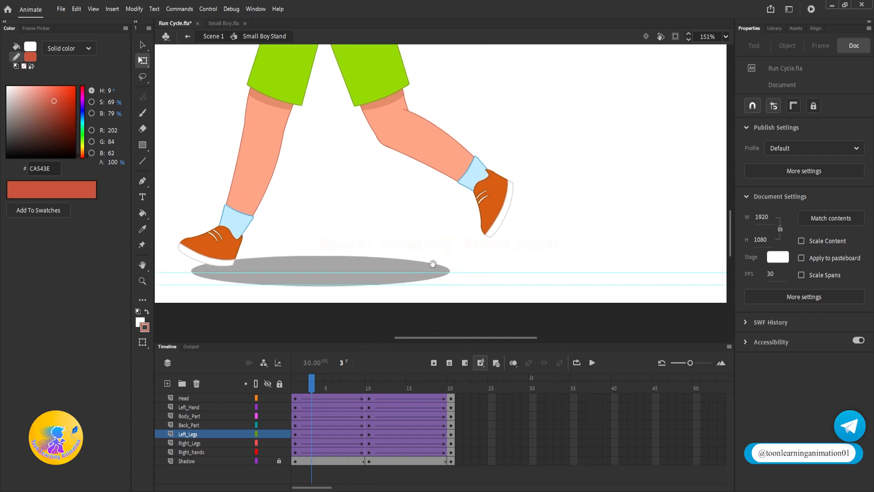
left_click_drag(325, 387, 369, 432)
scroll(395, 237, "down", 3)
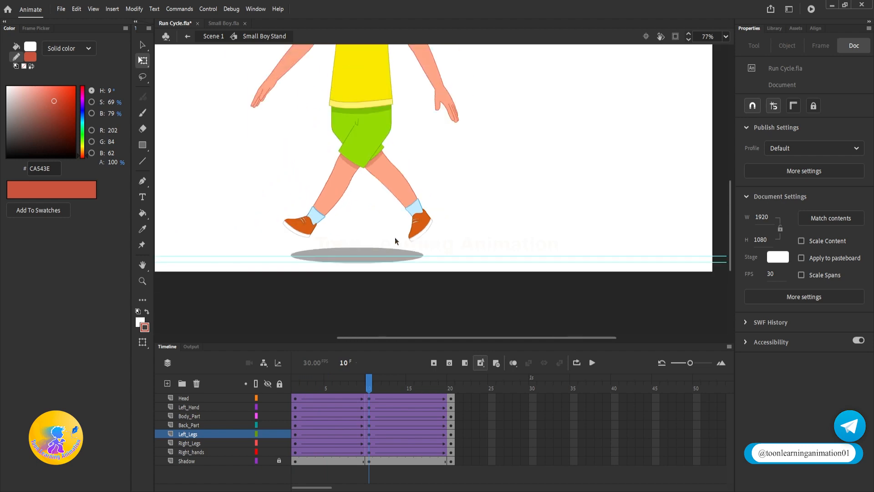
scroll(416, 182, "up", 3)
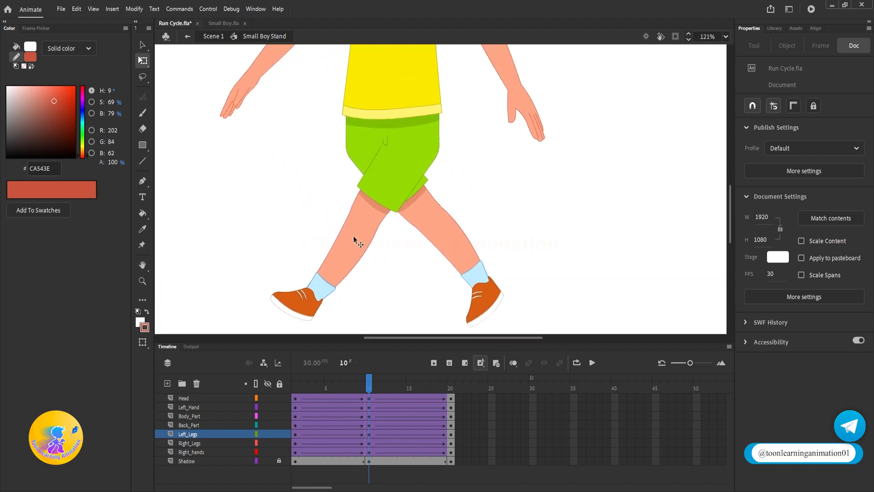
left_click_drag(371, 387, 385, 387)
Step: Open the Right Legs symbol from frame 12, add keyframes at frame 20 on its four layers, and remove all frames after it
double_click(441, 270)
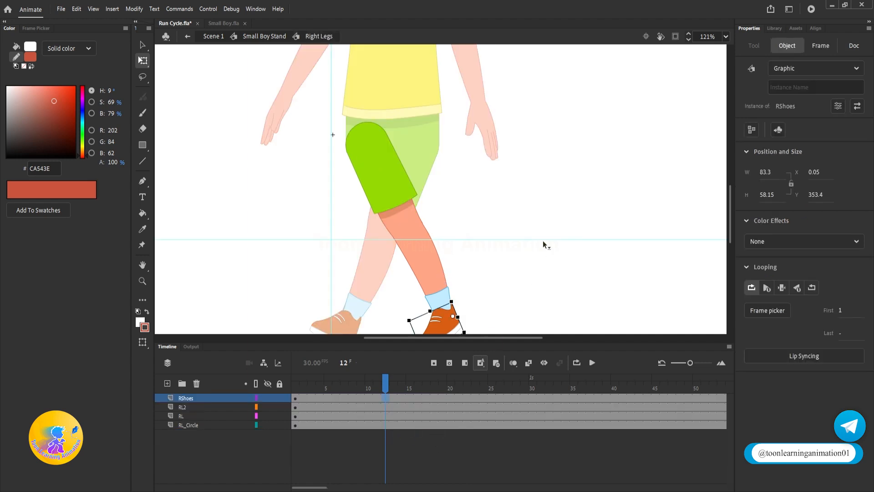
left_click(508, 327)
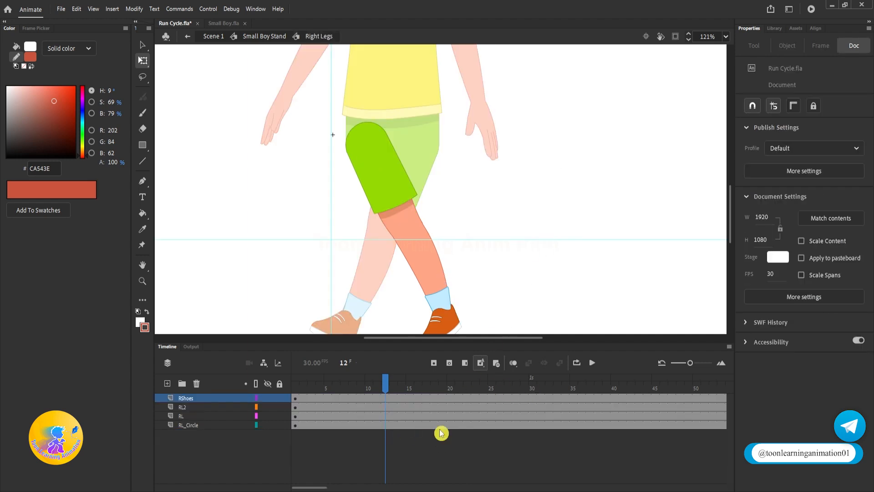
left_click_drag(450, 398, 449, 435)
key("F6")
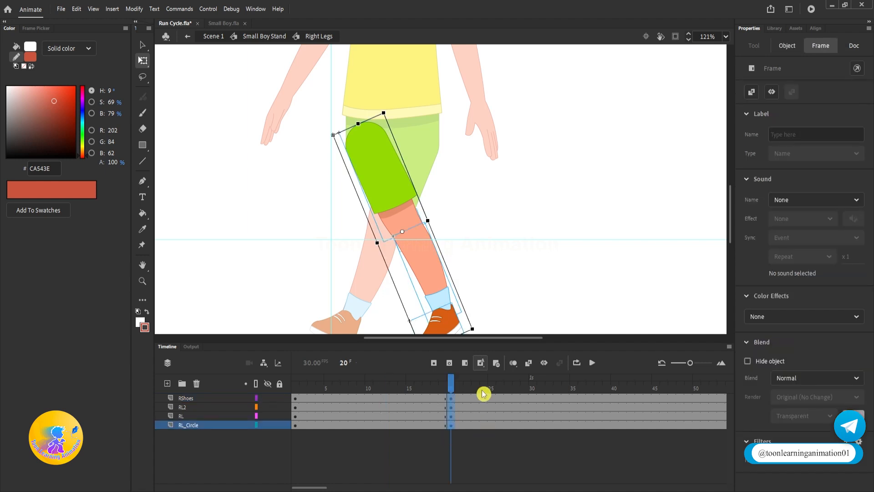
left_click_drag(459, 399, 355, 387)
key("shift+F5")
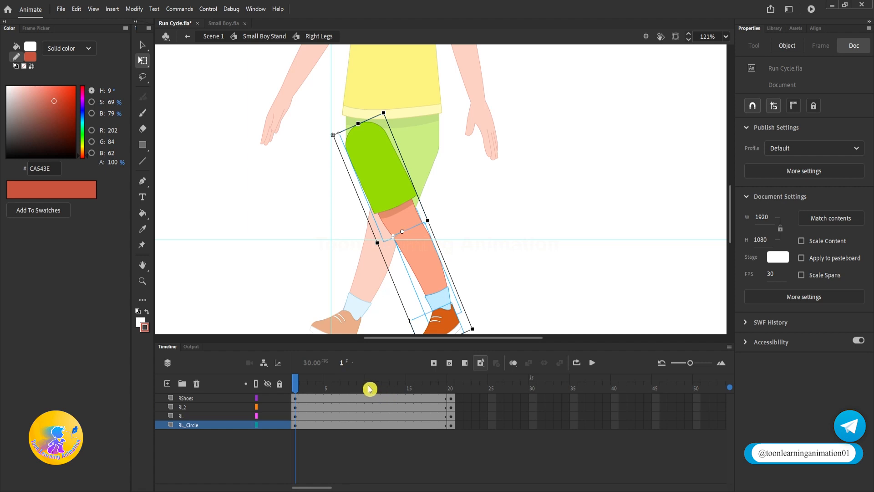
Step: Add keyframes at frames 5, 10 and 15 on all four Right Legs layers
left_click(369, 388)
key("F6")
left_click(492, 262)
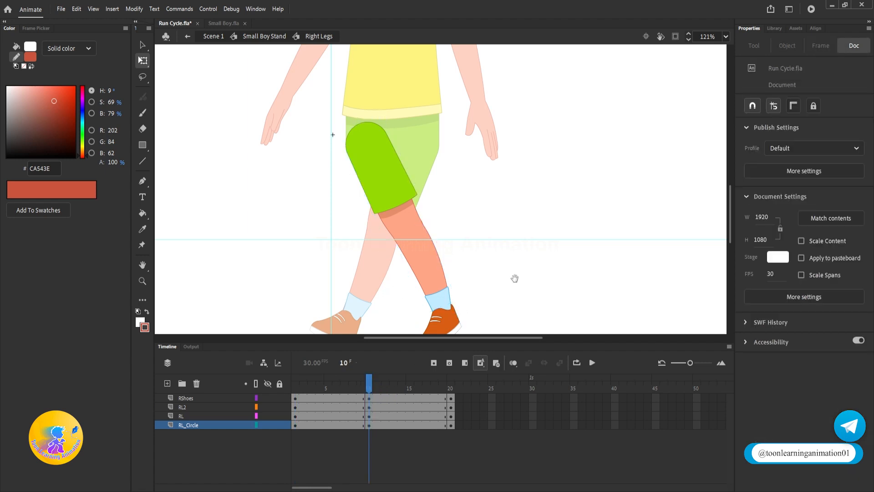
scroll(513, 279, "down", 2)
scroll(490, 240, "up", 2)
left_click(328, 390)
left_click_drag(410, 425, 419, 396)
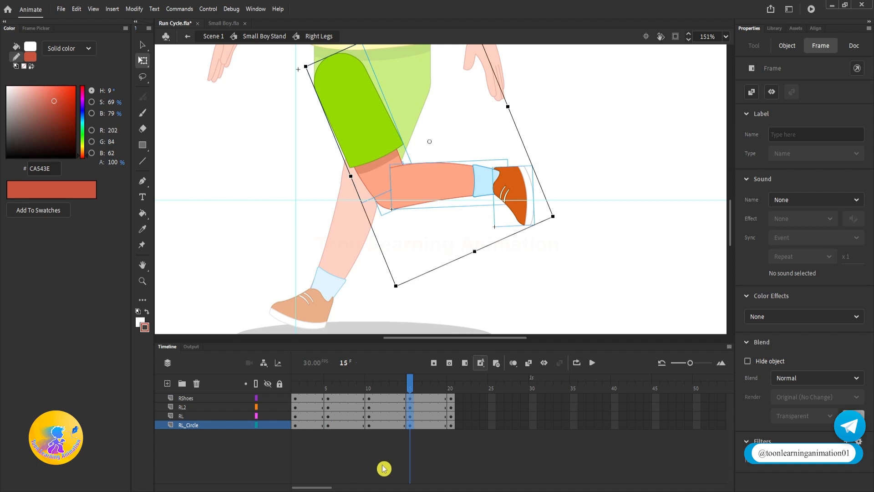
Step: Return to Small Boy Stand, scrub to frame 13, and reopen the Right Legs symbol at its frame 15
left_click(352, 462)
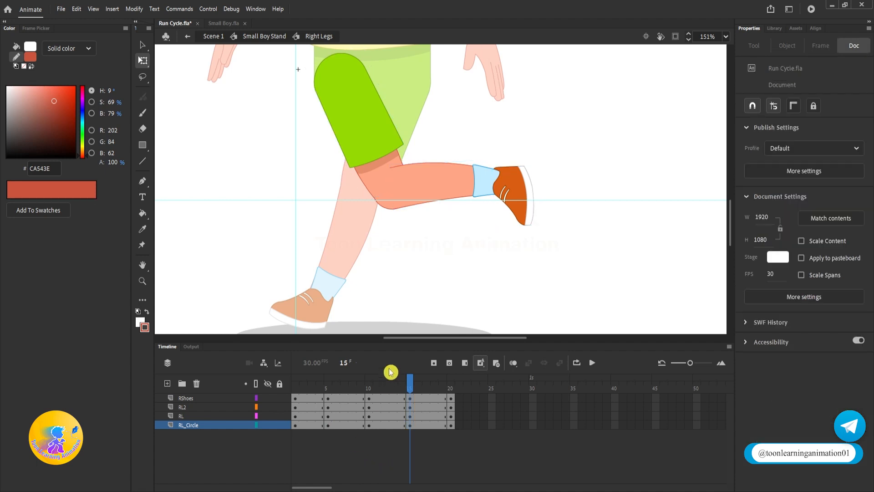
double_click(587, 283)
mouse_move(380, 390)
left_mouse_down()
mouse_move(355, 395)
mouse_move(392, 392)
left_mouse_up()
left_click(485, 223)
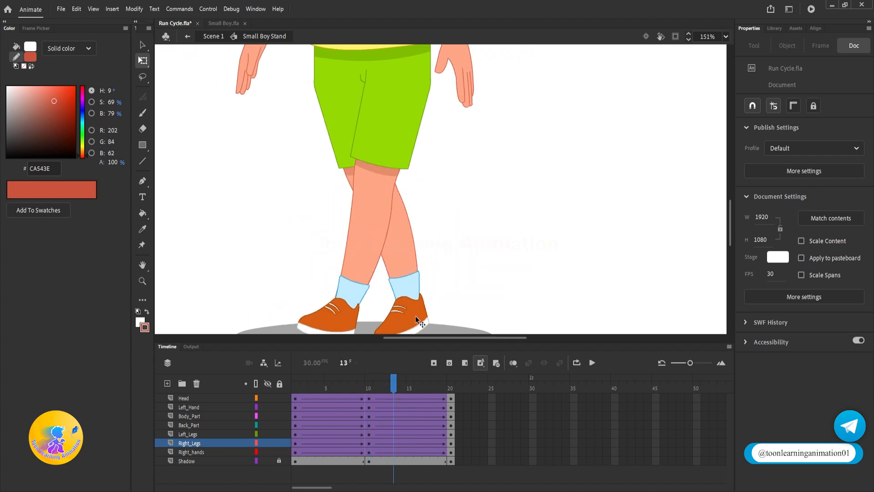
double_click(408, 274)
left_click(410, 388)
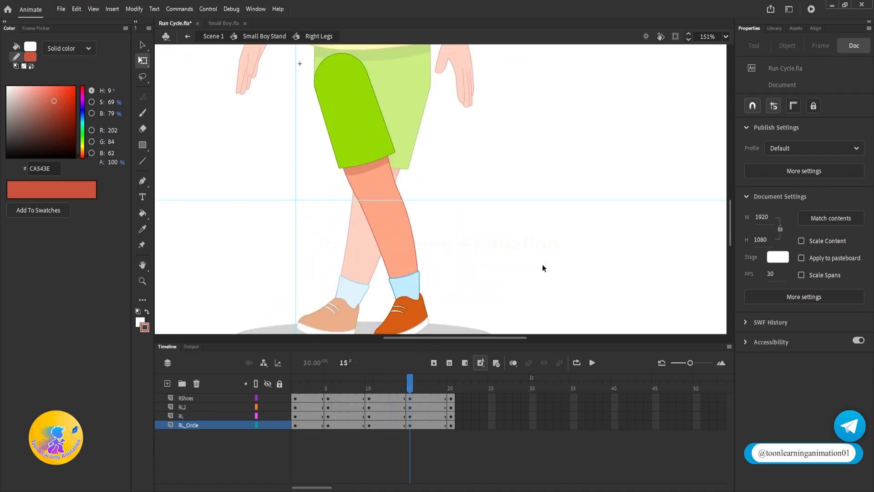
Step: Bend the right knee on frame 15 by rotating the lower leg and shoe backward around the knee to nearly horizontal
scroll(542, 267, "down", 3)
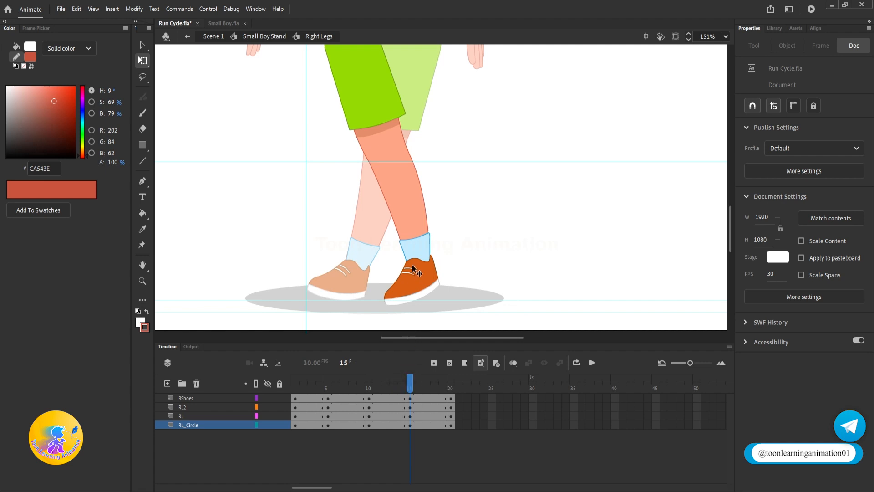
left_click(390, 154)
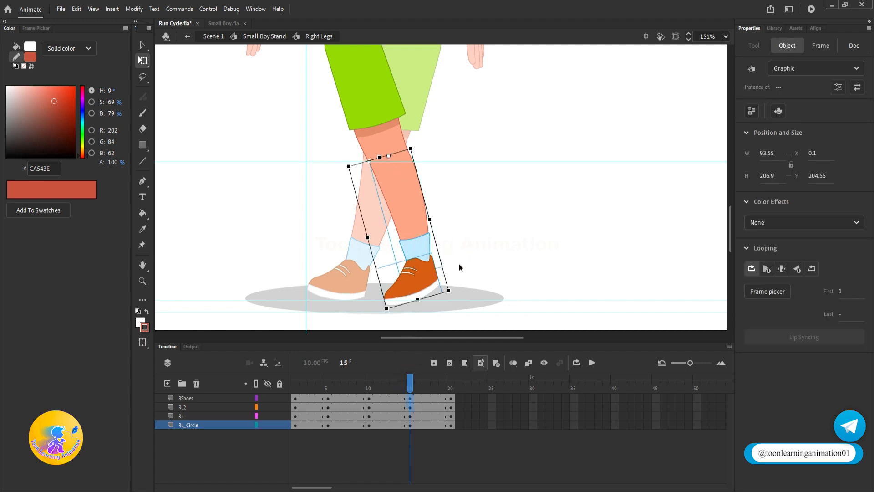
left_click_drag(454, 285, 526, 134)
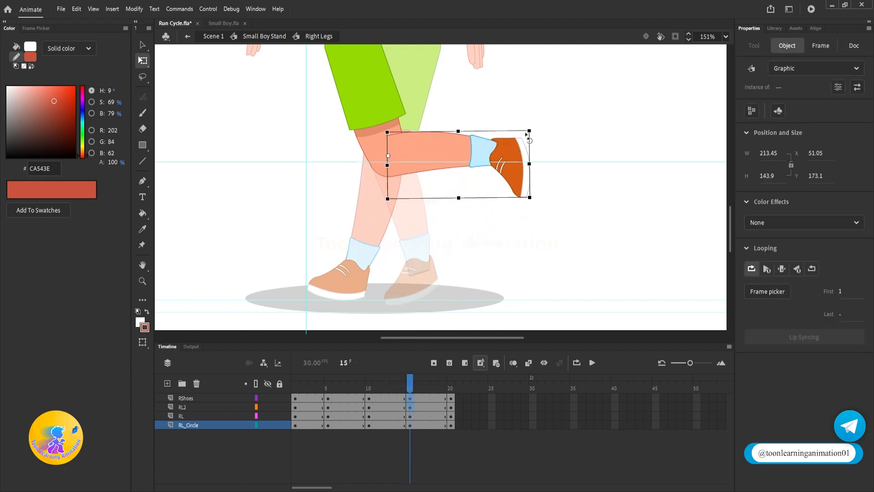
Step: Create classic tweens on the RShoes and RL2 layers from frame 10 through frame 15 to frame 20, and play them back
left_click(410, 397)
left_click(385, 406)
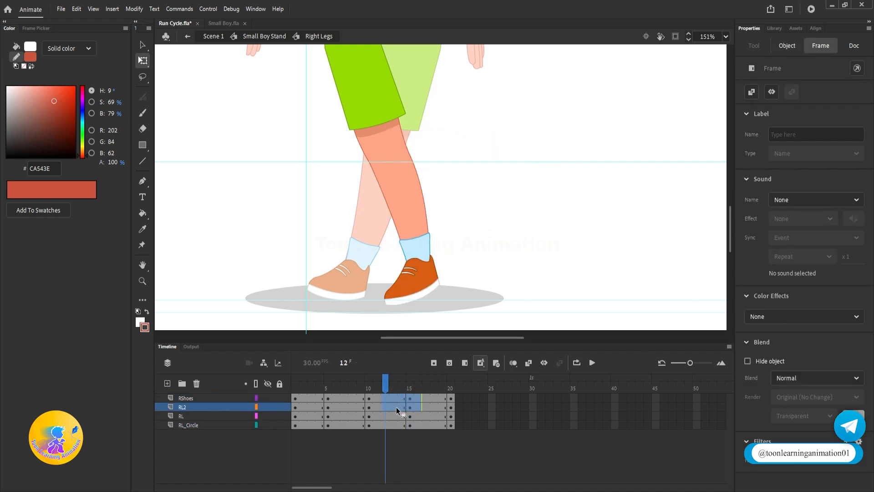
right_click(396, 406)
left_click(436, 132)
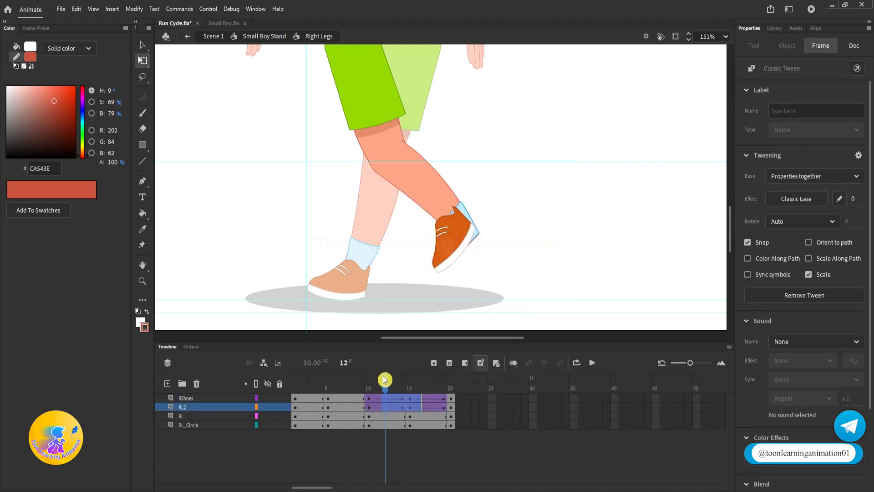
left_click_drag(385, 382, 295, 382)
key("Return")
key("Return")
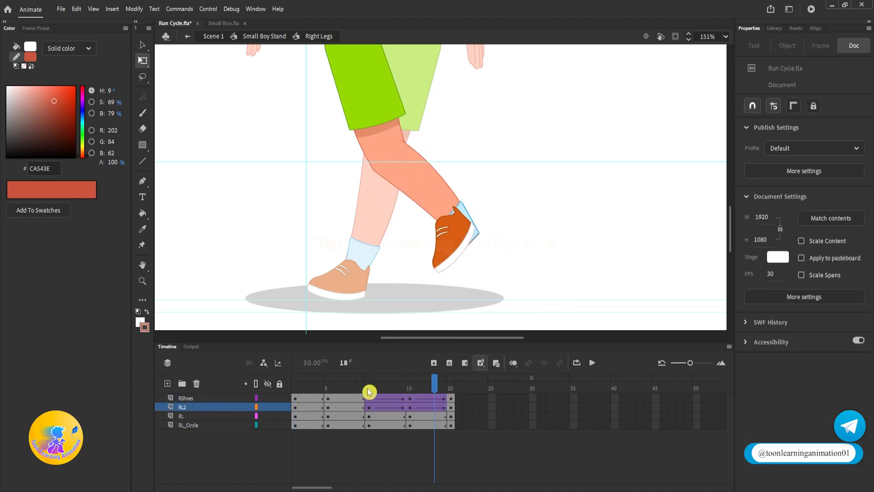
Step: Move the right shoe on frame 12 so it meets the end of the sock
left_click_drag(368, 390, 398, 391)
scroll(445, 244, "up", 8)
left_click(539, 254)
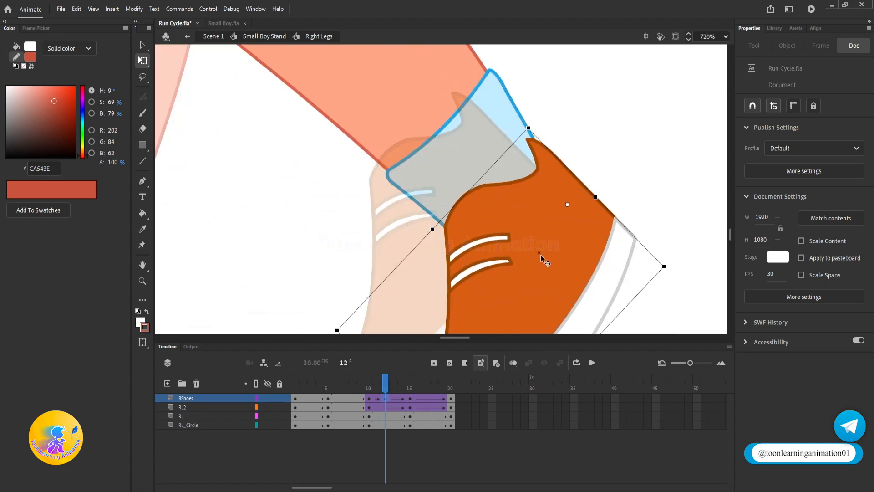
left_click_drag(557, 281, 559, 282)
Step: Reposition the right shoe on frame 17 so it lines up with the sock
left_click(427, 390)
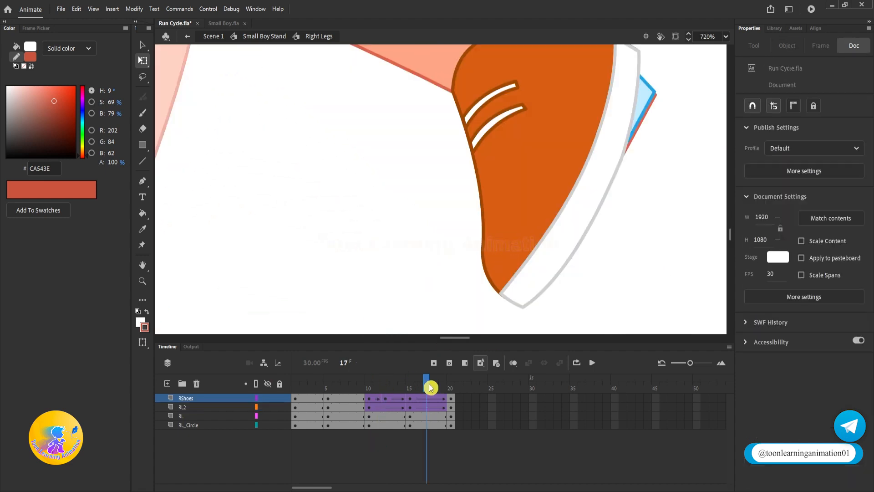
scroll(592, 204, "down", 4)
scroll(601, 210, "up", 3)
left_click(600, 210)
left_click_drag(598, 206, 599, 205)
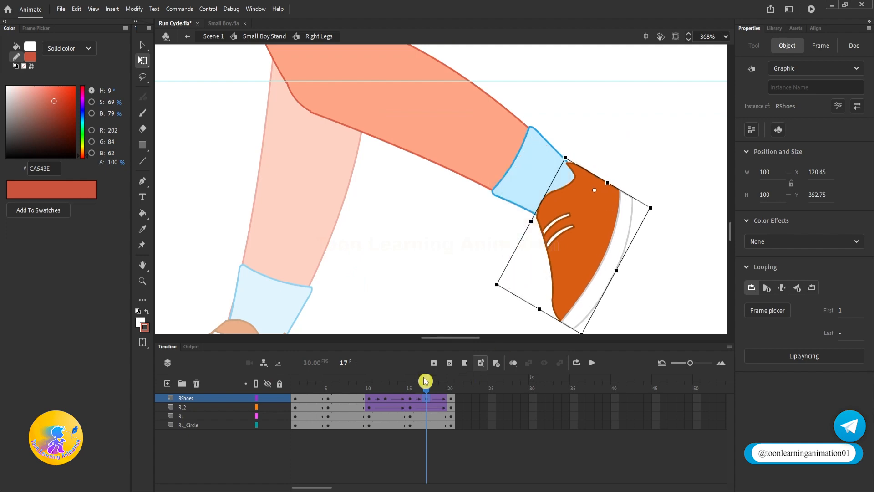
Step: Align the right shoe with the sock opening on frames 19 and 11
left_click_drag(423, 378, 442, 380)
left_click_drag(470, 313, 471, 164)
left_click(380, 385)
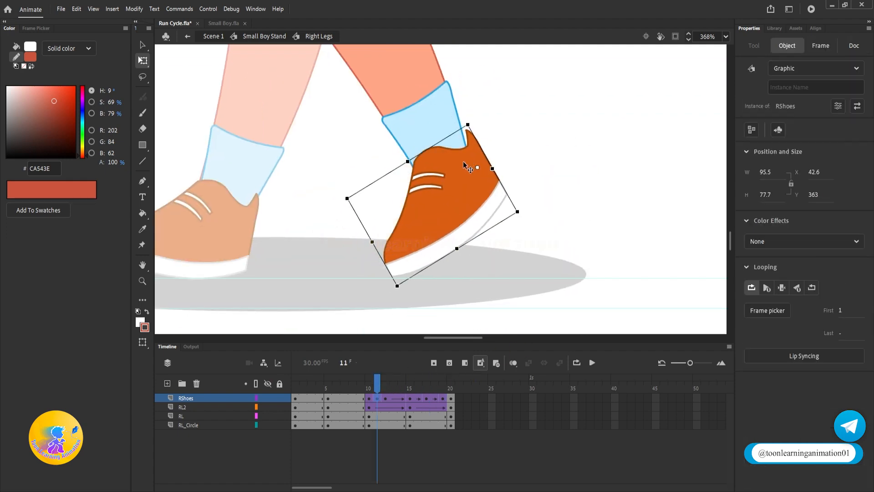
scroll(471, 164, "up", 4)
Step: Fit the right shoe to the end of the sock on frames 13, 14 and 16
left_click(395, 387)
left_click_drag(710, 202, 442, 311)
left_click_drag(444, 240, 482, 253)
left_click(420, 390)
scroll(476, 184, "down", 5)
scroll(475, 184, "up", 3)
Step: Move the right shoe on frame 18 onto the sock and check its alignment on frame 19
left_click(431, 387)
left_click_drag(446, 314, 427, 208)
left_click_drag(439, 142, 444, 141)
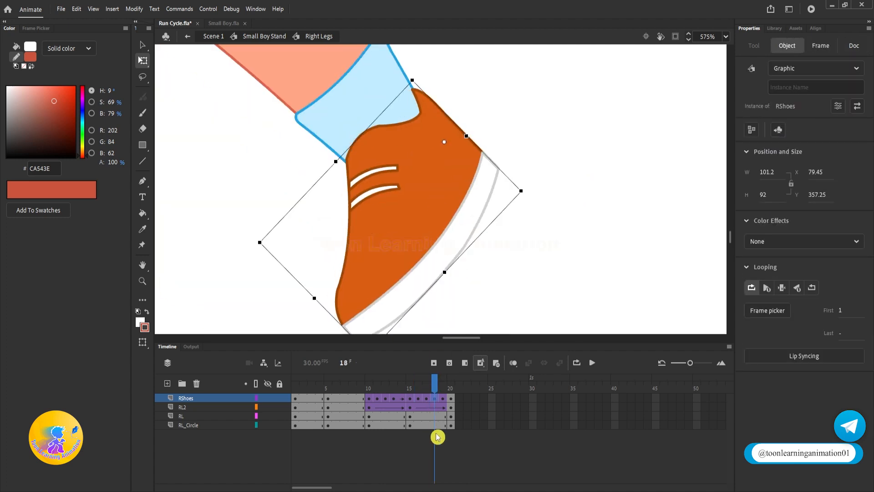
left_click(443, 388)
scroll(465, 310, "down", 5)
Step: Return to Small Boy Stand and scrub the timeline to review the run cycle with both knee bends
double_click(530, 226)
scroll(534, 238, "down", 5)
left_click_drag(576, 231, 548, 278)
left_click_drag(332, 389, 432, 440)
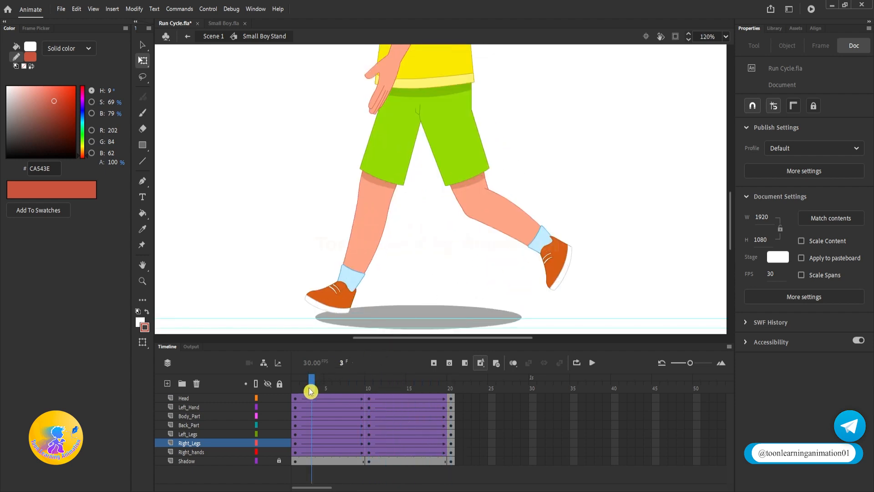
Step: Play back the run cycle from frame 1 with the whole figure in view
left_click_drag(310, 390, 243, 394)
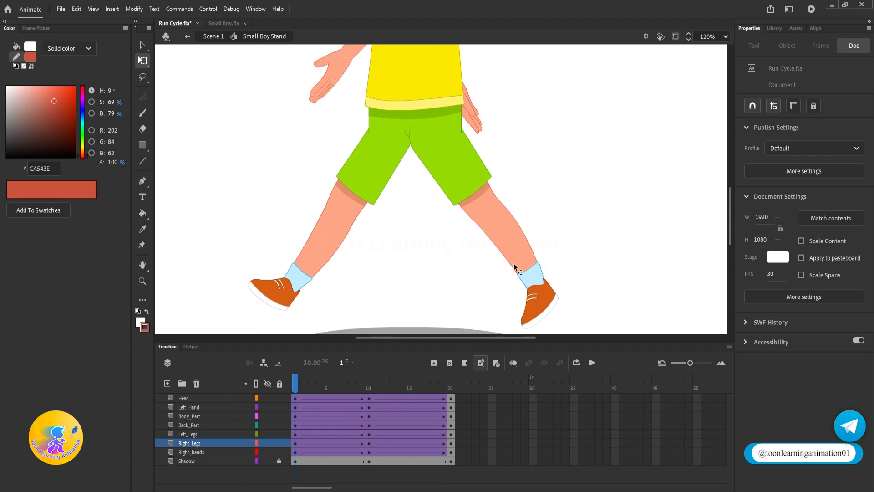
scroll(525, 262, "down", 3)
scroll(525, 262, "up", 1)
scroll(523, 271, "down", 2)
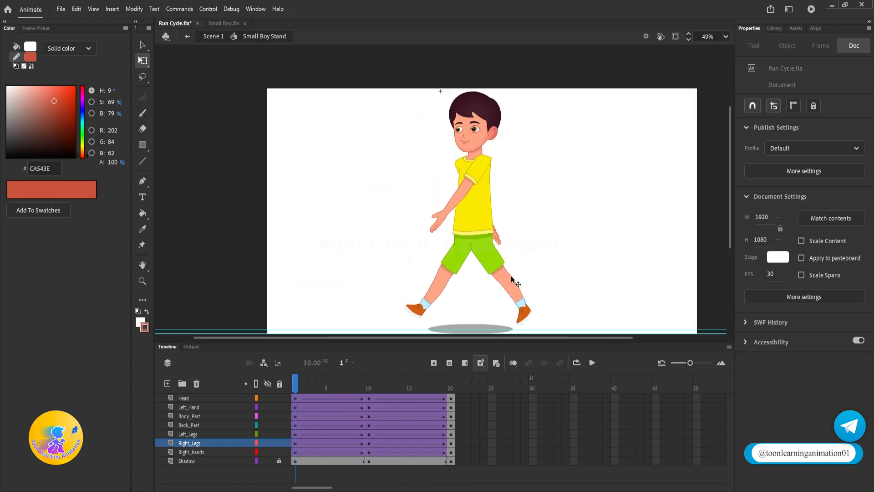
key("Return")
key("Return")
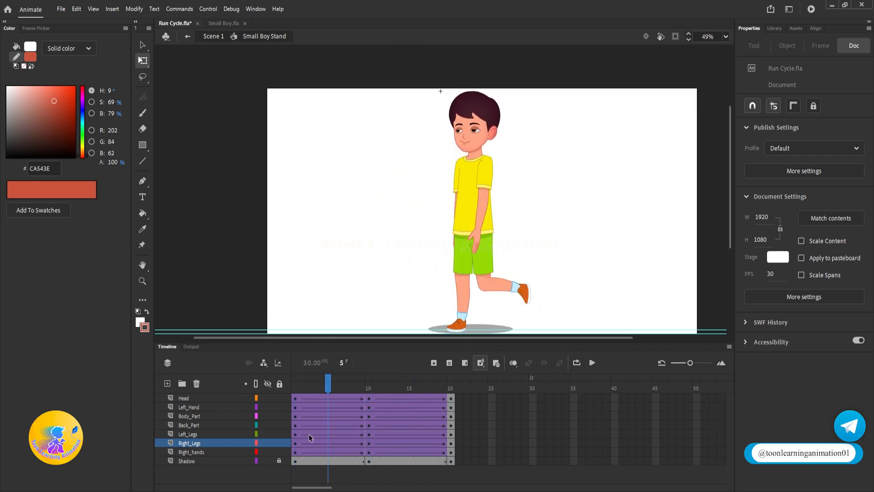
Step: Insert keyframes on all layers at frames 5 and 15 of the Small Boy Stand symbol
key("F6")
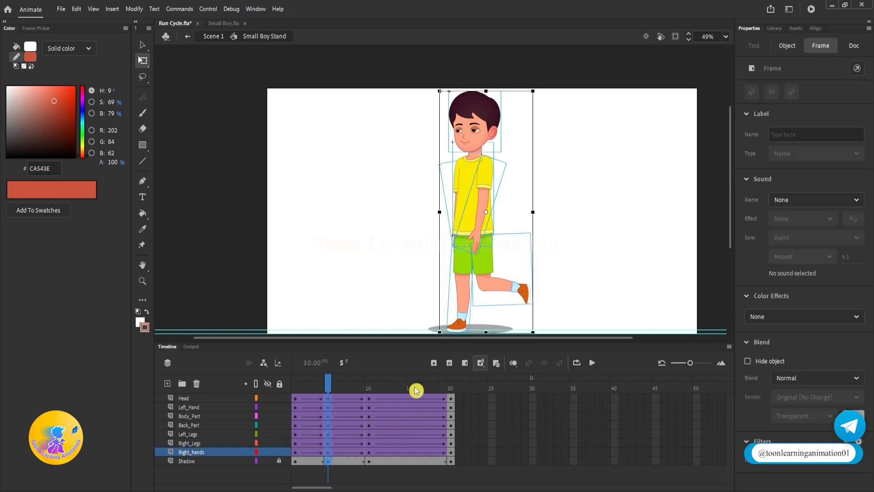
left_click(409, 390)
key("F6")
Step: On frame 5, select all unlocked body parts and move them up to Y -5 to align the standing shoe with the ground guides
left_click_drag(408, 388, 328, 395)
left_click(605, 240)
scroll(571, 238, "up", 5)
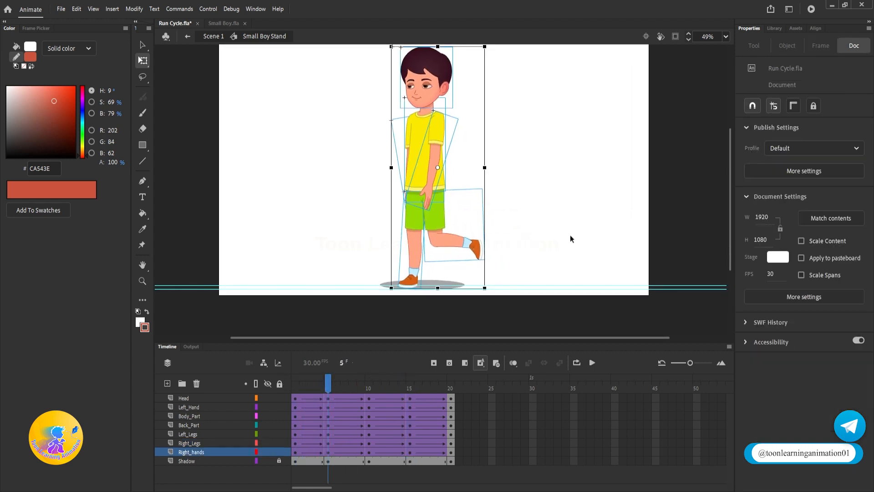
scroll(441, 285, "down", 3)
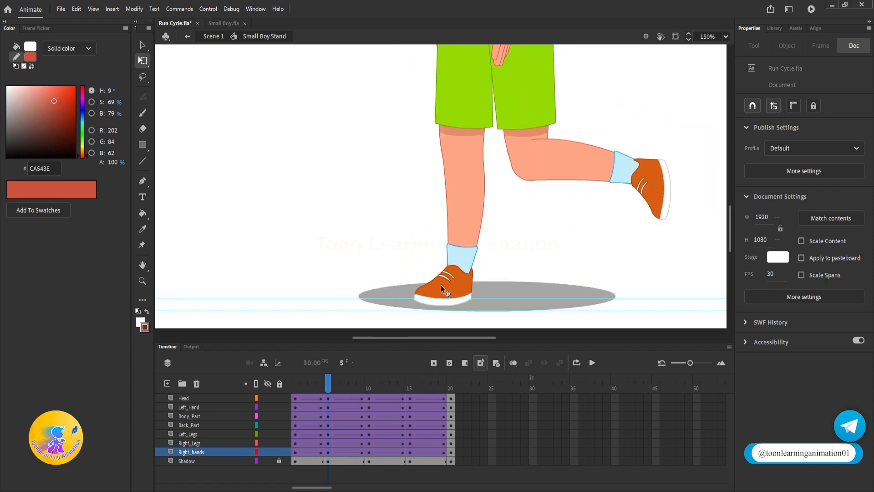
left_click_drag(582, 283, 488, 304)
scroll(383, 291, "up", 5)
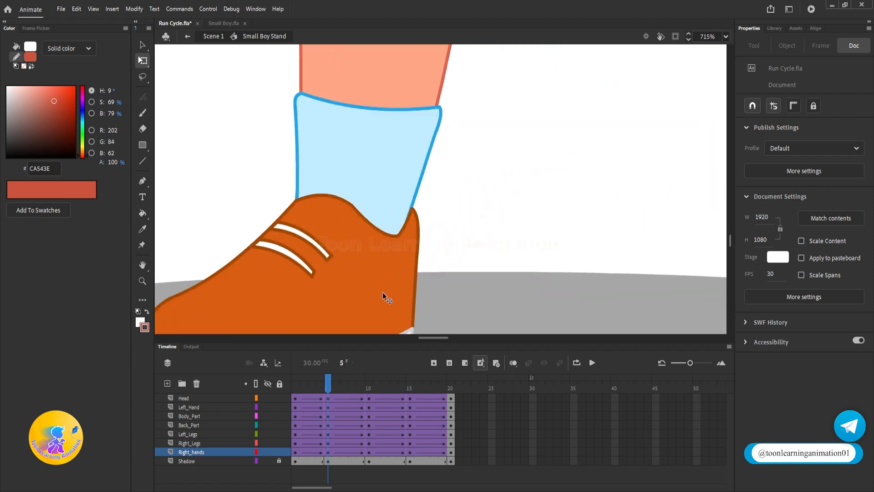
scroll(451, 231, "down", 2)
scroll(431, 288, "up", 1)
scroll(435, 279, "up", 3)
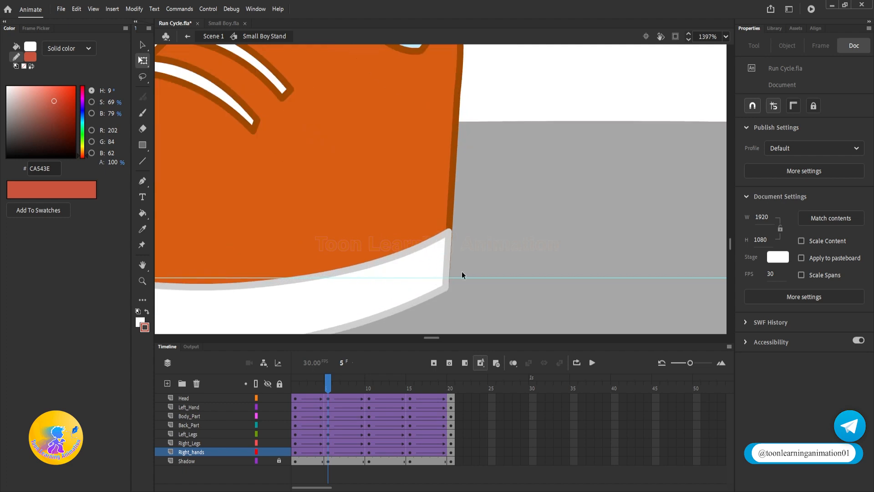
scroll(462, 273, "down", 1)
scroll(458, 273, "down", 1)
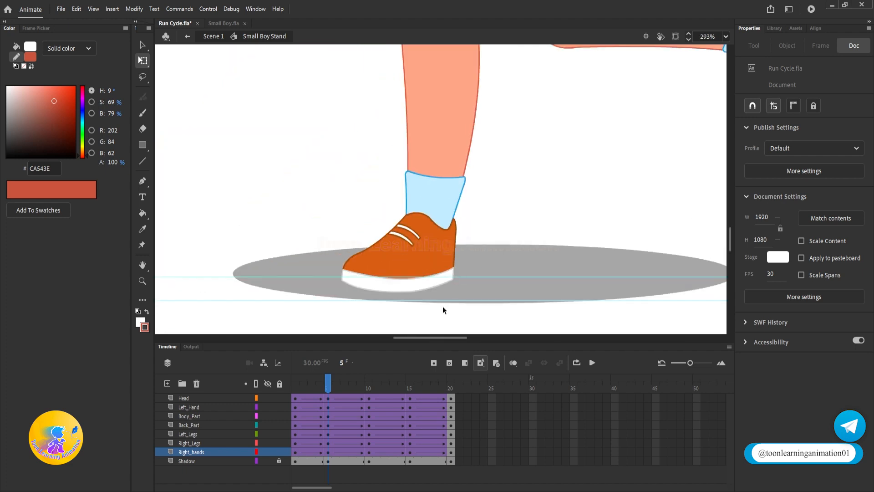
key("ctrl+a")
scroll(434, 286, "down", 3)
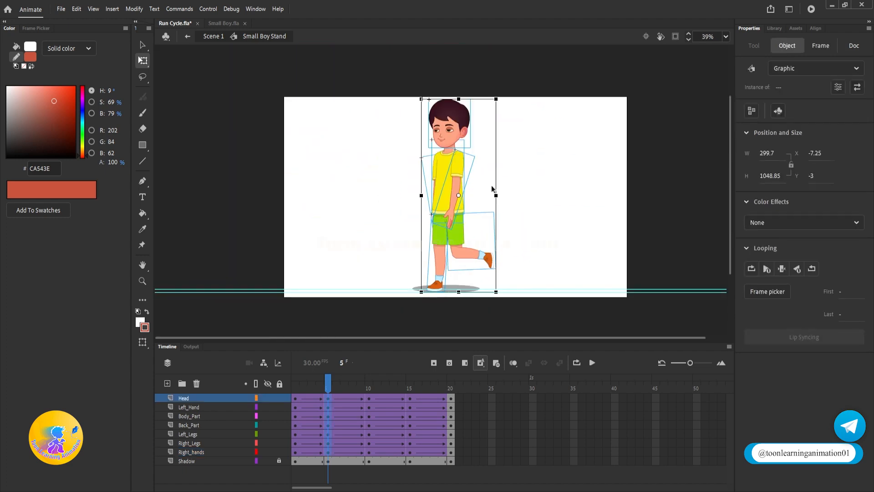
scroll(438, 275, "up", 5)
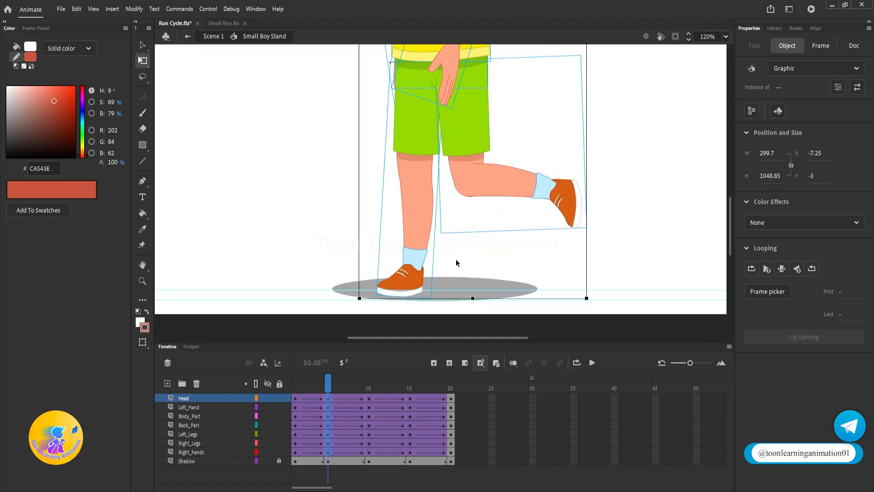
scroll(446, 264, "up", 1)
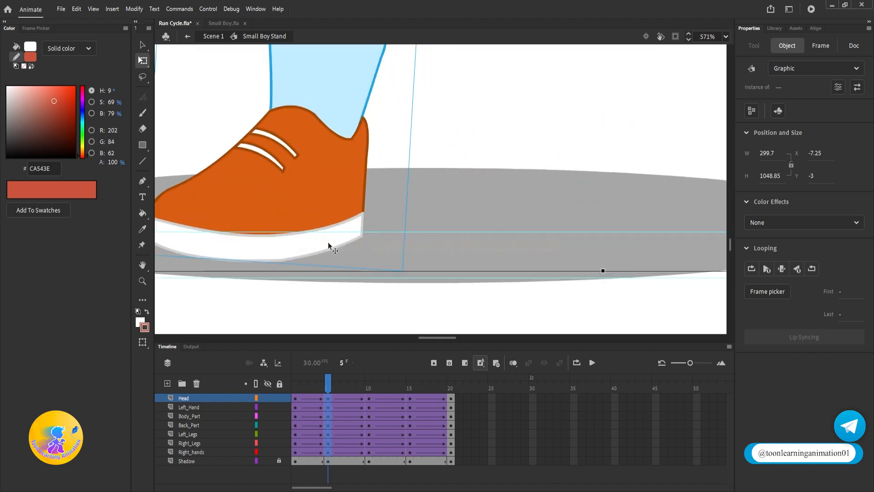
left_click_drag(328, 242, 327, 232)
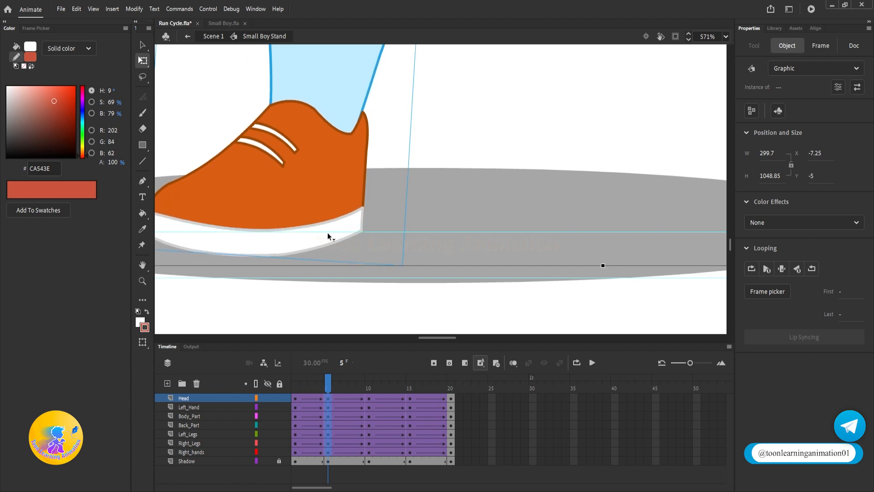
scroll(361, 216, "down", 3)
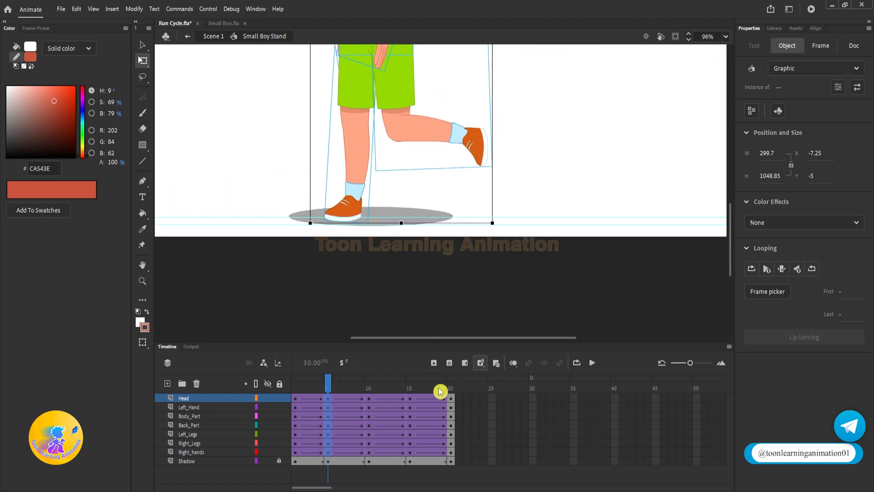
Step: On frame 15, select all unlocked body parts and move them down to Y 2 to align the standing shoe with the ground guides
left_click(410, 387)
scroll(525, 209, "up", 2)
scroll(392, 253, "up", 4)
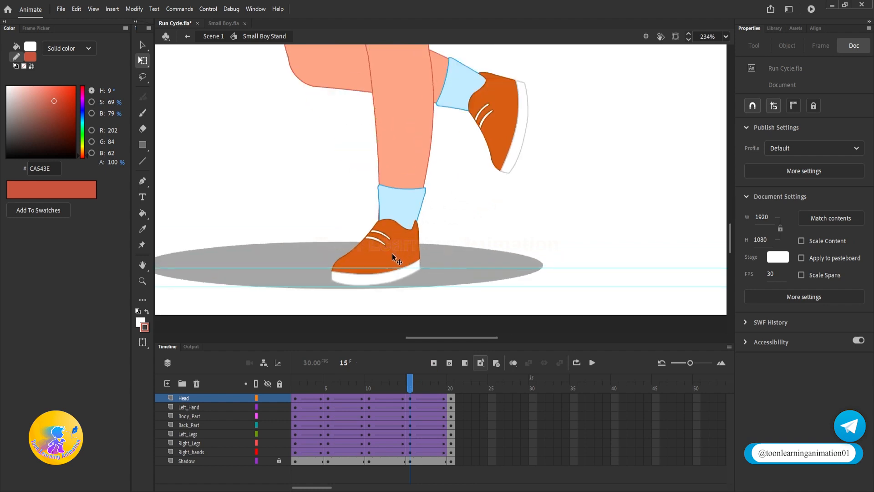
scroll(375, 261, "down", 5)
left_click(377, 280)
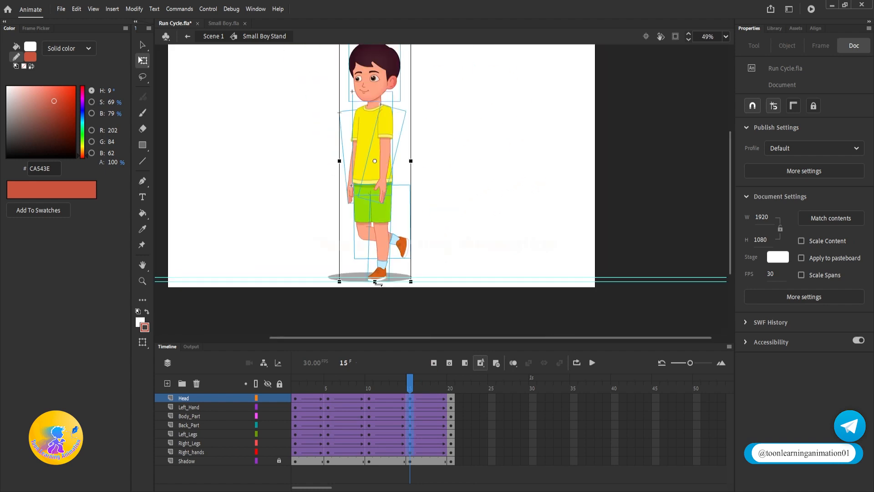
scroll(468, 214, "up", 2)
scroll(468, 214, "up", 4)
left_click_drag(295, 248, 352, 246)
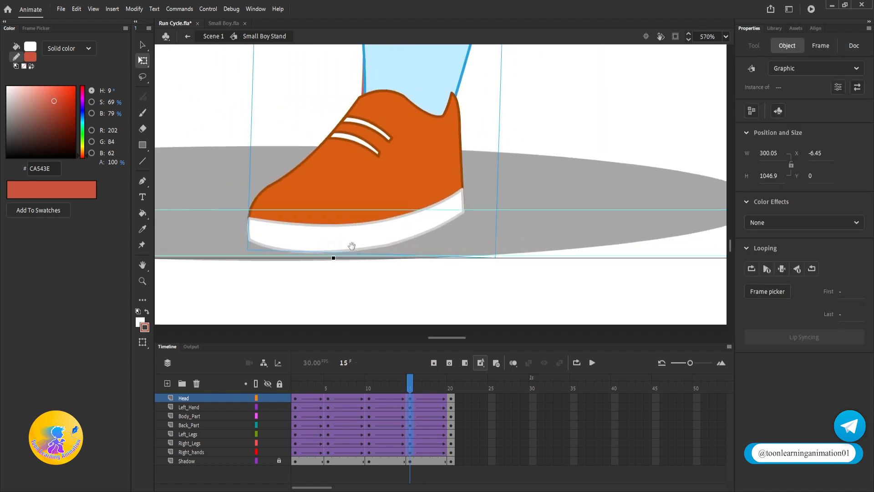
key("Down")
key("Down")
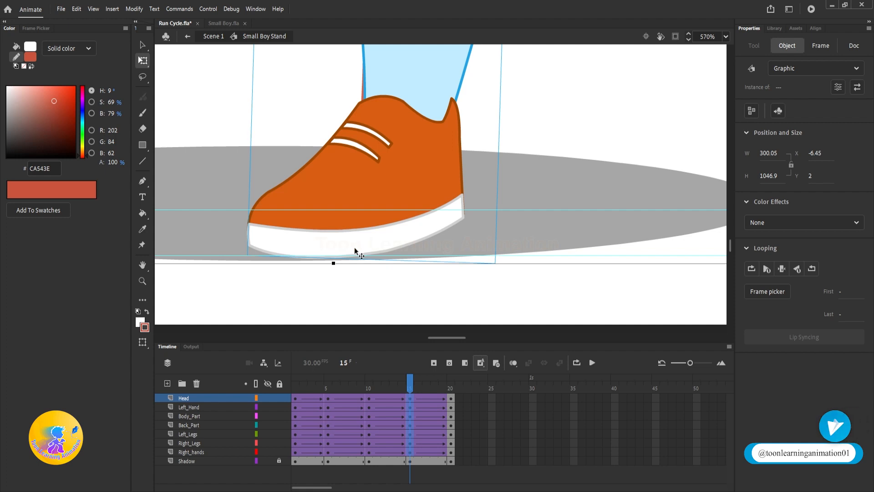
Step: Scrub between frames 1 and 5 to review the body's height and pose in the run cycle
scroll(354, 247, "down", 5)
left_click(456, 184)
left_click_drag(456, 184, 546, 235)
scroll(542, 238, "down", 3)
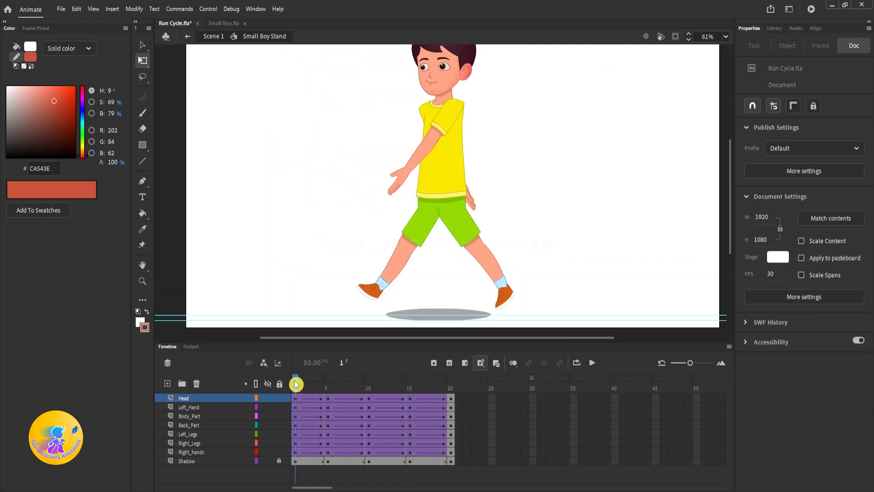
left_click_drag(296, 381, 324, 381)
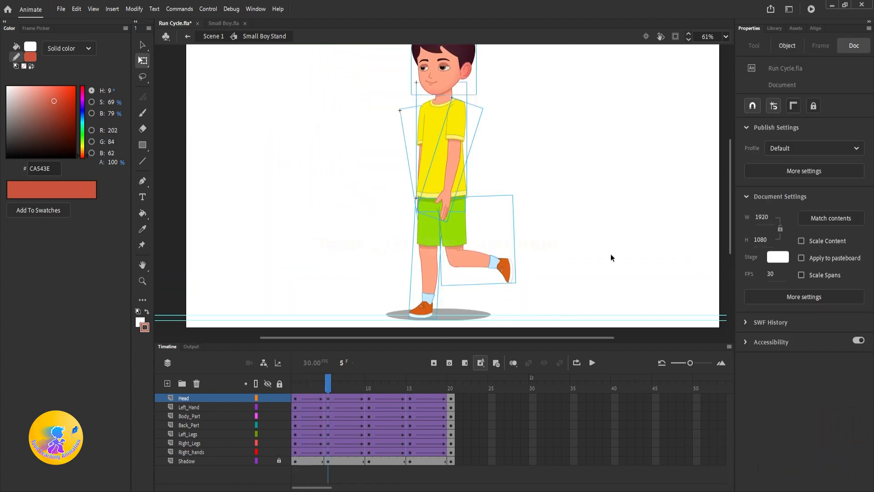
left_click(576, 244)
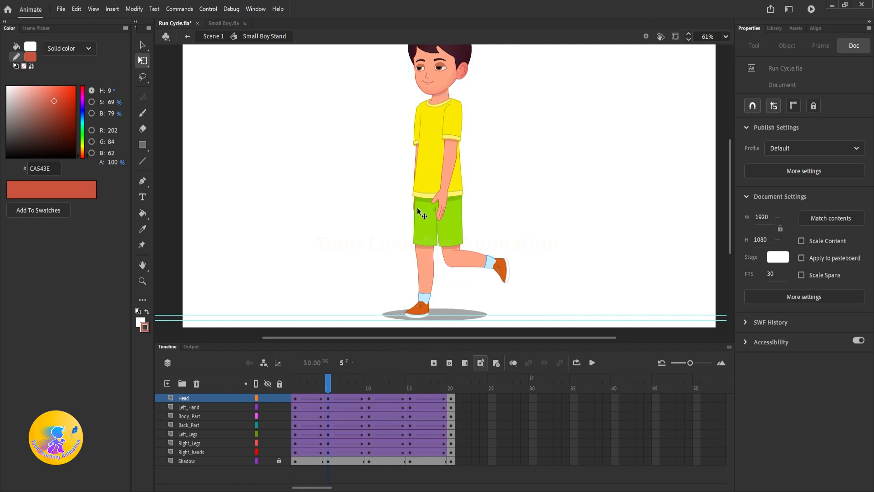
left_click_drag(293, 382, 262, 387)
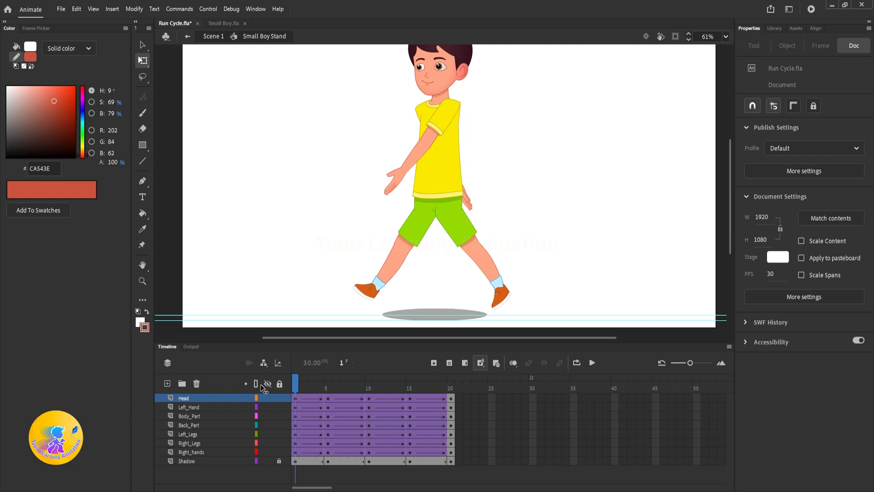
Step: Inside the Left Hand symbol, clear the Arm layer's keyframes after frame 1 and remove its classic tween
double_click(406, 172)
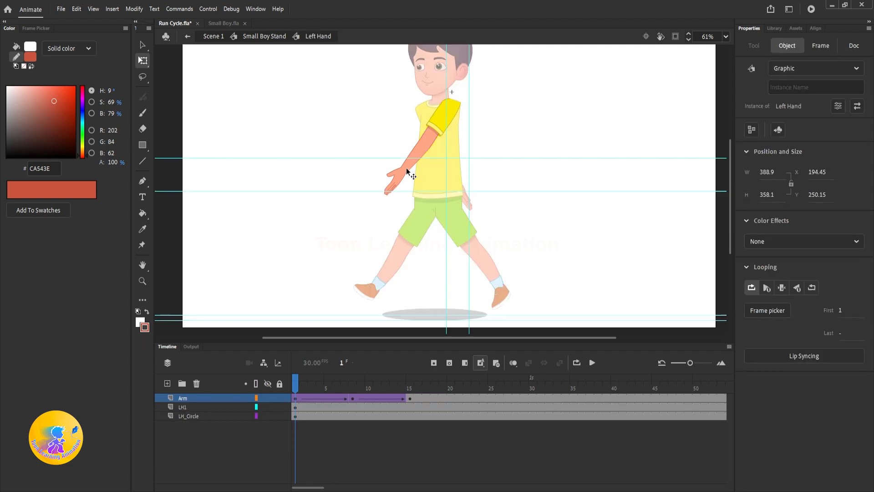
double_click(538, 121)
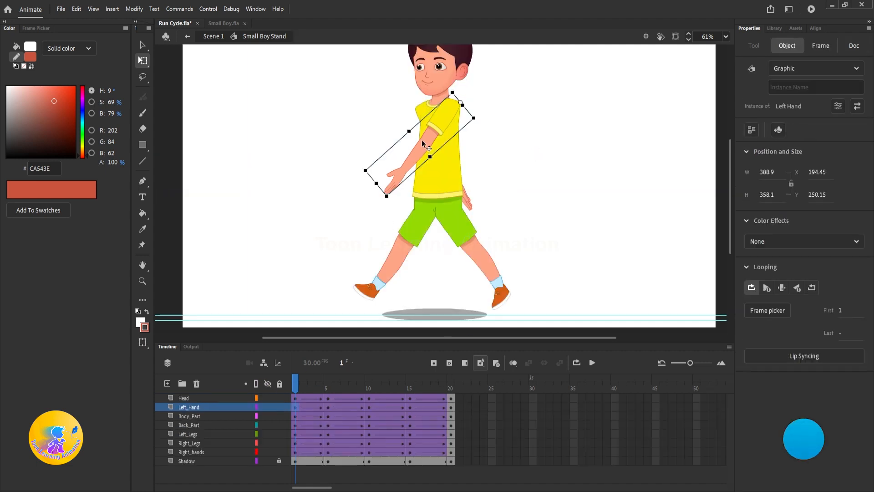
double_click(422, 140)
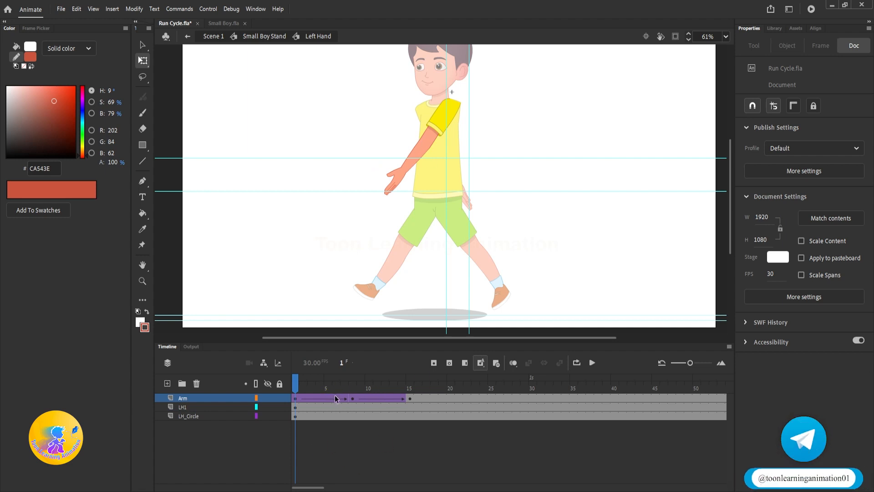
left_click_drag(335, 398, 406, 399)
right_click(406, 399)
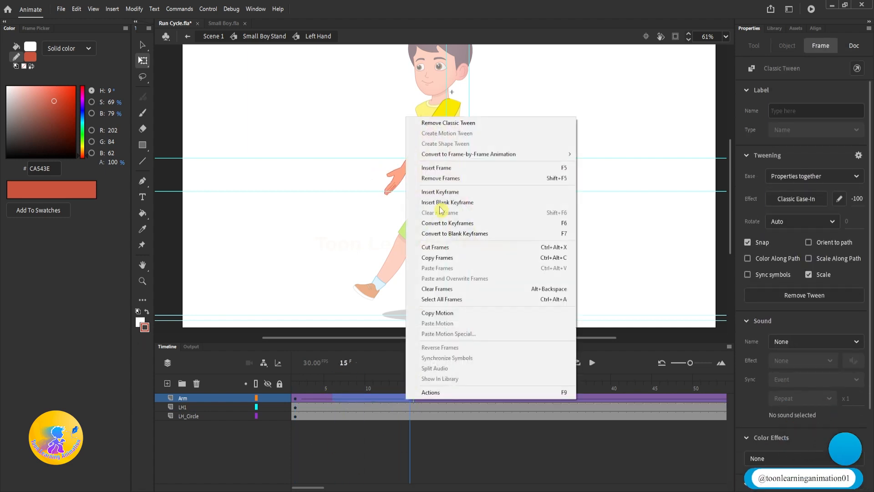
left_click(441, 123)
Step: Remove all frames after frame 20 from the three layers of the Left Hand symbol
left_click_drag(458, 398, 620, 460)
key("shift+F5")
key("shift+F5")
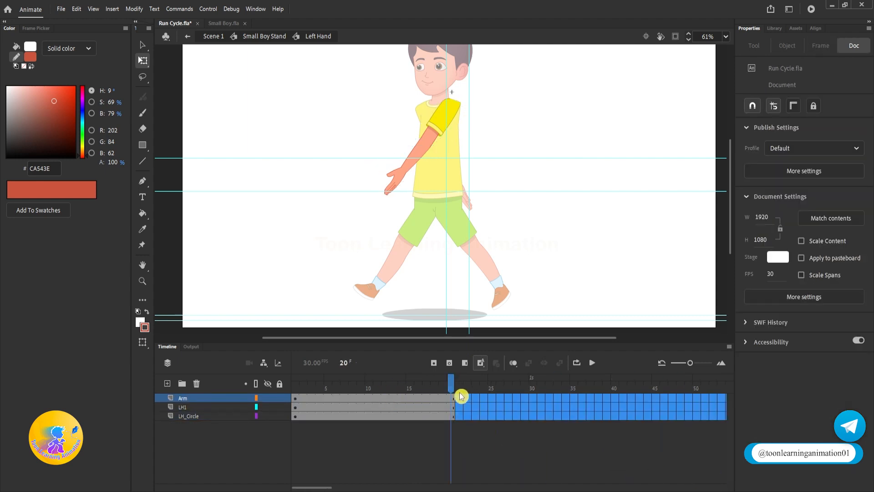
left_click(461, 445)
Step: Insert keyframes on the Arm, LH1 and LH_Circle layers at frames 20, 10, 15 and 5
left_click_drag(452, 398, 438, 438)
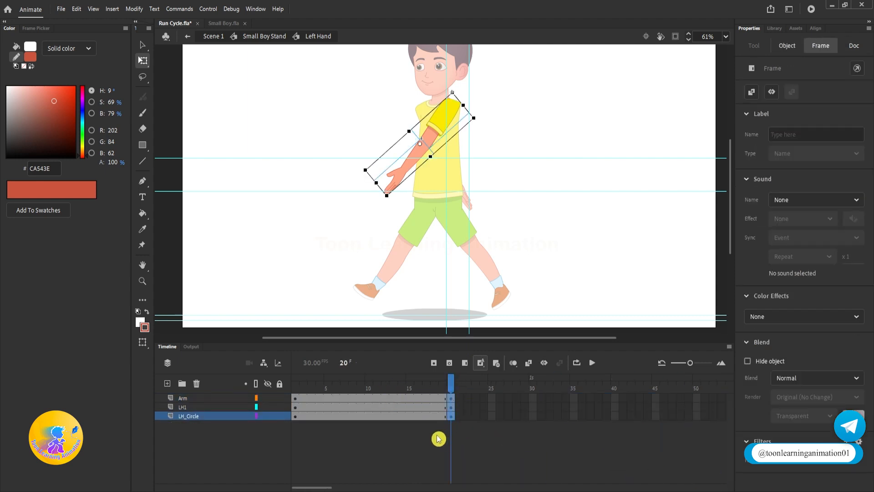
left_click_drag(370, 395, 410, 415)
key("F6")
key("F6")
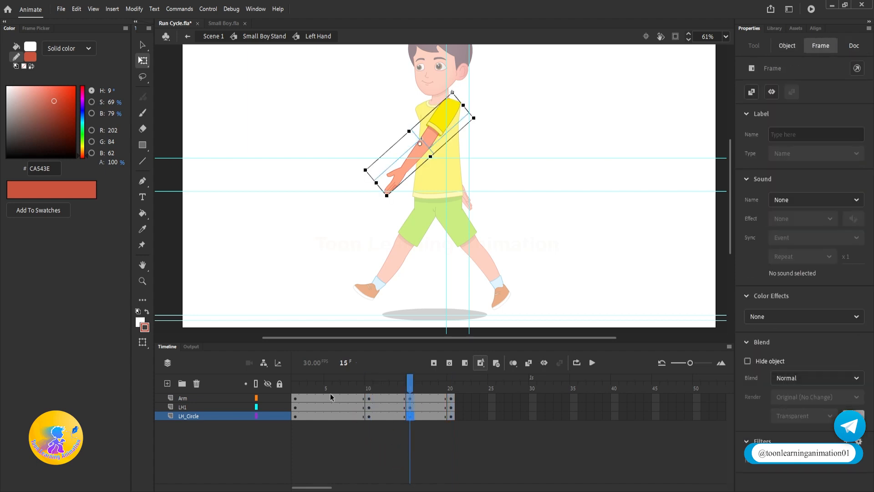
left_click_drag(330, 395, 329, 415)
key("F6")
left_click(348, 429)
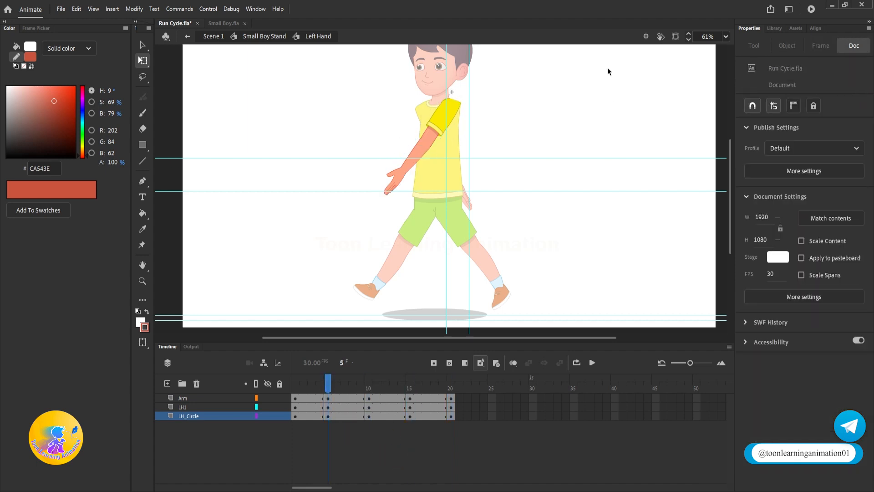
Step: On frame 1 of the Left Hand symbol, rotate the forearm up at the elbow until it points almost horizontally forward
double_click(563, 98)
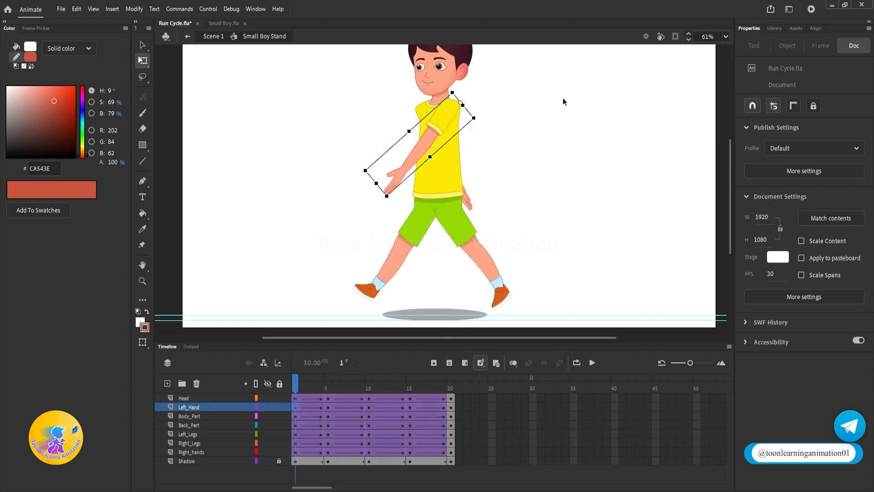
left_click(295, 387)
left_click(559, 149)
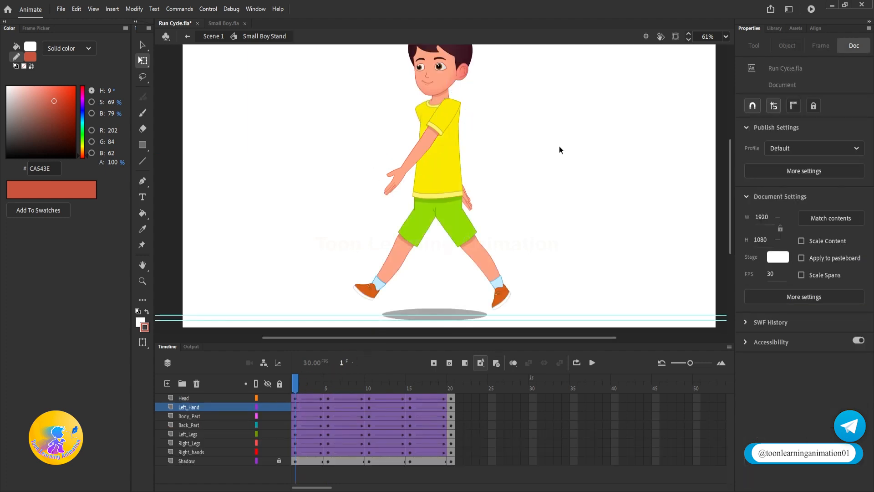
double_click(397, 177)
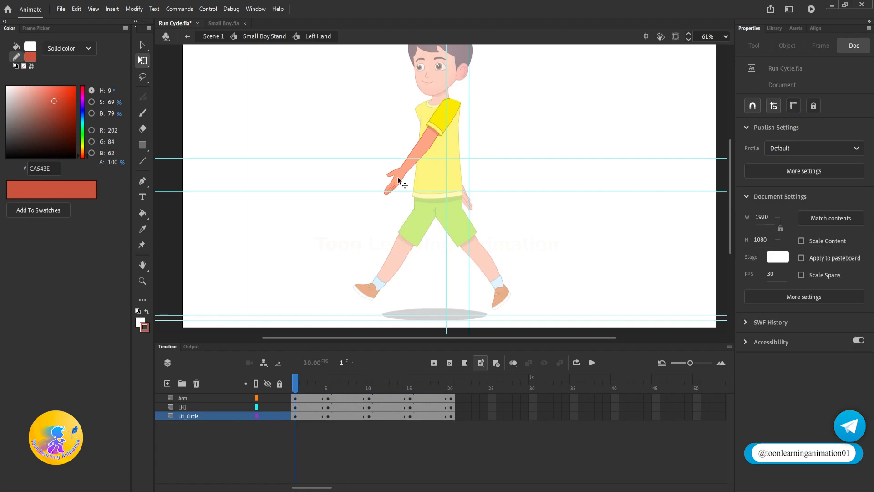
left_click(397, 174)
scroll(397, 174, "up", 3)
left_click_drag(361, 182, 332, 97)
left_click(578, 121)
left_click_drag(403, 121, 423, 201)
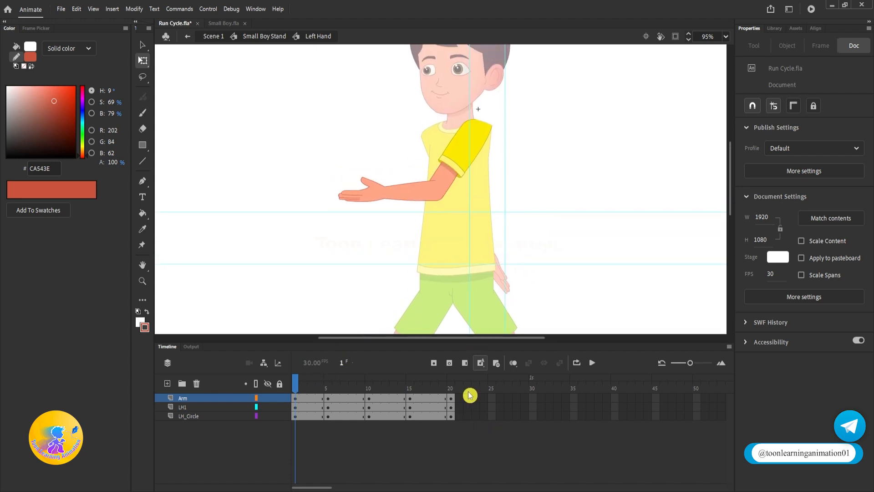
Step: Copy the Arm layer's frame 1 keyframe with the raised forearm onto frame 20 of the Left Hand symbol
left_click(451, 386)
left_click(296, 387)
left_click(407, 198)
left_click(295, 398)
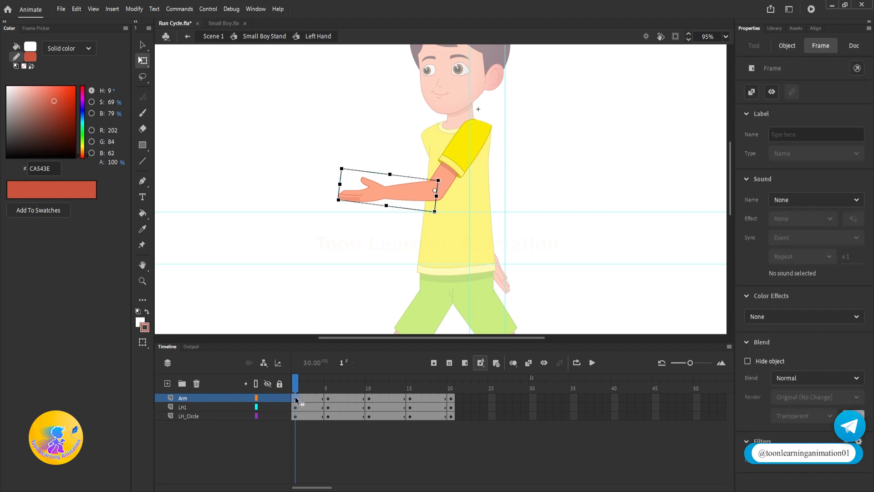
left_click(451, 399)
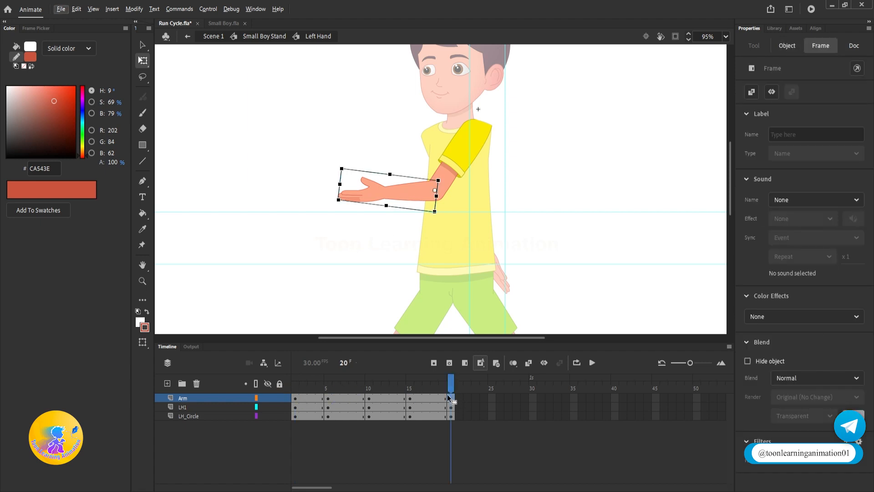
left_click(296, 388)
left_click(453, 388)
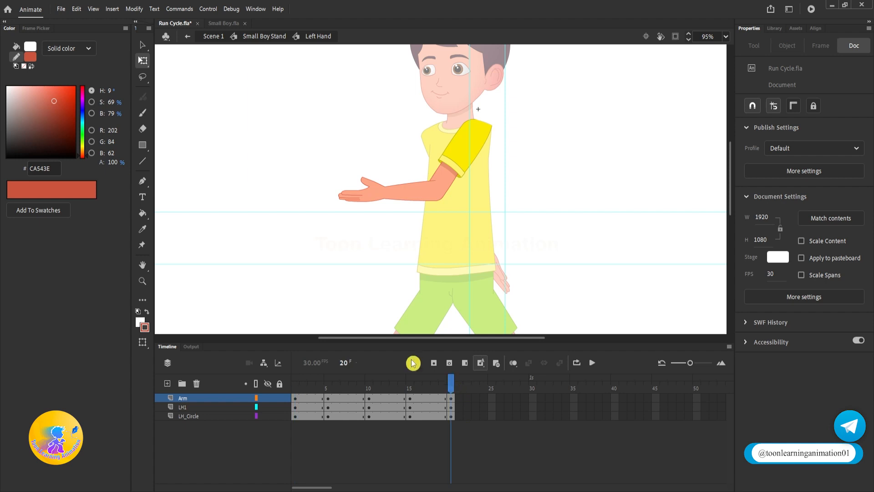
left_click_drag(310, 388, 229, 368)
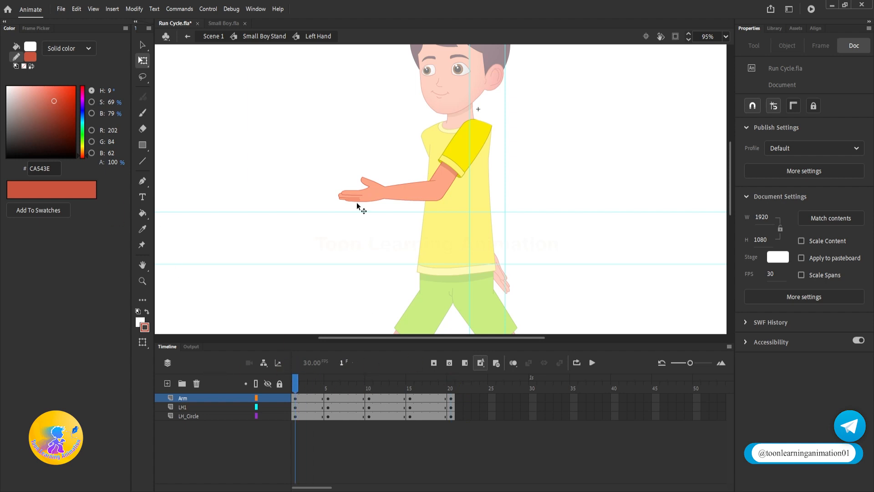
Step: Inside the Left Hand symbol, create a classic tween on the Arm layer between frames 1 and 5
double_click(291, 198)
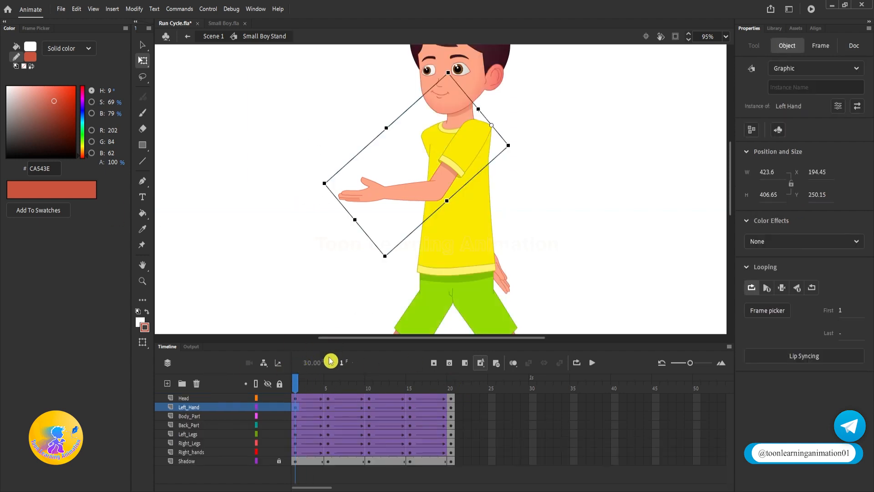
left_click(311, 391)
left_click_drag(311, 391, 308, 413)
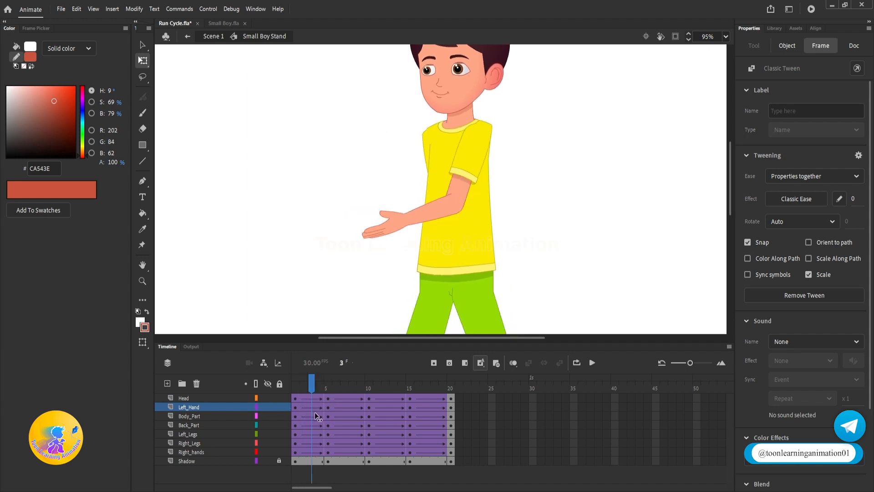
mouse_move(315, 412)
left_mouse_down()
mouse_move(345, 427)
mouse_move(318, 422)
mouse_move(325, 426)
left_mouse_up()
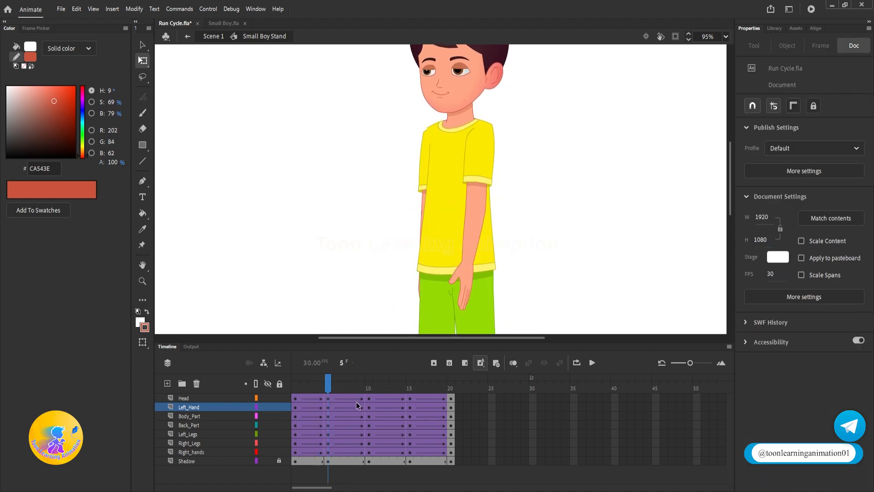
double_click(465, 274)
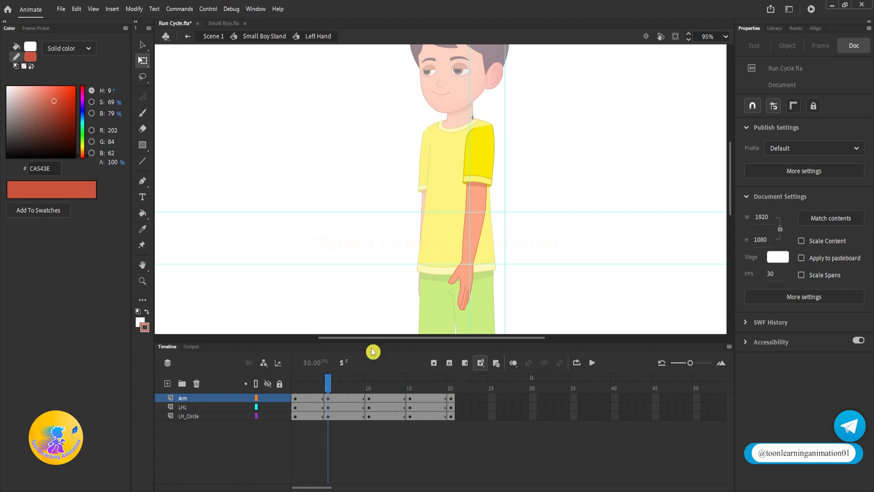
left_click(468, 284)
right_click(311, 397)
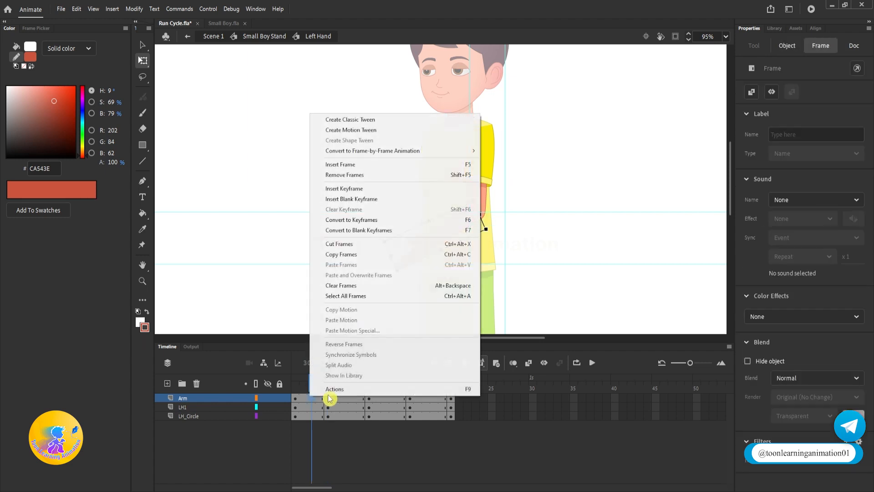
left_click(352, 119)
Step: Rotate the forearm slightly backward at the elbow on frame 10, and tween the Arm layer from frame 5 to 10 with a classic tween
left_click_drag(303, 380, 373, 383)
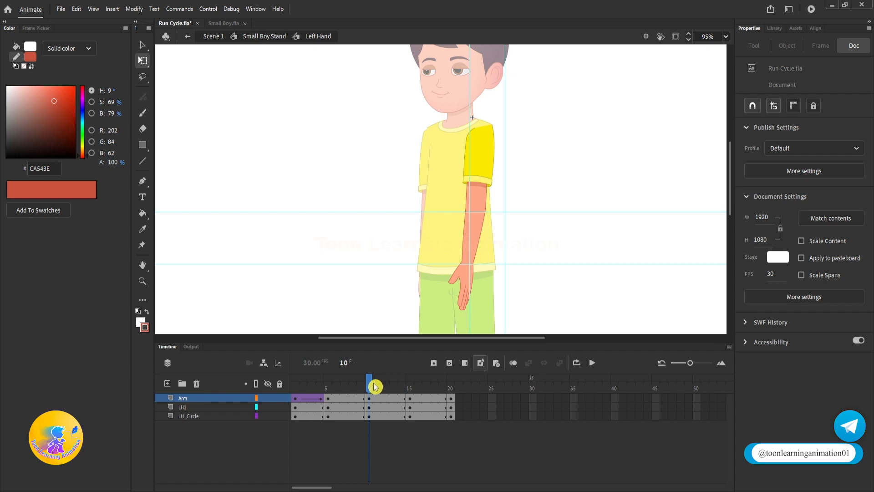
left_click(457, 271)
left_click_drag(431, 295, 439, 298)
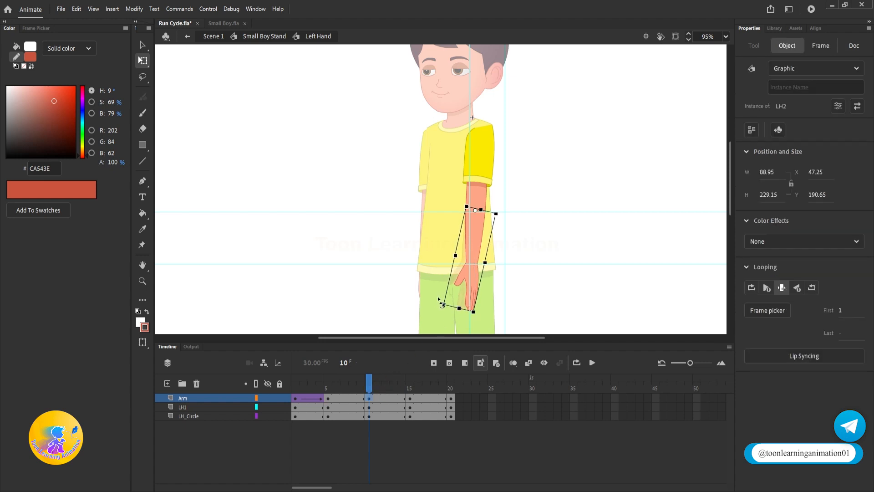
right_click(340, 401)
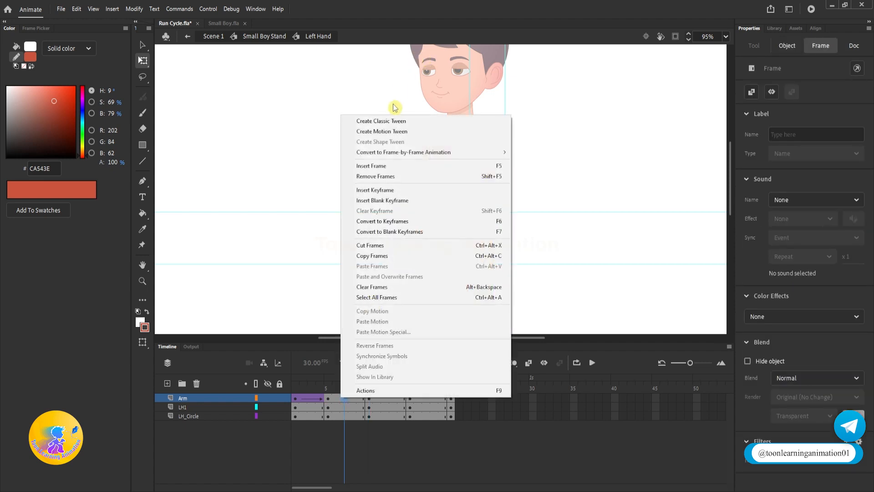
left_click(395, 117)
left_click(346, 389)
left_click_drag(346, 389, 255, 399)
double_click(454, 301)
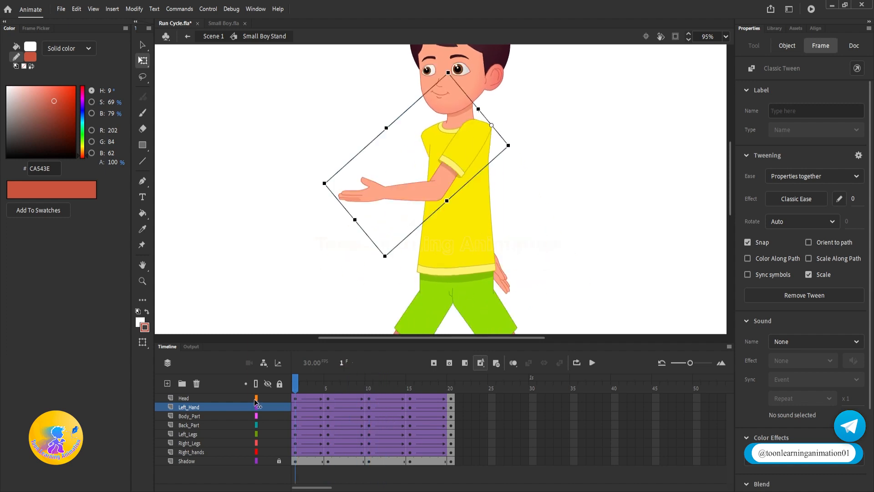
Step: On frame 5 of the Left Hand symbol, rotate the forearm up at the elbow until it points slightly above horizontal
left_click(434, 186)
double_click(371, 195)
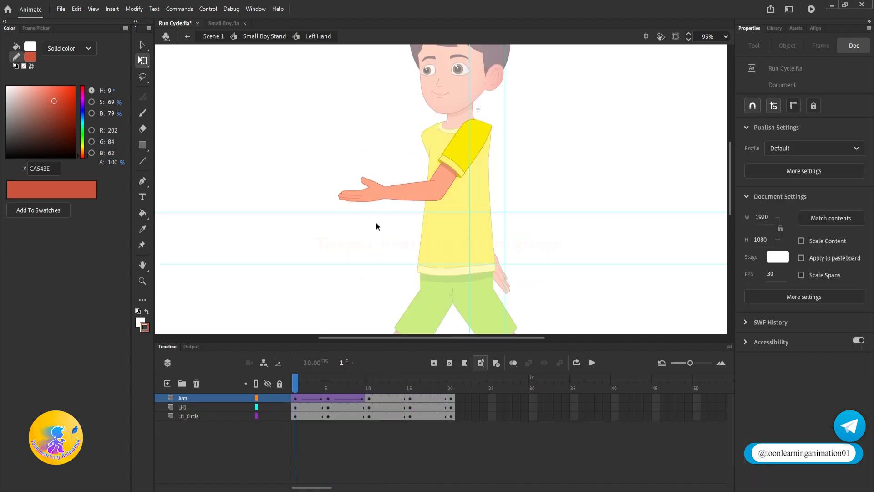
left_click(330, 390)
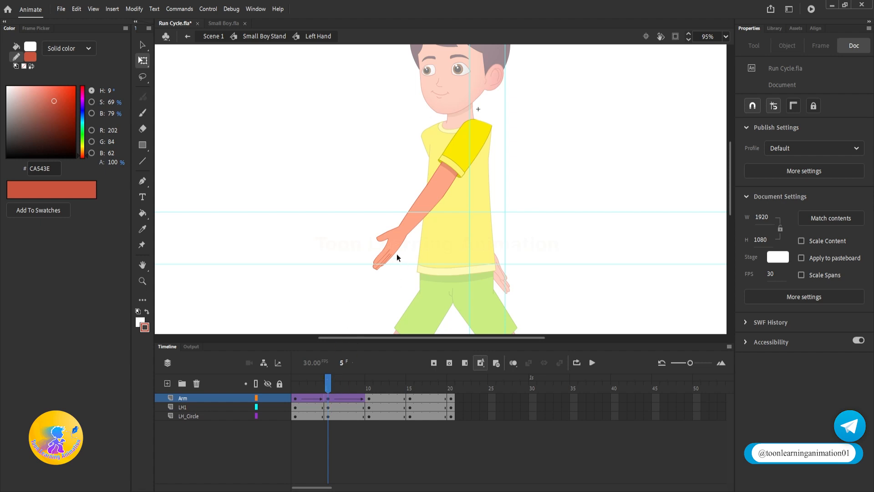
left_click(371, 262)
left_click_drag(353, 244, 350, 139)
left_click_drag(317, 394, 369, 407)
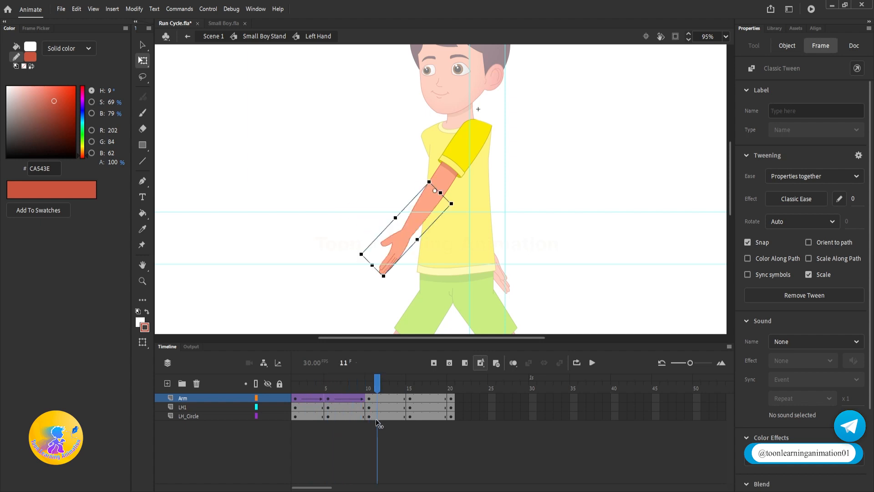
left_click(370, 424)
key("v")
double_click(335, 168)
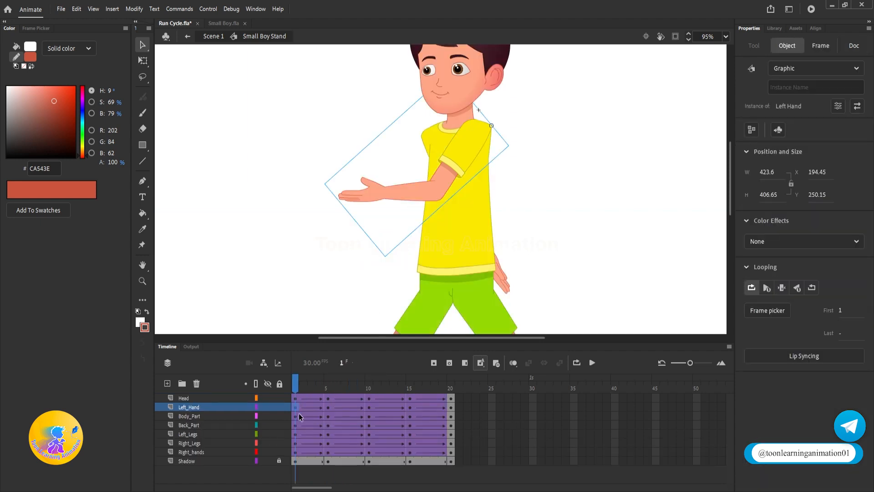
Step: Create classic tweens on the Left Hand symbol's Arm layer from frame 10 through frame 20
left_click_drag(303, 379, 393, 416)
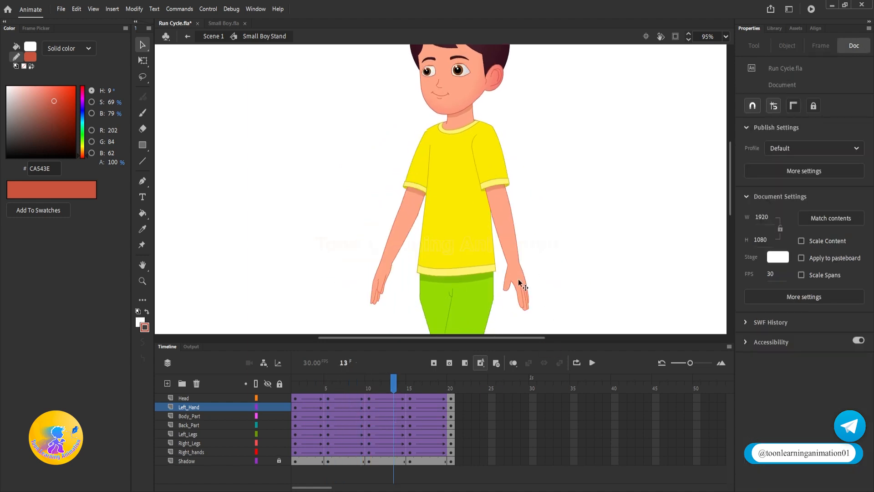
left_click_drag(393, 383, 451, 397)
double_click(414, 195)
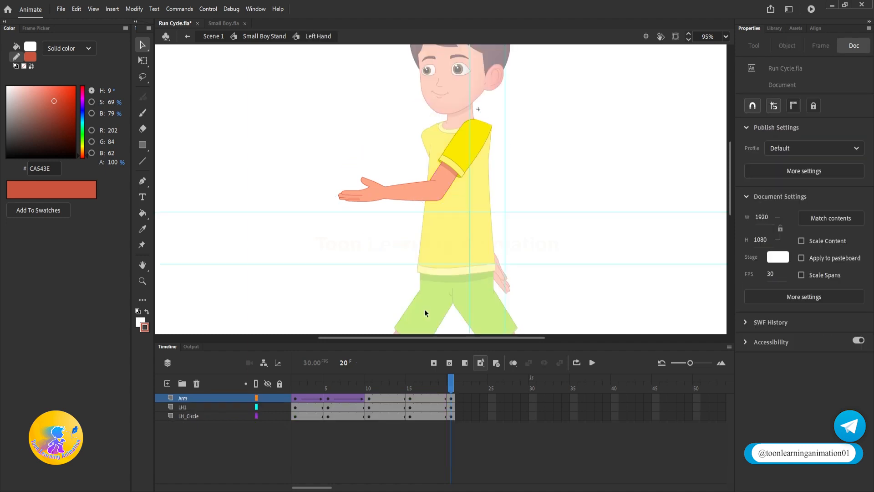
left_click(386, 398)
right_click(397, 400)
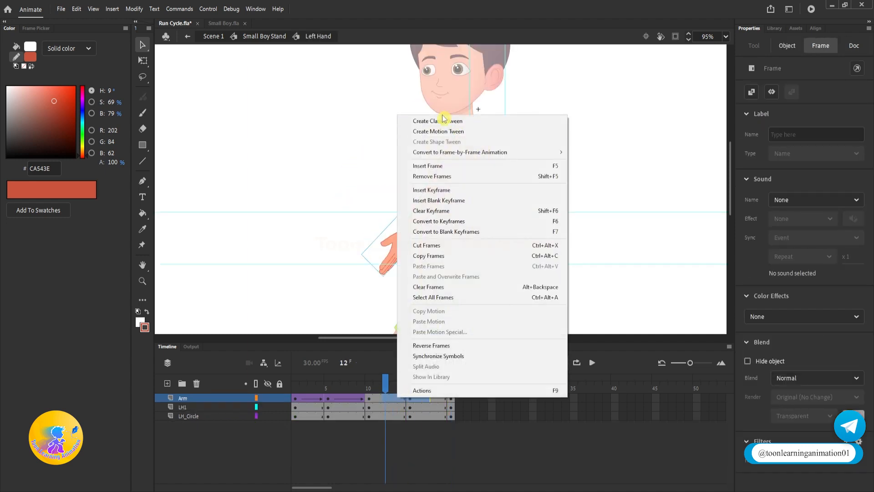
left_click(437, 121)
left_click_drag(401, 385, 450, 421)
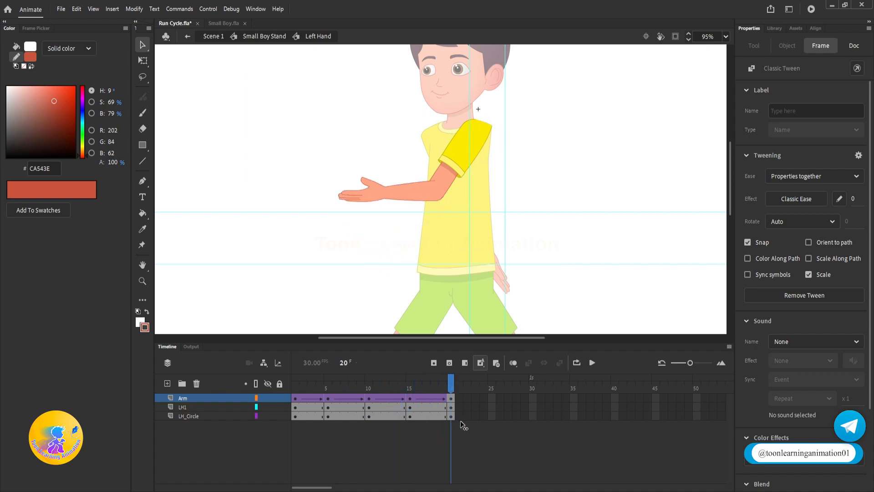
double_click(545, 166)
left_click_drag(368, 393, 455, 418)
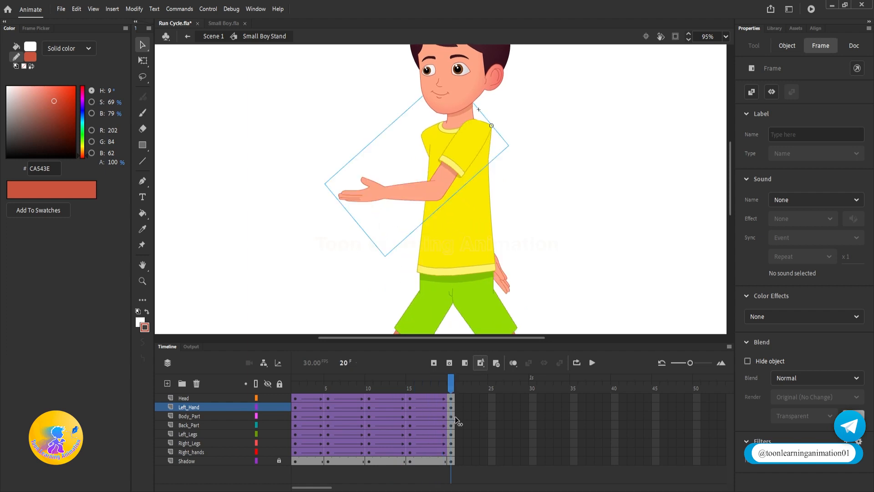
Step: On frame 1 of the Left Hand symbol, rotate the forearm slightly further up at the elbow
double_click(404, 194)
left_click(297, 389)
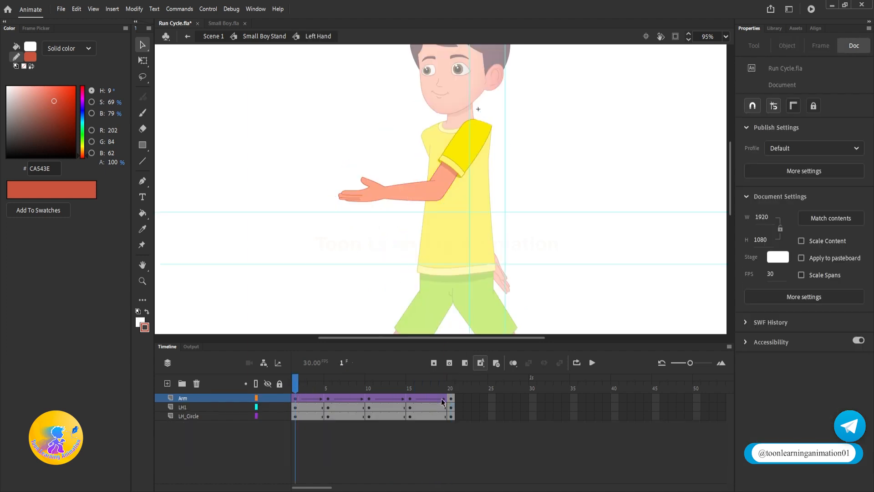
left_click(451, 387)
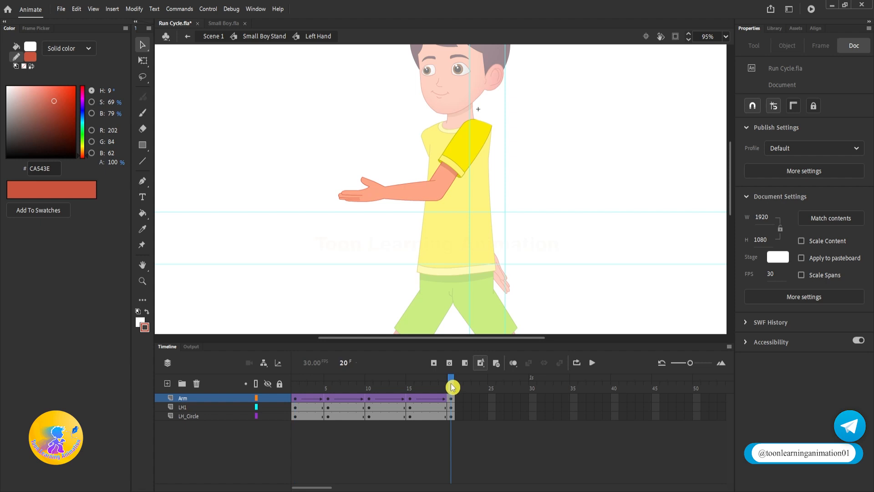
left_click(422, 365)
key("q")
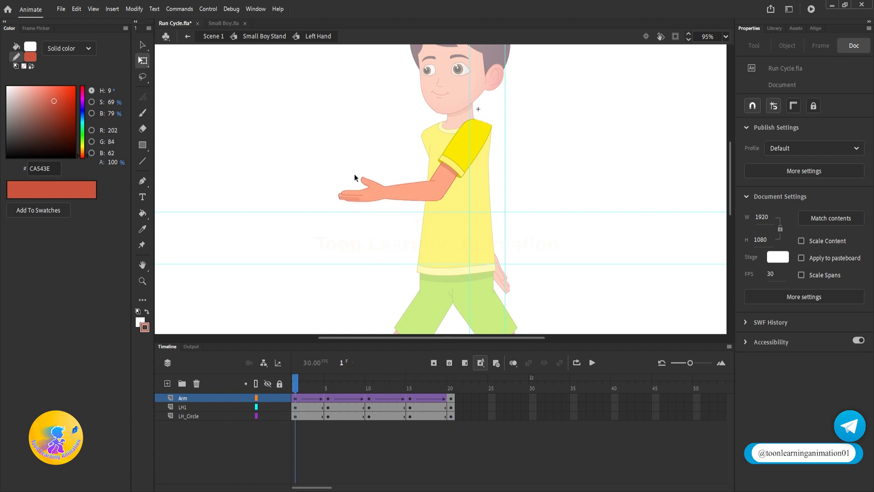
left_click(352, 198)
left_click_drag(337, 195, 338, 184)
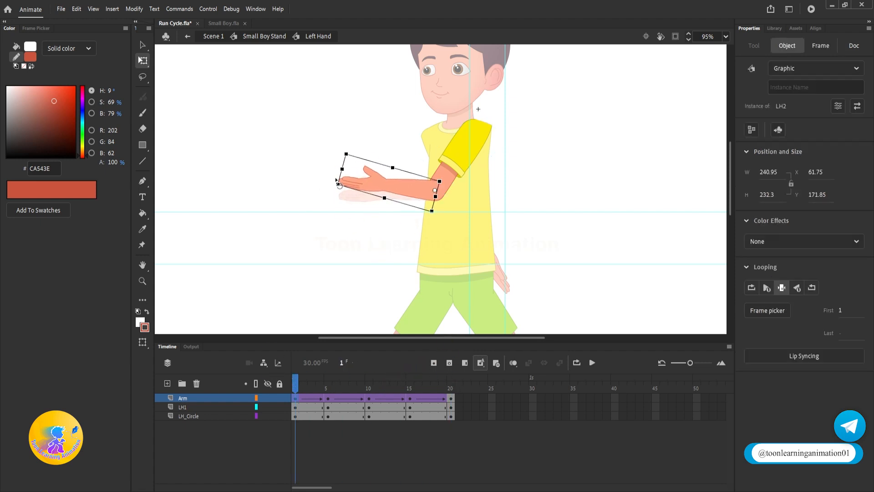
Step: Copy the Arm layer's adjusted frame 1 keyframe onto frame 20 and remove the classic tween from frame 20
left_click(295, 400)
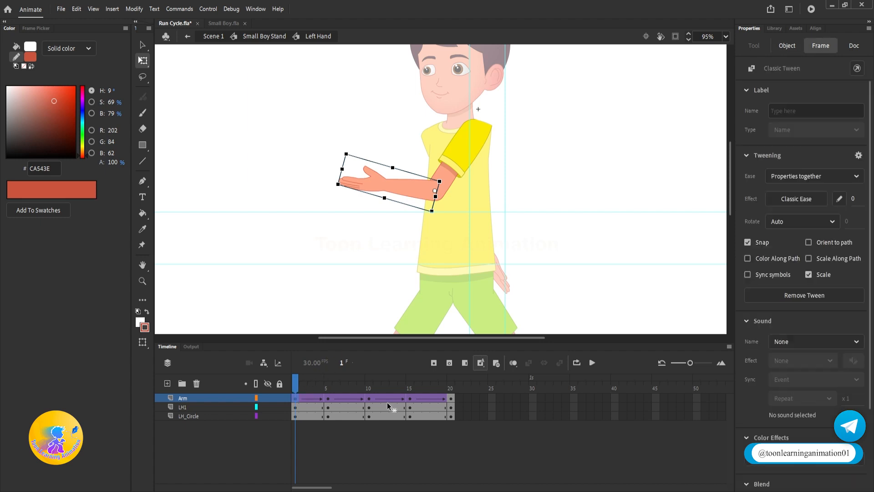
right_click(452, 399)
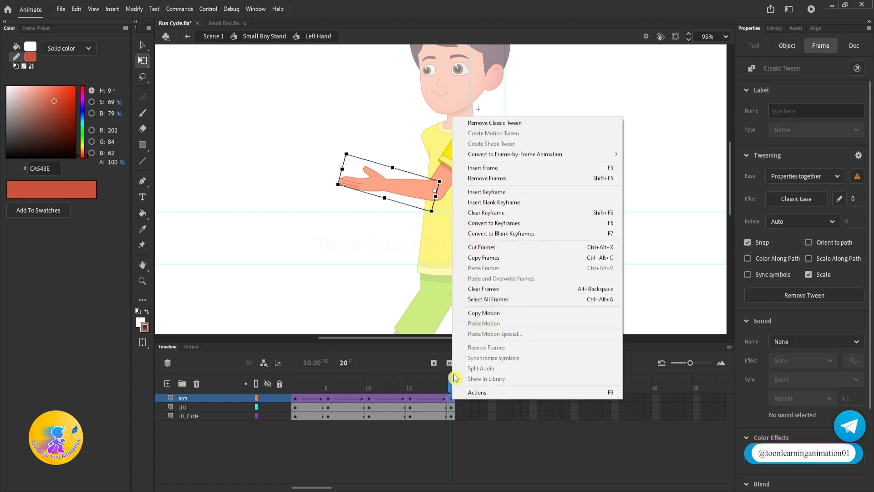
left_click(481, 123)
key("shift+comma")
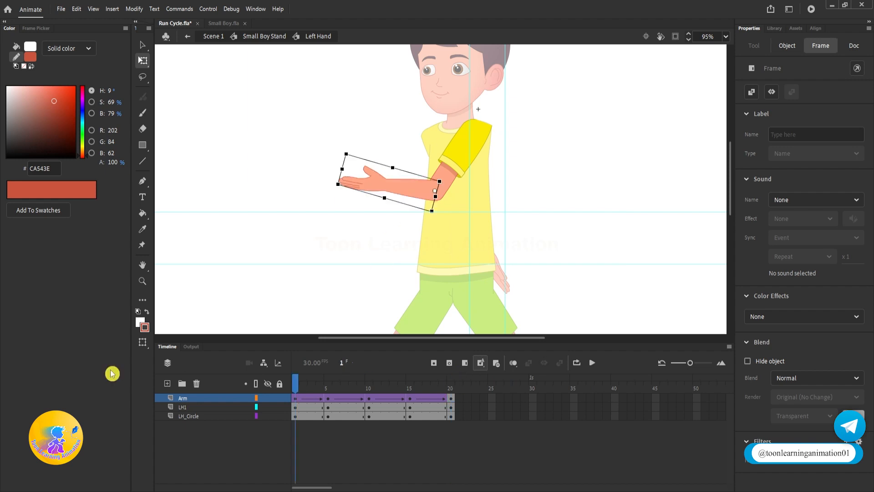
Step: Play back the left arm swing inside the Left Hand symbol and in Small Boy Stand to check the elbow bend
key("Return")
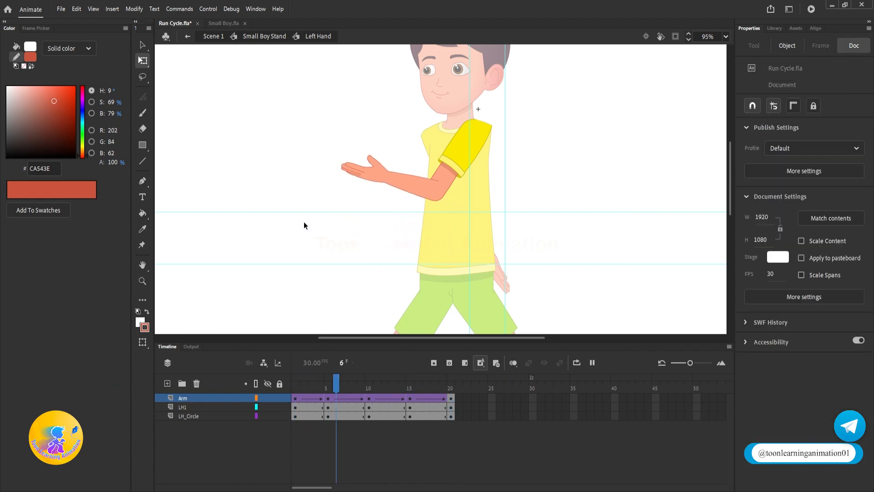
double_click(613, 152)
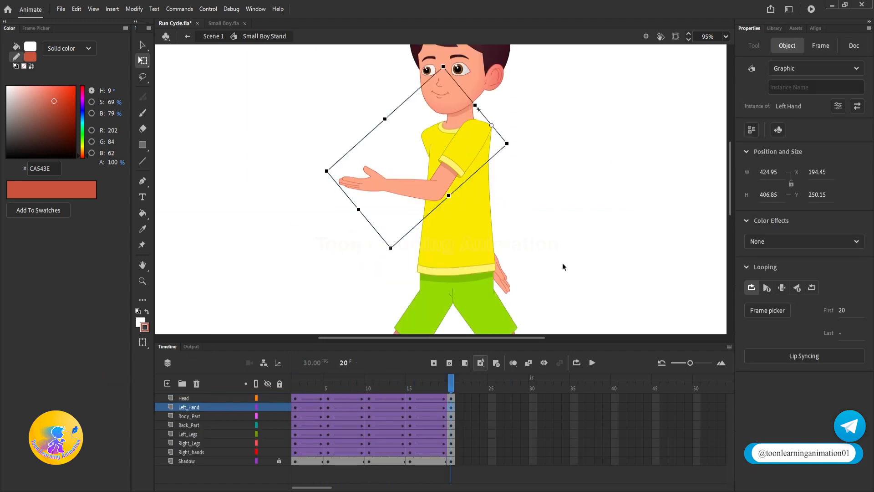
left_click(342, 388)
key("Return")
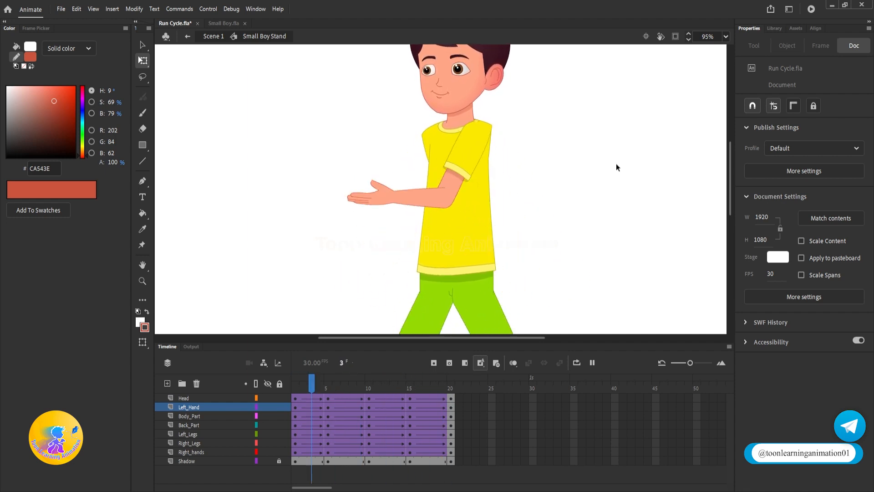
key("Return")
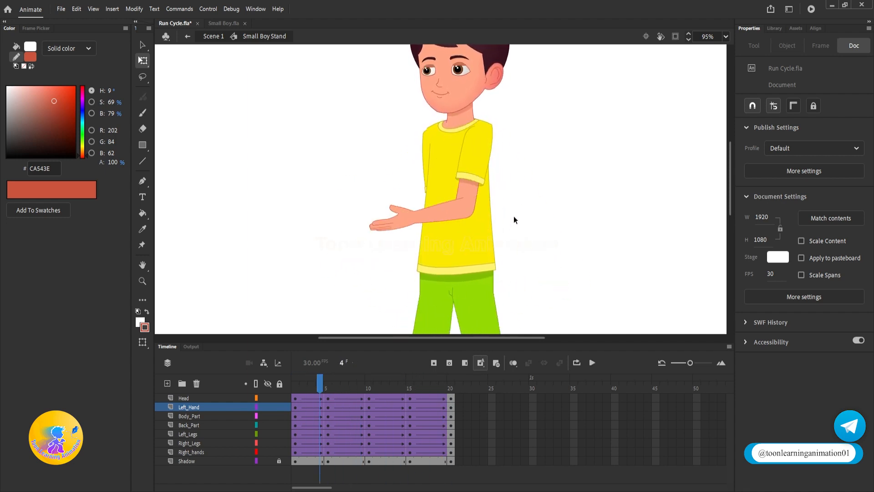
key("v")
key("shift+comma")
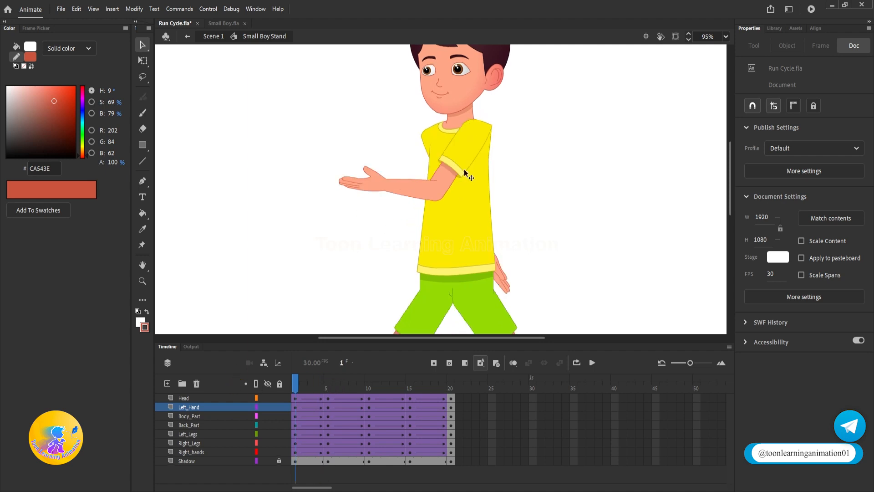
Step: Inside the Right hands symbol, clear the extra keyframes through frame 20 and remove the classic tweens on all layers
double_click(509, 284)
left_click_drag(343, 398, 458, 414)
key("shift+F6")
right_click(443, 401)
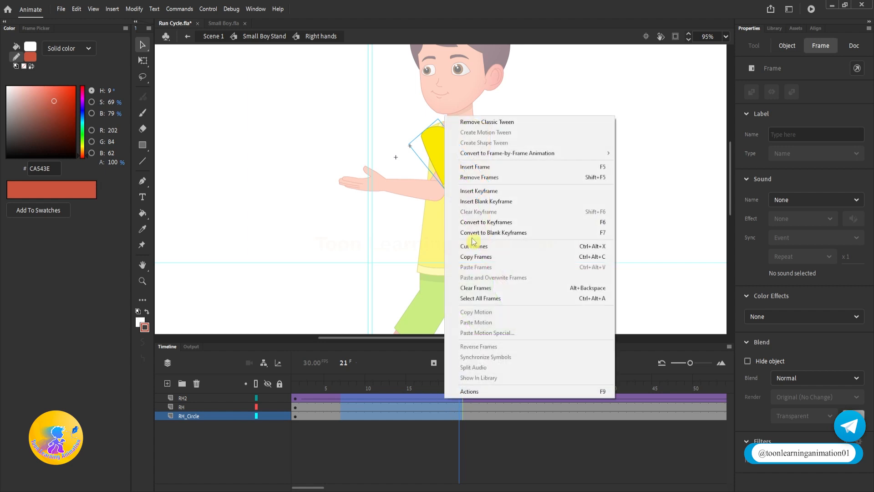
left_click(488, 121)
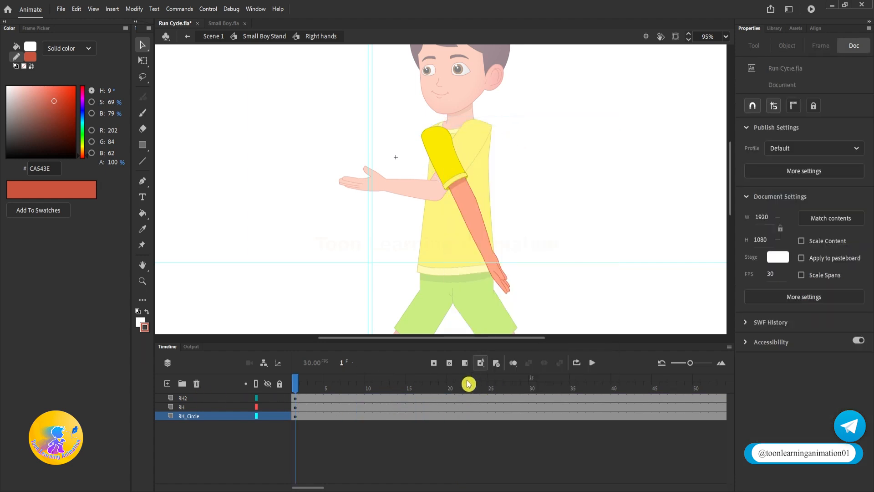
Step: Remove all frames after frame 20 from the RH2, RH and RH_Circle layers
left_click(451, 385)
left_click_drag(453, 400, 730, 417)
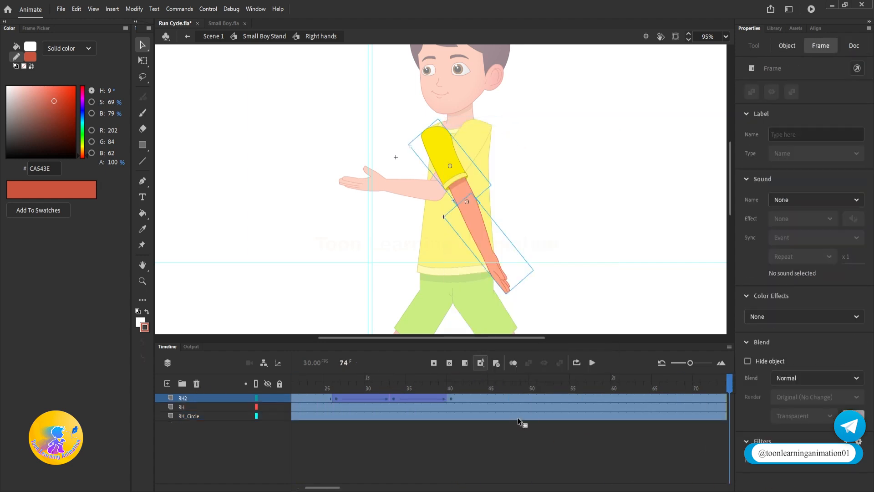
key("shift+F5")
left_click(453, 380)
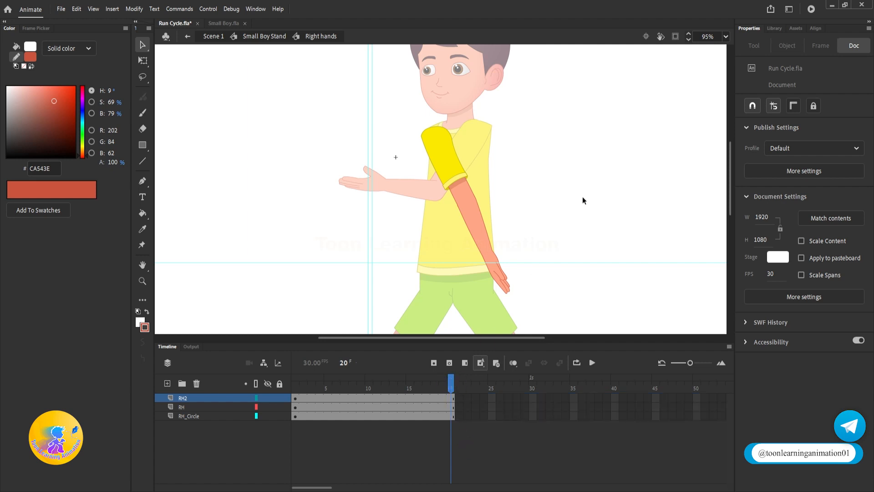
Step: On frame 1 of the Right hands symbol, rotate the RH2 forearm forward at the elbow so it hangs almost straight down
key("shift+comma")
key("q")
left_click(484, 241)
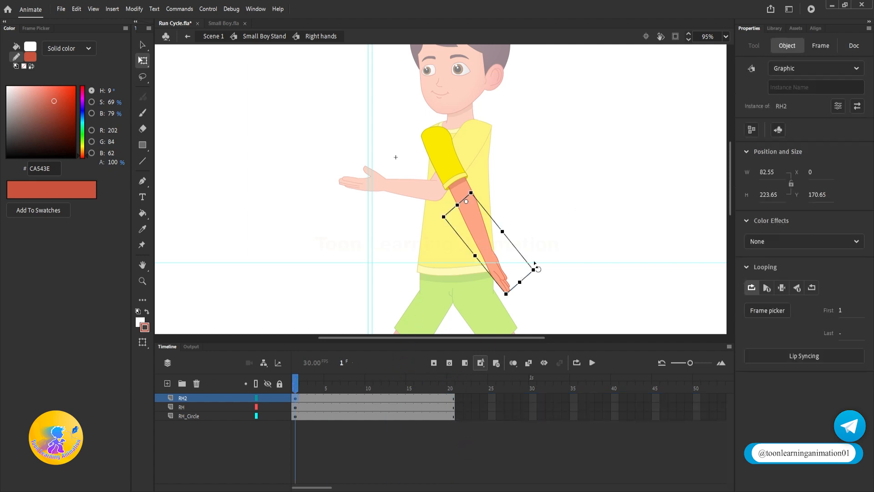
left_click_drag(538, 268, 483, 305)
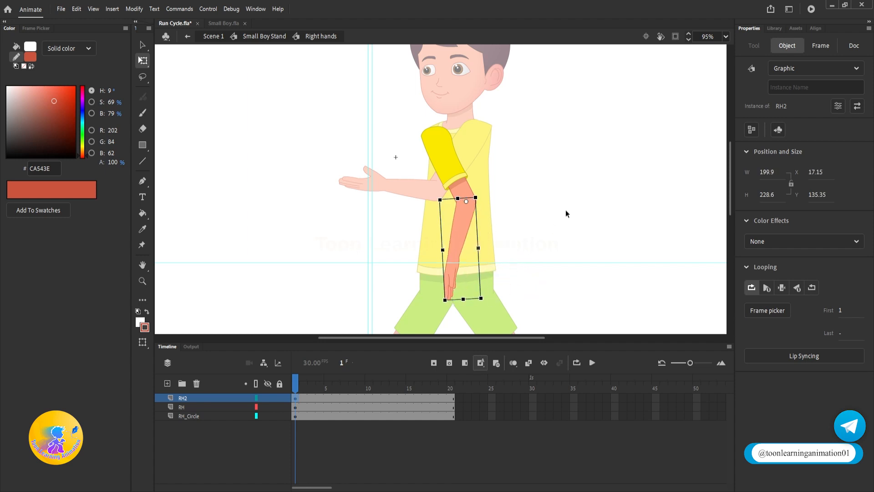
Step: On frame 1 of Small Boy Stand, swing the right arm further back at the shoulder and realign it with the shirt's shoulder
double_click(564, 213)
left_click_drag(542, 241, 588, 207)
scroll(425, 112, "up", 8)
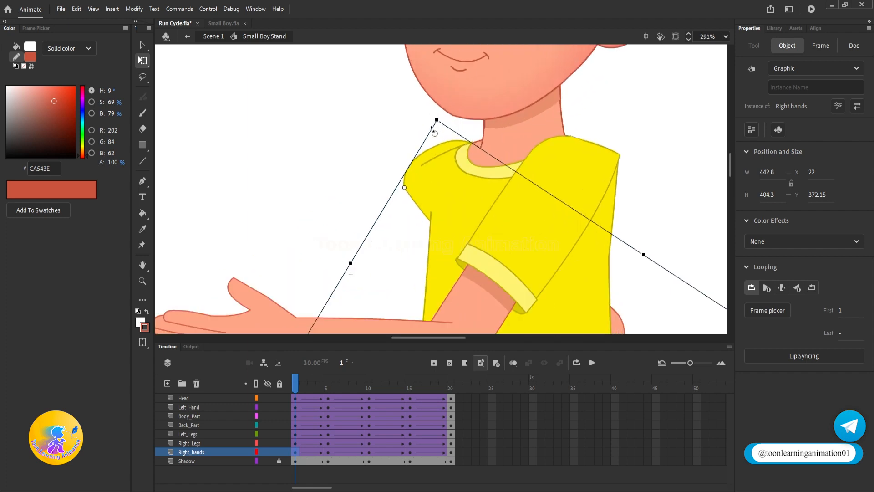
left_click_drag(450, 120, 447, 140)
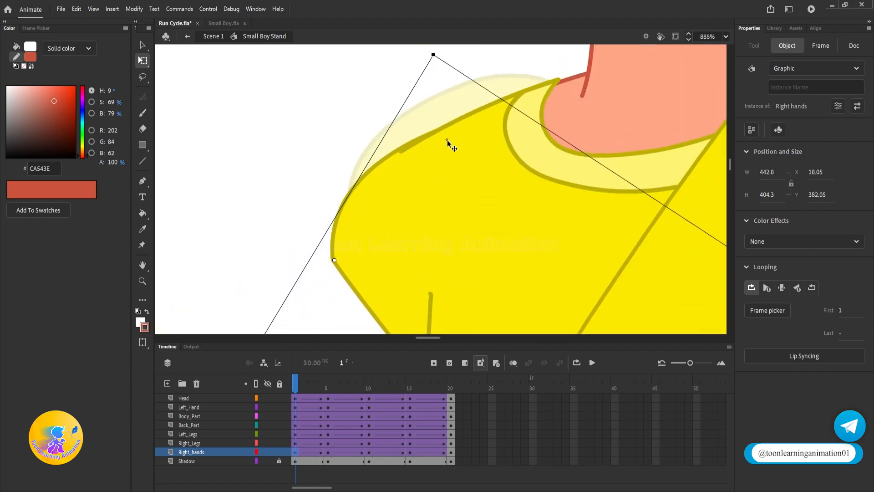
scroll(447, 141, "down", 8)
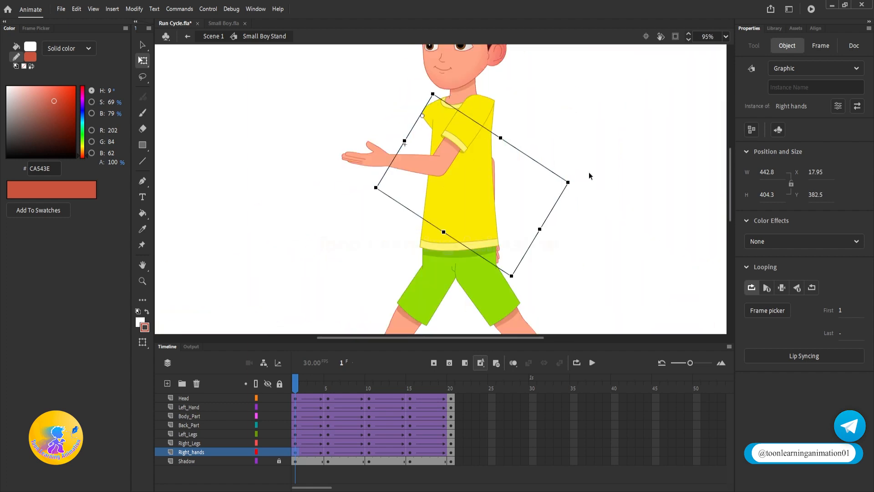
Step: Copy the Right_hands layer's adjusted frame 1 keyframe onto frame 20 and remove the classic tween from frame 20
scroll(537, 176, "down", 2)
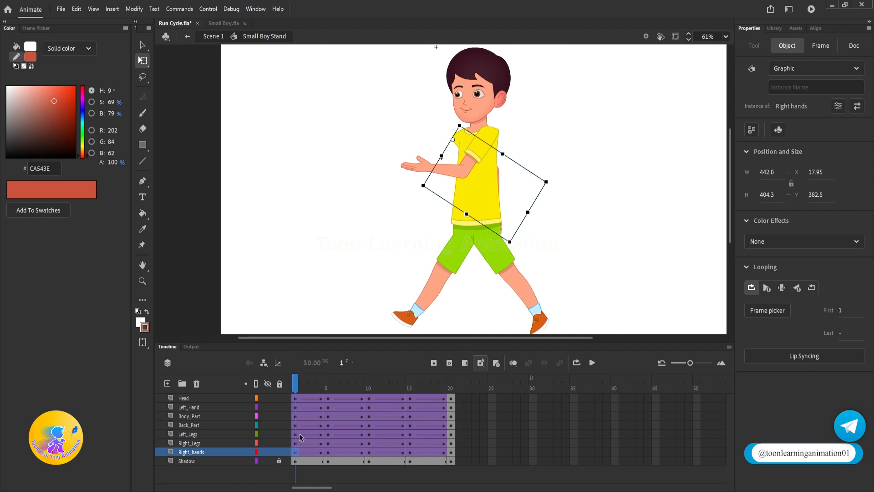
left_click(452, 392)
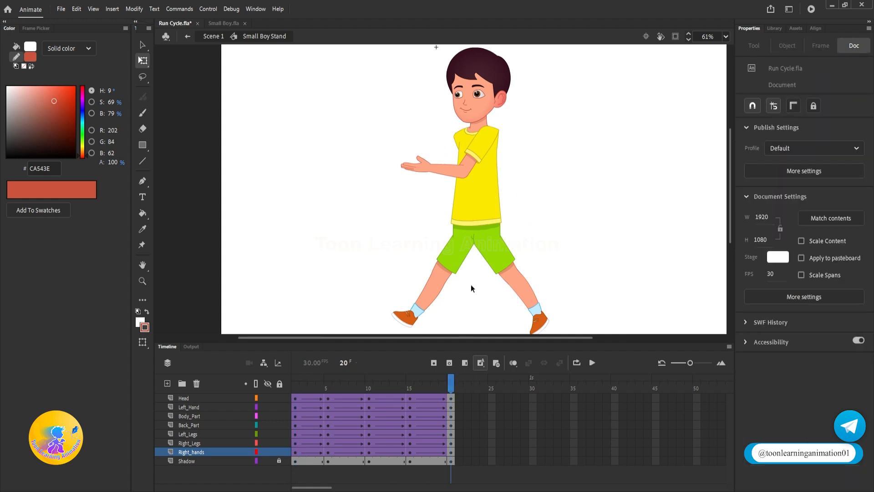
left_click(296, 385)
left_click(295, 452)
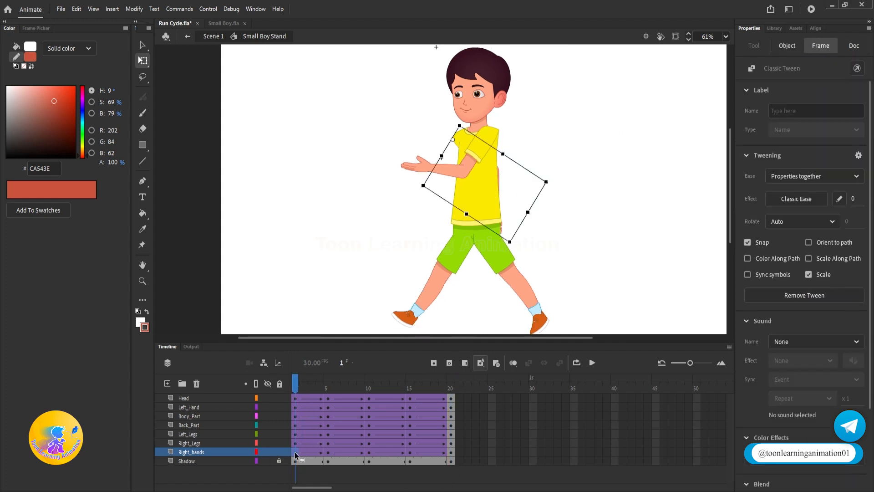
right_click(451, 452)
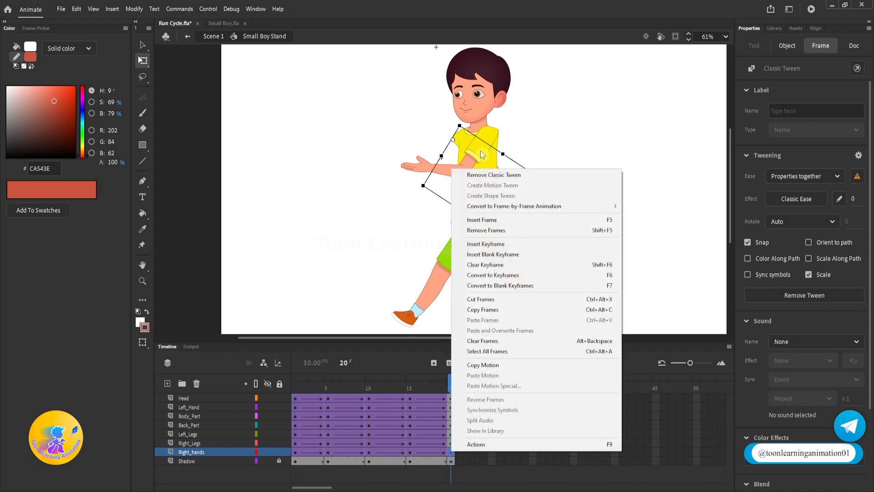
left_click(487, 175)
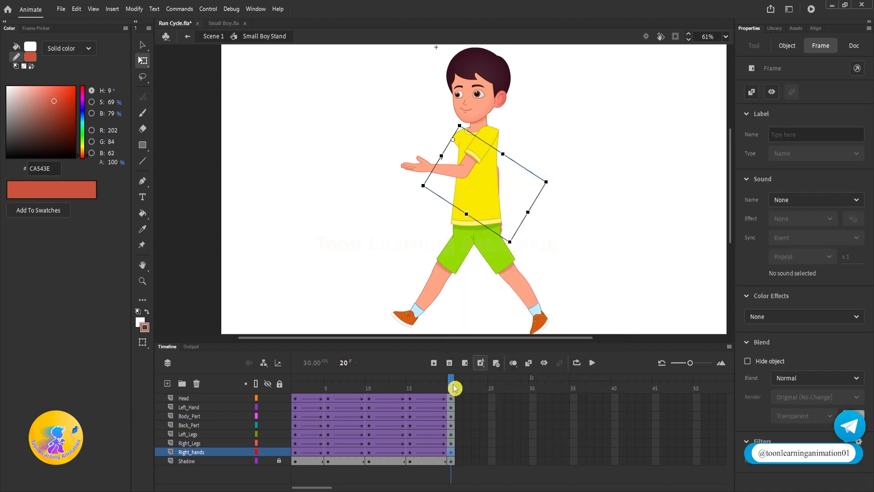
Step: Play back the run cycle, then shift the right arm on frame 5 so its sleeve lines up with the shirt's shoulder
left_click(357, 224)
key("Return")
key("Return")
scroll(457, 148, "up", 10)
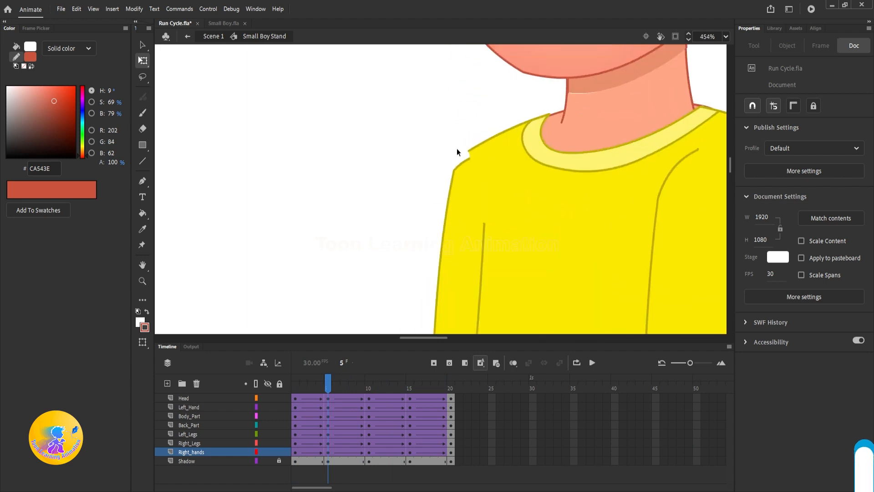
left_click(469, 187)
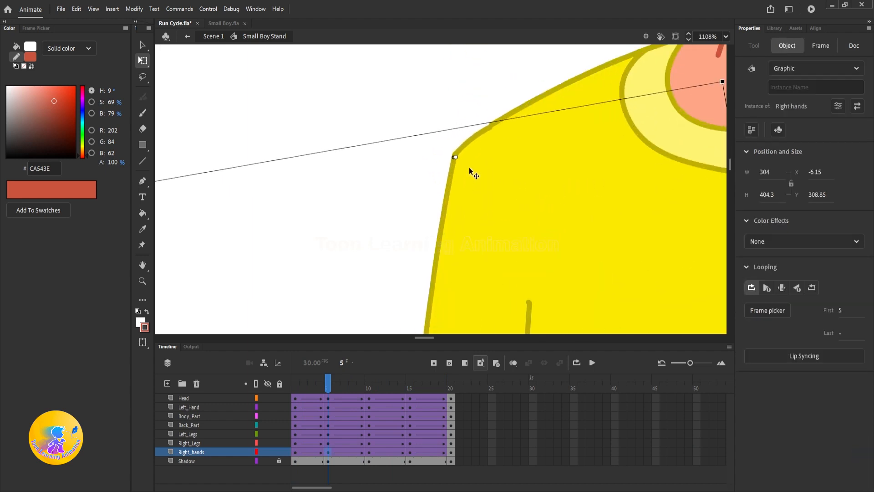
scroll(463, 157, "down", 4)
Step: On frame 15, shift the right arm so its sleeve outline joins the shirt's shoulder
left_click(410, 390)
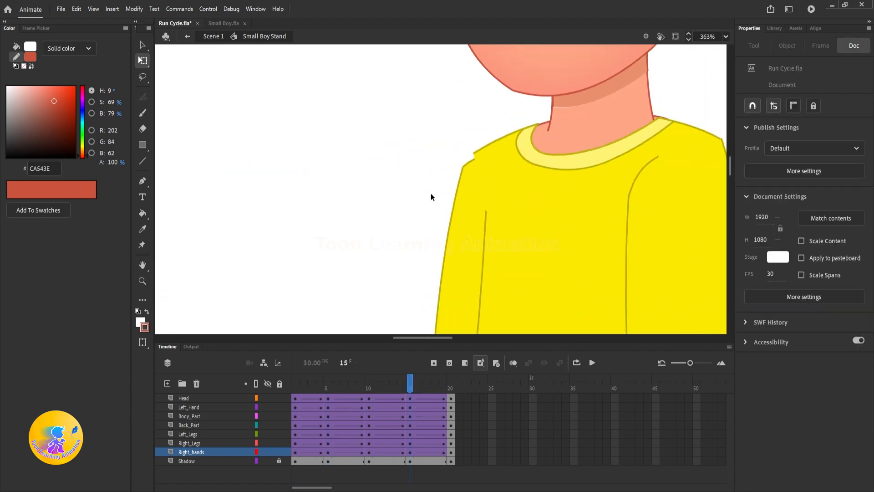
scroll(462, 173, "up", 2)
left_click(470, 168)
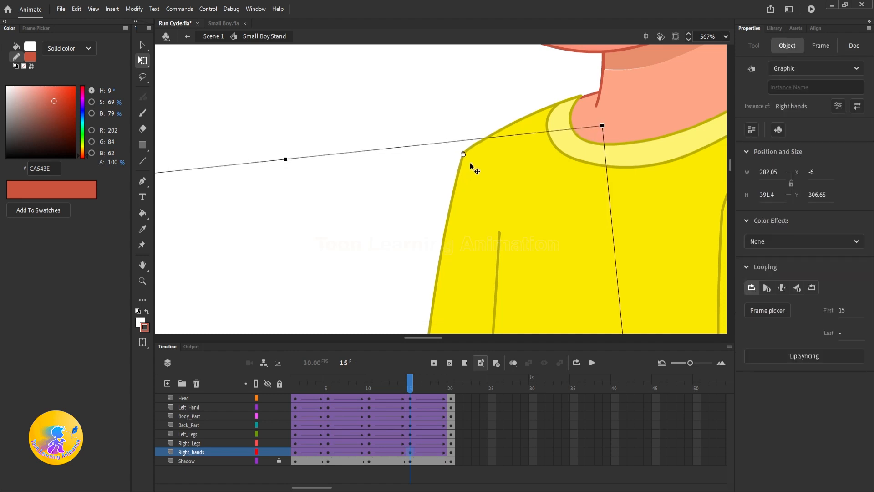
Step: Play the run cycle from frame 1 and open the back arm's Right hands symbol for editing
scroll(472, 159, "down", 7)
left_click_drag(586, 254, 590, 223)
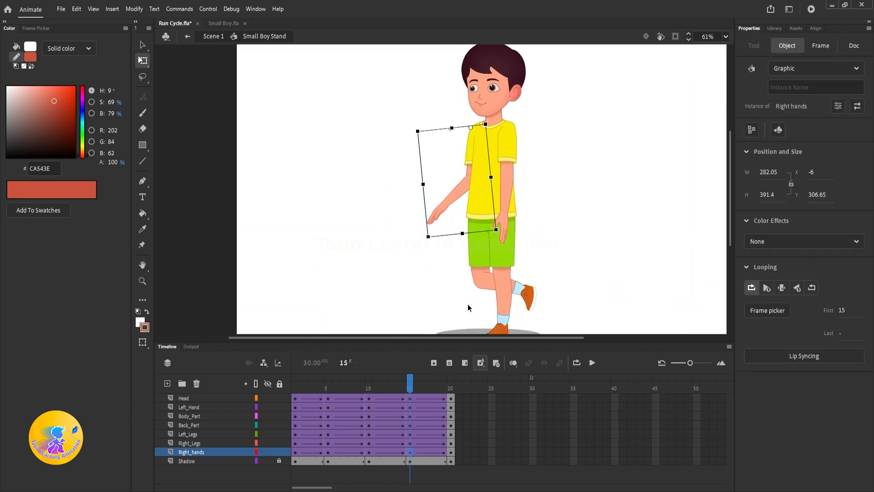
left_click_drag(409, 383, 279, 383)
key("Return")
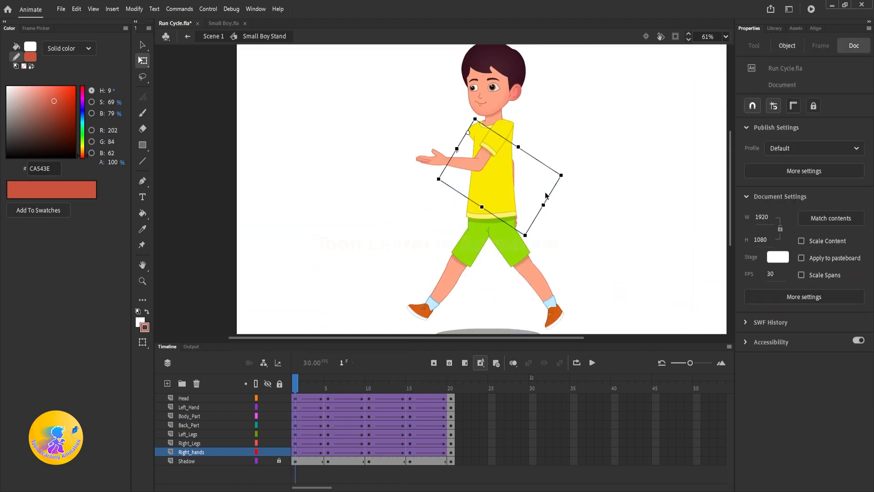
scroll(546, 196, "up", 3)
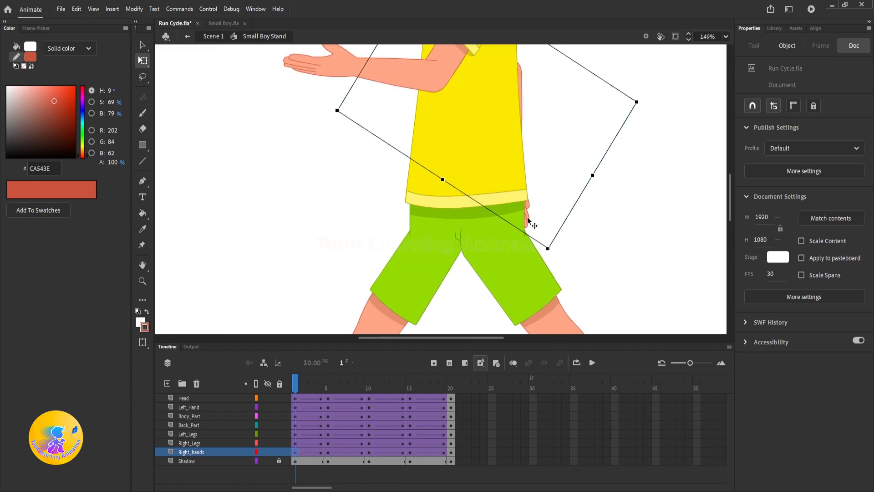
double_click(528, 221)
Step: Insert keyframes at frames 5, 10, 15 and 20 on the RH2, RH and RH_Circle layers
scroll(531, 228, "down", 4)
left_click(453, 396)
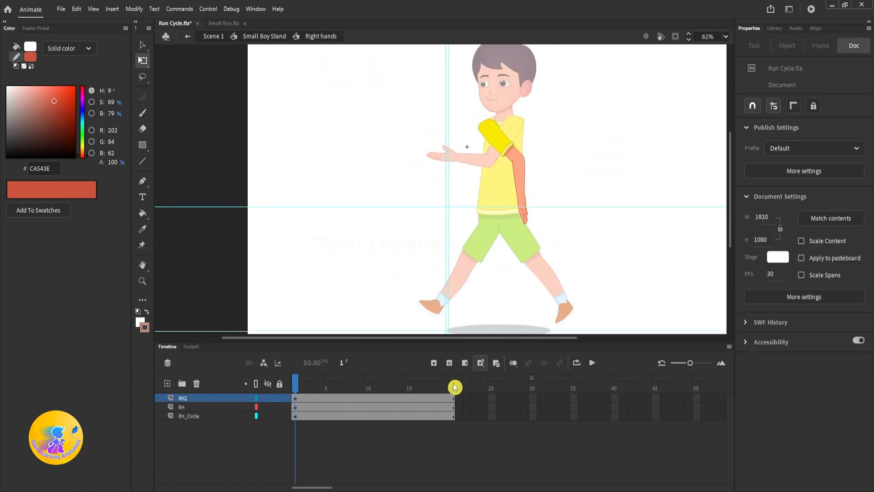
left_click(453, 386)
key("F6")
left_click(369, 388)
key("F6")
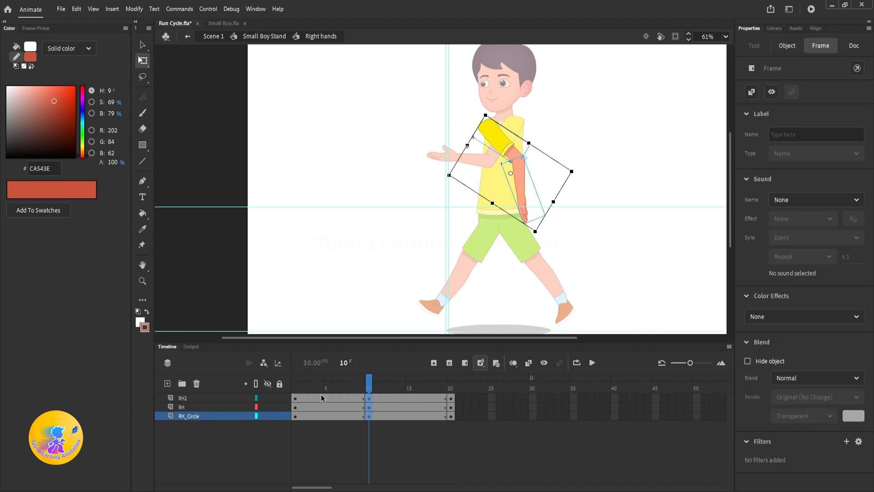
left_click(324, 389)
key("F6")
left_click(412, 390)
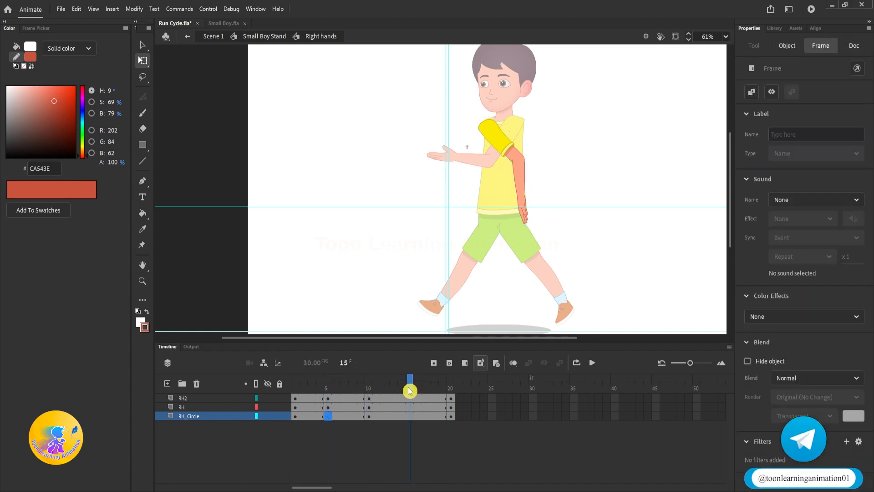
key("F6")
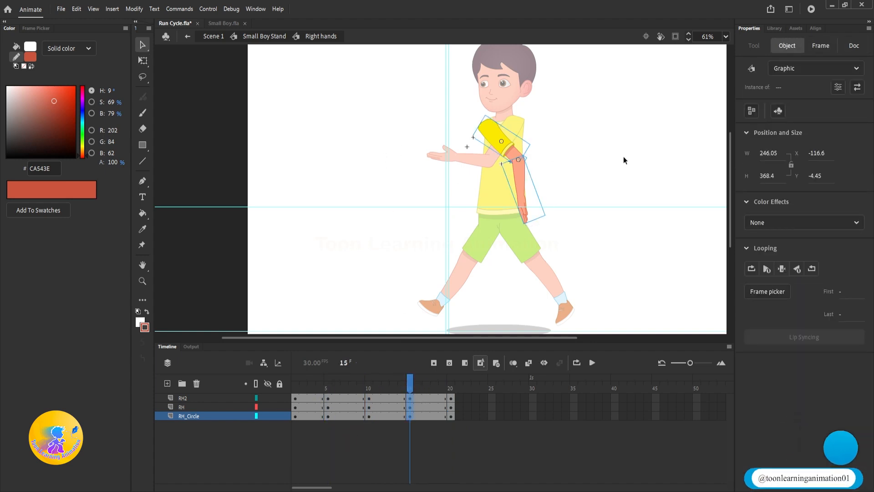
Step: At frame 10 of the run cycle, reopen the Right hands symbol and rotate the RH2 forearm upward
double_click(624, 153)
left_click_drag(302, 386, 368, 399)
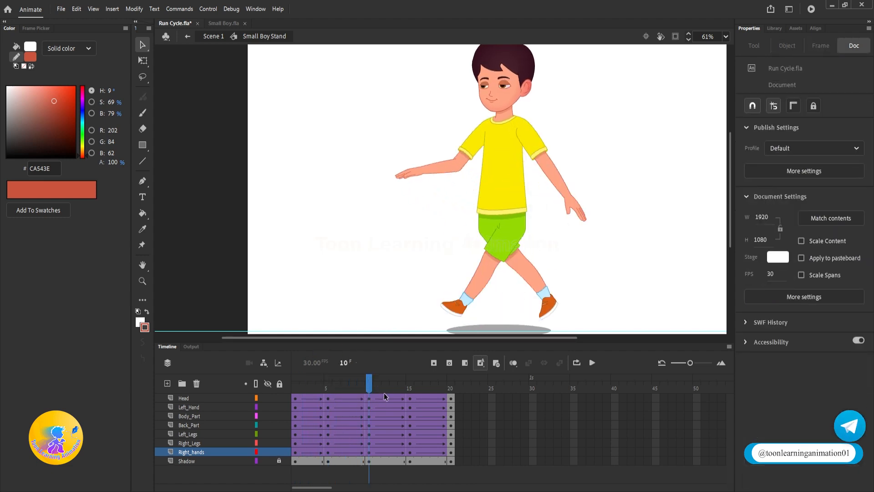
left_click(367, 374)
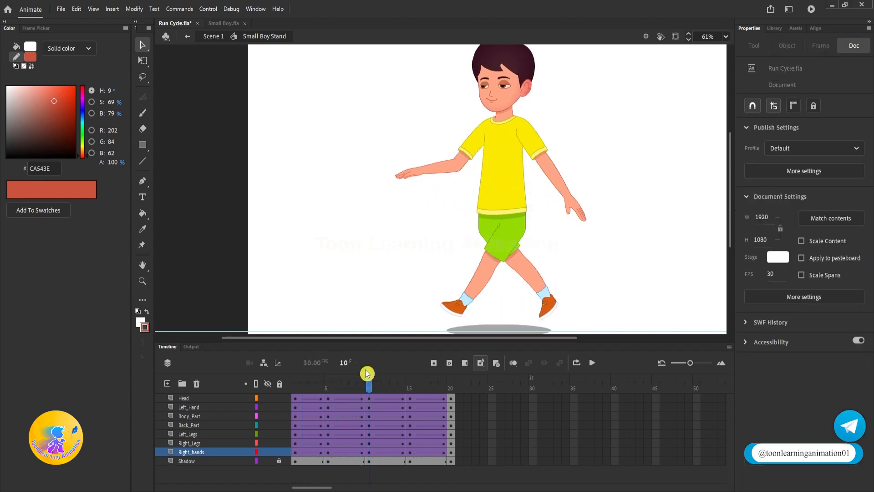
double_click(430, 168)
left_click(406, 165)
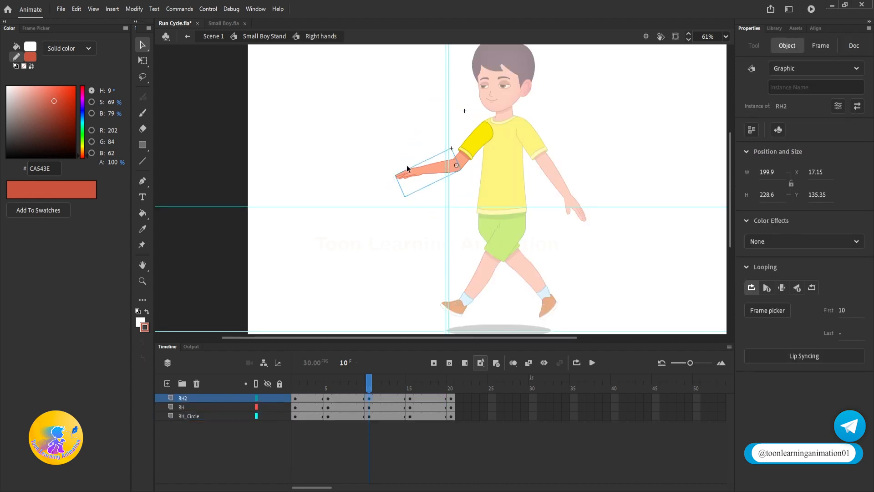
scroll(406, 165, "up", 2)
key("q")
left_click_drag(391, 182, 395, 145)
Step: Create classic tweens between all keyframes on the RH2 layer and play the forearm motion
left_click_drag(428, 395, 312, 399)
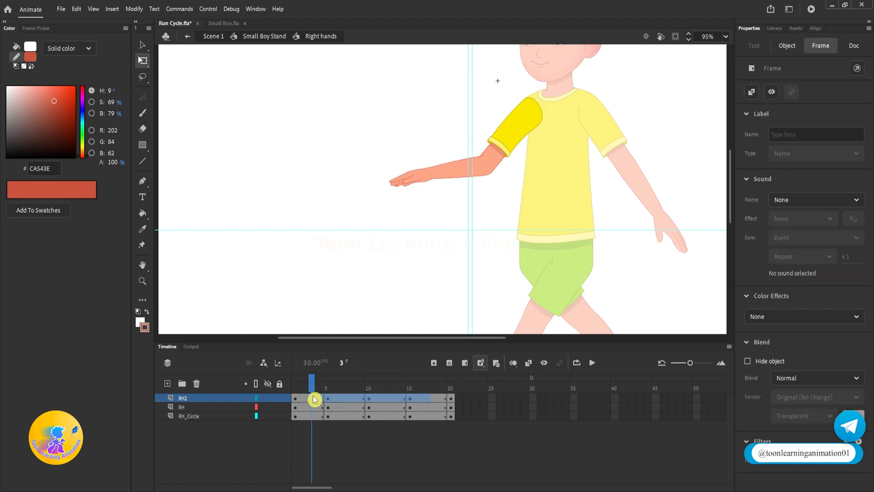
right_click(335, 397)
left_click(391, 118)
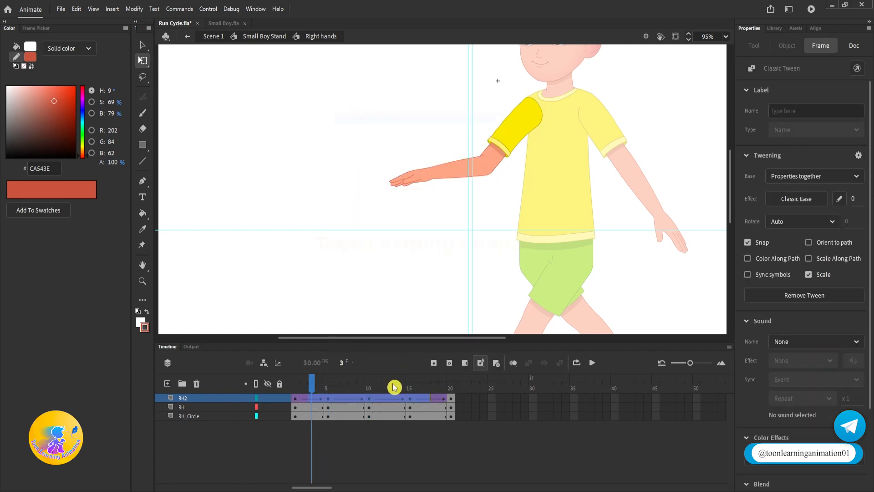
key("Return")
key("Return")
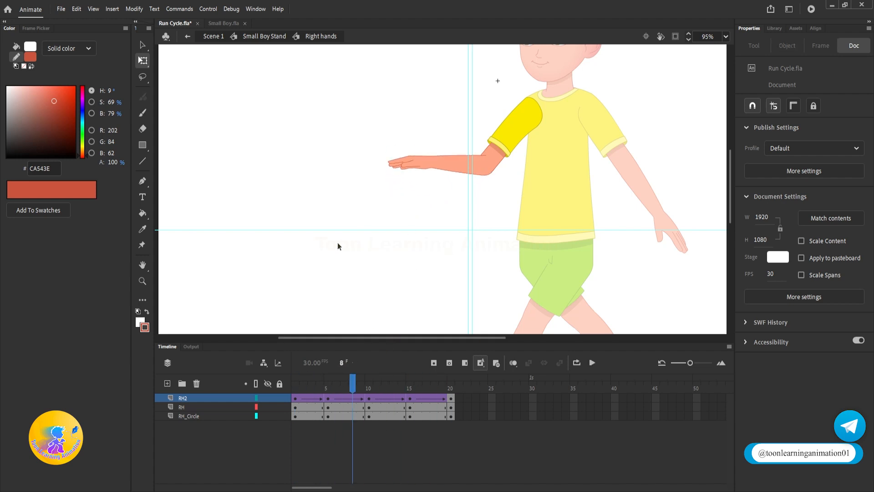
Step: At frame 15 of the run cycle, reopen the Right hands symbol and swing the RH2 forearm up in front of the body
double_click(333, 174)
left_click_drag(335, 385, 409, 425)
double_click(501, 203)
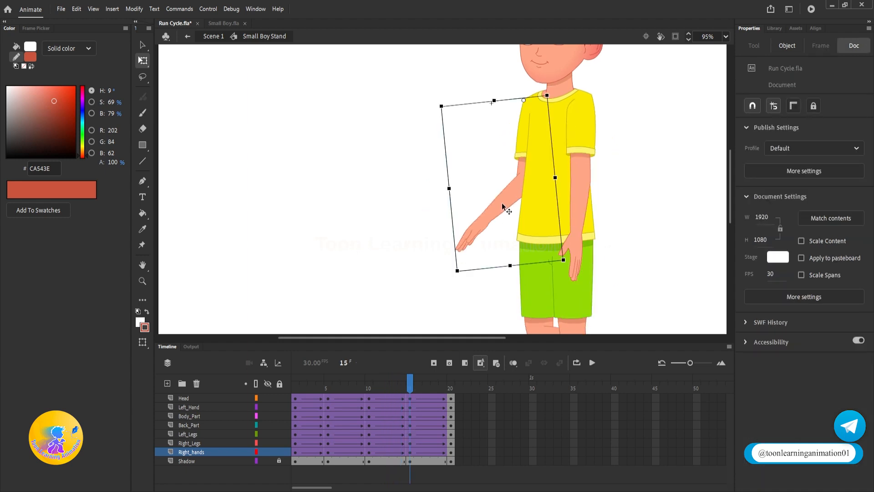
left_click(482, 220)
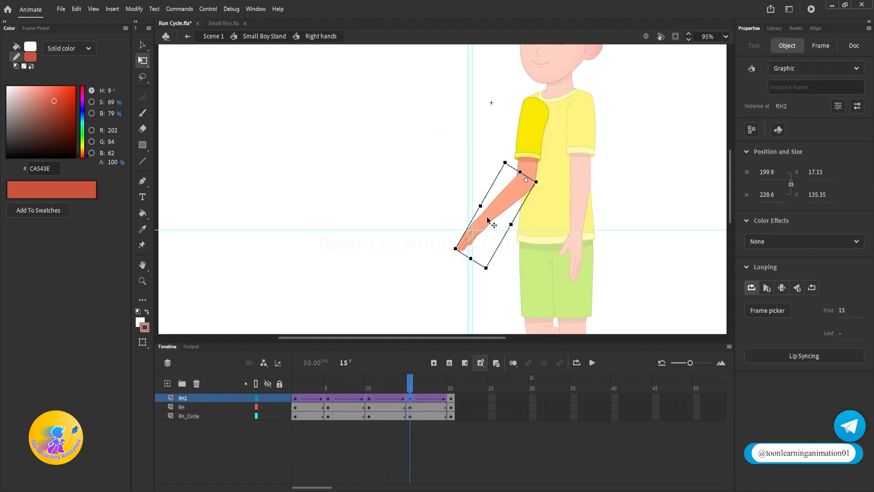
left_click_drag(449, 251, 438, 158)
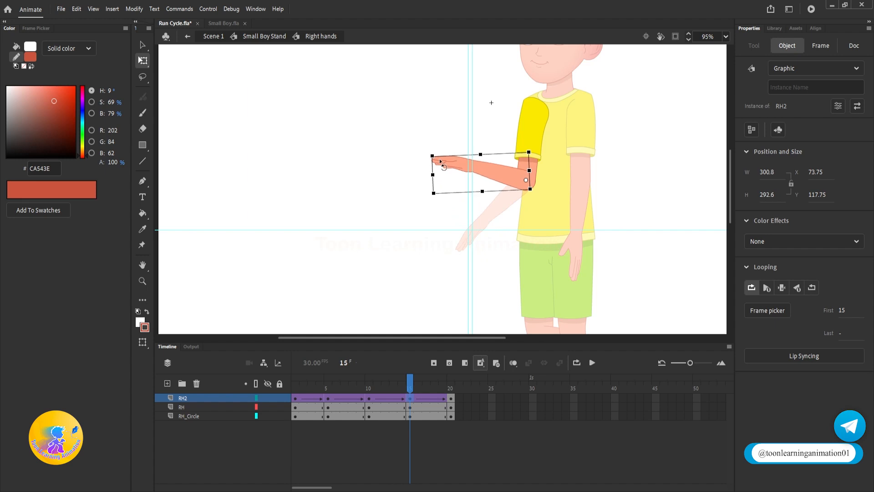
Step: Compare the forearm with frame 10, then rotate it back down to roughly horizontal at frame 15
left_click(369, 388)
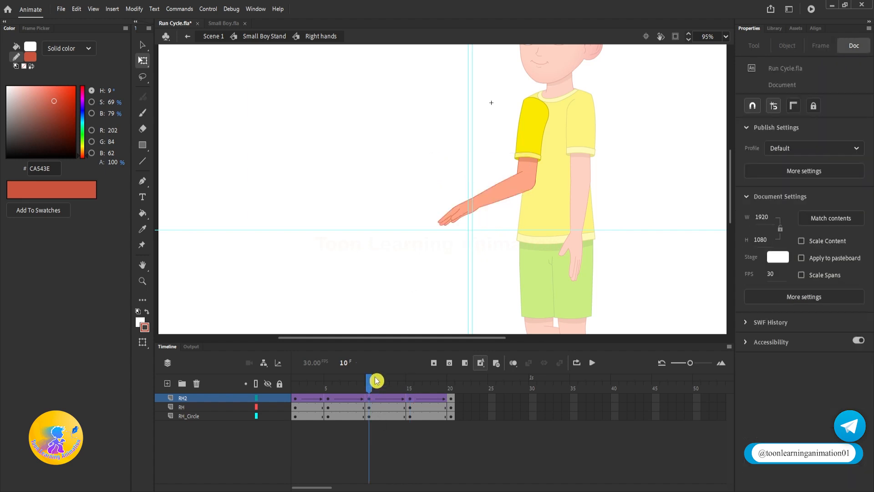
left_click(410, 387)
left_click(441, 157)
left_click_drag(430, 147, 429, 182)
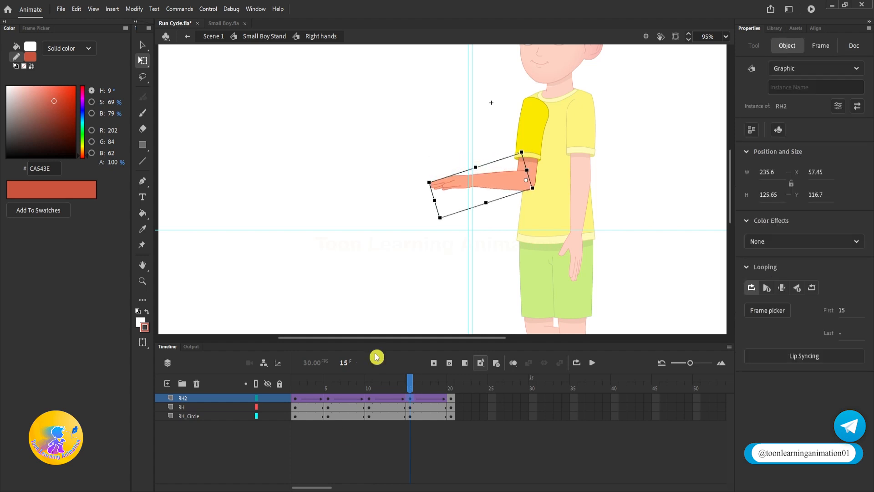
left_click(370, 390)
left_click_drag(368, 387, 413, 390)
left_click_drag(427, 182, 428, 188)
Step: Return to frame 10 of the run cycle and rotate the right forearm slightly inside its symbol
double_click(390, 160)
left_click_drag(310, 387, 365, 426)
left_click(478, 166)
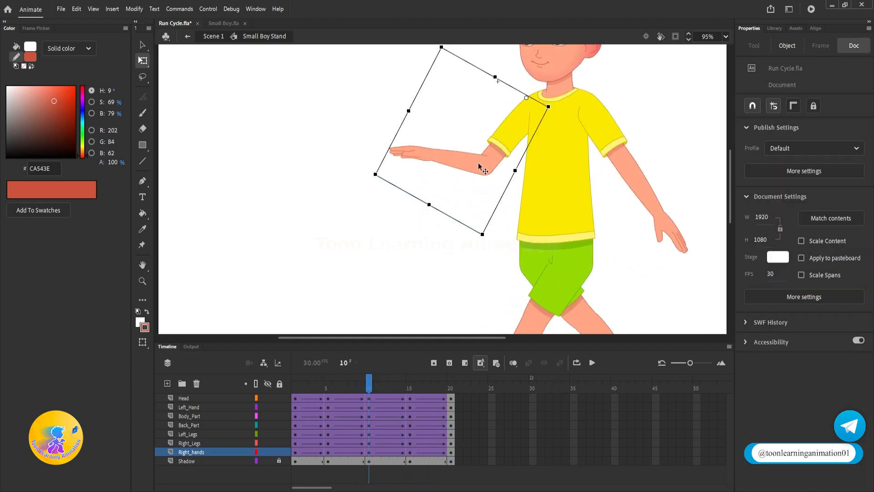
double_click(459, 160)
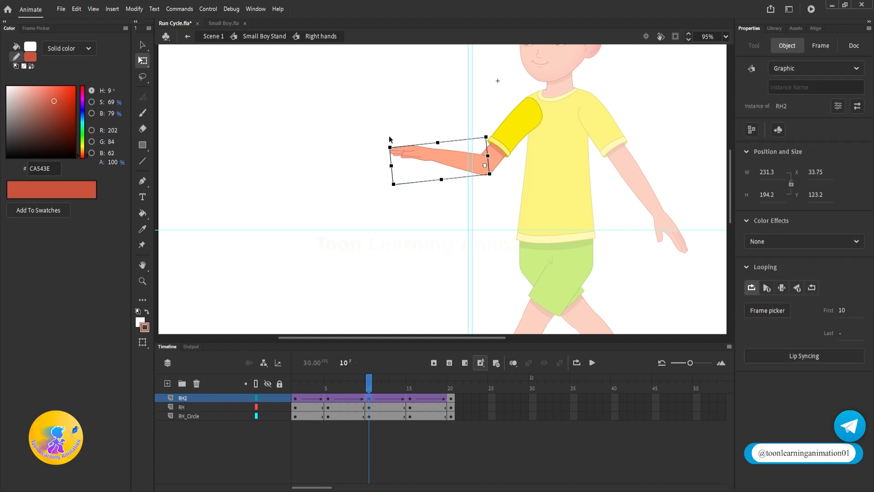
left_click_drag(389, 139, 391, 148)
Step: Review the forearm motion across the frames inside the Right hands symbol and in the full character timeline
left_click(410, 381)
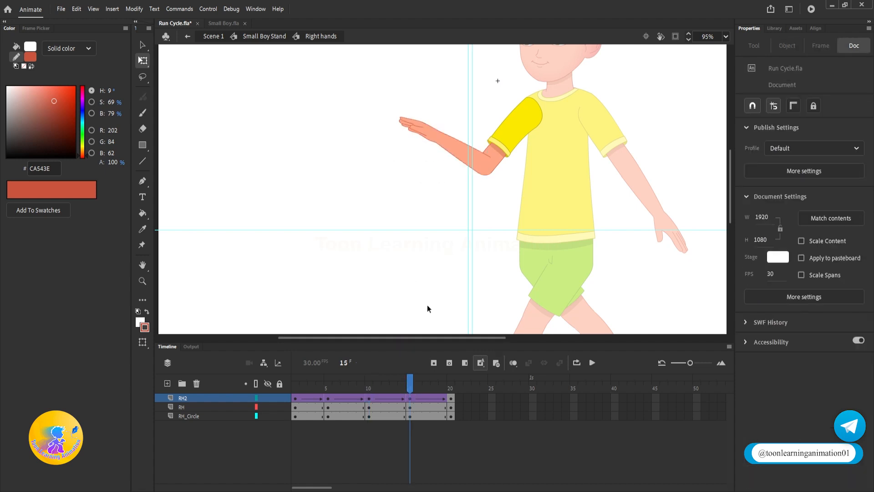
left_click_drag(406, 383, 463, 403)
key("v")
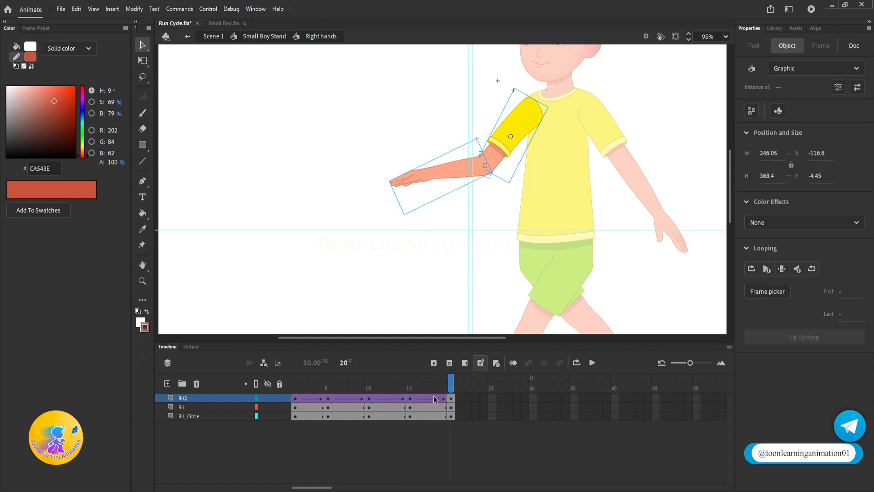
left_click_drag(416, 387, 235, 365)
double_click(297, 139)
left_click_drag(324, 382, 409, 417)
key("comma")
key("comma")
key("comma")
key("comma")
key("comma")
key("comma")
key("comma")
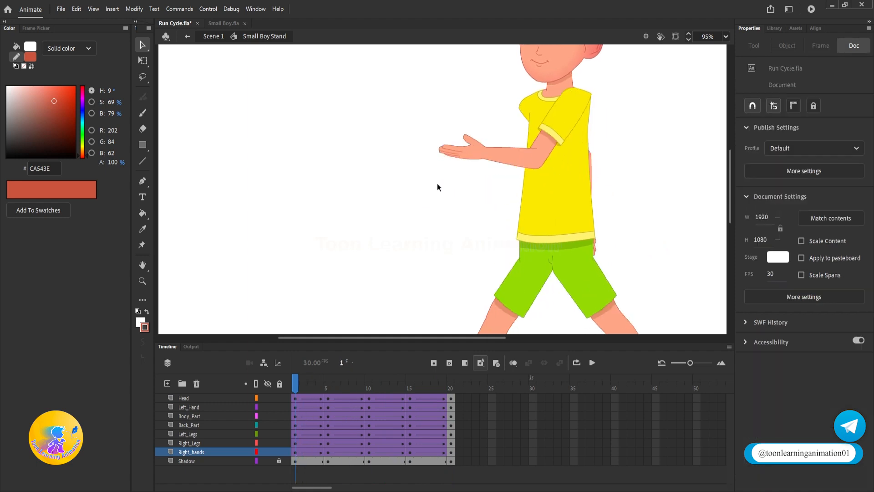
Step: Examine the whole character's height above the shadow at frames 1, 5, 10 and 20
scroll(434, 185, "down", 4)
left_click_drag(576, 188, 552, 183)
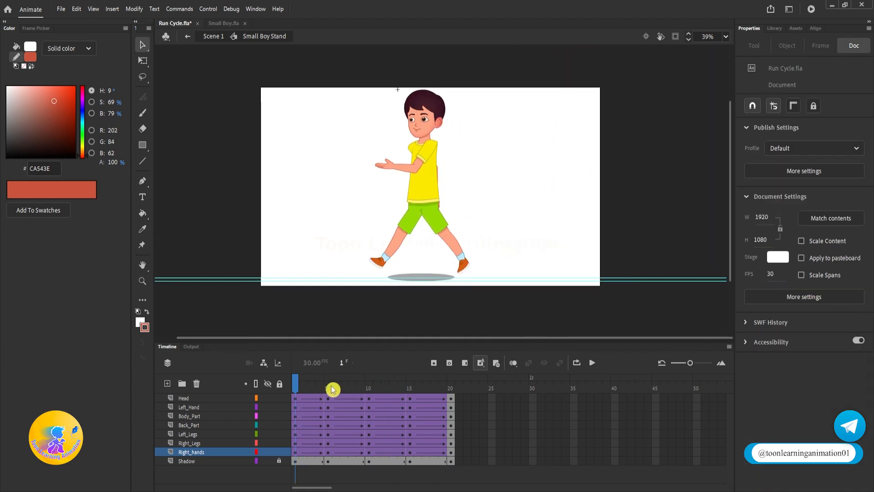
scroll(413, 263, "up", 2)
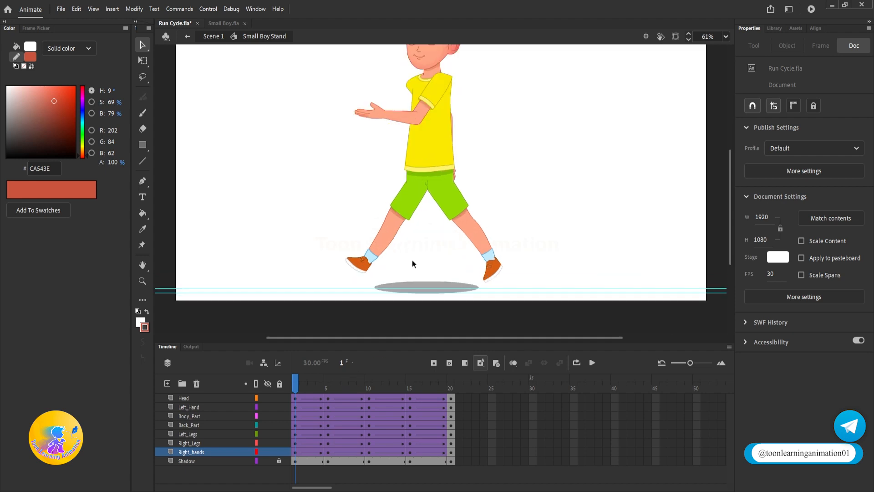
scroll(421, 251, "down", 1)
left_click_drag(517, 214, 499, 228)
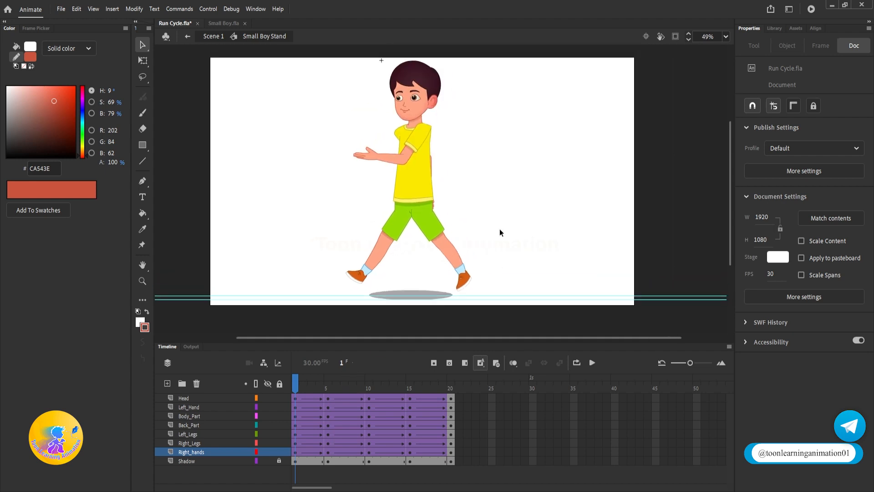
left_click(329, 392)
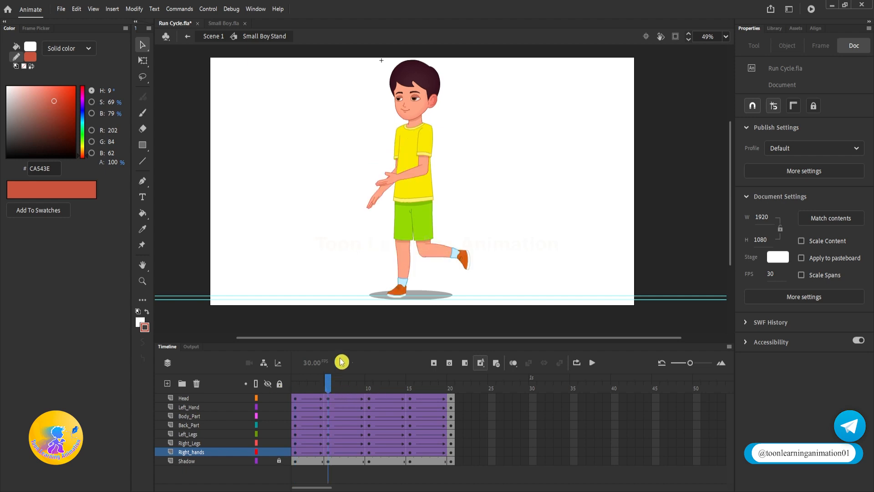
left_click_drag(329, 391, 268, 386)
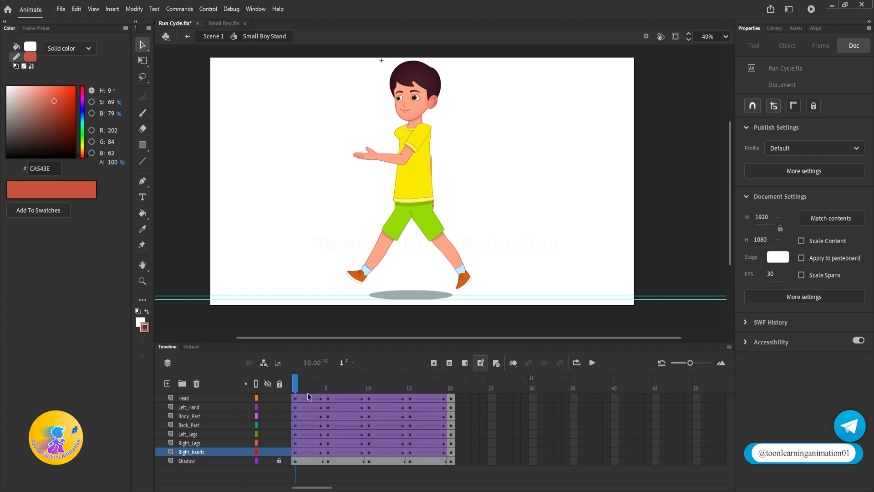
left_click(372, 385)
left_click(451, 389)
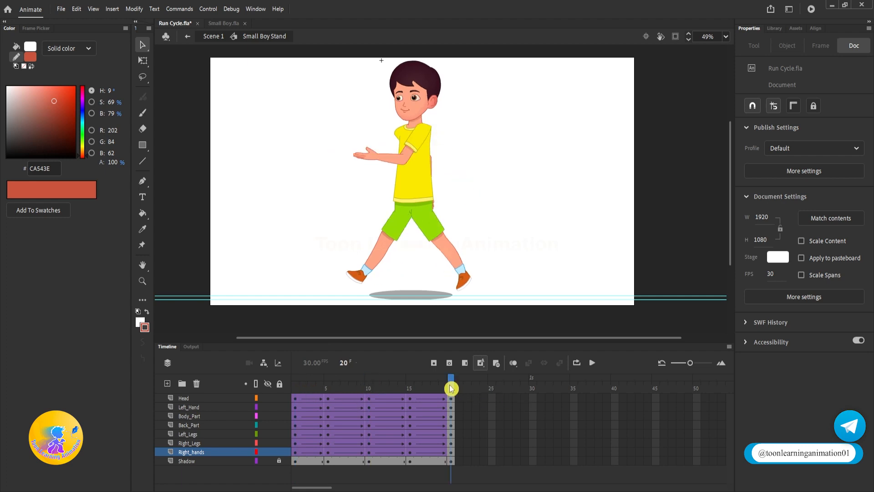
left_click_drag(448, 387, 276, 378)
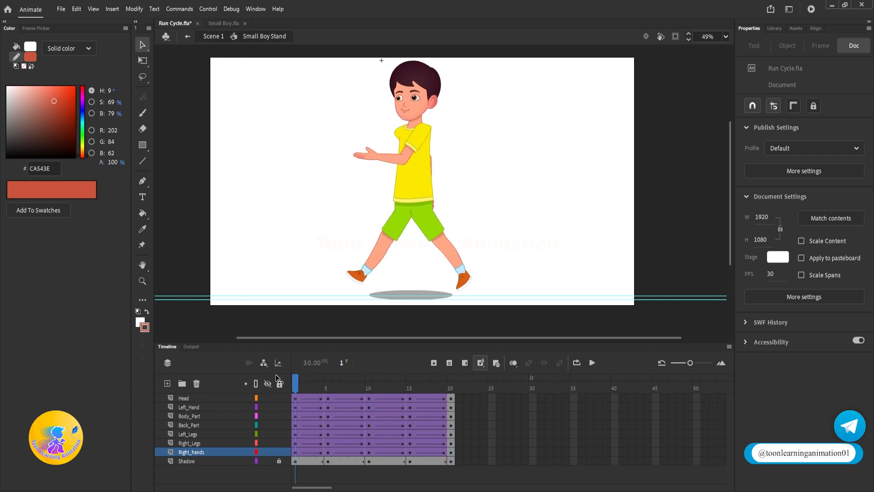
Step: Select all the character's body parts at frame 1 and nudge them up to Y -20.5, leaving out the shadow
left_click_drag(380, 186, 503, 290)
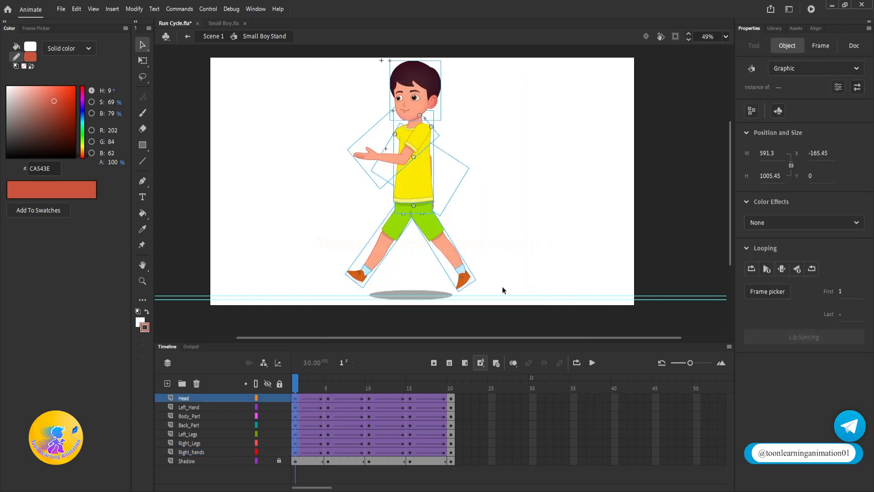
key("shift+Up")
key("shift+Up")
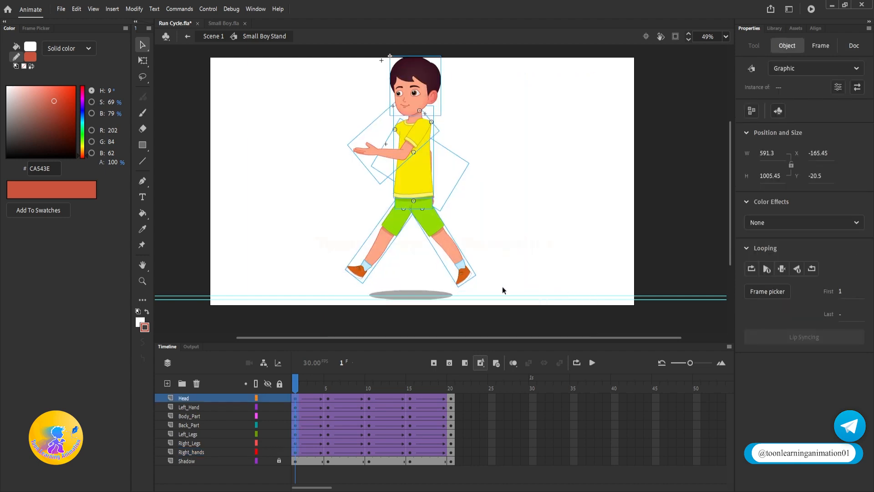
Step: Raise all the character's body parts to Y -20.5 at frames 10 and 20 as well
left_click(369, 382)
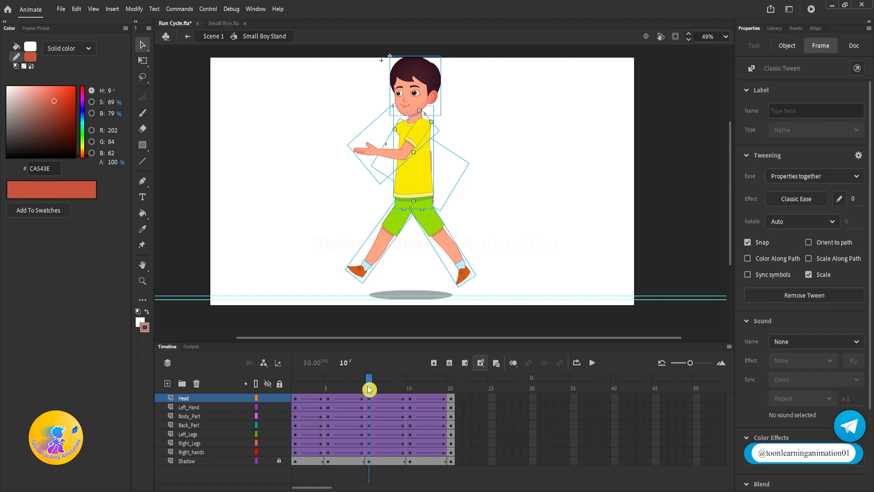
left_click(278, 67)
left_click_drag(375, 132, 580, 277)
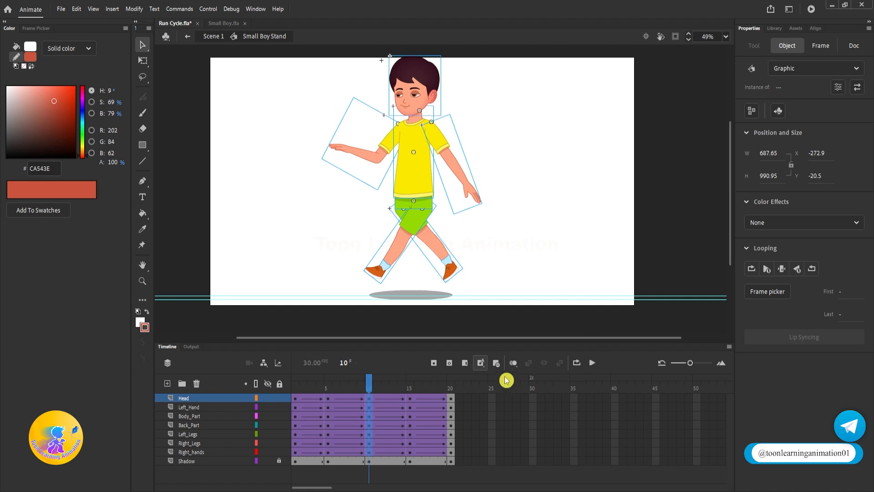
left_click(451, 381)
left_click_drag(318, 77, 586, 266)
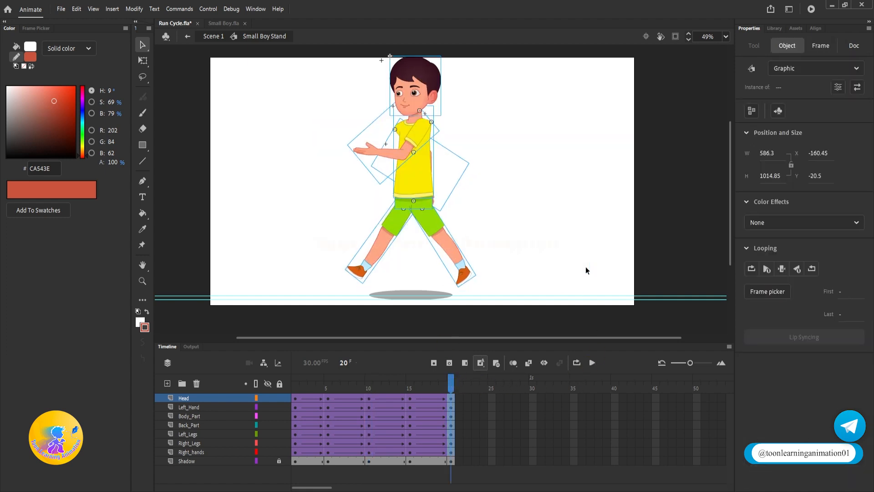
Step: Play back the run cycle to review the vertical bounce across the frames
key("Return")
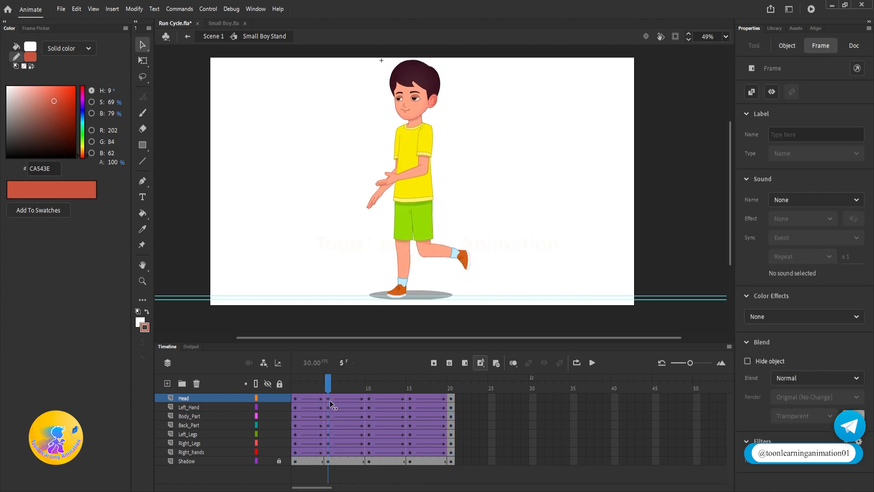
left_click(455, 445)
key("Return")
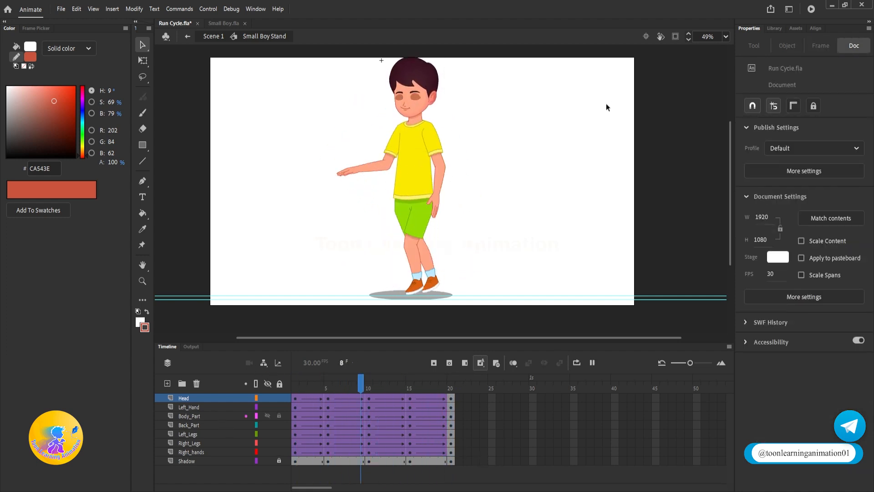
key("Return")
key("Return")
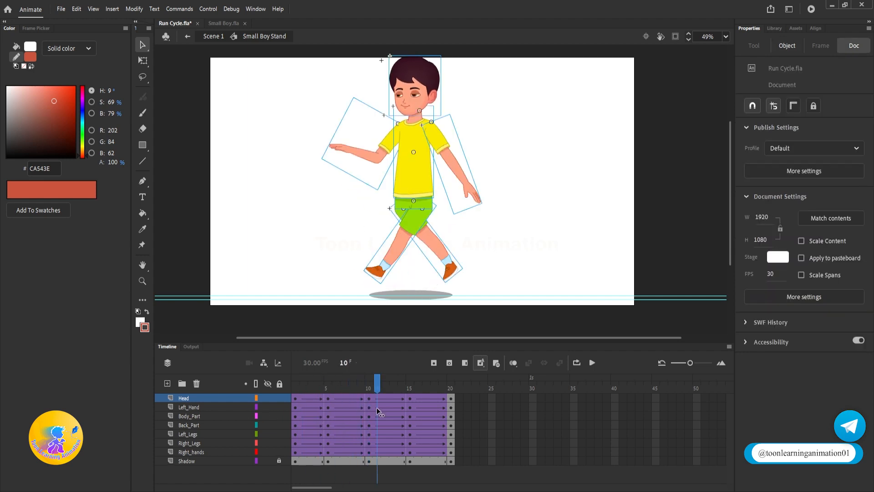
key("Return")
Step: At frame 10, rotate the forearm inside the Left Hand symbol inward so that it hangs down from the elbow
left_click_drag(296, 416, 368, 418)
left_click(524, 156)
scroll(467, 180, "up", 2)
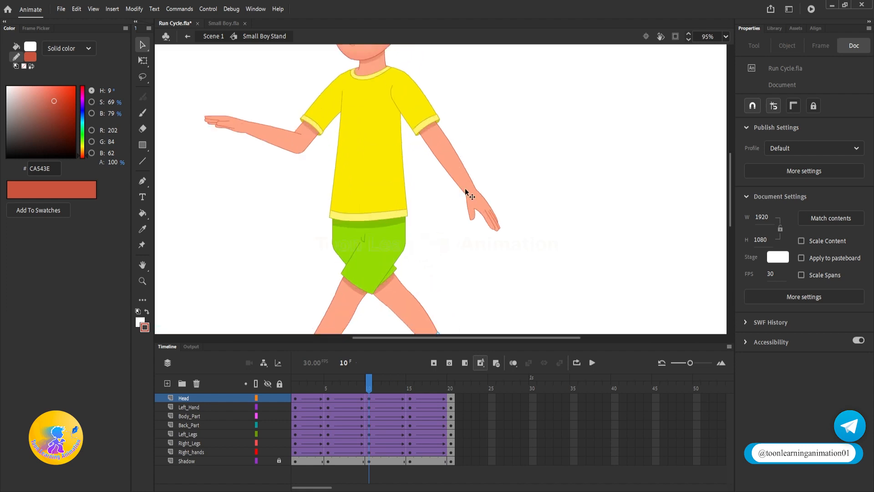
left_click(467, 189)
double_click(467, 189)
key("q")
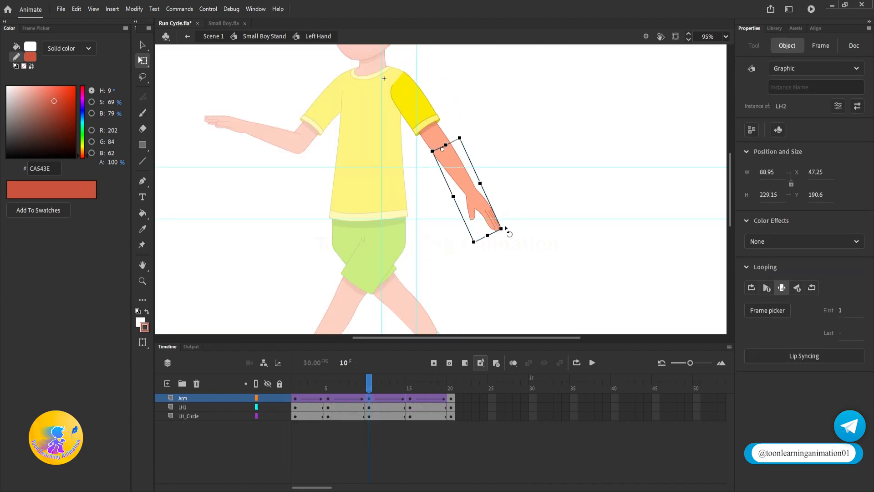
left_click_drag(506, 229, 429, 255)
double_click(572, 274)
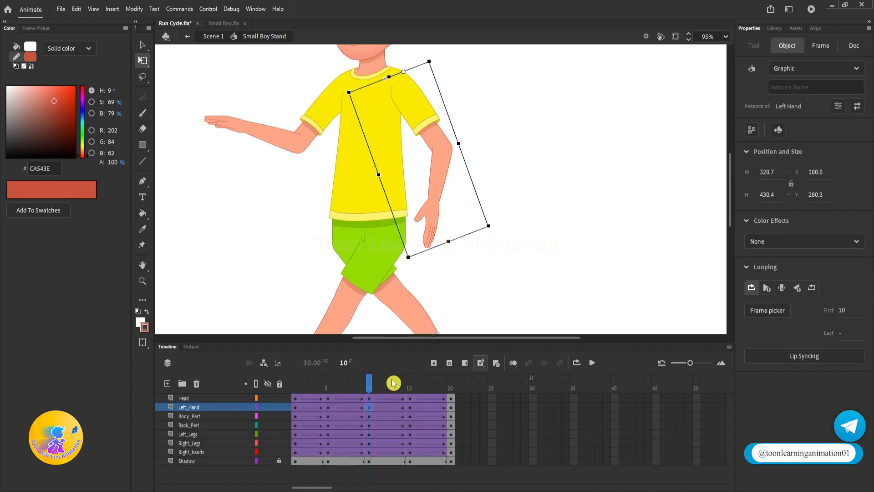
Step: Rotate the whole left arm slightly outward from the body at frame 10 and play back the cycle
left_click_drag(494, 230, 503, 216)
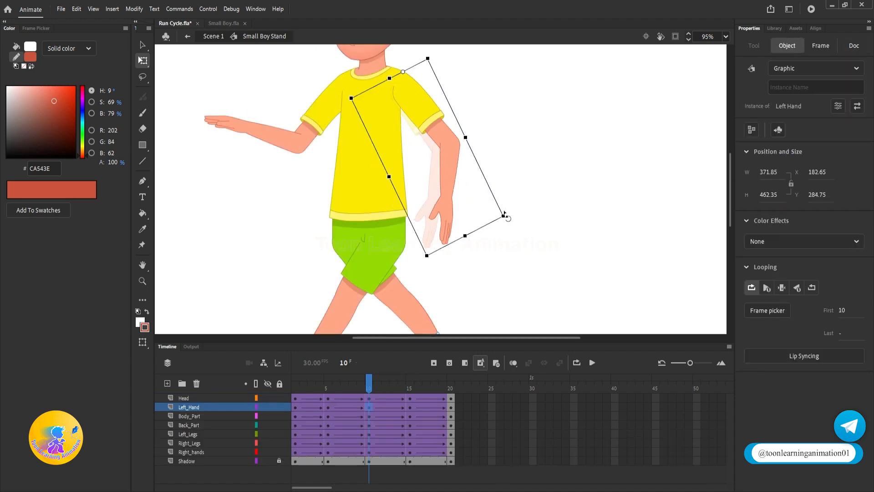
left_click(487, 240)
scroll(487, 240, "down", 3)
key("Return")
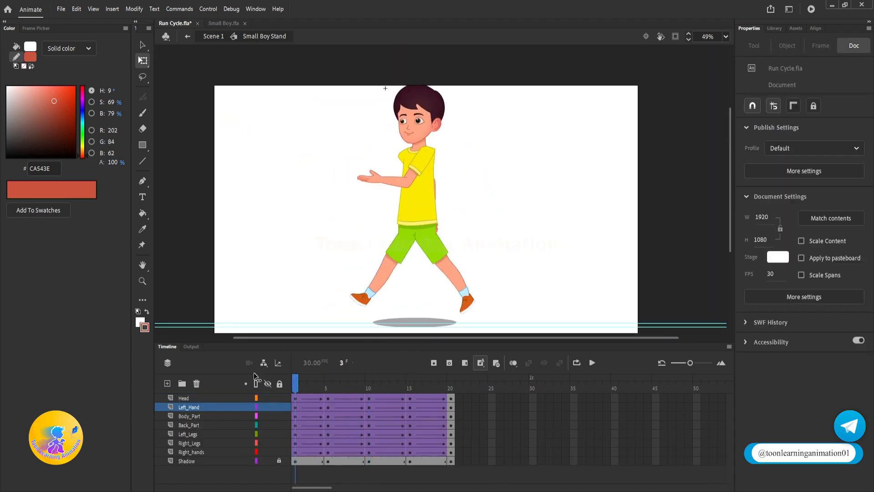
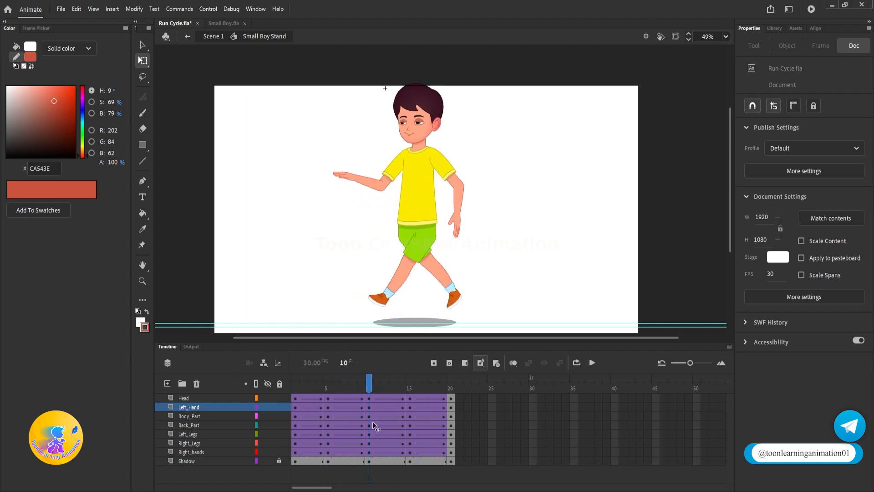
Step: Swing the left arm a little further outward at frame 10 and bend its forearm inward inside the Left Hand symbol
left_click(458, 226)
left_click_drag(491, 222, 497, 232)
double_click(470, 216)
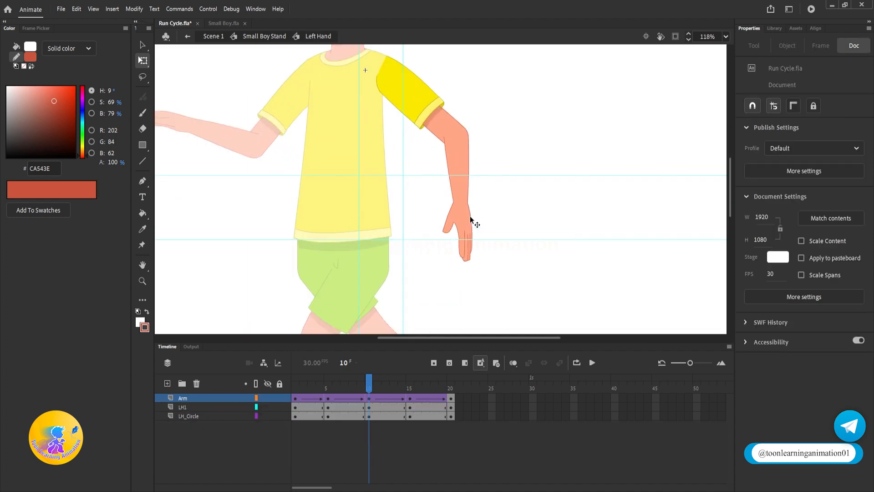
left_click_drag(478, 264, 456, 270)
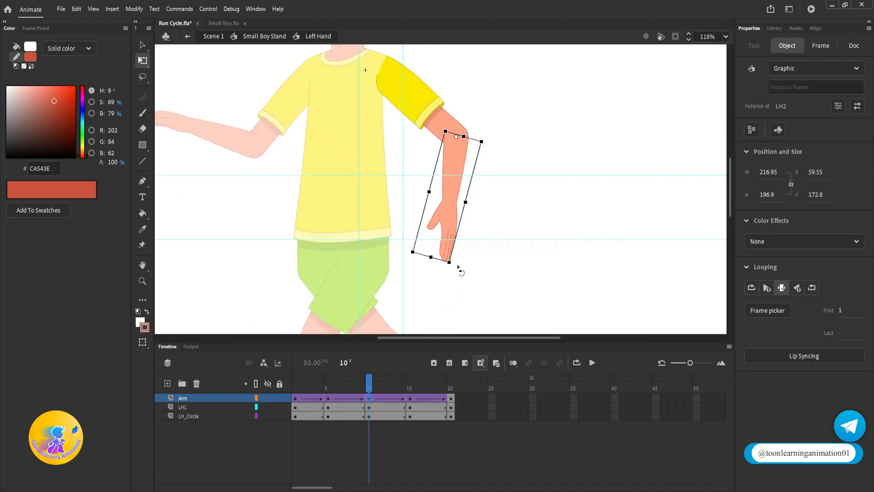
scroll(461, 271, "down", 5)
double_click(508, 300)
left_click_drag(369, 382, 367, 426)
scroll(431, 267, "up", 1)
scroll(456, 230, "down", 1)
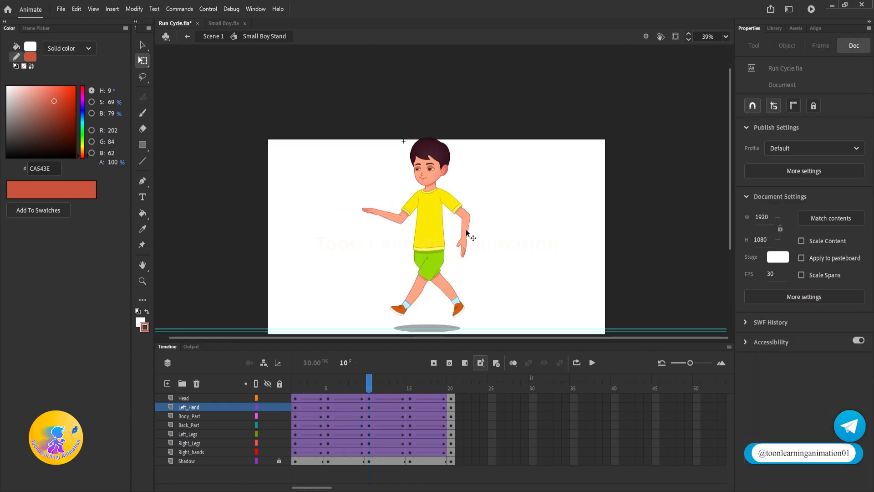
Step: Inside the Left Hand symbol, rotate the forearm slightly away from the body at frame 5
scroll(466, 230, "up", 3)
double_click(467, 234)
scroll(453, 246, "up", 2)
left_click(329, 397)
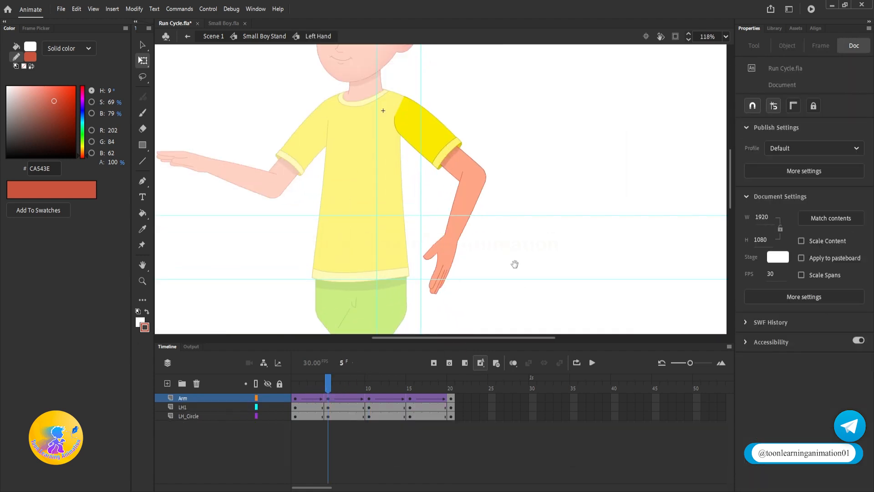
left_click(454, 245)
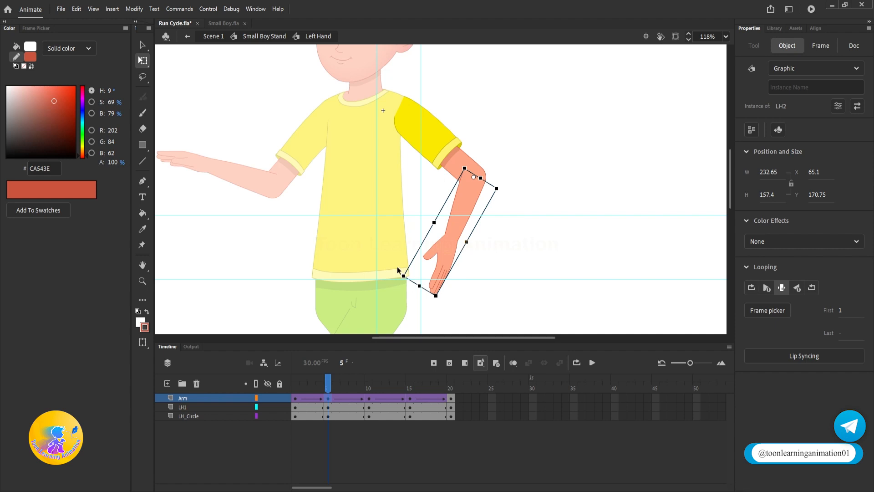
left_click_drag(400, 272, 406, 276)
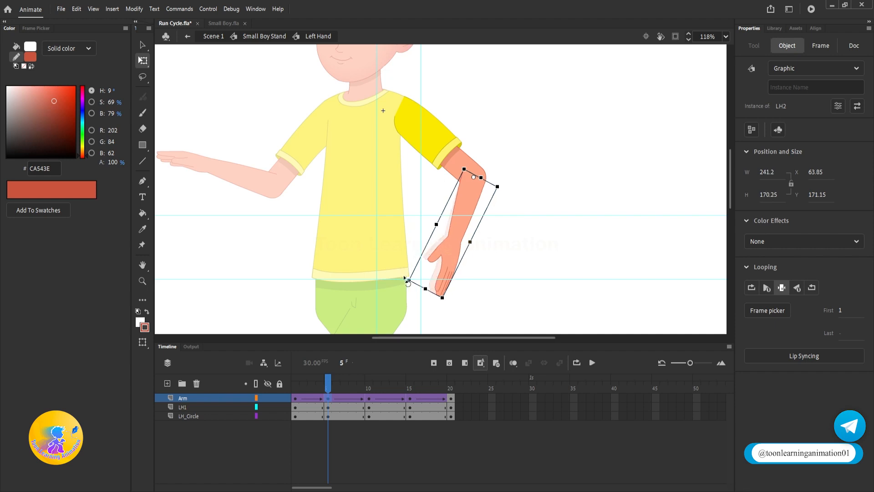
Step: Rotate the left forearm inward at frame 15 to bend the elbow slightly, and return to the full character
left_click(407, 394)
left_click(542, 248)
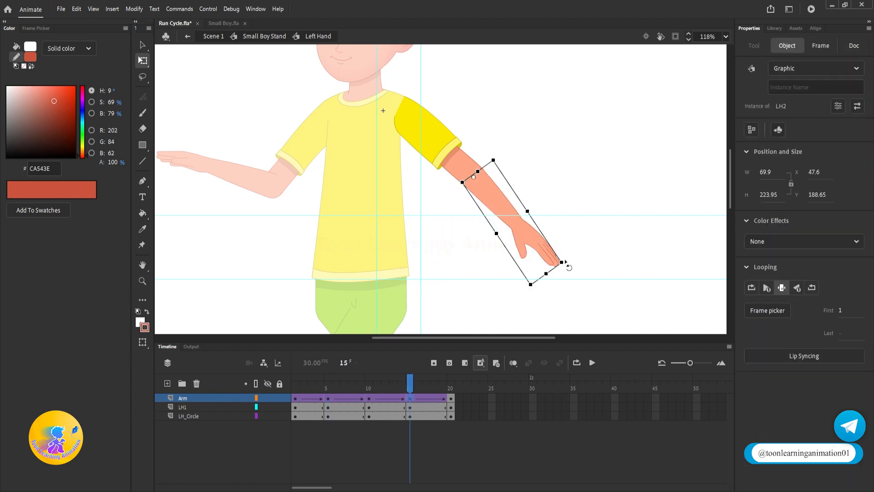
left_click_drag(566, 263, 529, 256)
double_click(529, 257)
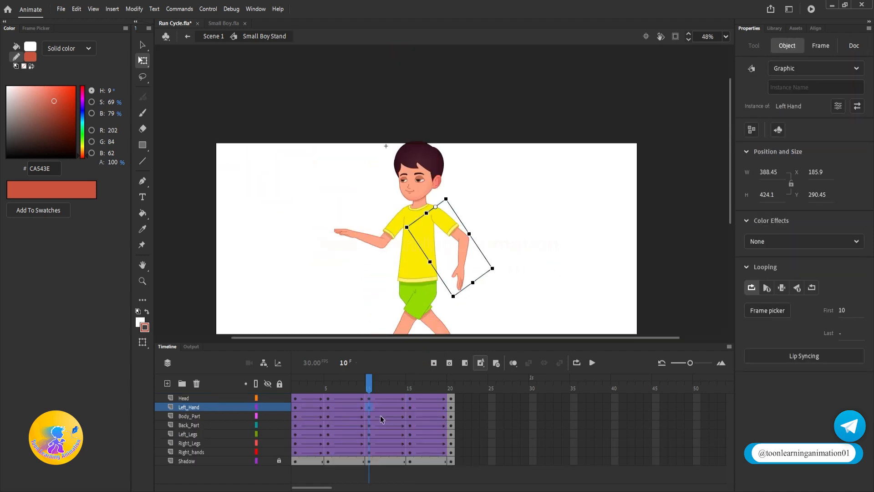
Step: Play the full character timeline to review the revised left arm swing
left_click_drag(368, 395, 295, 392)
left_click_drag(535, 255, 530, 209)
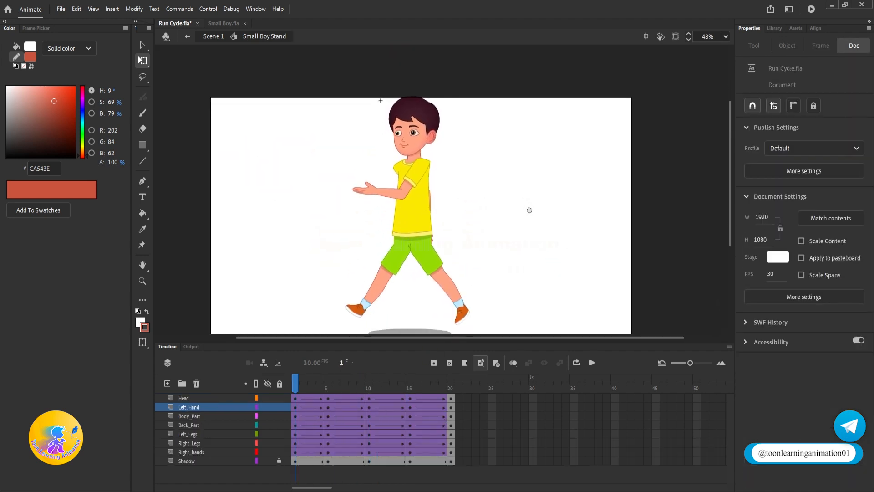
key("Return")
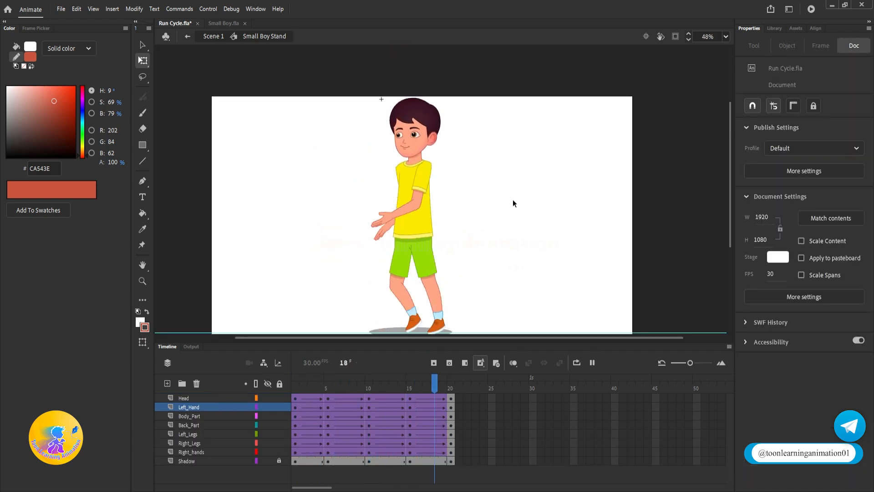
key("Return")
mouse_move(489, 226)
left_mouse_down()
mouse_move(501, 214)
mouse_move(505, 225)
left_mouse_up()
key("v")
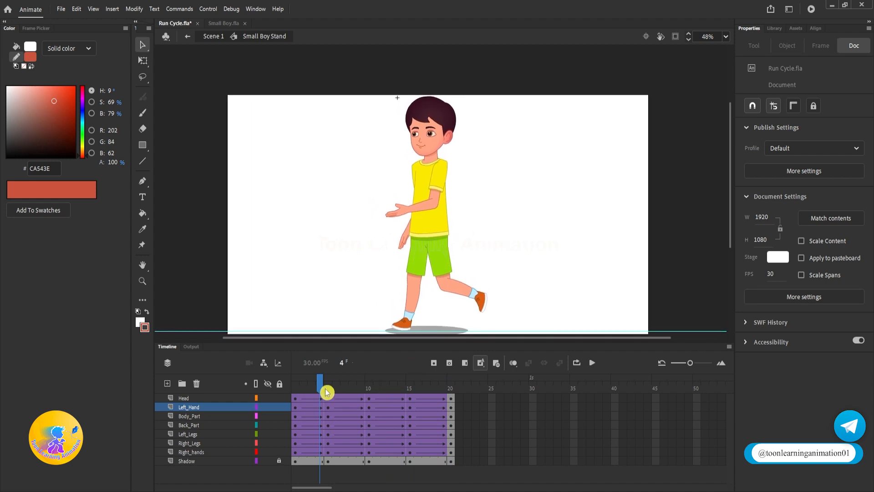
left_click_drag(325, 391, 292, 387)
key("Return")
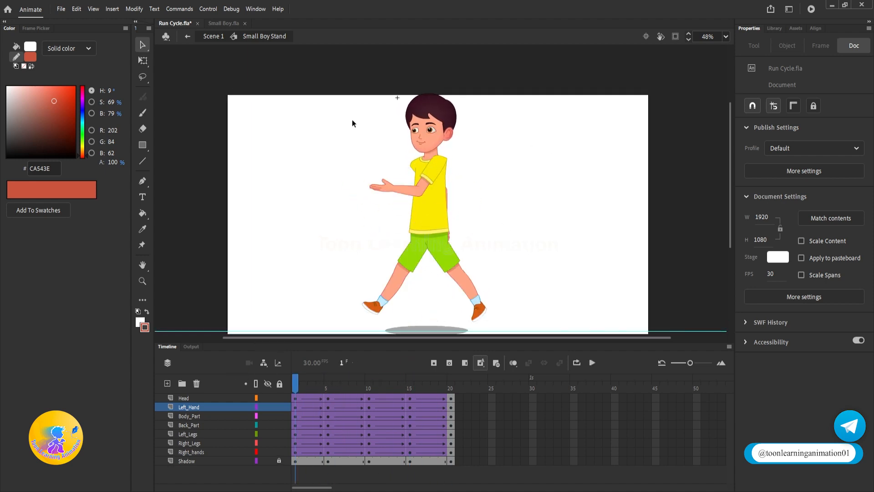
Step: Raise all the character's body parts except the shadow to Y -41 at frames 1, 10 and 20
left_click_drag(342, 99, 604, 302)
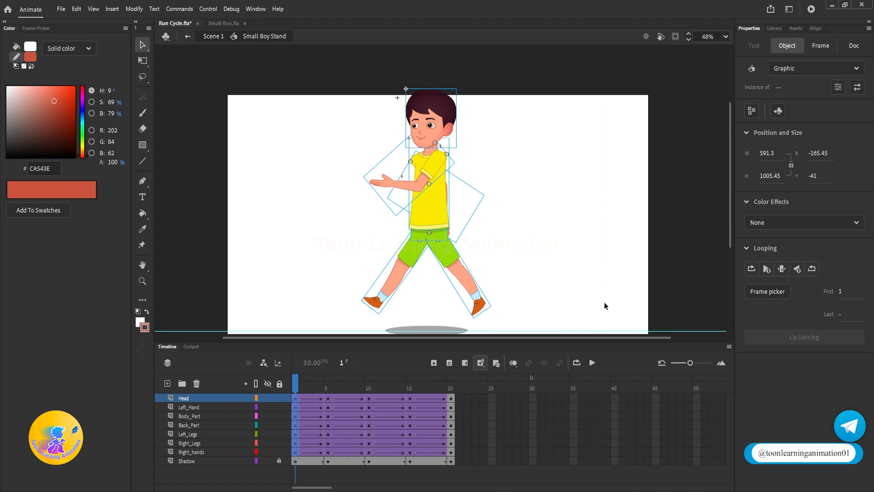
left_click(368, 383)
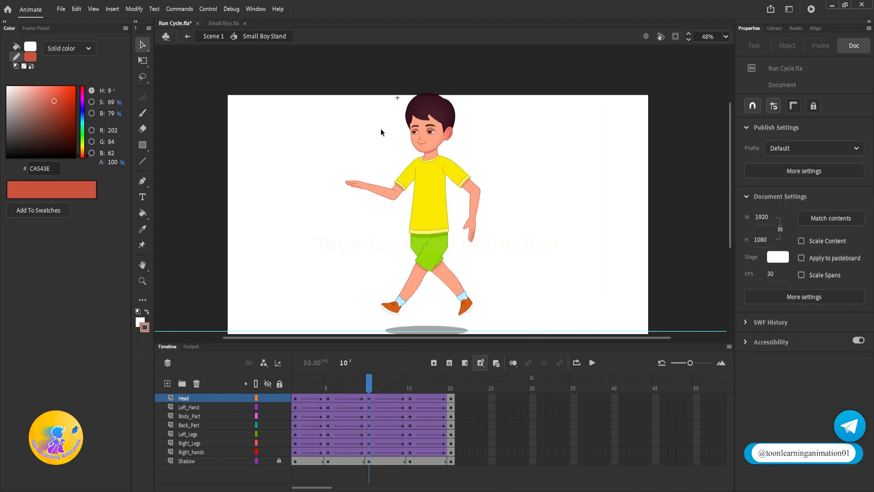
left_click_drag(345, 100, 530, 283)
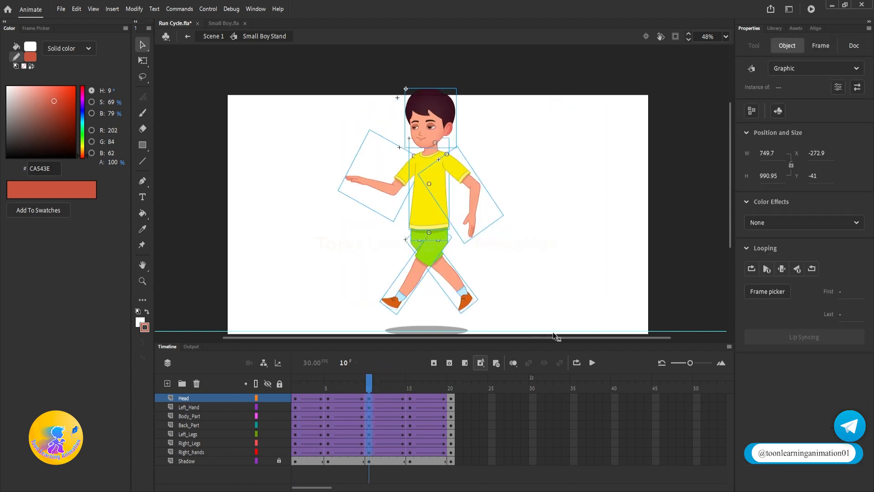
left_click(450, 383)
left_click_drag(345, 107, 635, 320)
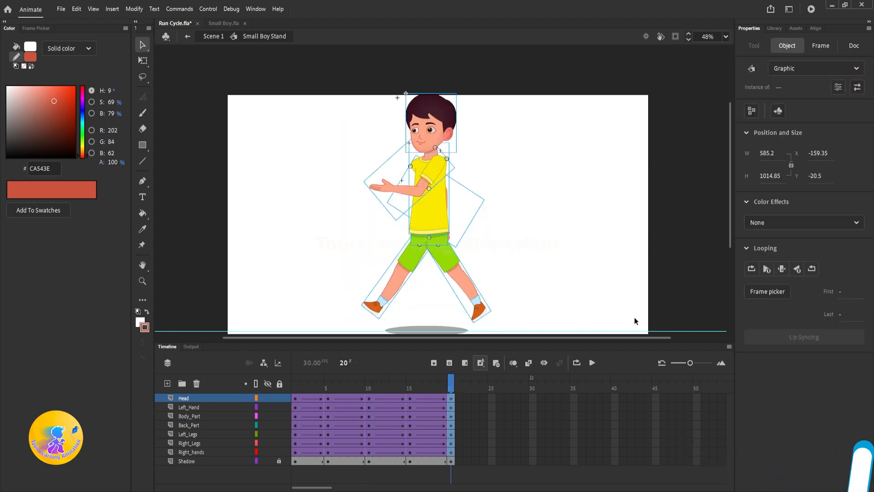
left_click(603, 241)
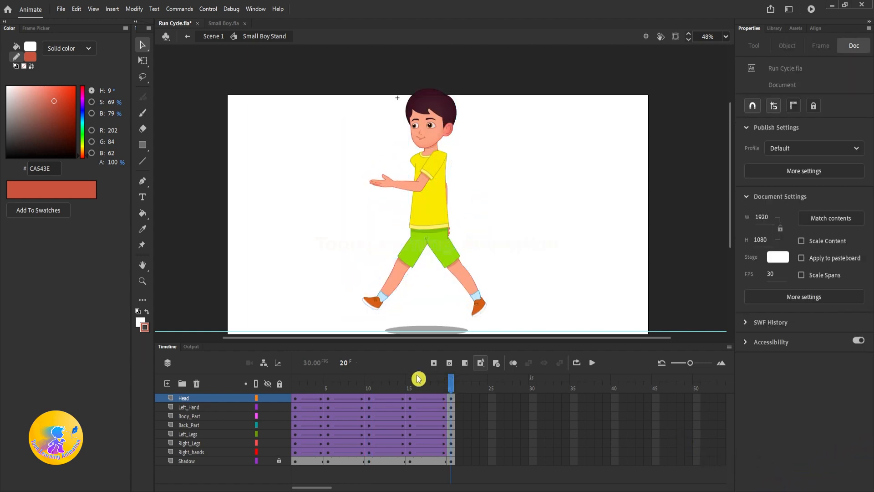
Step: Play back the run cycle to check the higher body bounce
key("Return")
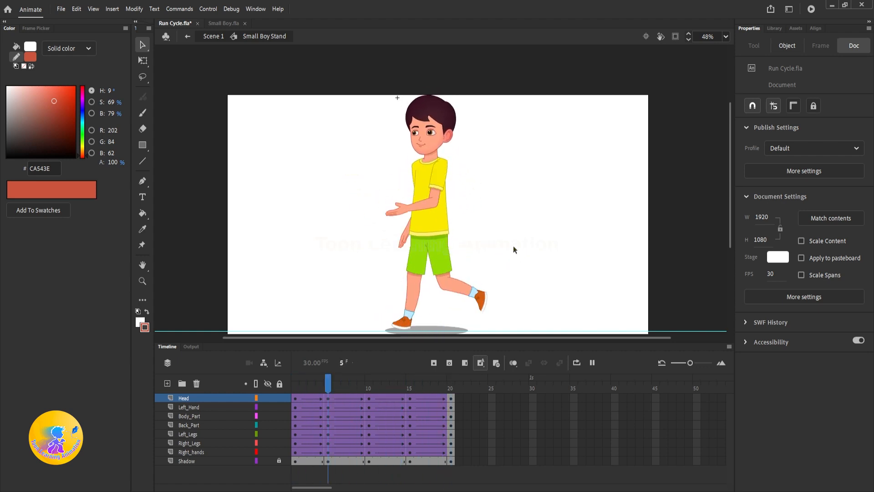
key("Return")
left_click_drag(512, 264, 524, 231)
Step: At frame 5, select both arms and the head and nudge them down to Y 2.65
left_click(329, 388)
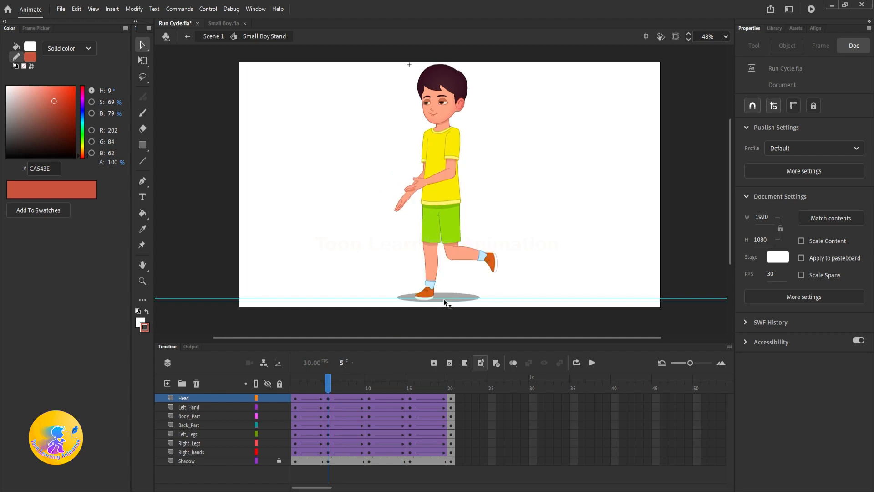
scroll(434, 286, "up", 3)
scroll(457, 175, "down", 3)
scroll(548, 159, "up", 3)
scroll(360, 244, "up", 1)
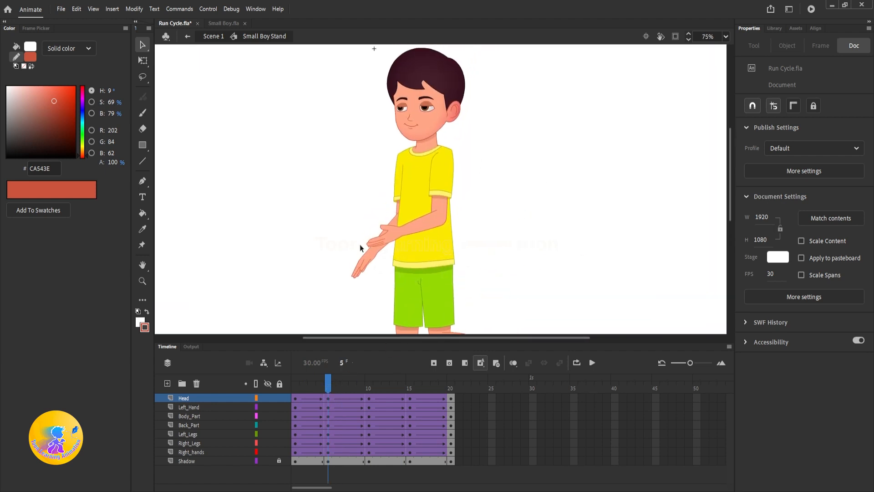
left_click(360, 260)
left_click(401, 234, "shift")
left_click(441, 88, "shift")
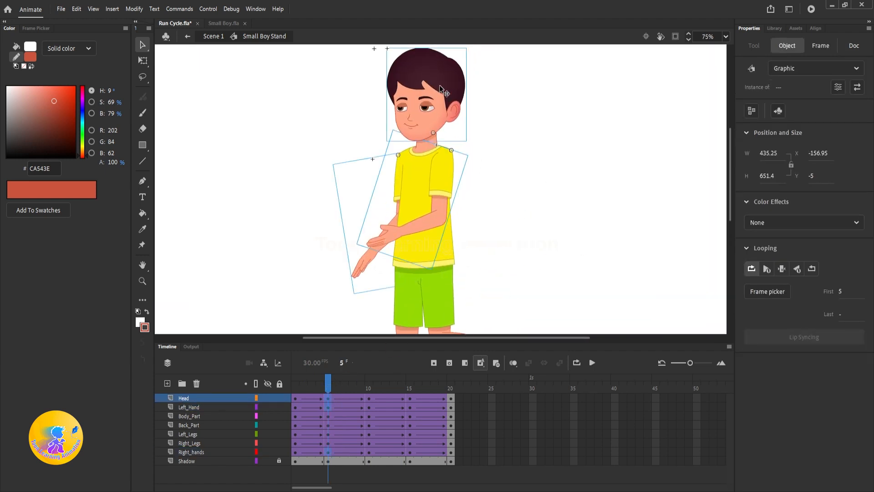
scroll(437, 97, "up", 2)
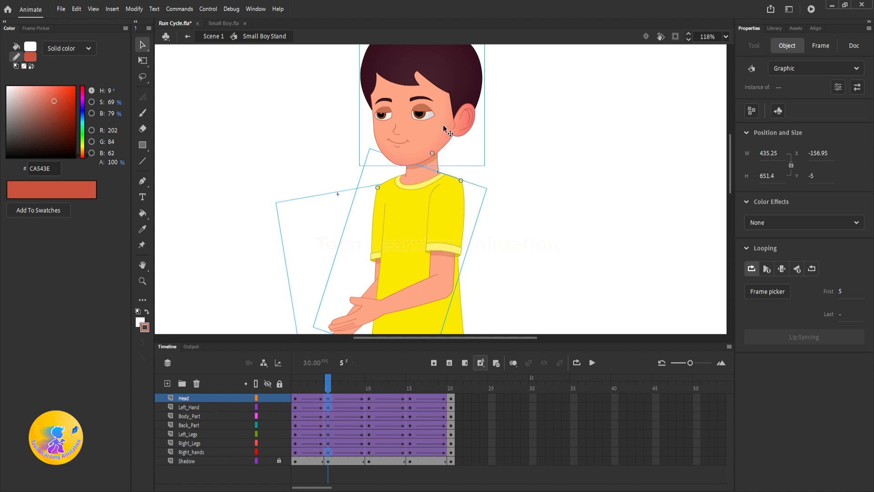
key("Down")
key("Down")
key("Down")
key("Down")
key("Down")
key("Down")
key("Down")
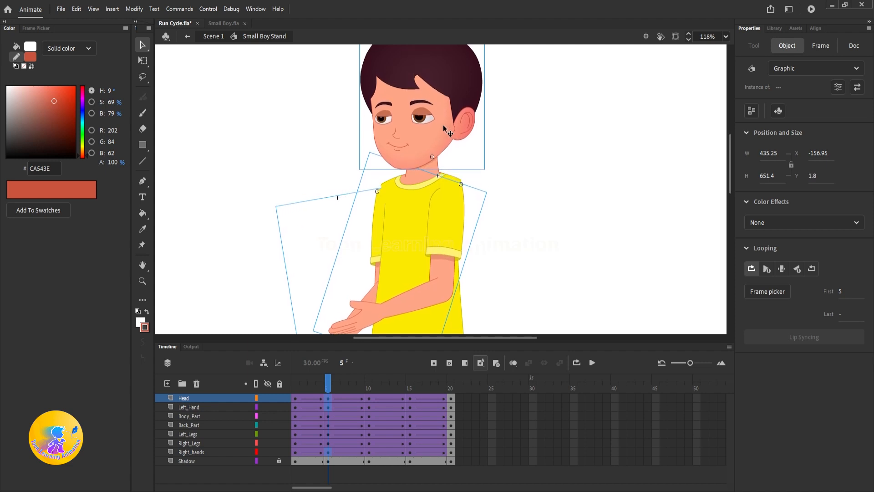
Step: At frame 5, select the torso, back part and both legs together and slightly squash their height from the upper edge
scroll(457, 144, "down", 3)
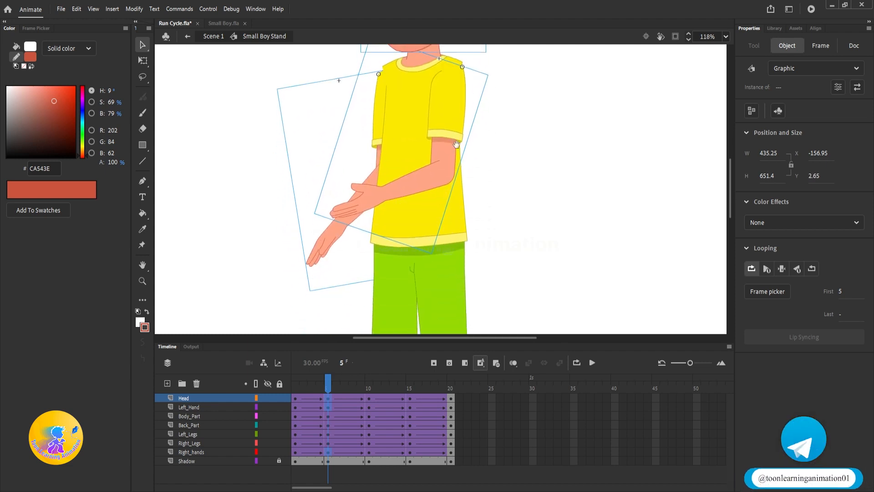
left_click_drag(597, 212, 375, 312)
scroll(435, 178, "up", 1)
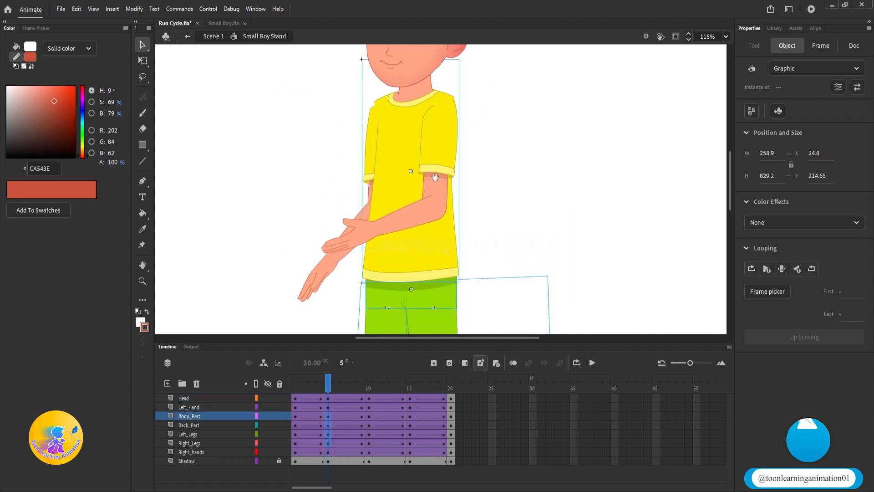
scroll(434, 178, "up", 1)
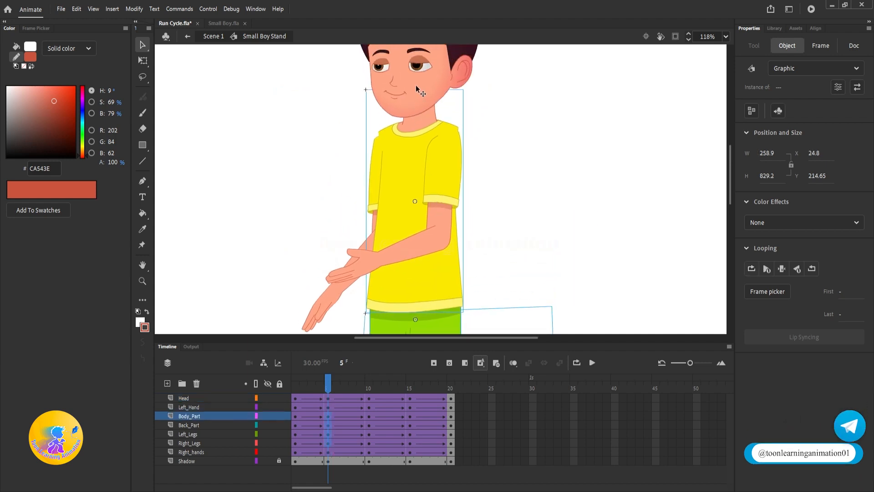
key("q")
scroll(441, 96, "up", 4)
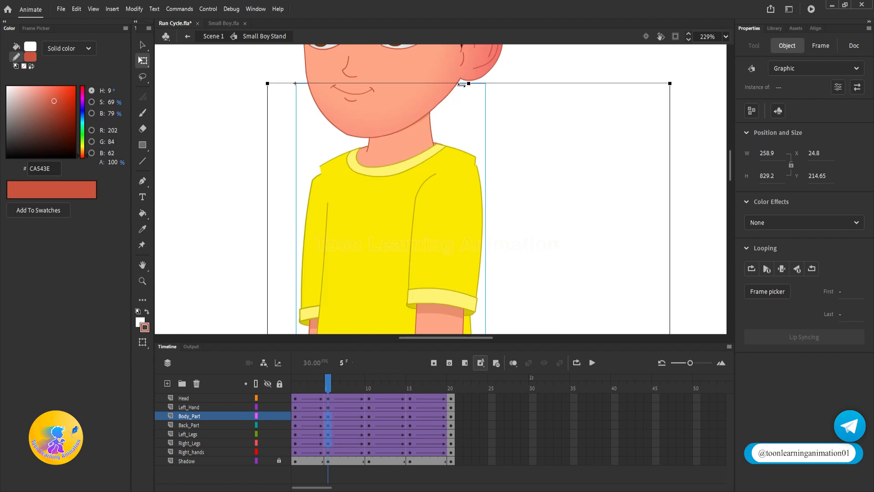
left_click_drag(468, 83, 468, 93)
scroll(455, 111, "down", 6)
Step: At frame 15, select the head and both arms and nudge them down to Y 6.2
left_click(402, 442)
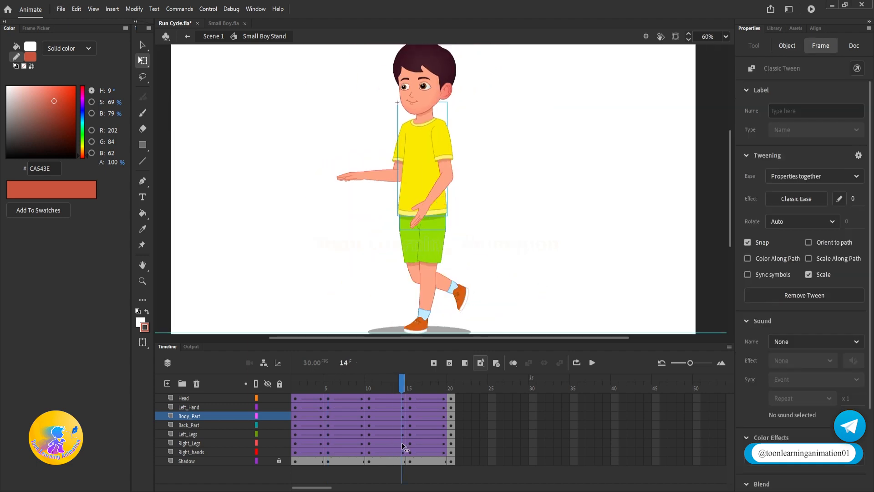
left_click(412, 445)
left_click(470, 117)
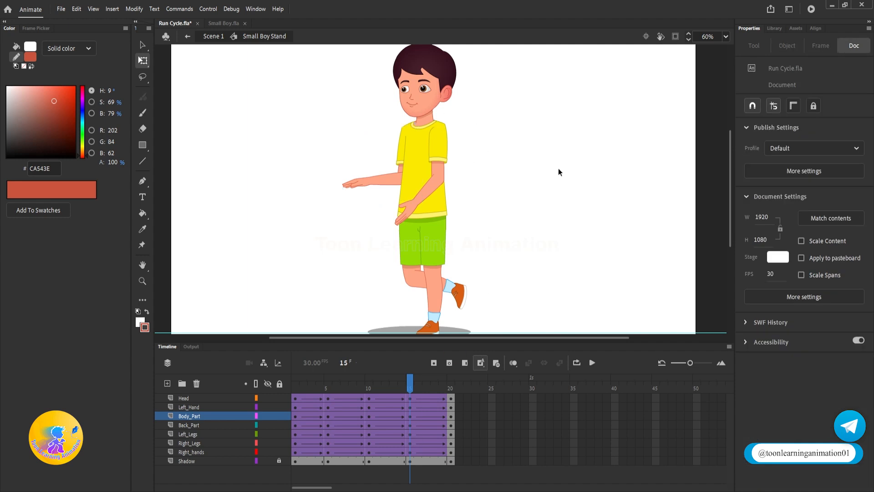
scroll(410, 129, "up", 5)
left_click(422, 81)
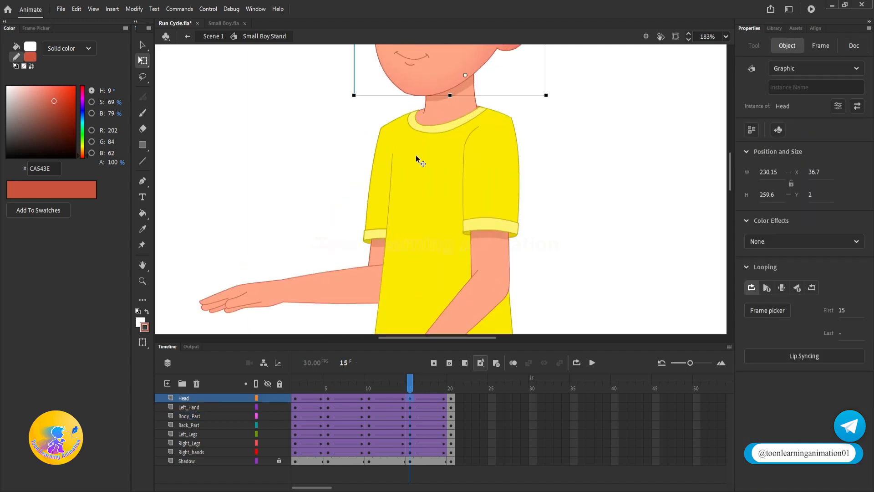
left_click(337, 296)
scroll(458, 225, "up", 2)
scroll(458, 225, "down", 1)
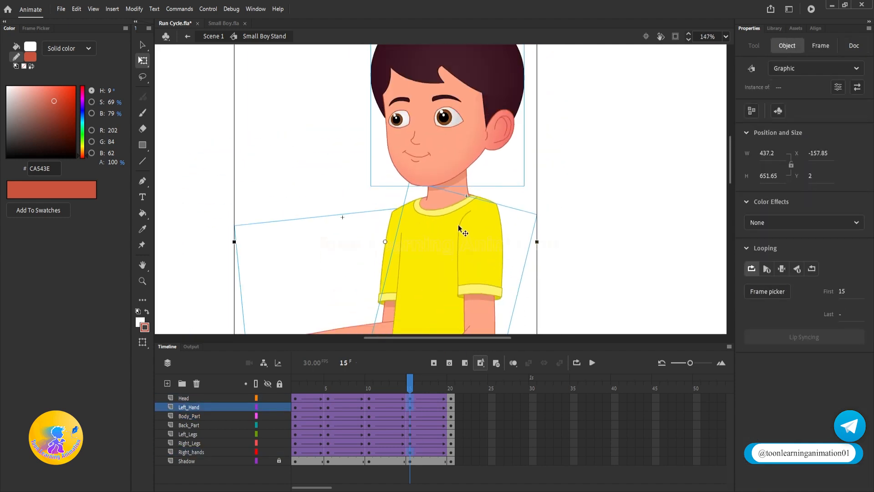
key("Down")
key("Down")
key("Down")
key("Down")
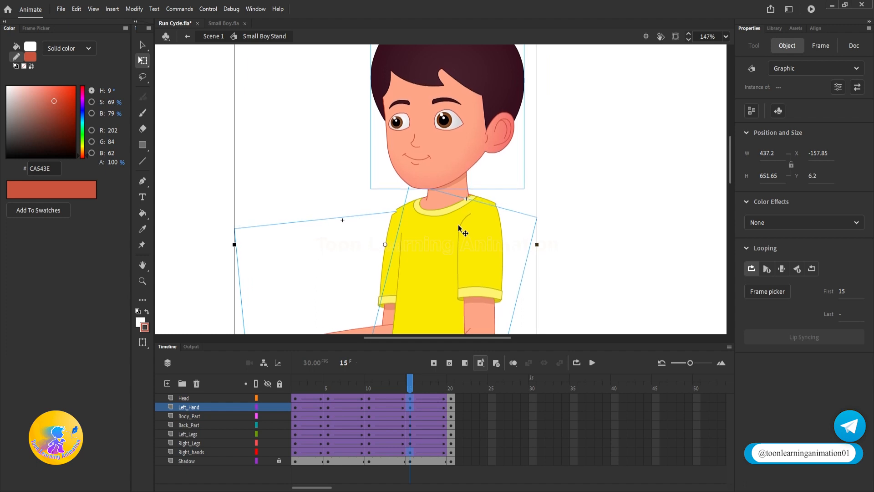
key("Escape")
scroll(435, 240, "down", 4)
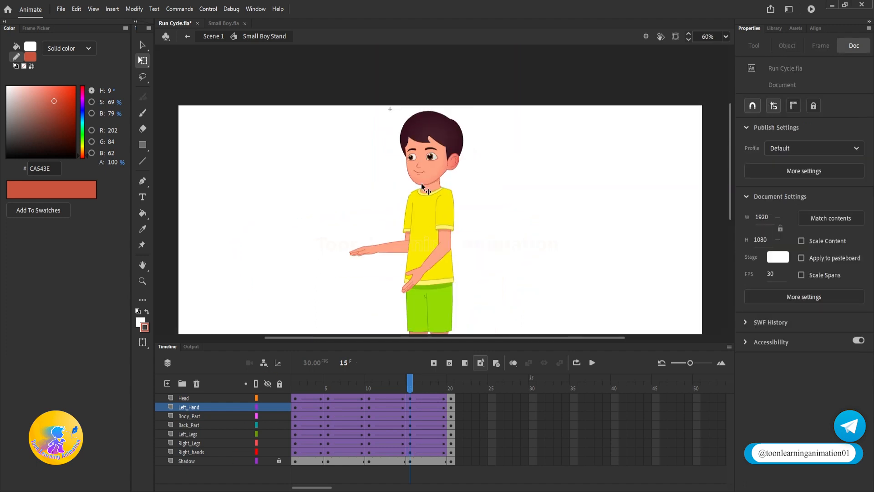
Step: At frame 15, select the torso and legs together and squash them from the upper edge to a height of 825.5
left_click_drag(483, 249, 386, 307)
scroll(392, 189, "up", 3)
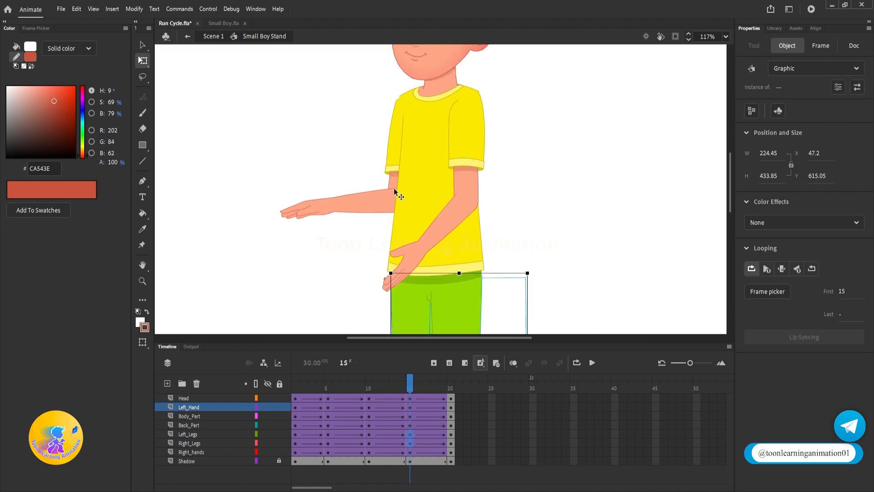
left_click(412, 180)
left_click_drag(489, 132, 469, 58)
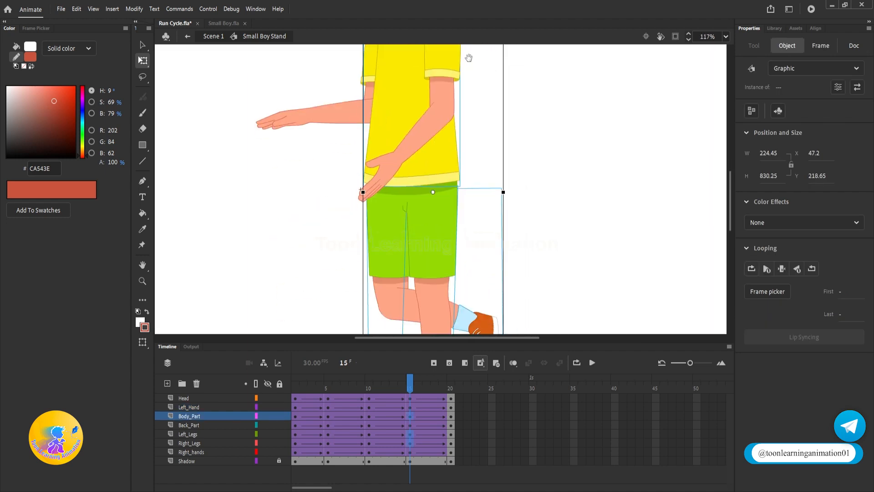
left_click_drag(524, 131, 511, 269)
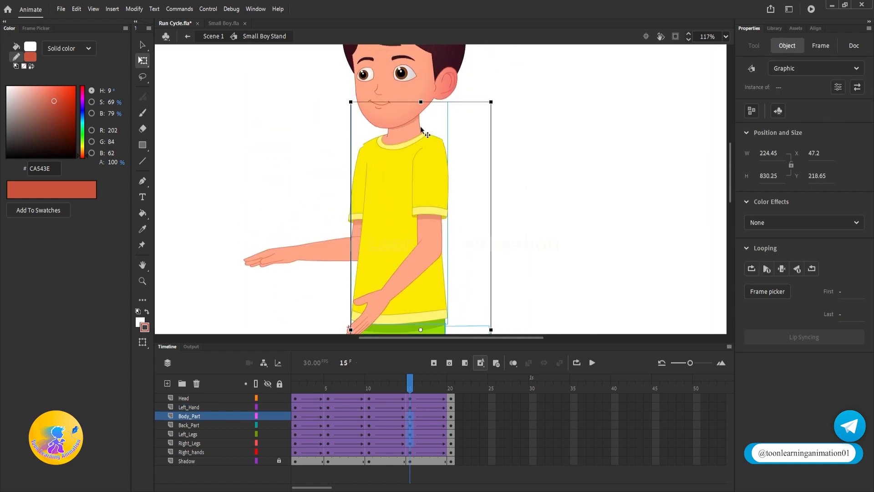
scroll(420, 96, "up", 5)
left_click_drag(424, 111, 425, 120)
scroll(478, 130, "down", 6)
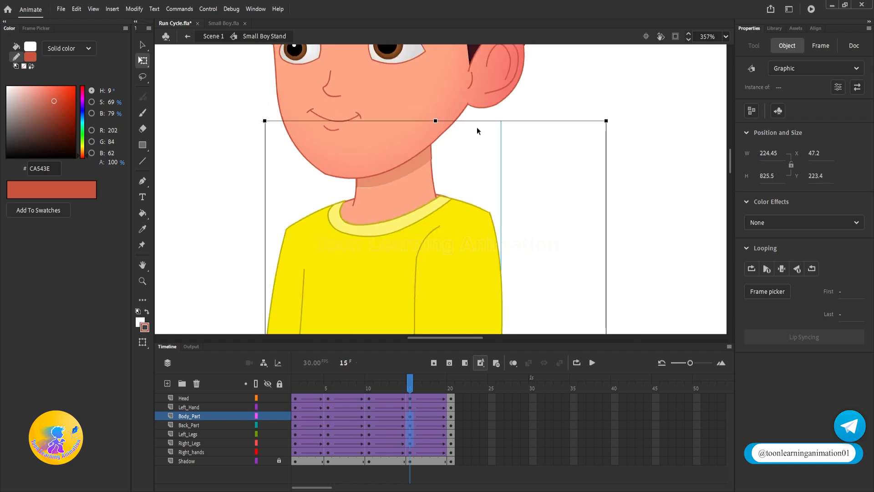
Step: Examine the Head symbol's inner animation and compare its keyframes with the pose keyframes of the character timeline
left_click(424, 392)
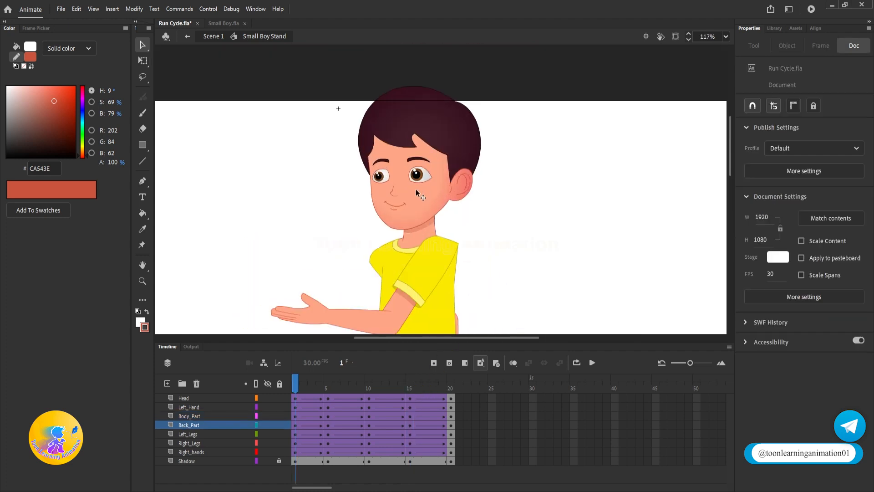
double_click(416, 189)
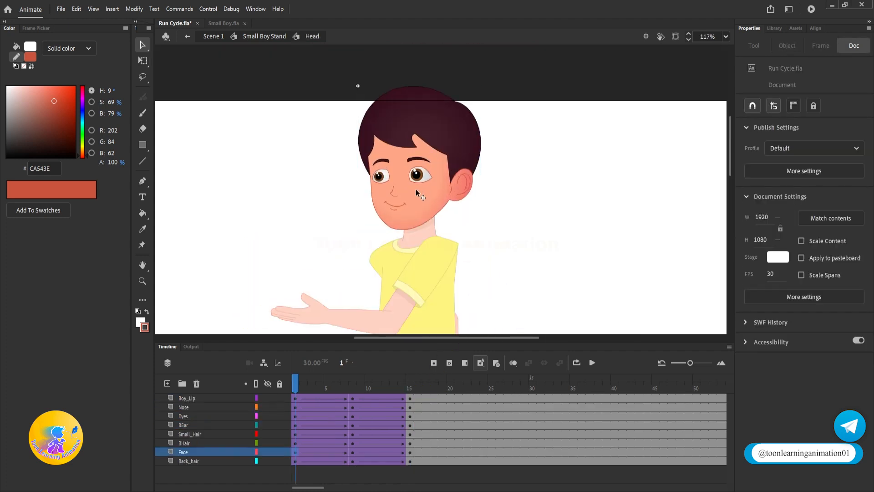
left_click(522, 249)
double_click(521, 244)
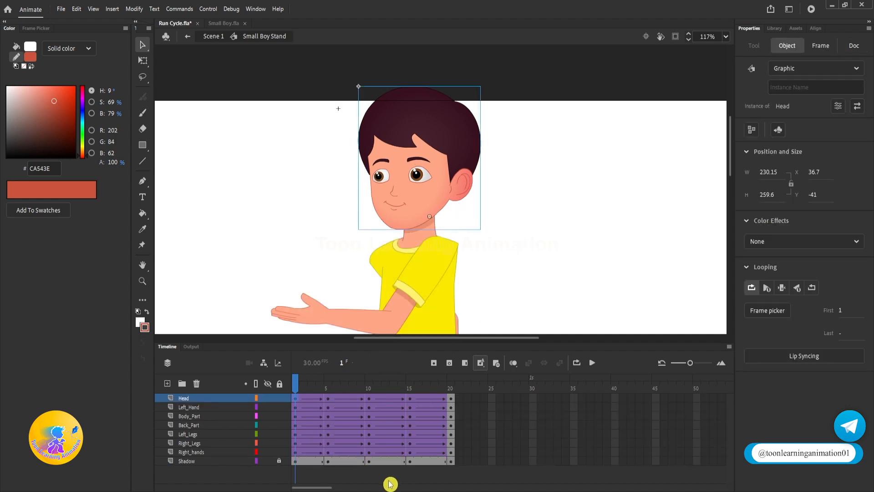
double_click(436, 155)
double_click(492, 278)
left_click(327, 385)
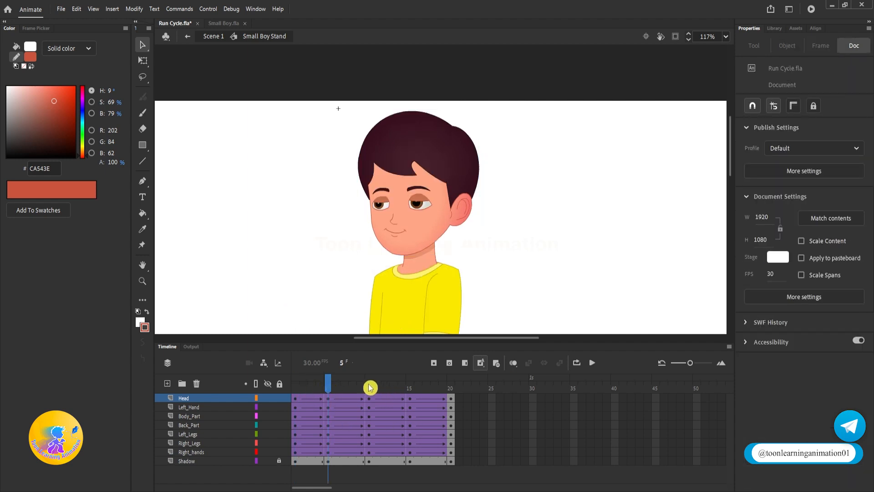
mouse_move(370, 387)
left_mouse_down()
mouse_move(451, 388)
mouse_move(385, 387)
left_mouse_up()
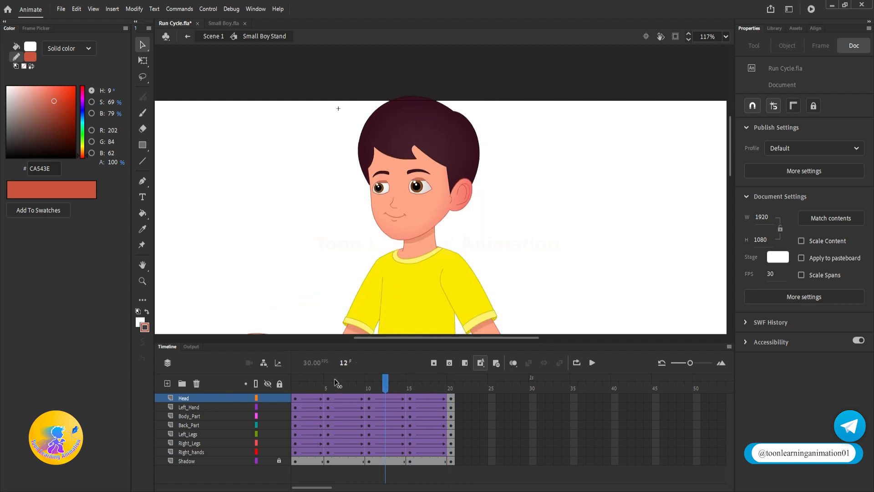
left_click(335, 379)
Step: Inside the Head symbol, remove frames 5-7 and the surplus before the last keyframe on all layers, placing keyframes at frames 5 and 10
double_click(374, 157)
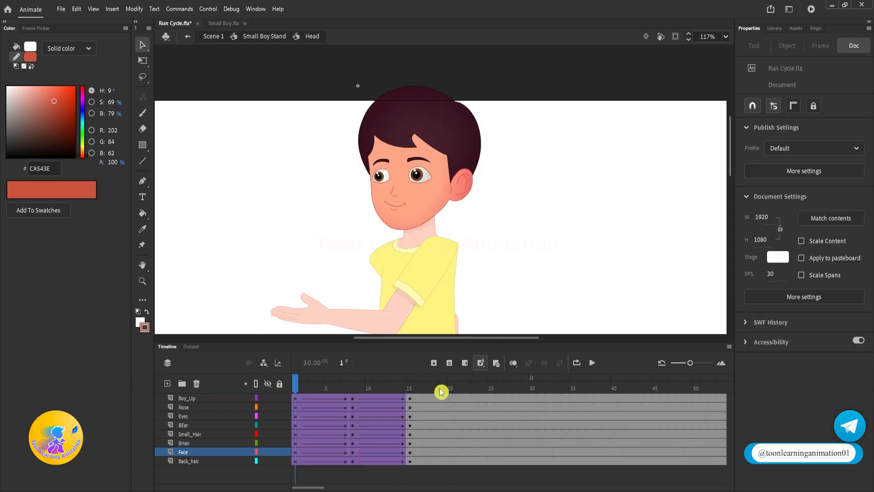
left_click(353, 395)
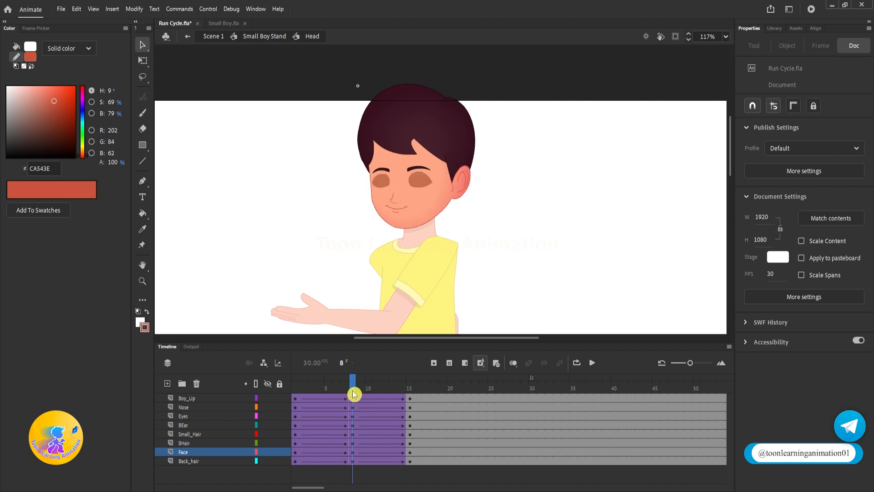
left_click_drag(348, 399, 328, 480)
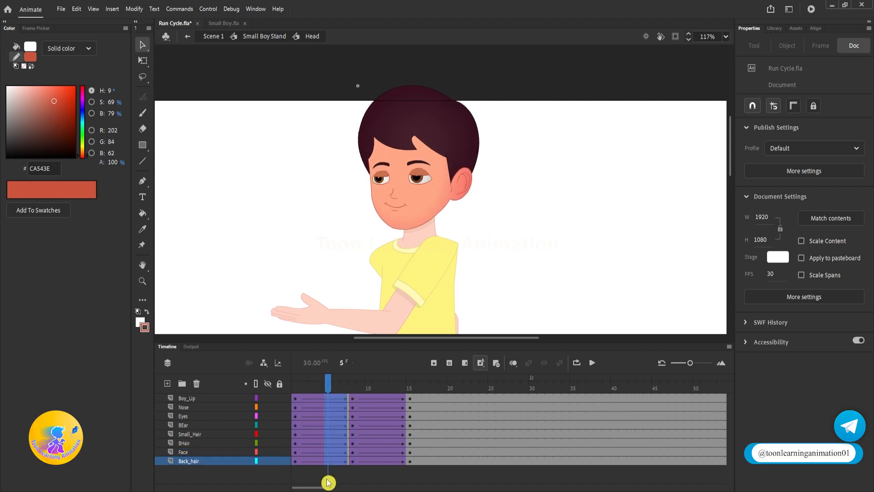
left_click_drag(379, 400, 368, 470)
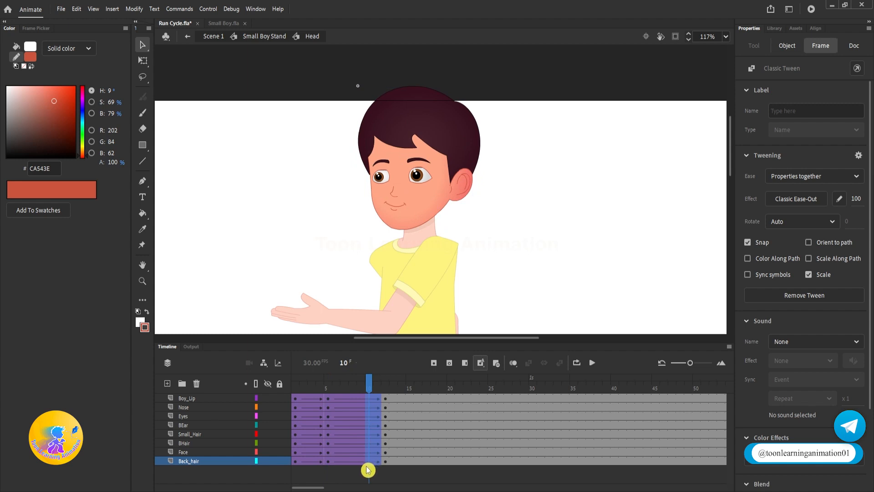
key("shift+F5")
Step: Duplicate frames 1 to 10 of all Head symbol layers so that the copy starts at frame 10
left_click(368, 387)
left_click_drag(368, 396, 295, 465)
left_click_drag(315, 428, 394, 419)
left_click_drag(394, 383, 370, 383)
key("shift+F5")
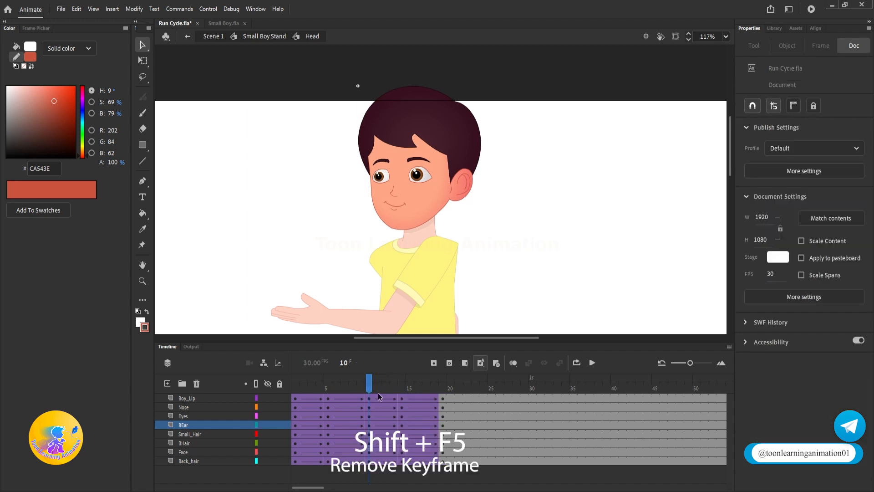
Step: Insert one frame at frame 12 on all Head symbol layers so the copied keyframes fall on frames 15 and 20
left_click_drag(445, 385, 387, 390)
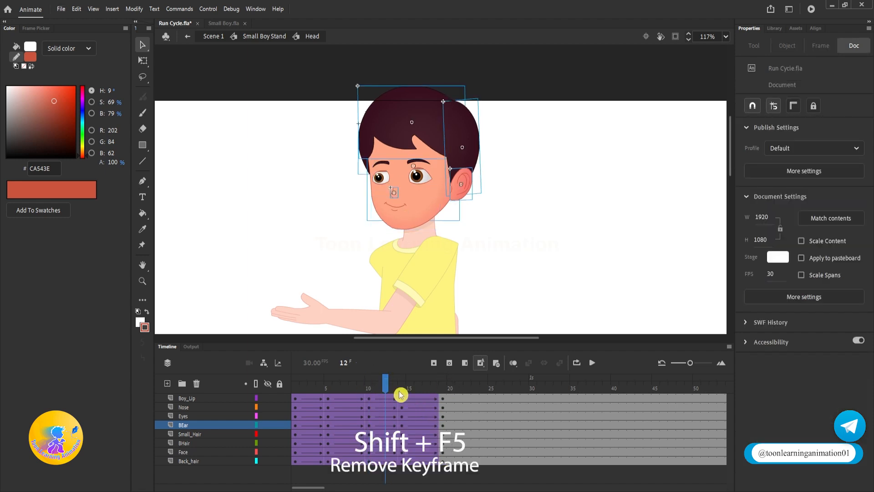
key("F5")
left_click(411, 389)
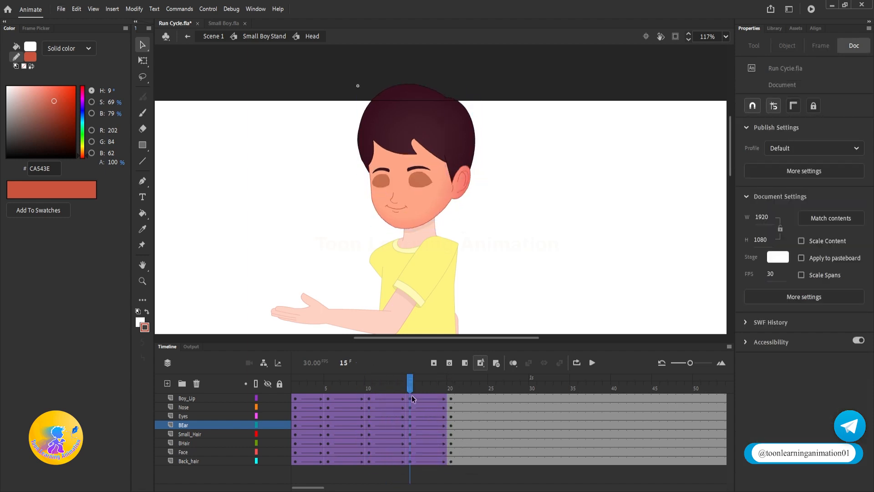
left_click(453, 386)
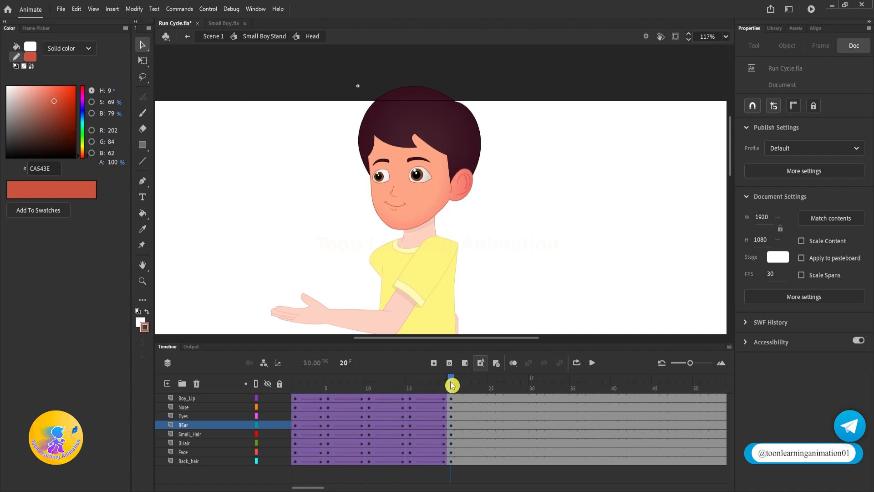
Step: Select the animated frames on every Head symbol layer and apply Synchronize Symbols
left_click_drag(465, 403, 295, 461)
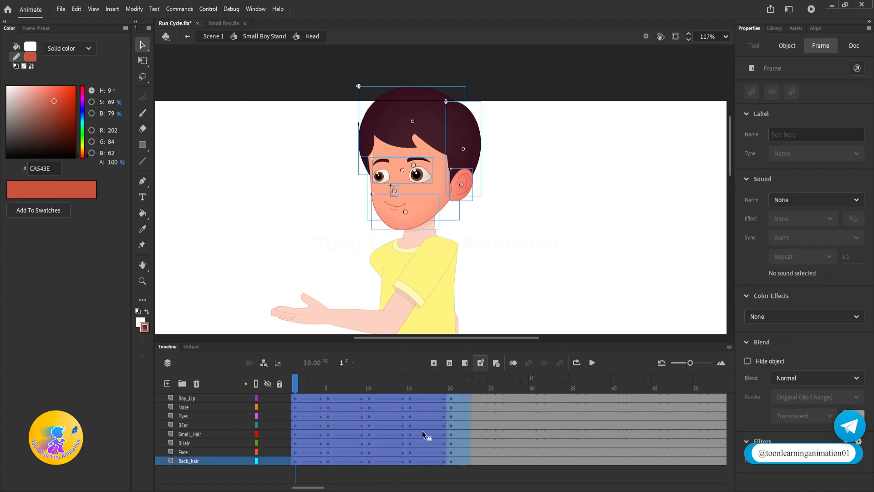
right_click(425, 433)
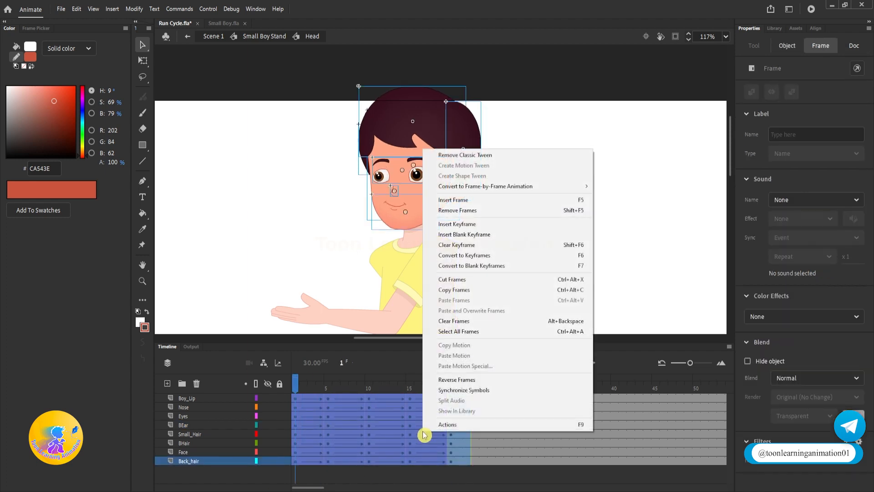
left_click(450, 392)
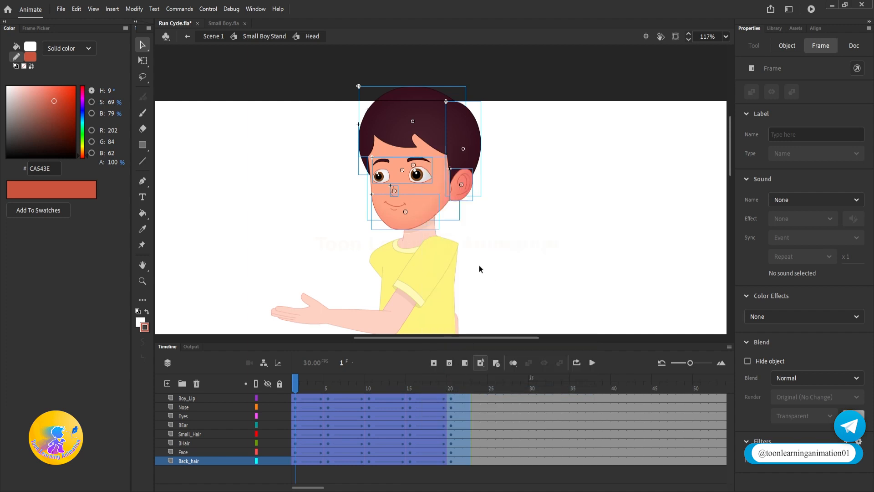
left_click(478, 265)
Step: Scrub through the retimed head animation and return to the full character timeline
left_click_drag(300, 385, 418, 431)
left_click_drag(449, 438, 330, 426)
double_click(547, 247)
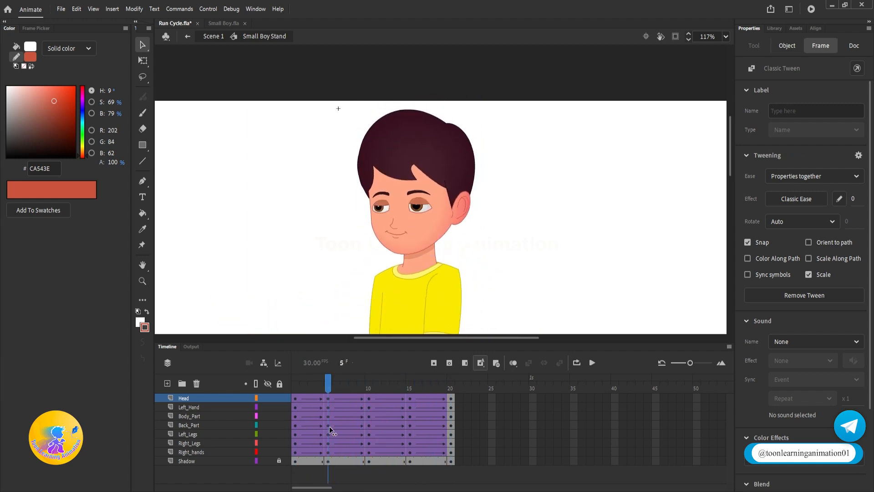
Step: Squash the head from its upper edge to a height of 252 at frame 5 and 251.15 at frame 15
left_click(431, 193)
key("q")
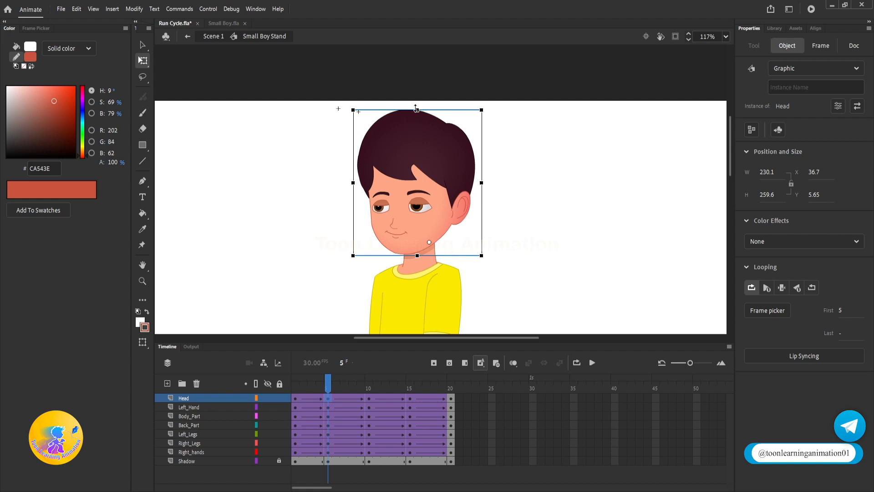
left_click_drag(419, 108, 417, 114)
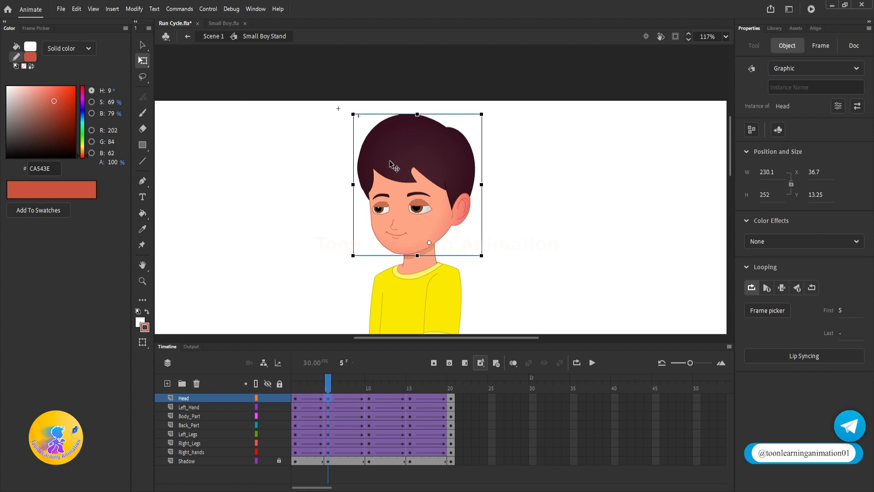
left_click(410, 381)
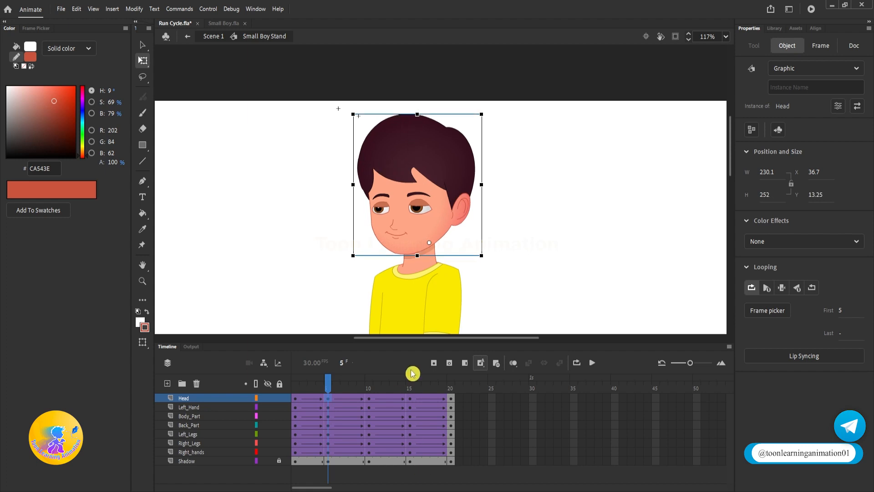
left_click(394, 181)
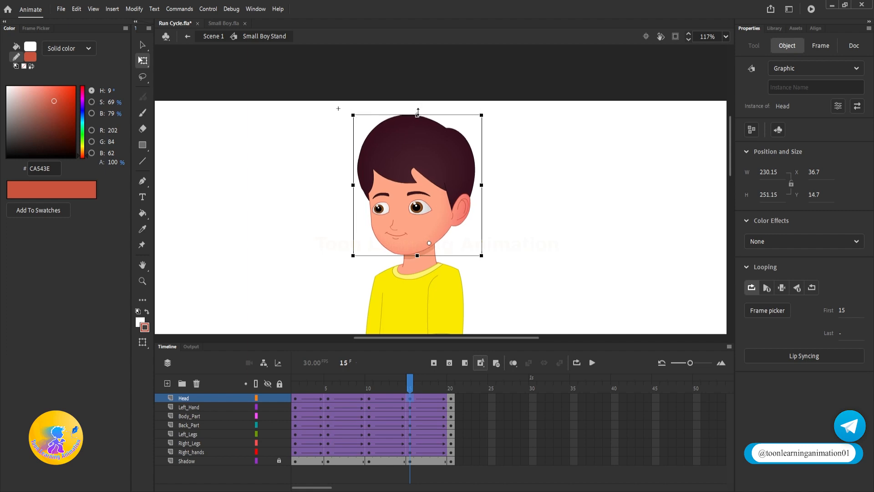
Step: Select the head, torso and both hands at frame 5 and place their shared transformation pivot at the waist
left_click(312, 390)
left_click_drag(312, 390, 327, 391)
key("v")
scroll(472, 238, "down", 4)
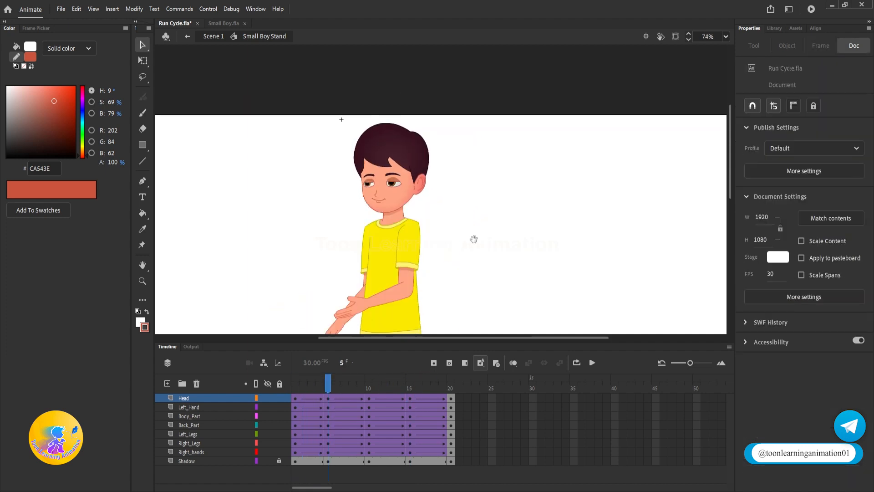
left_click_drag(472, 238, 466, 207)
scroll(445, 212, "down", 1)
left_click_drag(315, 109, 543, 268)
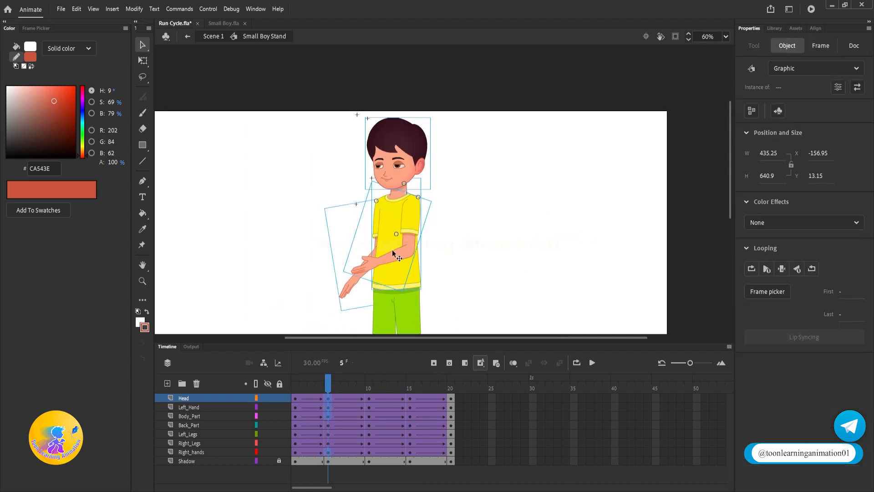
key("q")
left_click_drag(378, 215, 400, 286)
scroll(404, 291, "up", 5)
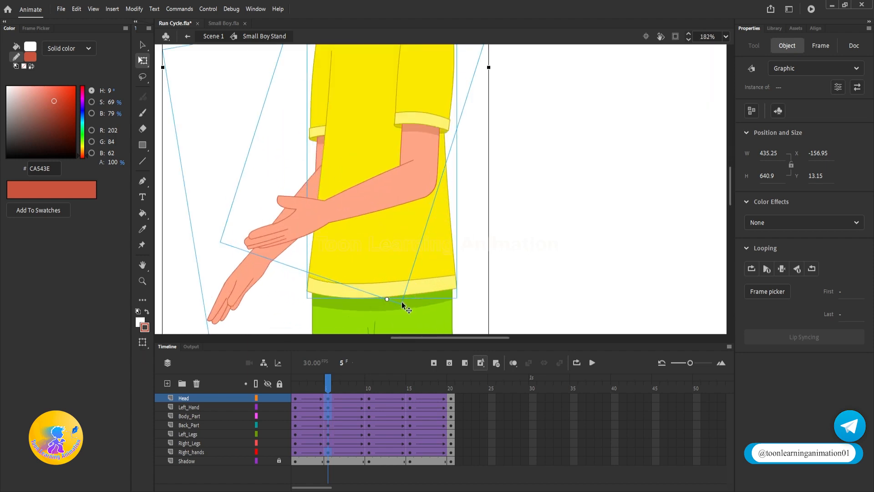
Step: Rotate the selected upper body slightly forward around the waist at frame 5
scroll(402, 302, "down", 4)
left_click_drag(521, 177, 514, 212)
scroll(402, 112, "up", 3)
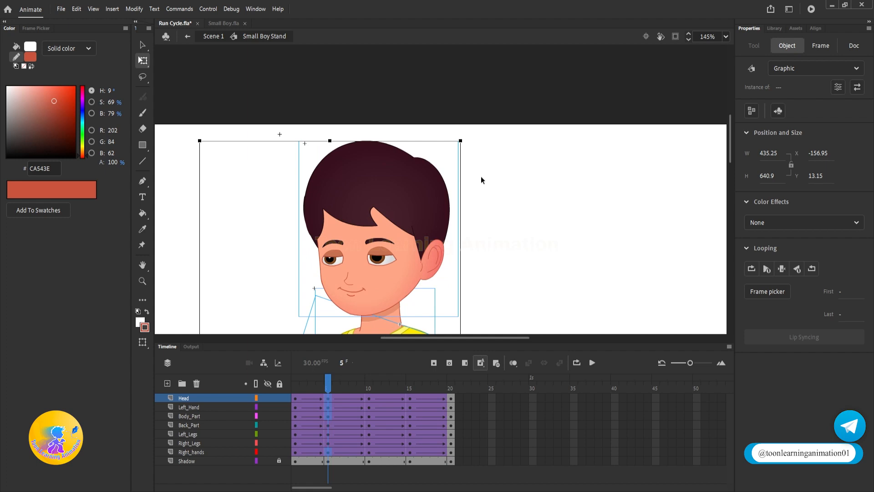
scroll(471, 141, "down", 3)
left_click_drag(467, 139, 459, 135)
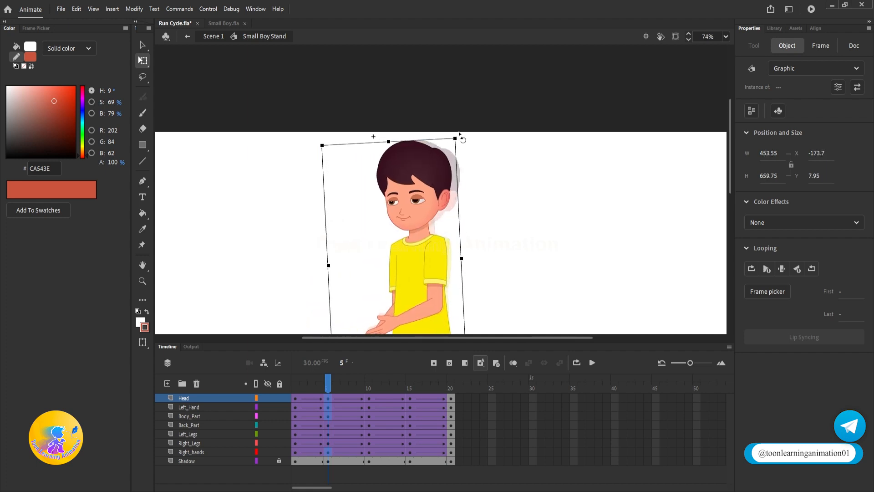
Step: Select the upper body at frame 15, set its pivot at the waist and rotate it slightly forward
left_click(414, 397)
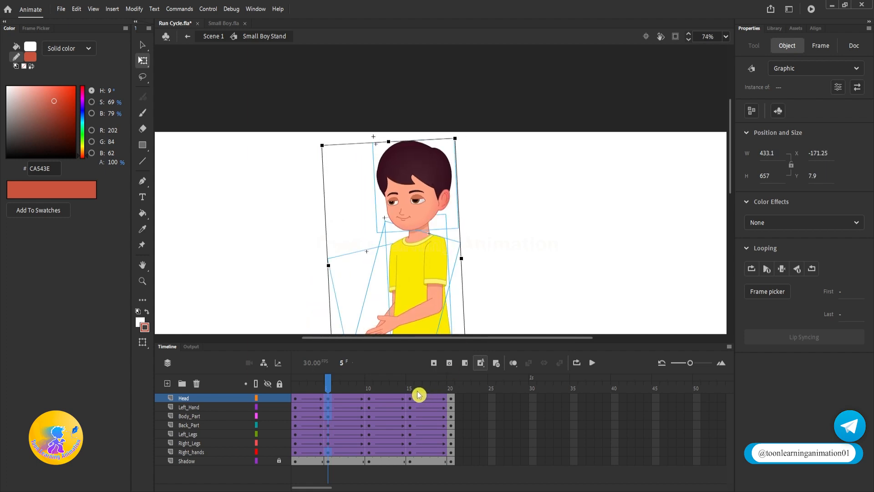
scroll(387, 157, "down", 1)
left_click_drag(332, 137, 502, 263)
scroll(409, 291, "up", 2)
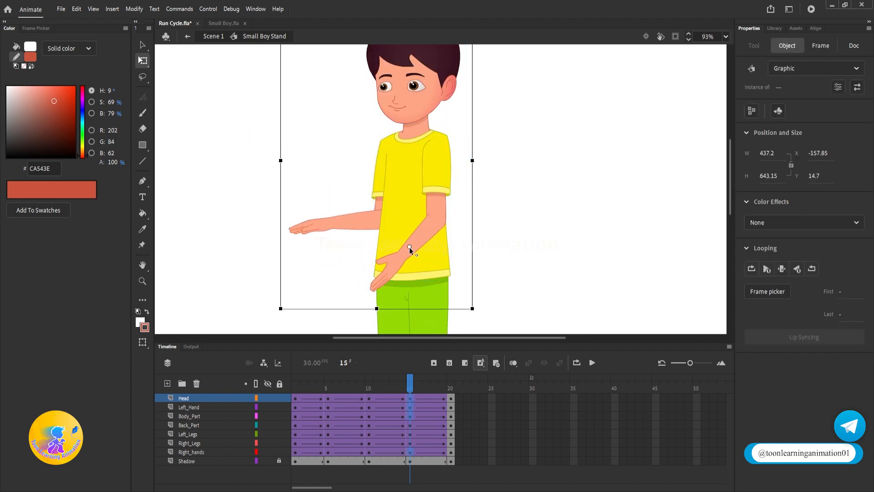
scroll(516, 244, "up", 3)
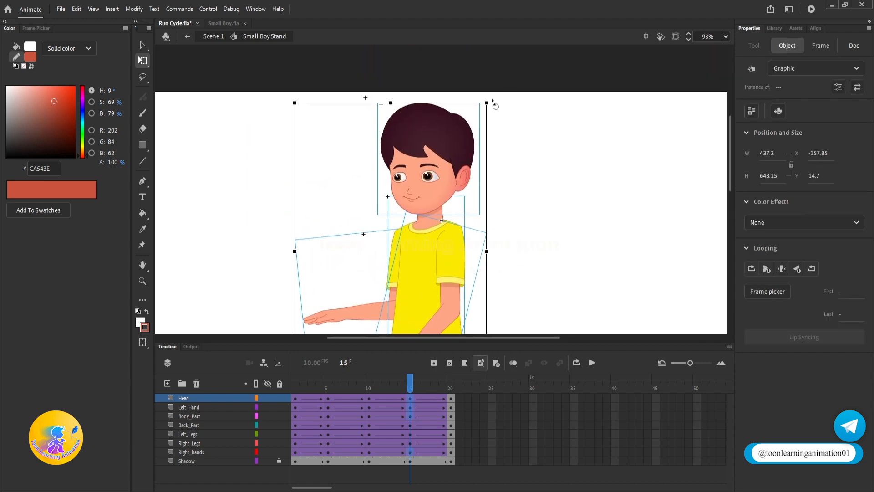
left_click_drag(493, 102, 493, 120)
Step: Rotate the head back to nearly upright at frames 15 and 5 to counter the forward lean
left_click(363, 94)
left_click(365, 107)
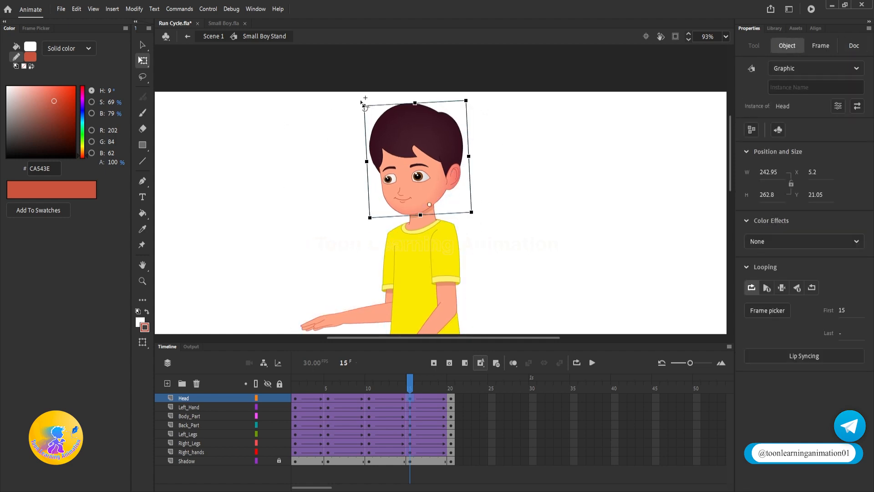
left_click_drag(364, 97, 371, 96)
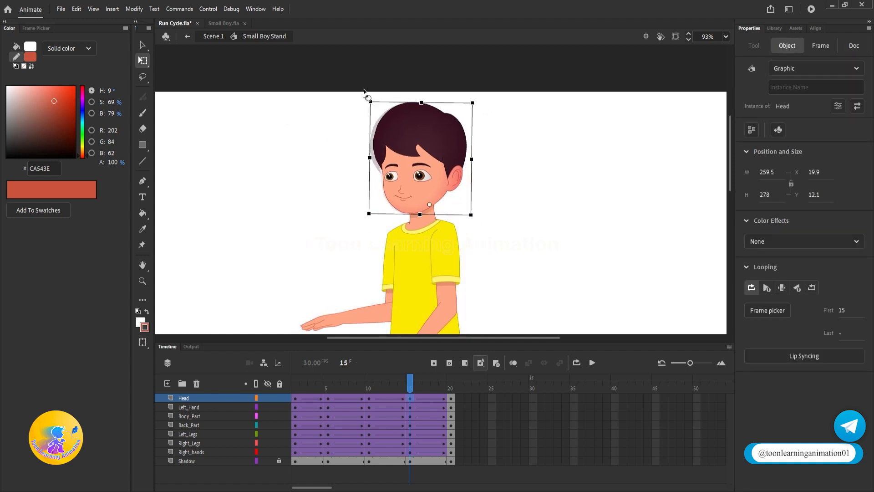
left_click(328, 385)
left_click(387, 158)
left_click_drag(361, 106, 364, 94)
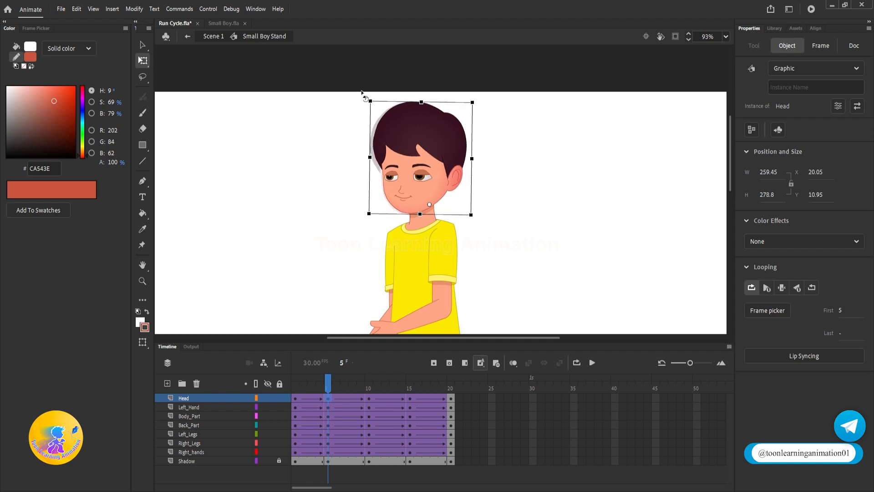
Step: Squash the torso slightly from its upper edge at frame 5, to a height of 396.2, and at frame 15
left_click(360, 282)
scroll(366, 176, "down", 3)
scroll(409, 247, "up", 3)
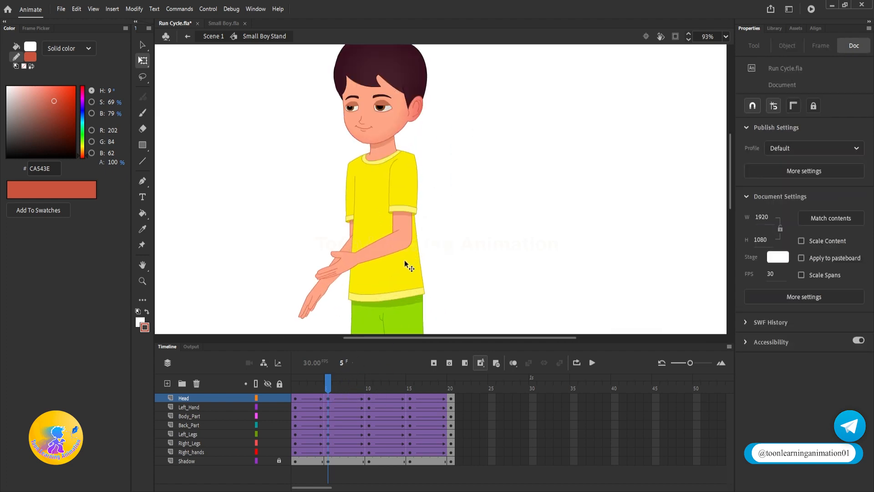
left_click(404, 260)
scroll(378, 136, "up", 2)
left_click_drag(379, 124, 379, 131)
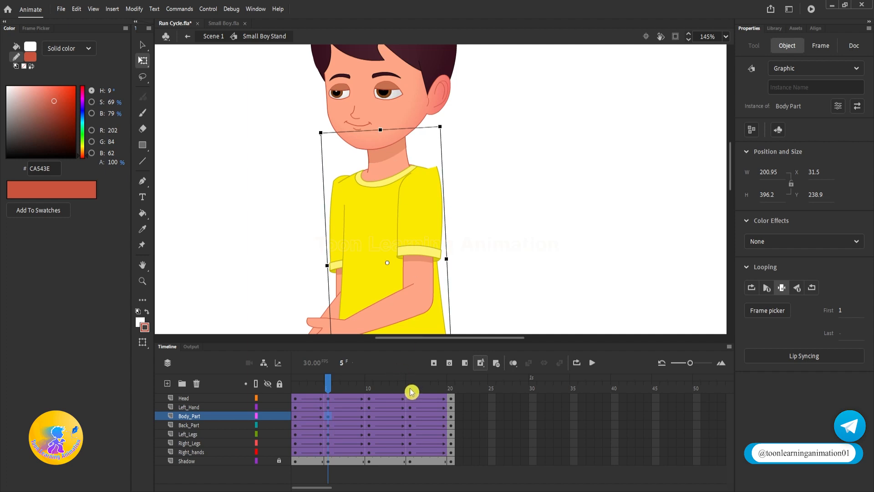
left_click(409, 391)
left_click(389, 248)
left_click_drag(380, 122, 381, 129)
Step: Select the head and both hands at frame 5 and nudge them down to Y 19.25 to meet the squashed torso
left_click(327, 390)
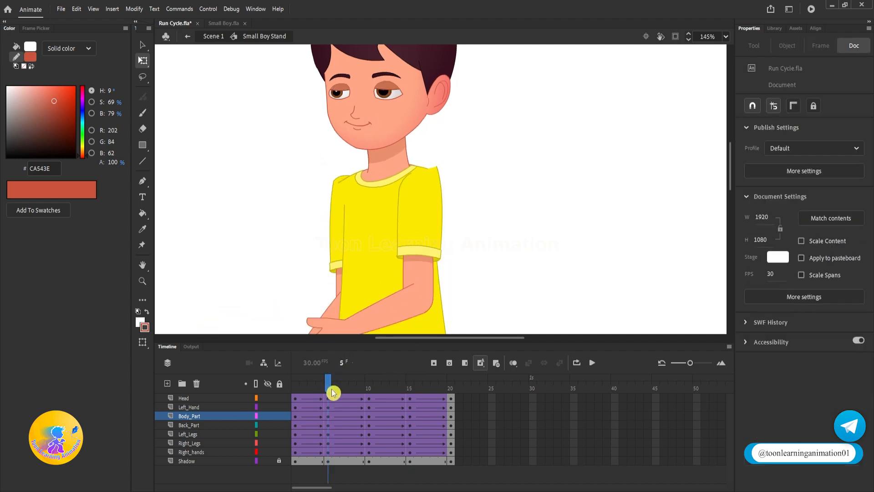
left_click(415, 220)
left_click(425, 213)
left_click(417, 131, "shift")
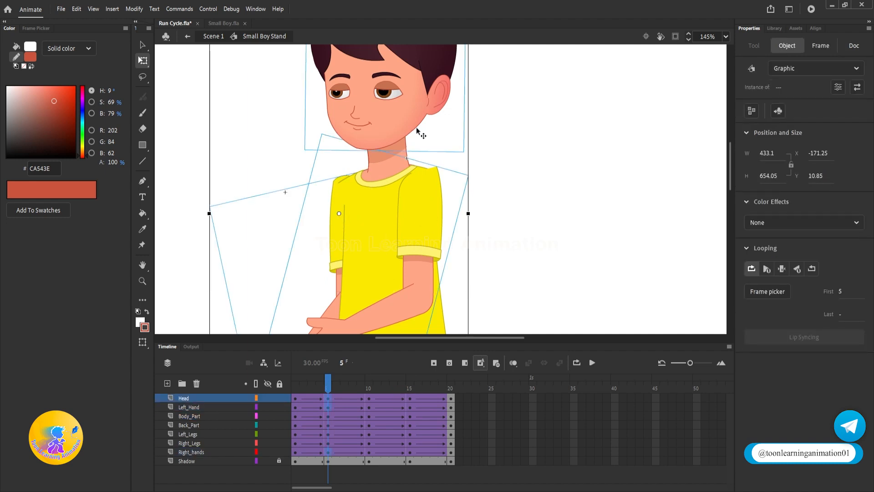
key("Down")
key("Down")
key("Down")
key("Down")
key("Down")
key("Down")
key("Down")
key("Down")
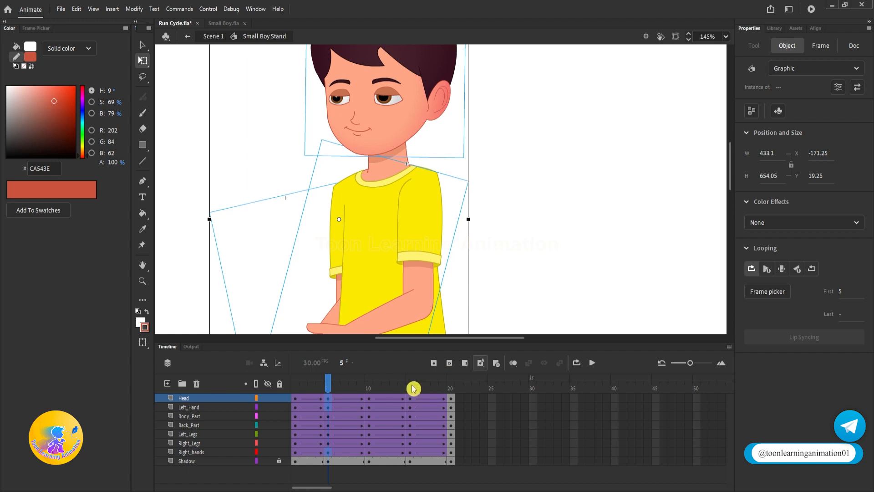
Step: Nudge the head and both hands down to Y 20.45 at frame 15 to meet the squashed torso
left_click(412, 386)
left_click(334, 194)
left_click(419, 218, "shift")
left_click(396, 129, "shift")
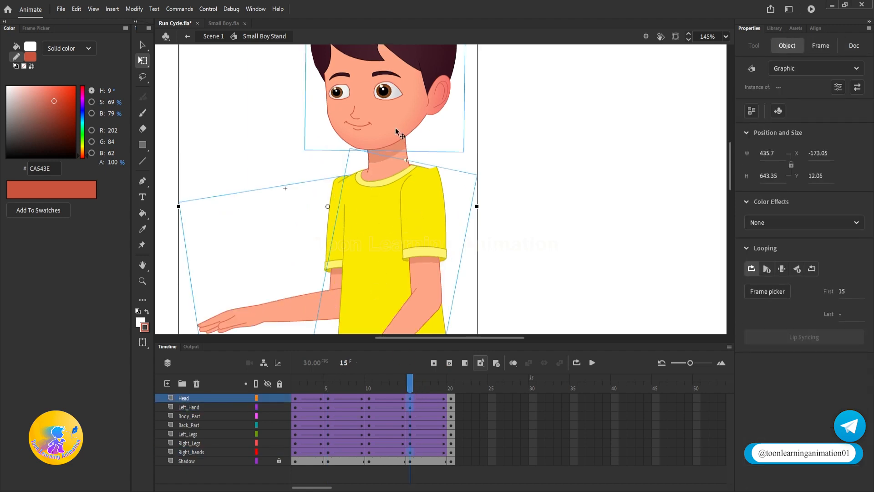
key("Down")
key("Down")
key("Down")
key("Down")
key("Down")
key("Down")
key("Down")
key("Down")
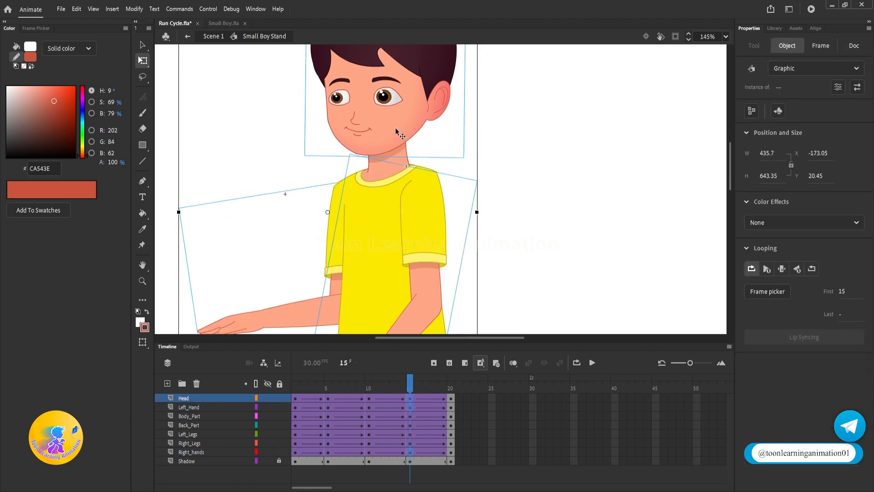
Step: Tilt the head slightly backward around the neck at frames 5 and 15
left_click_drag(416, 384, 209, 373)
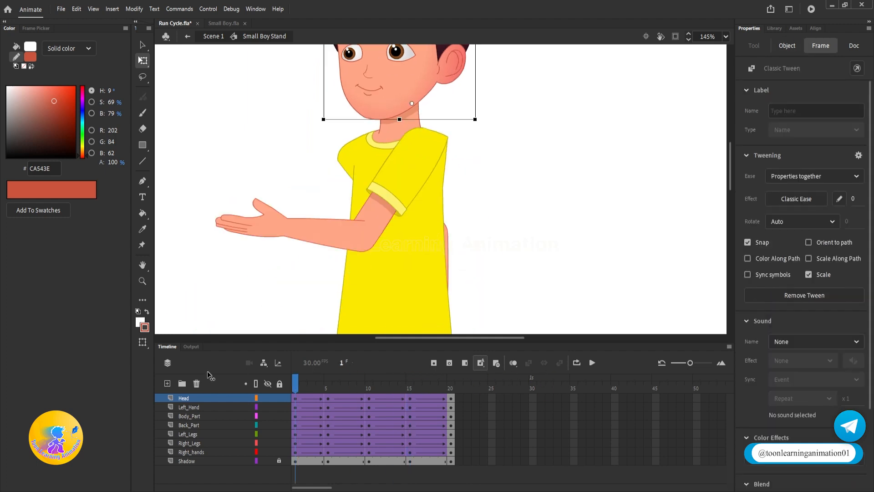
scroll(468, 141, "down", 5)
left_click_drag(311, 382, 303, 424)
scroll(440, 168, "up", 4)
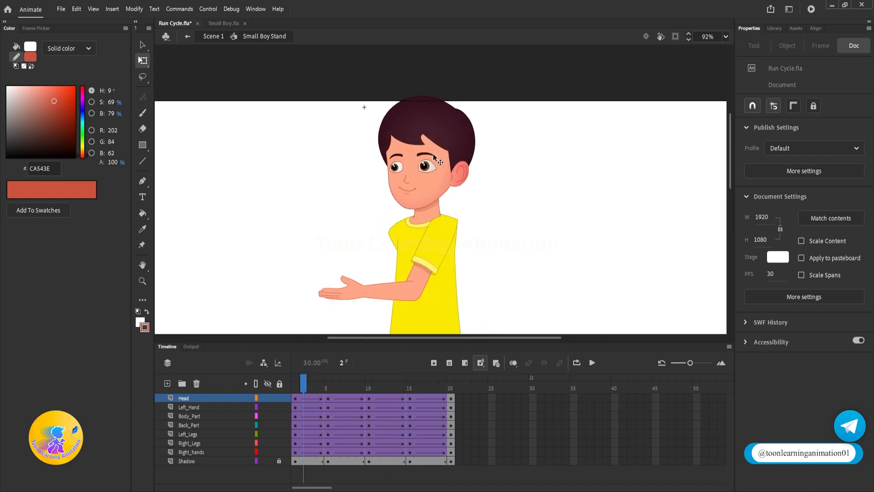
left_click_drag(296, 384, 328, 400)
left_click(375, 131)
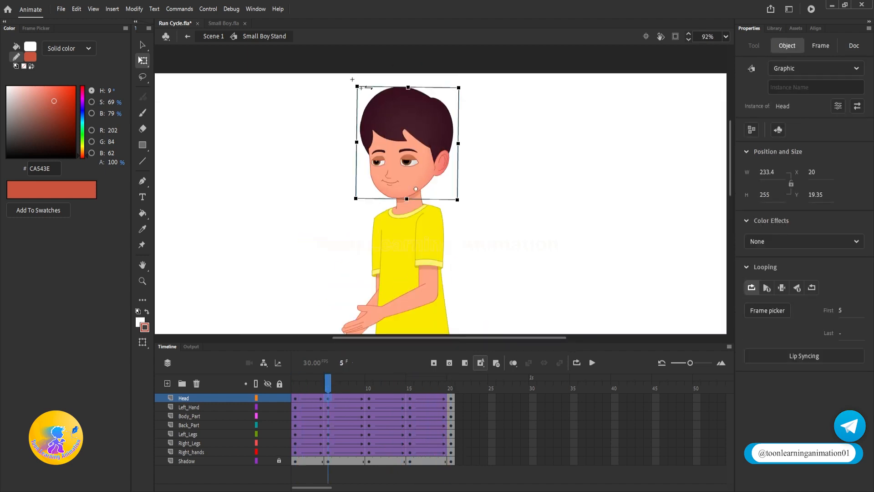
left_click_drag(360, 84, 367, 82)
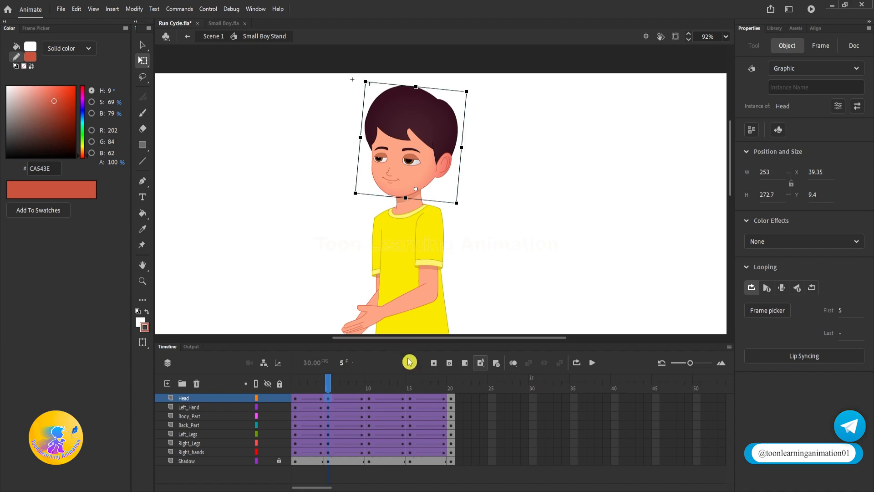
left_click(410, 393)
left_click(382, 109)
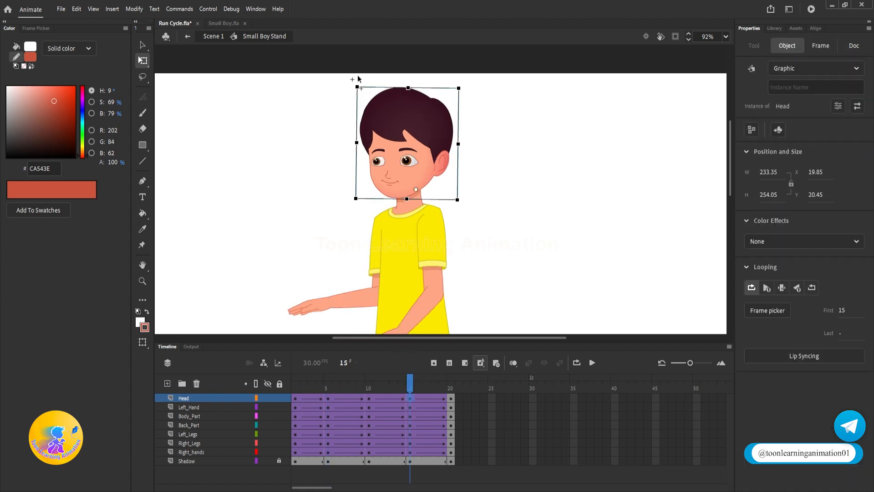
left_click_drag(360, 86, 366, 83)
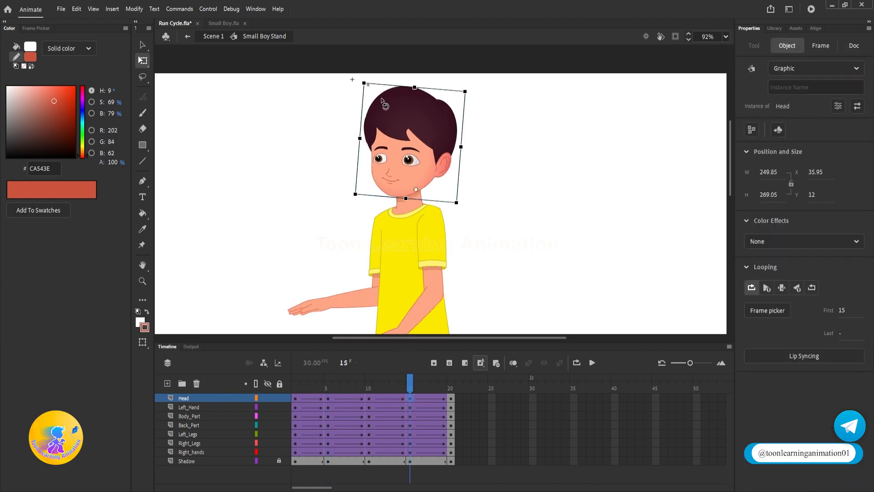
Step: Play back the full run cycle and check the body lean, squash and head motion at different zoom levels
key("v")
key("ctrl+minus")
key("ctrl+minus")
key("ctrl+equal")
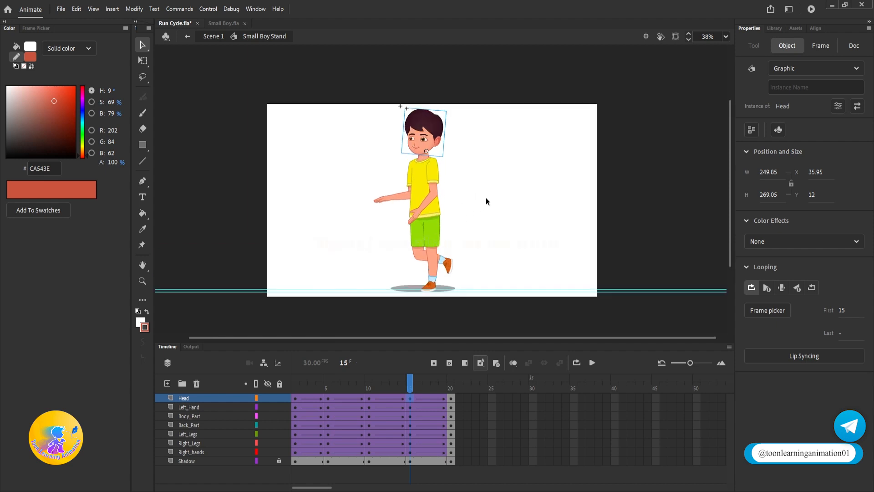
key("Return")
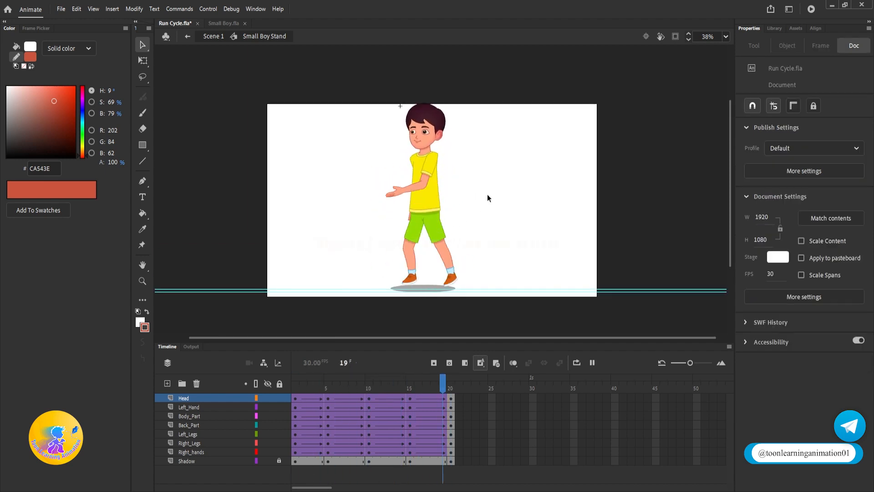
key("Return")
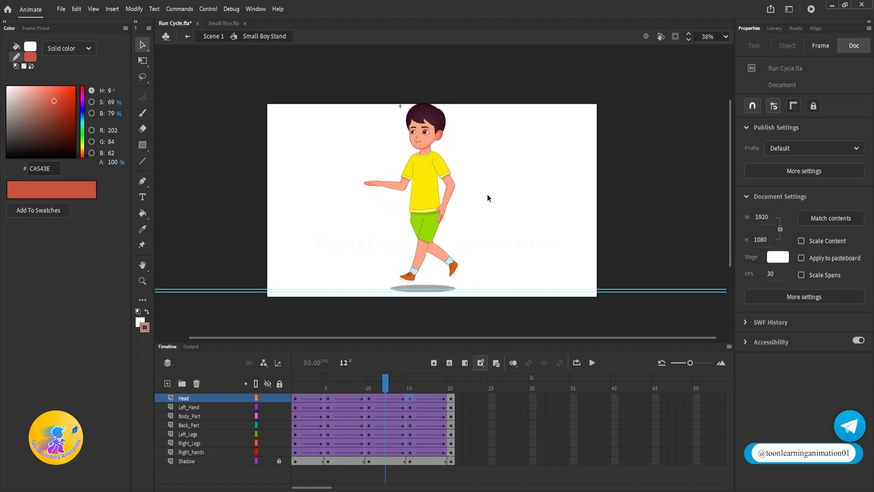
key("Return")
scroll(402, 172, "up", 3)
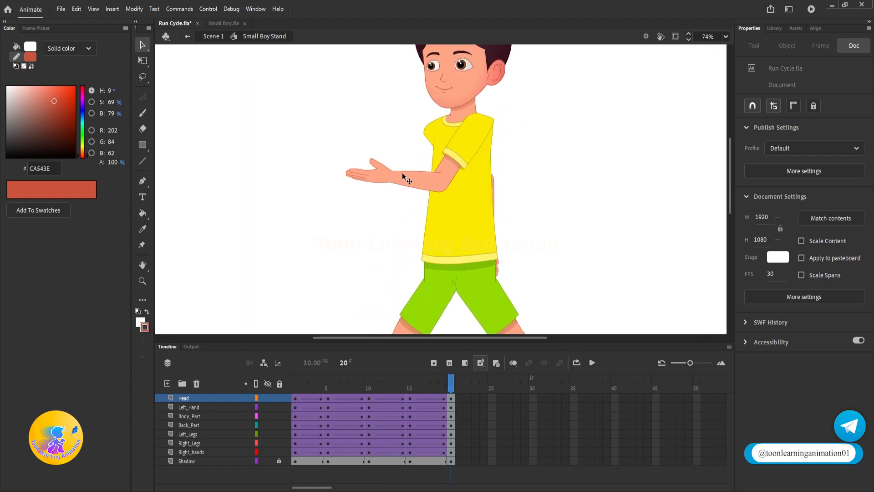
key("Return")
key("Return")
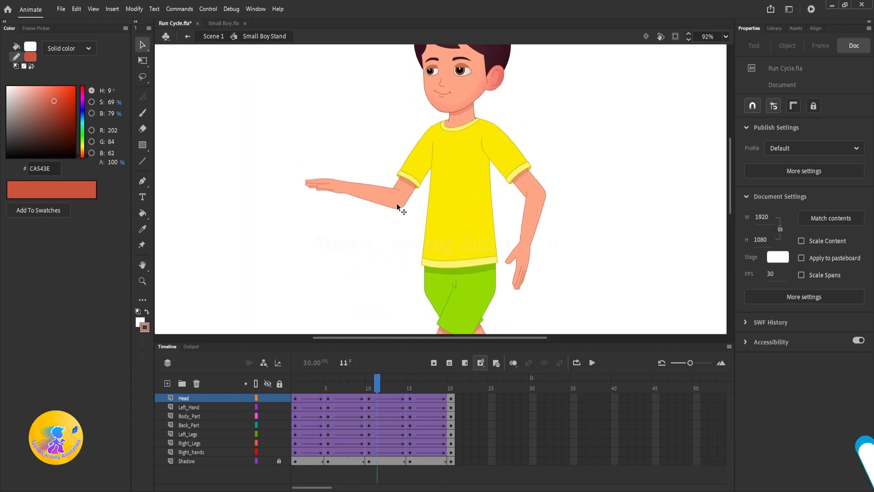
Step: Go to frame 1 and open the nested hand symbol Arm copy 3 inside Left Hand and LH2
key("shift+comma")
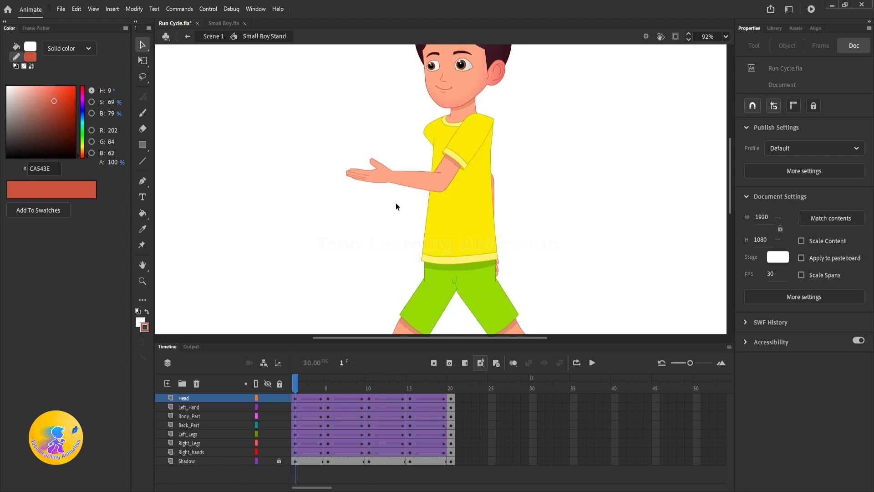
double_click(373, 176)
double_click(370, 176)
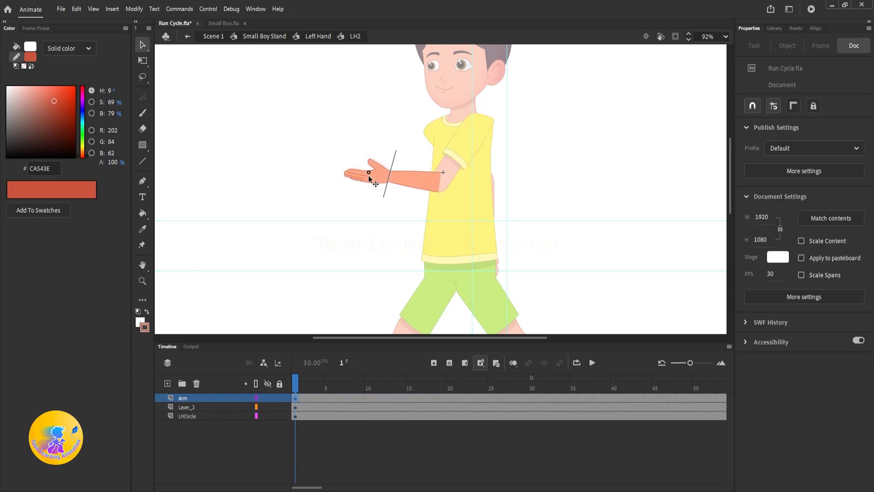
left_click(368, 177)
scroll(371, 176, "up", 3)
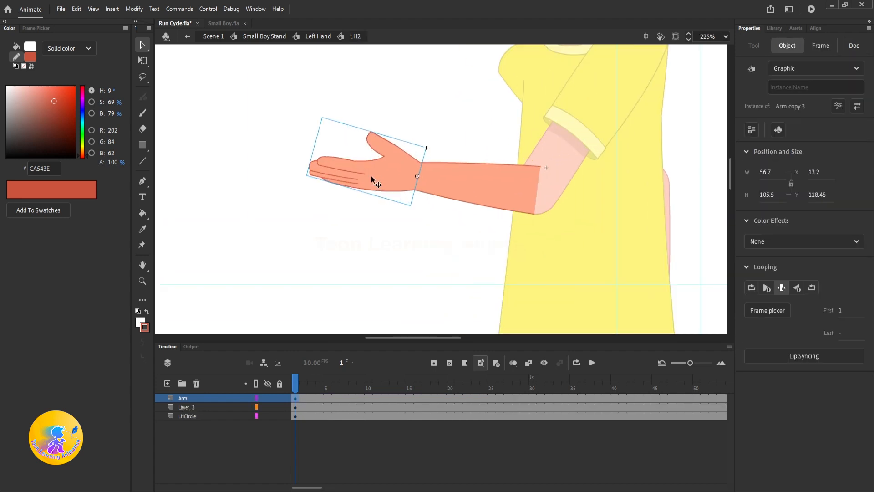
double_click(370, 175)
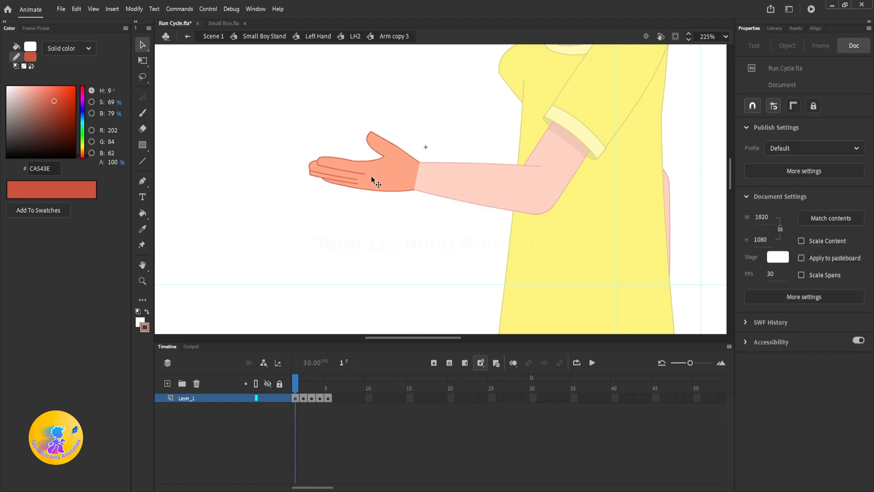
Step: Preview the hand poses stored in Arm copy 3 and show the closed-fist pose at frame 5
left_click(307, 385)
mouse_move(306, 385)
left_mouse_down()
mouse_move(326, 387)
mouse_move(295, 386)
left_mouse_up()
key("Return")
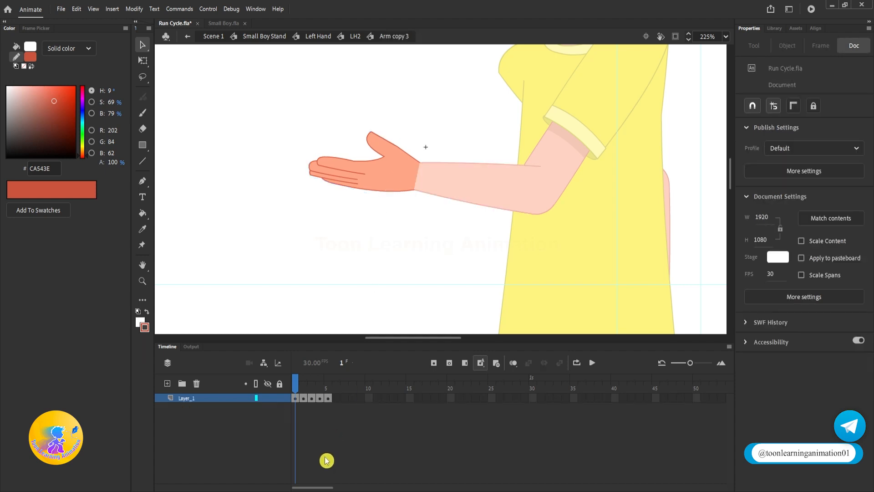
left_click(329, 394)
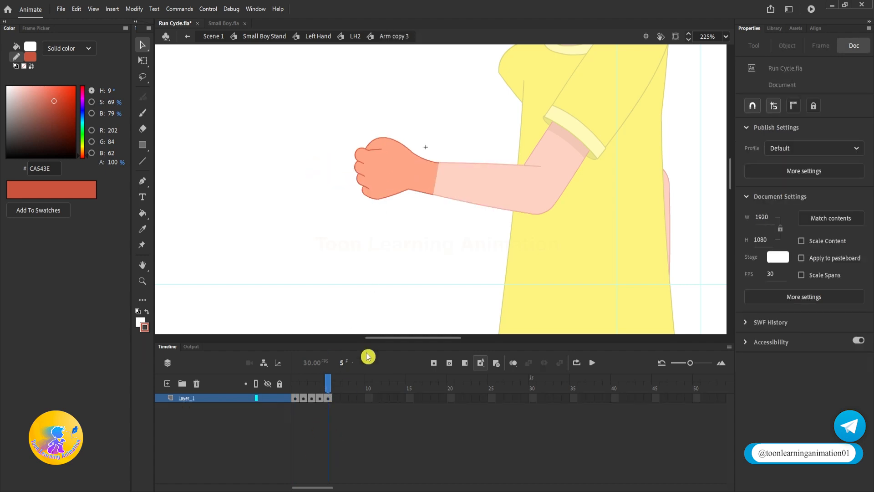
Step: Set the left hand's Arm copy 3 instance in LH2 to first frame 5 and return to Small Boy Stand
double_click(324, 258)
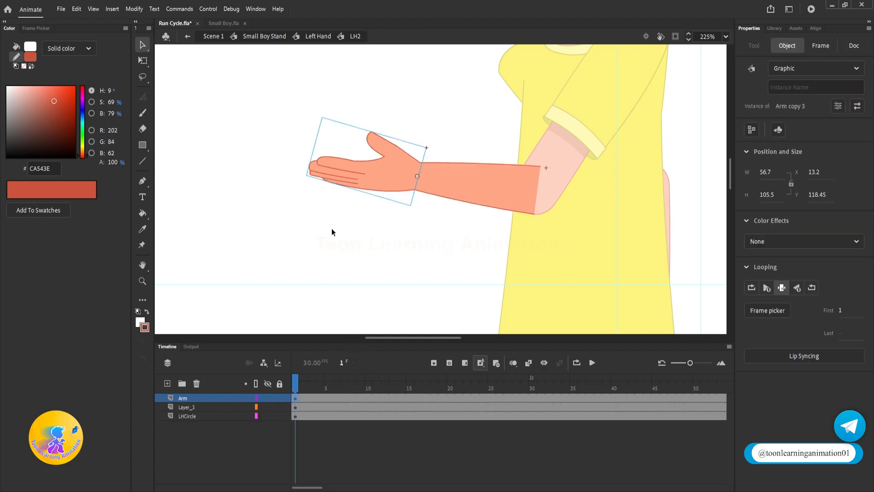
left_click(841, 310)
type("5")
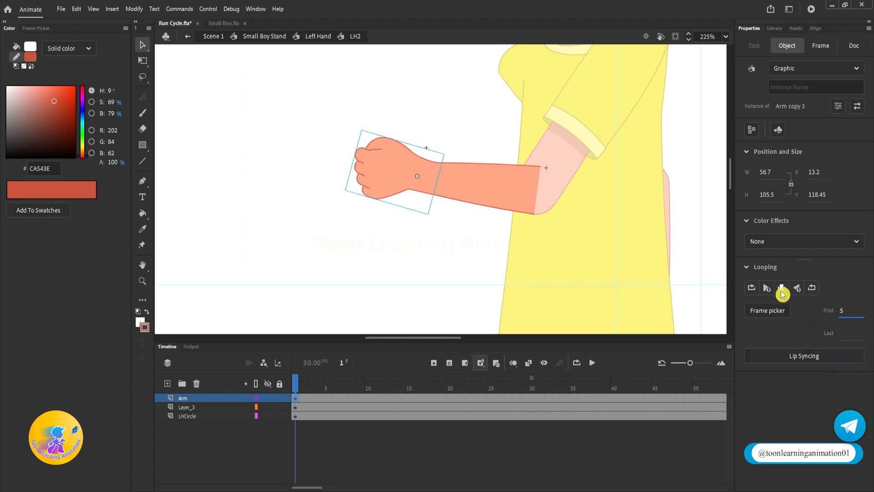
double_click(403, 248)
scroll(435, 238, "down", 4)
double_click(575, 223)
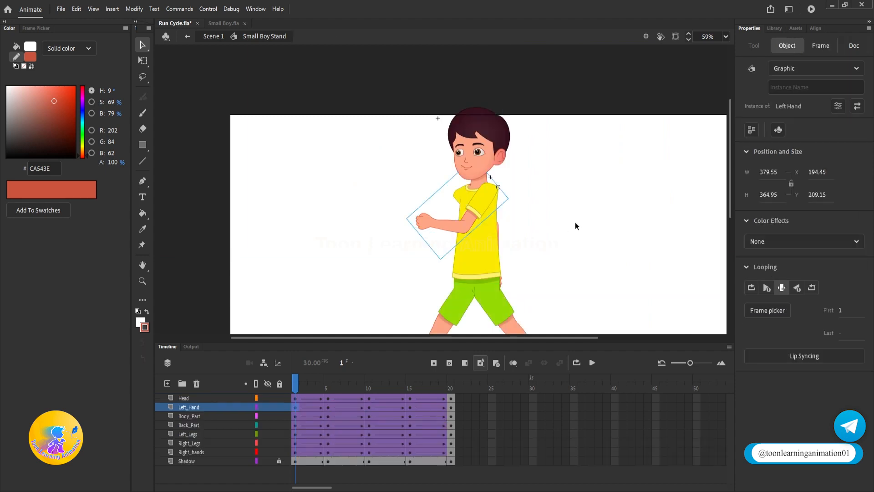
scroll(496, 239, "up", 2)
left_click(548, 279)
scroll(549, 281, "down", 2)
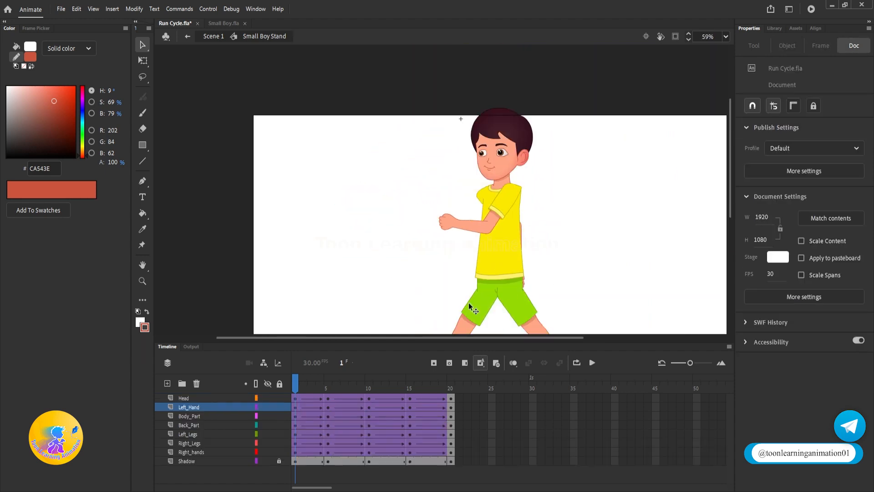
Step: Go to frame 5, open RHArm copy 3 inside Right hands and RH2, and show its closed-fist pose at frame 4
scroll(546, 273, "up", 3)
scroll(526, 280, "down", 2)
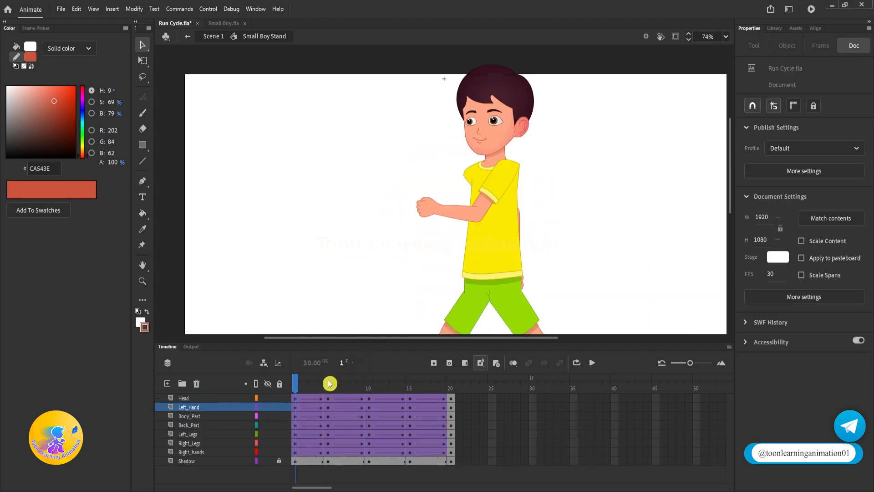
left_click(328, 384)
double_click(435, 302)
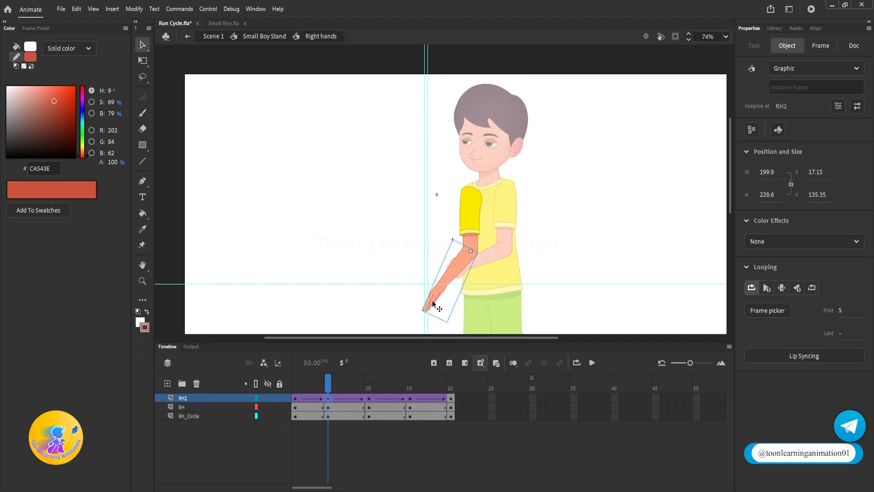
double_click(434, 303)
left_click(410, 272)
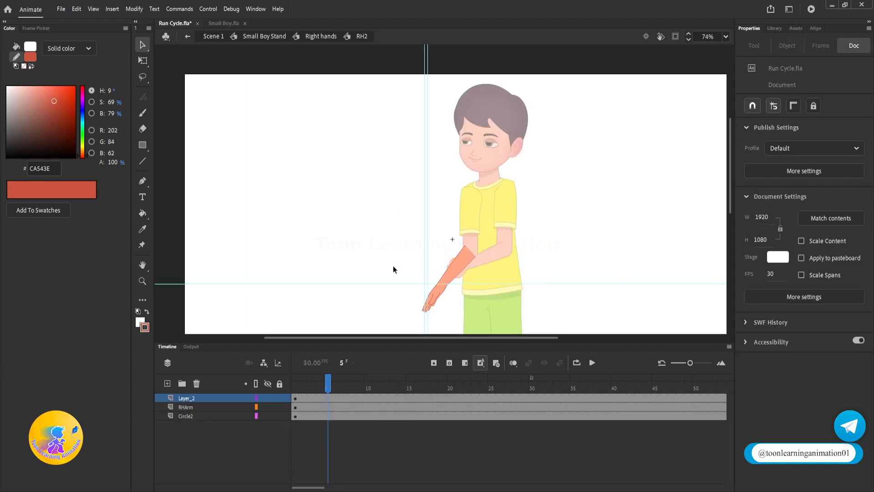
key("shift+comma")
left_click(434, 303)
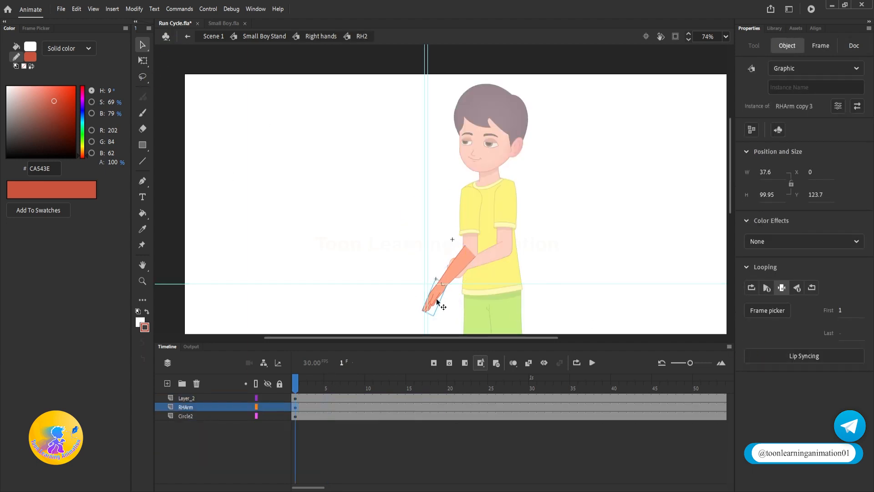
double_click(436, 302)
left_click(321, 388)
scroll(442, 297, "up", 5)
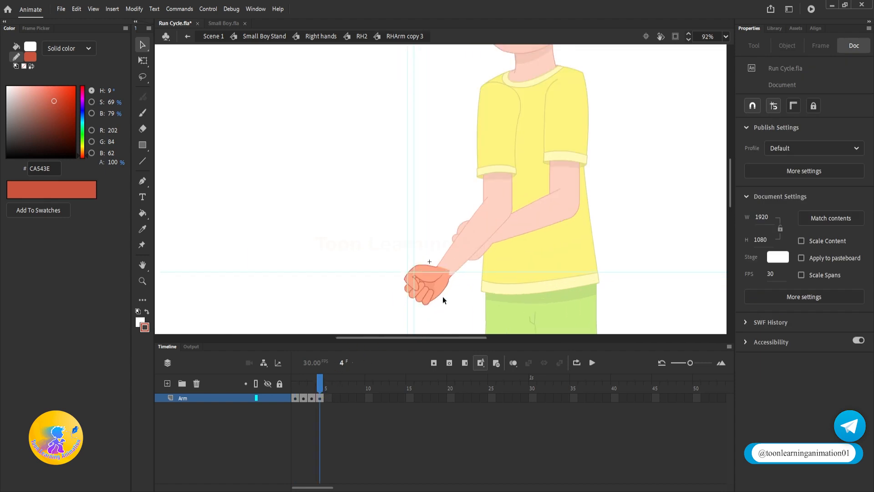
scroll(411, 280, "down", 3)
Step: Set the right hand's RHArm copy 3 instance in RH2 to first frame 4 for the closed fist
double_click(329, 177)
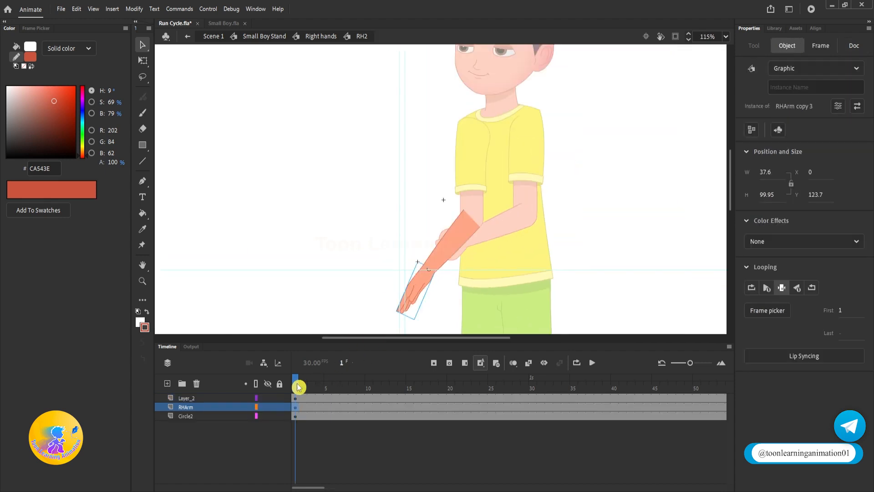
type("2")
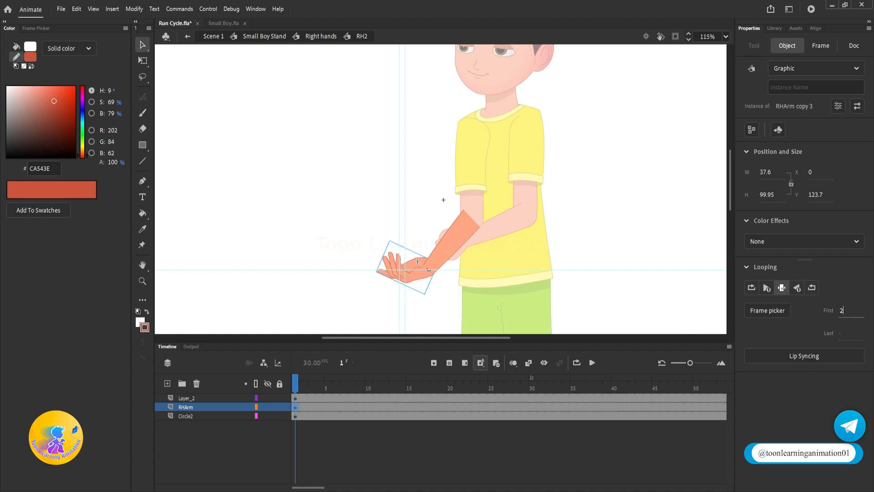
type("4")
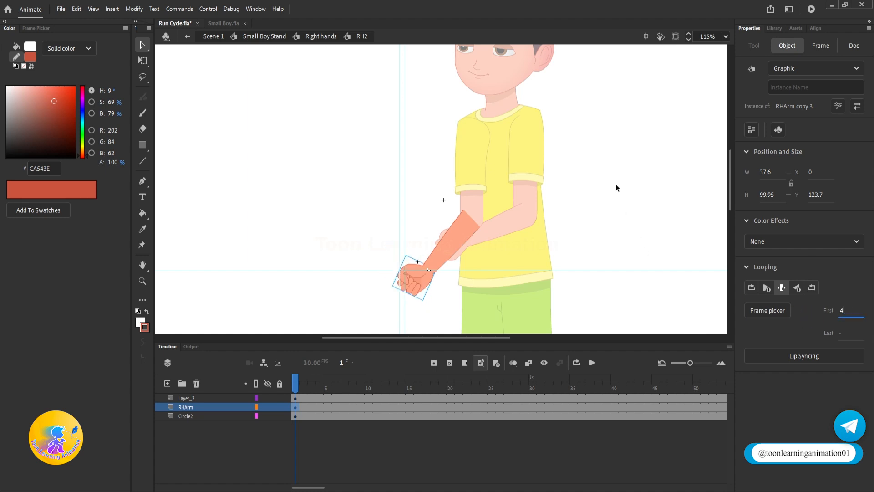
left_click(616, 187)
Step: Reopen RHArm copy 3 and compare its hand poses at frames 4 and 3, then return to RH2
scroll(365, 279, "up", 3)
double_click(481, 278)
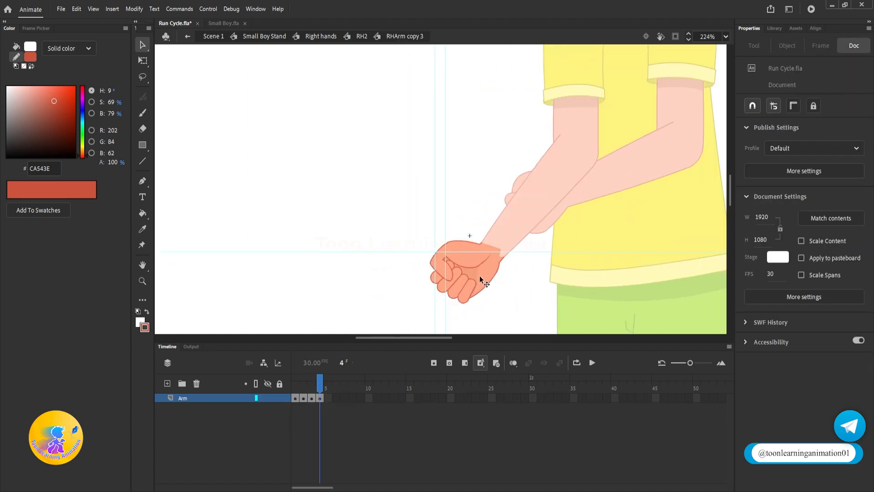
scroll(478, 282, "up", 3)
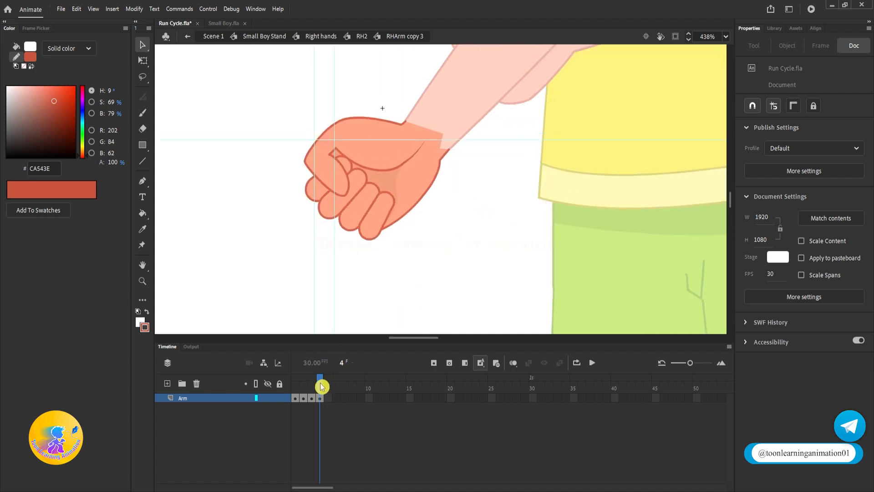
mouse_move(322, 384)
left_mouse_down()
mouse_move(307, 391)
mouse_move(315, 389)
left_mouse_up()
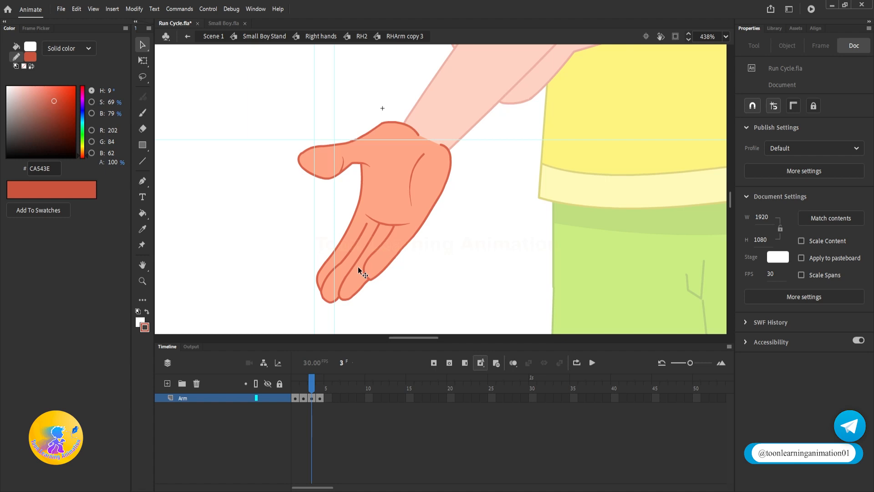
scroll(345, 269, "down", 5)
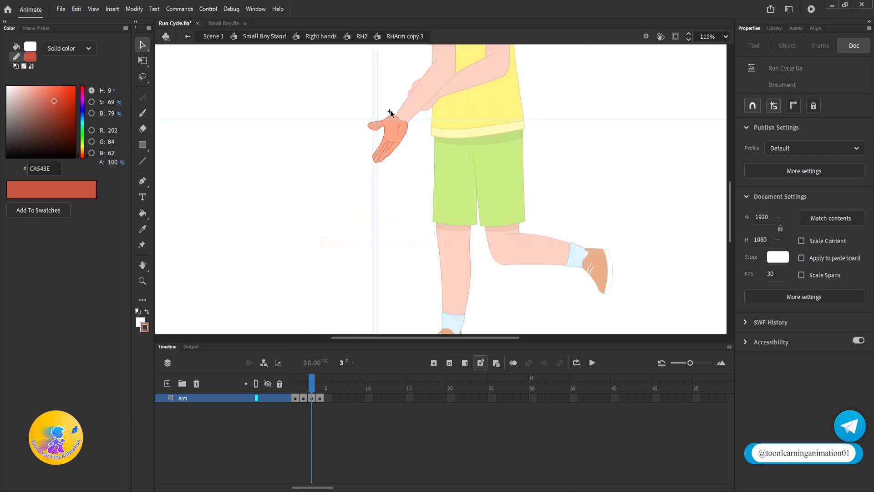
scroll(437, 226, "down", 1)
double_click(568, 204)
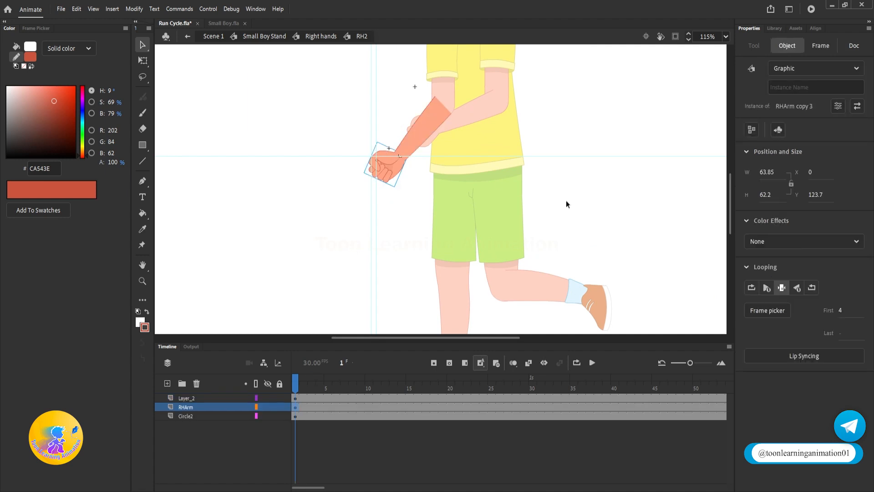
Step: Return to Small Boy Stand and play back the run cycle to check both closed fists
mouse_move(304, 384)
left_mouse_down()
mouse_move(365, 389)
mouse_move(295, 385)
left_mouse_up()
left_click(270, 300)
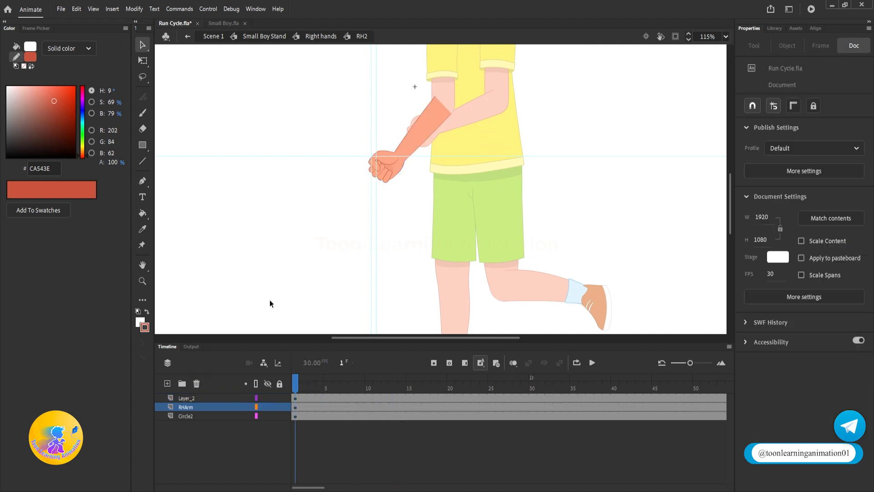
scroll(425, 207, "down", 4)
double_click(515, 145)
double_click(515, 144)
key("Return")
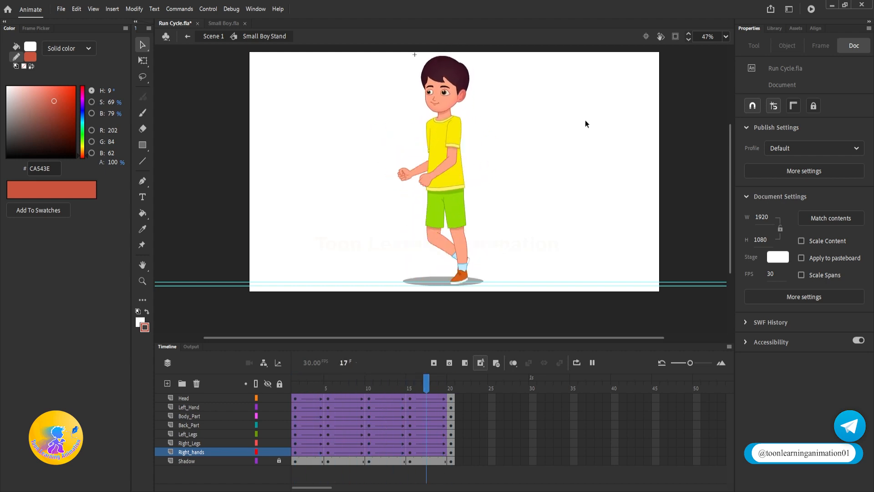
key("Return")
left_click_drag(557, 141, 560, 184)
key("Return")
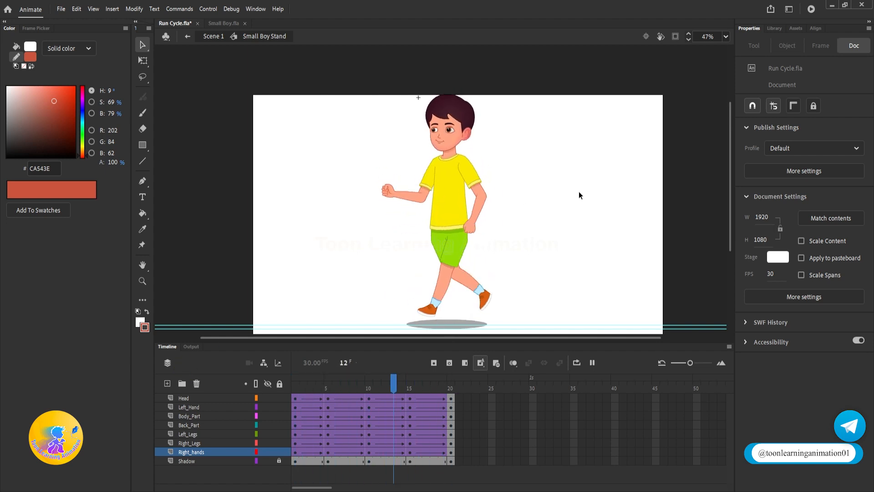
key("Return")
left_click_drag(517, 243, 526, 198)
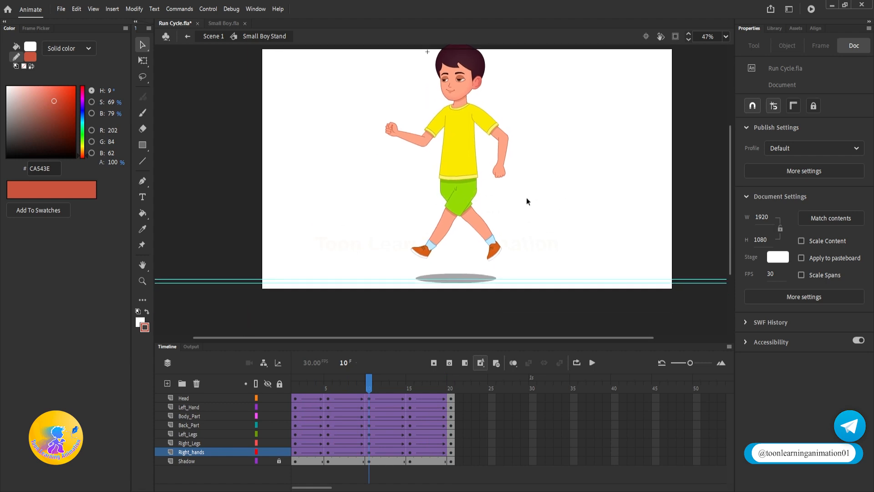
Step: Unlock the Shadow layer and widen the shadow ellipse symmetrically to about 642 px at frame 1
left_click_drag(365, 384, 295, 385)
scroll(562, 206, "up", 5)
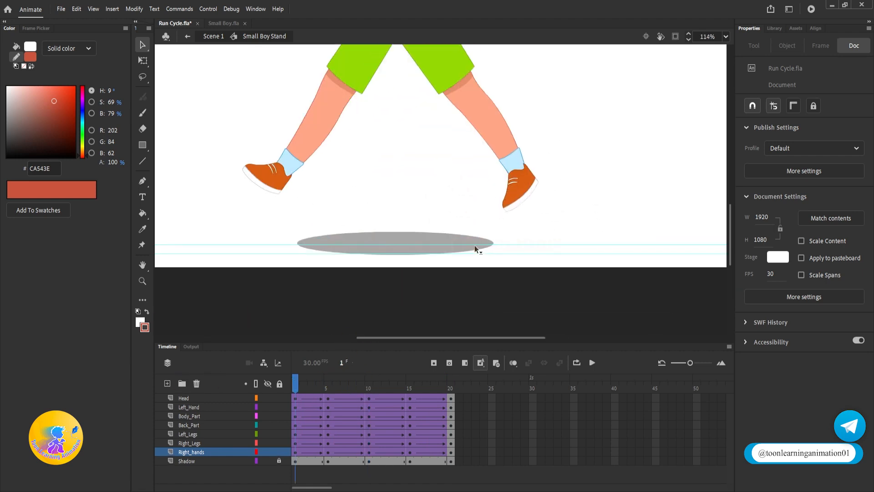
left_click(279, 460)
key("q")
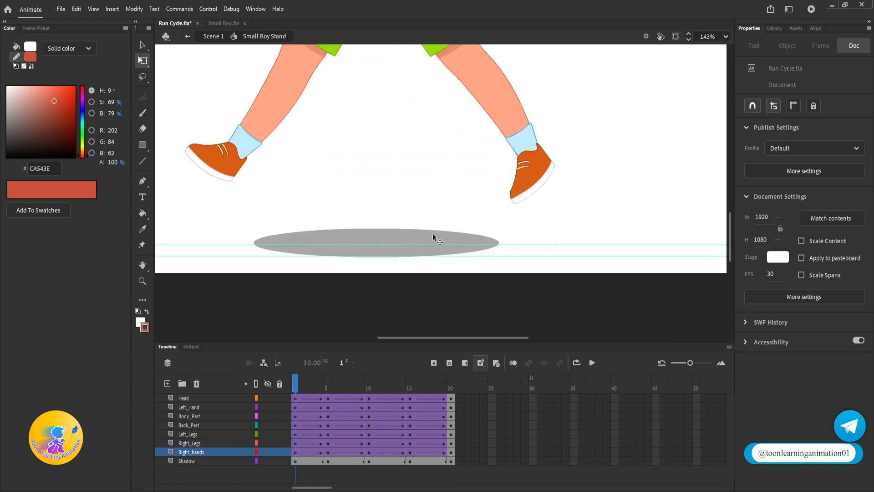
left_click_drag(444, 180, 462, 184)
left_click(461, 242)
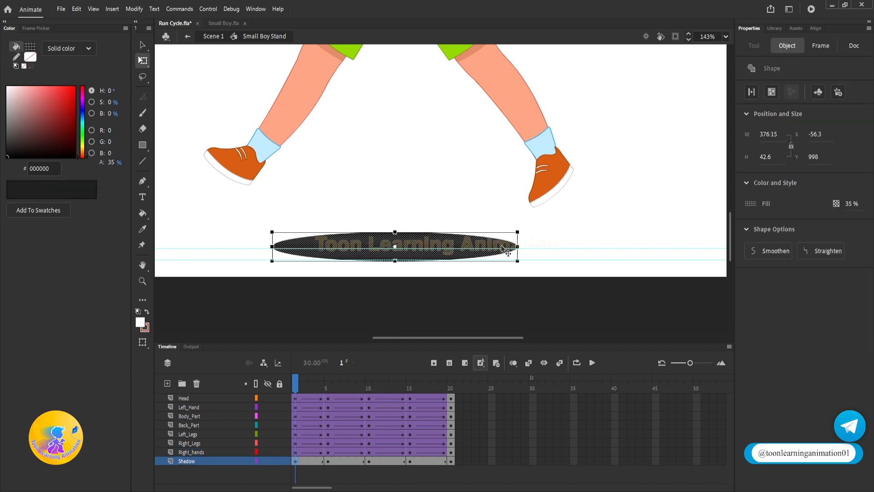
left_click_drag(518, 246, 606, 246)
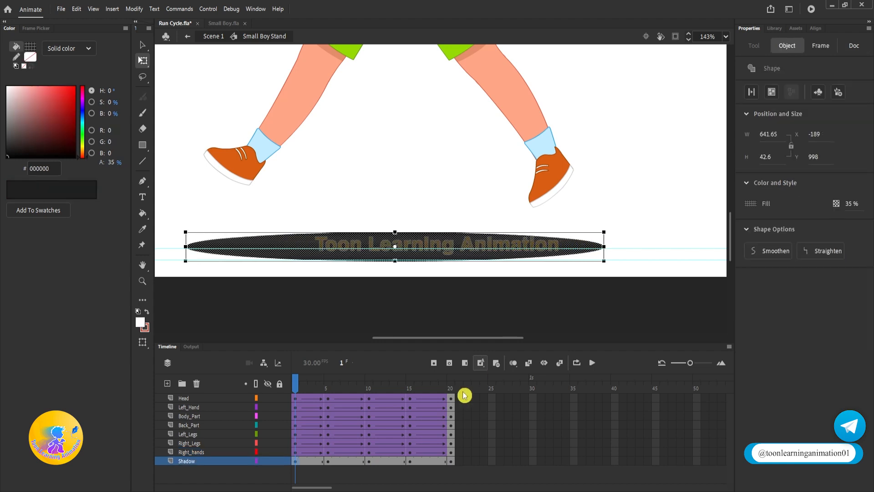
Step: Widen the shadow at frame 20 to match frame 1, and widen it to about 454 px at frame 10
left_click(451, 461)
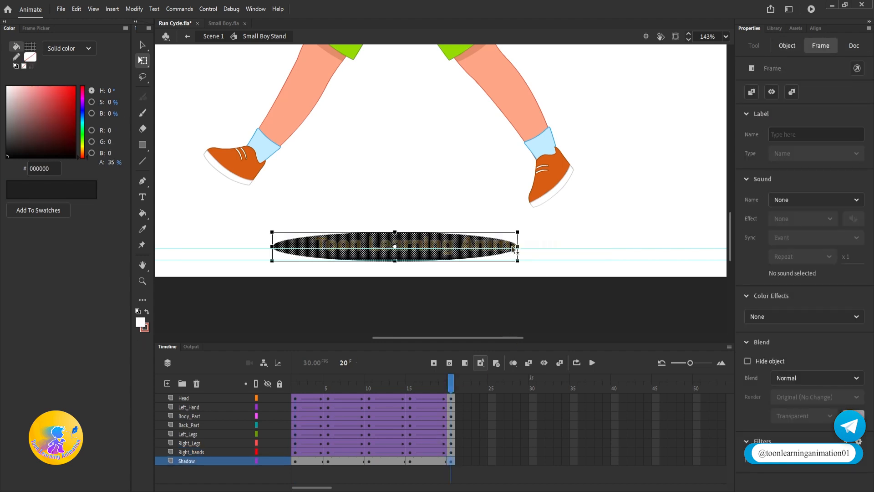
left_click_drag(513, 248, 585, 246)
left_click(295, 460)
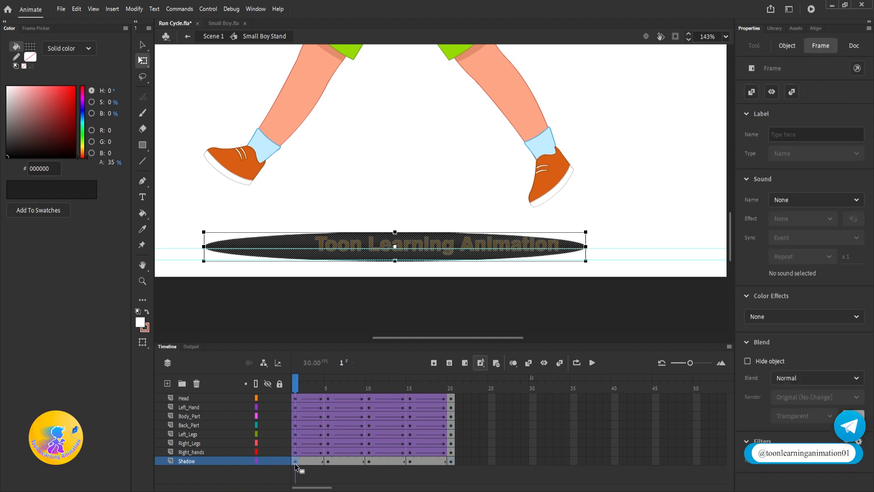
left_click(450, 461)
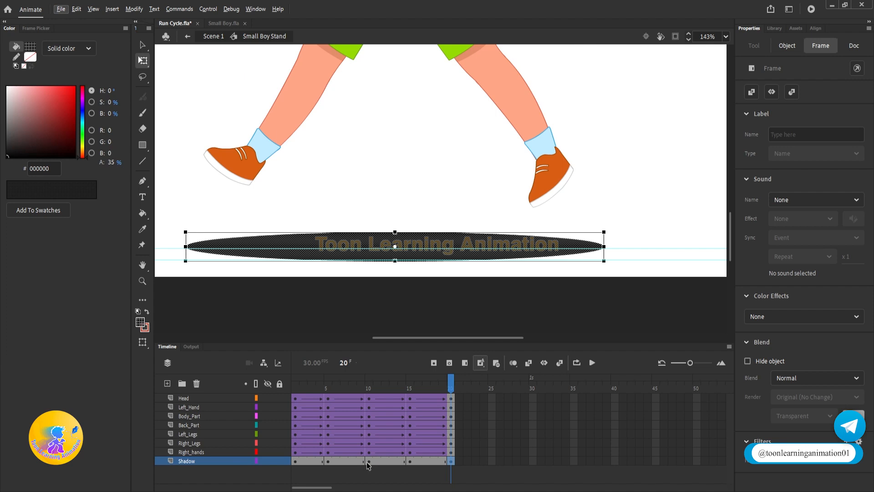
left_click(368, 461)
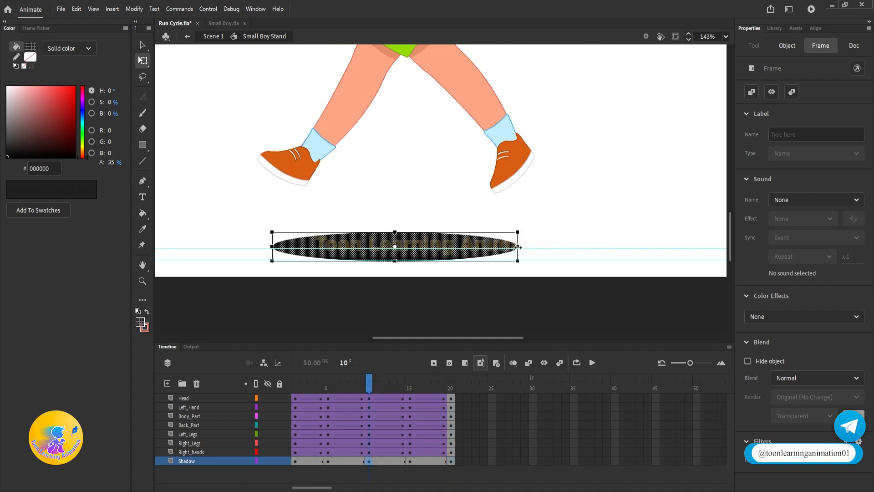
left_click_drag(518, 246, 543, 246)
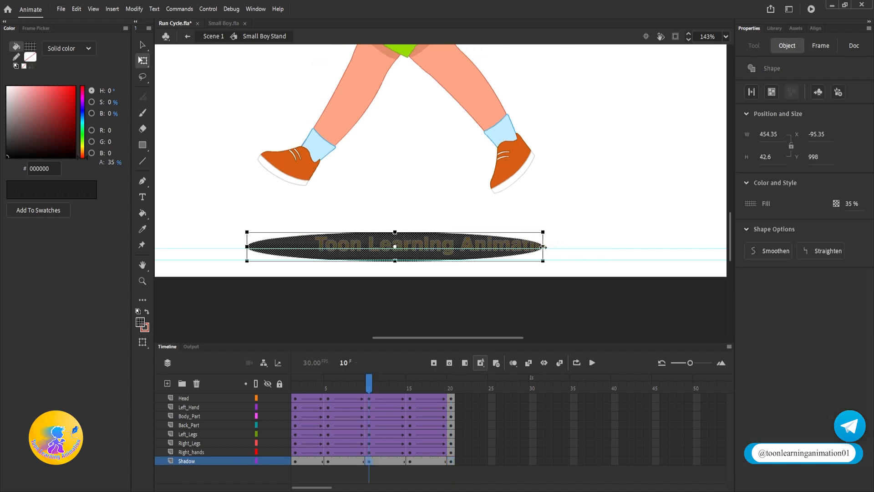
Step: Narrow the shadow to about 359 px at frame 5 and about 283 px at frame 15, shifting it slightly toward the back
left_click(327, 461)
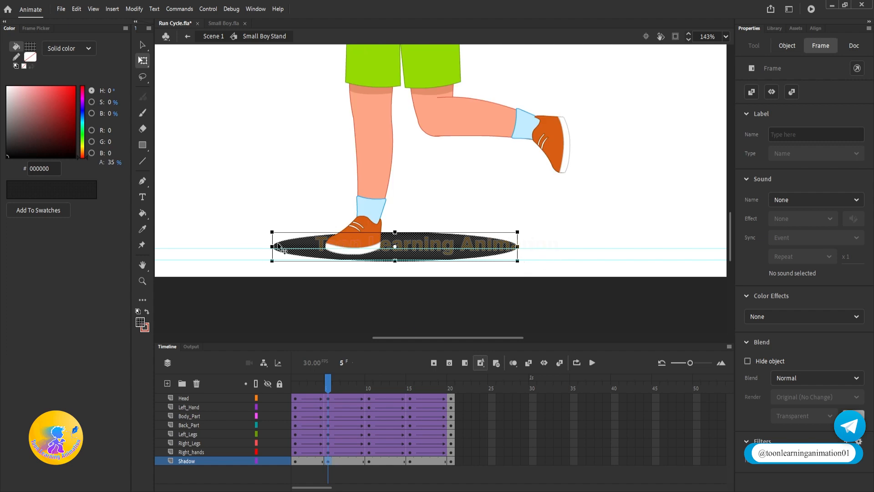
left_click_drag(271, 246, 293, 246)
key("alt")
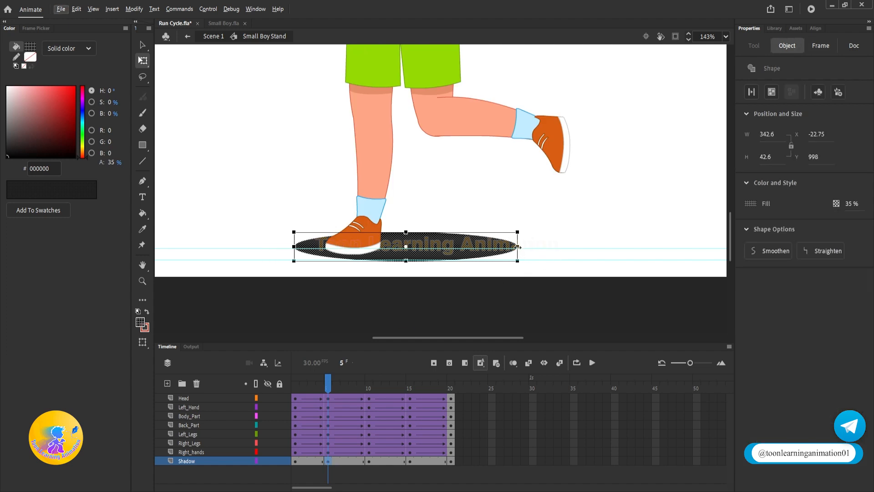
left_click_drag(517, 246, 528, 247)
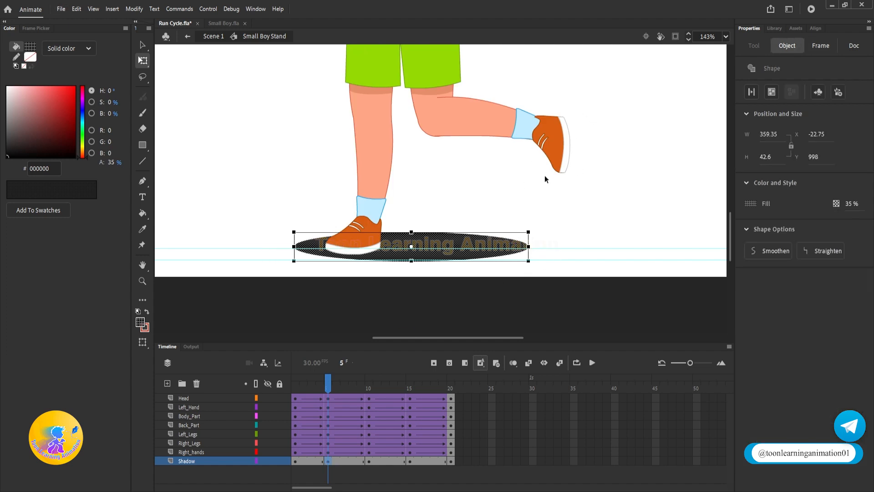
left_click(410, 461)
left_click_drag(272, 247, 344, 253)
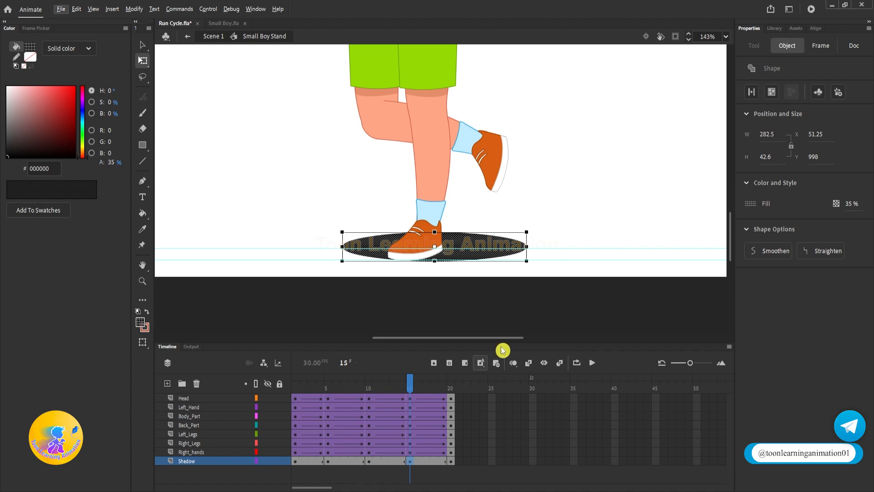
Step: Create a shape tween across all the Shadow layer's keyframes from frame 1 to frame 20, and lock the layer
left_click_drag(423, 467, 314, 461)
right_click(322, 461)
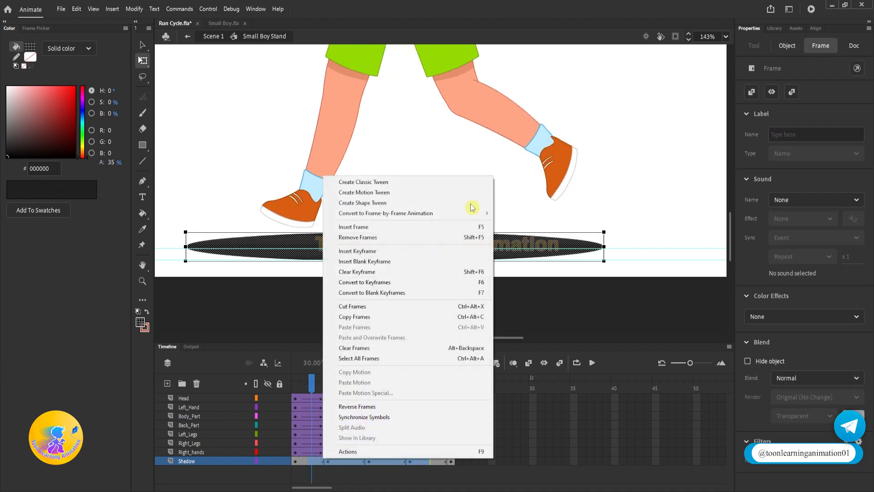
left_click(391, 205)
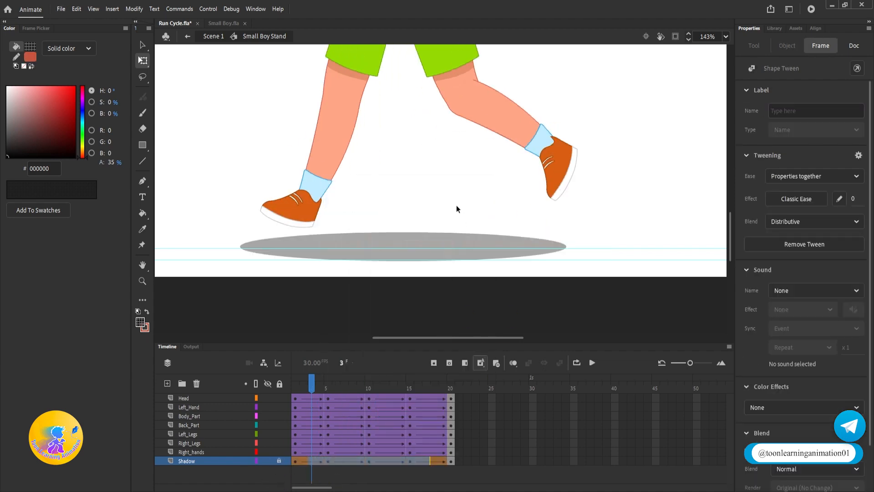
left_click(456, 206)
Step: Play back the run cycle with the full figure in view to check the shadow's changing width against the stride
scroll(456, 207, "down", 5)
left_click_drag(332, 384, 295, 384)
left_click_drag(540, 115, 559, 216)
key("Return")
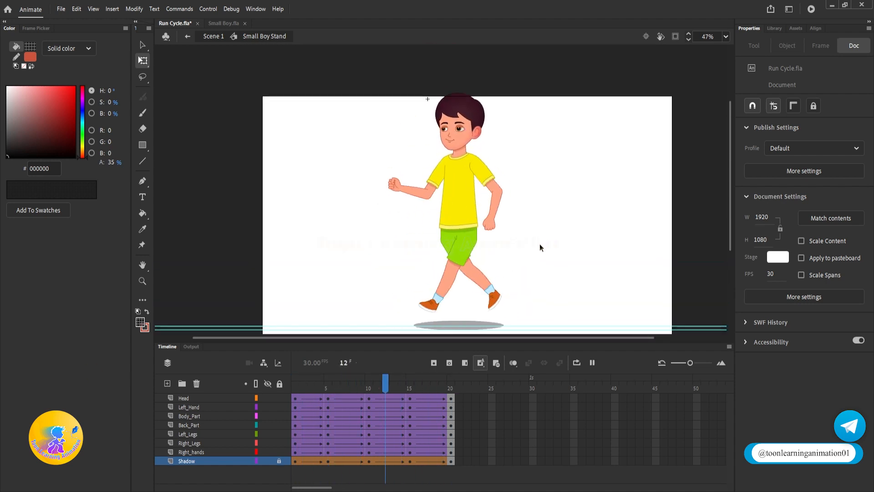
left_click_drag(535, 230, 517, 155)
key("Return")
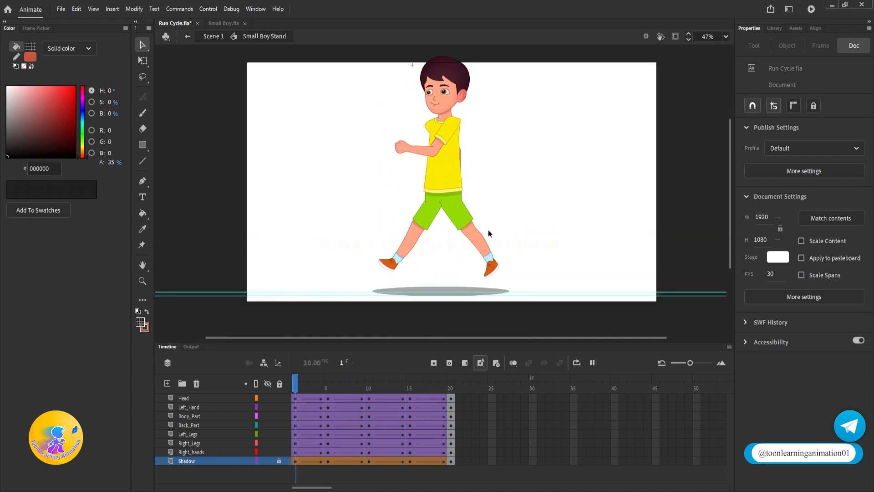
key("Return")
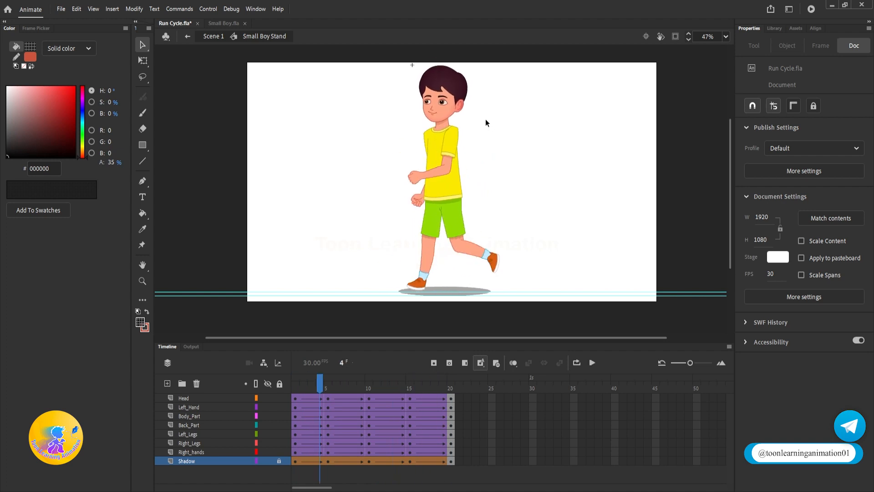
scroll(472, 104, "up", 2)
scroll(480, 145, "down", 2)
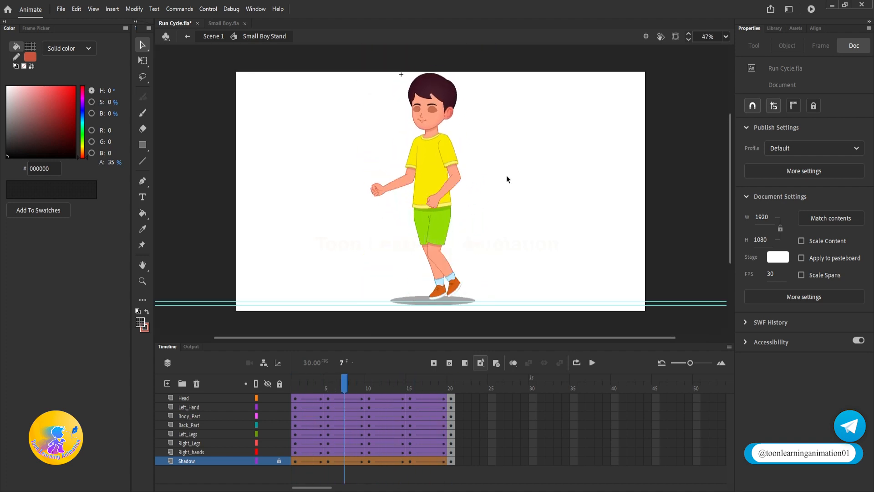
Step: Return to Scene 1 and play the animation from frame 1 to check the looping run
double_click(508, 176)
left_click(358, 481)
left_click_drag(356, 386, 154, 372)
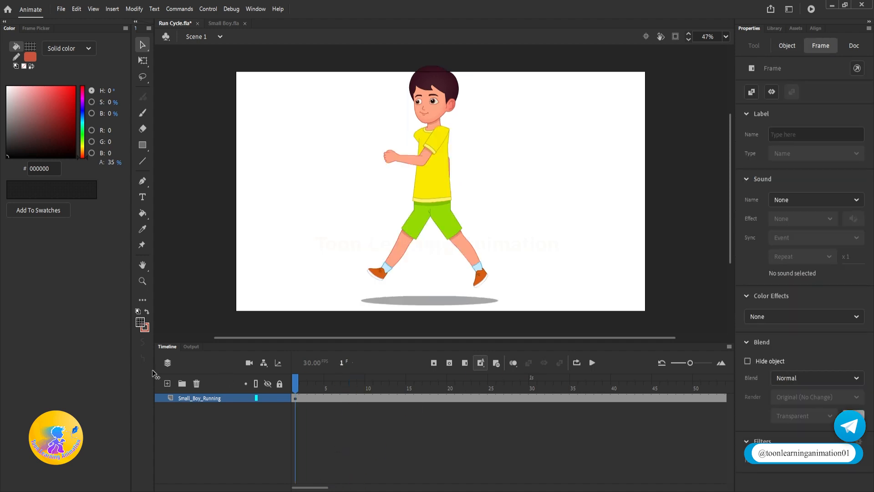
left_click(172, 262)
key("Return")
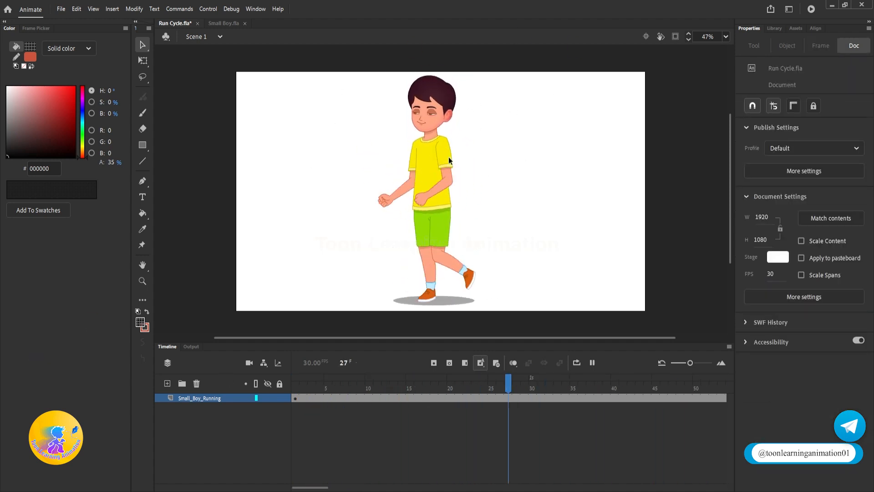
Step: In Small Boy Stand, duplicate all layers' run-cycle frames to begin at frame 20, and duplicate the extended block to begin at frame 39
double_click(426, 104)
key("ctrl+2")
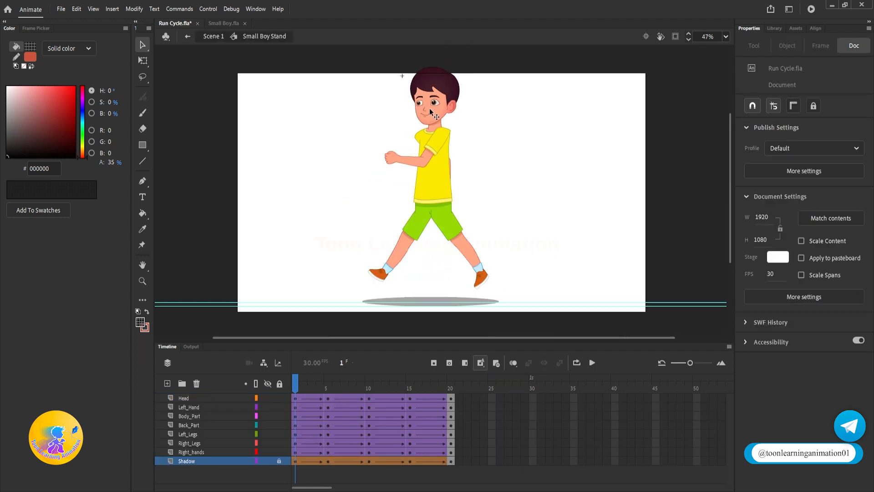
left_click_drag(453, 403, 294, 453)
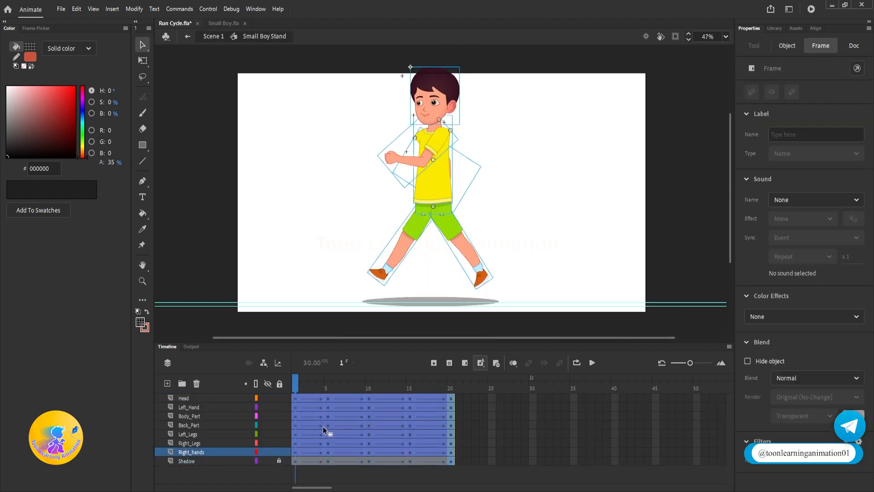
left_click_drag(324, 424, 474, 419)
left_click(597, 390)
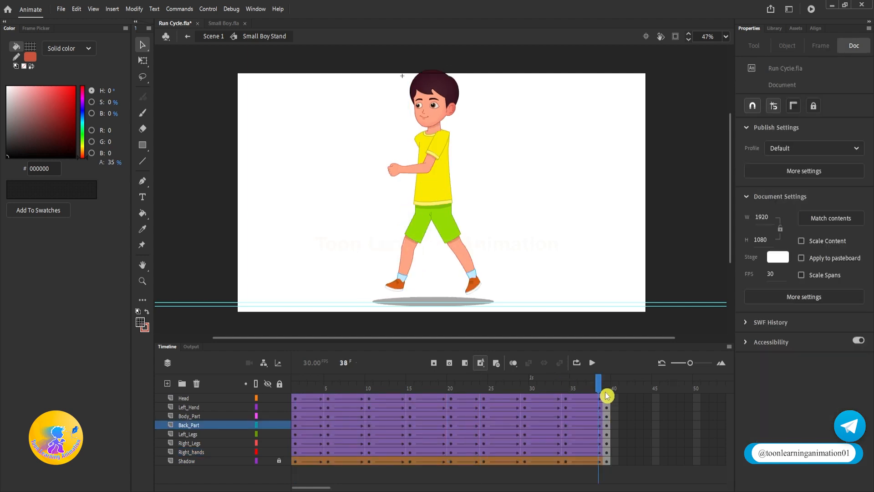
left_click_drag(607, 396, 224, 445)
left_click_drag(308, 428, 625, 422)
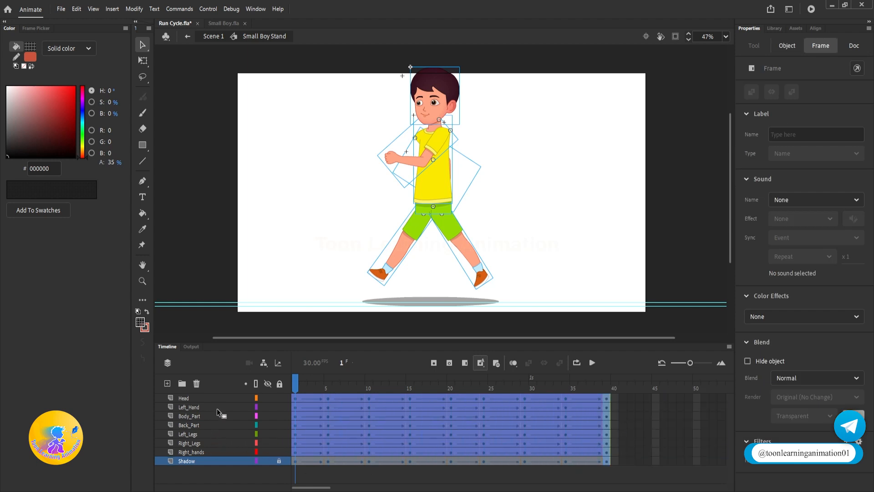
Step: Synchronize the symbols across every frame of all layers from Head to Shadow, and return to frame 1
left_click(192, 399)
left_click(194, 463, "shift")
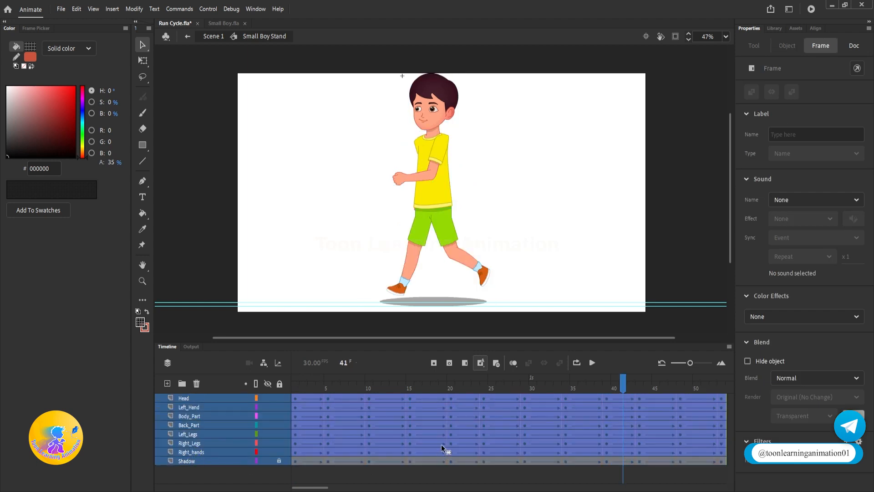
right_click(447, 431)
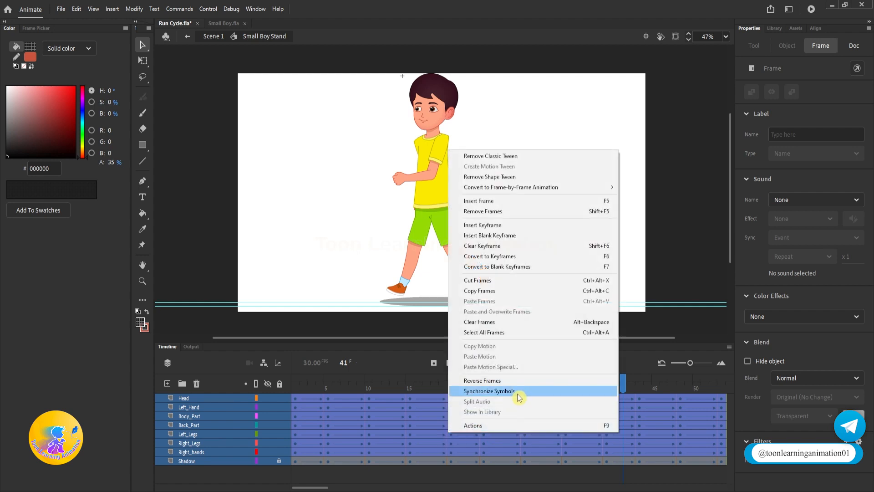
left_click(517, 392)
left_click_drag(456, 384, 356, 414)
key("shift+comma")
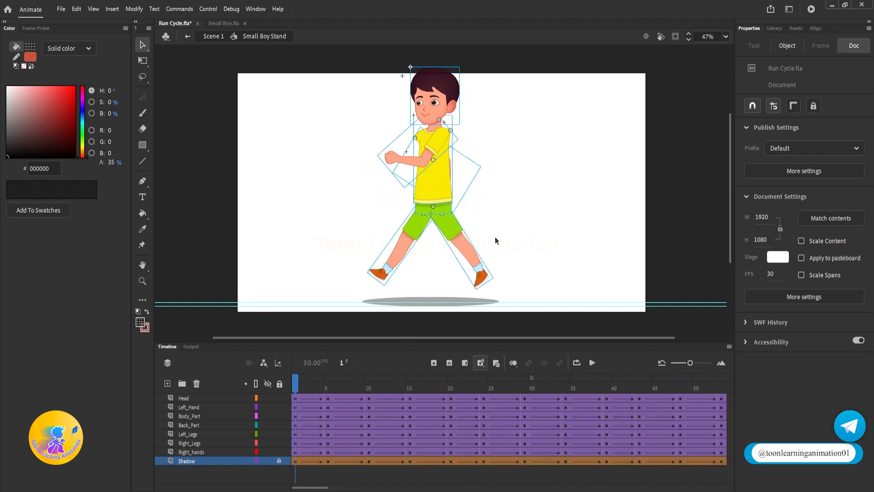
Step: Remove frame 20 from all layers inside the Left Legs symbol, and return to Small Boy Stand
double_click(470, 254)
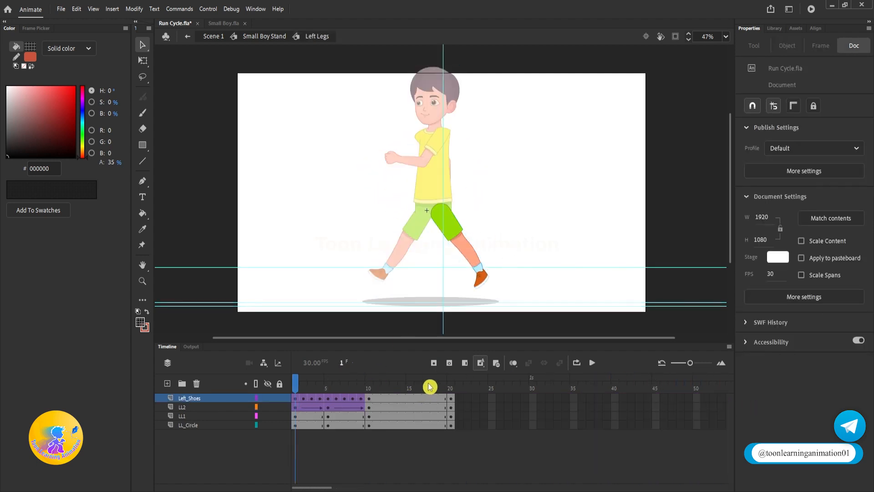
double_click(490, 242)
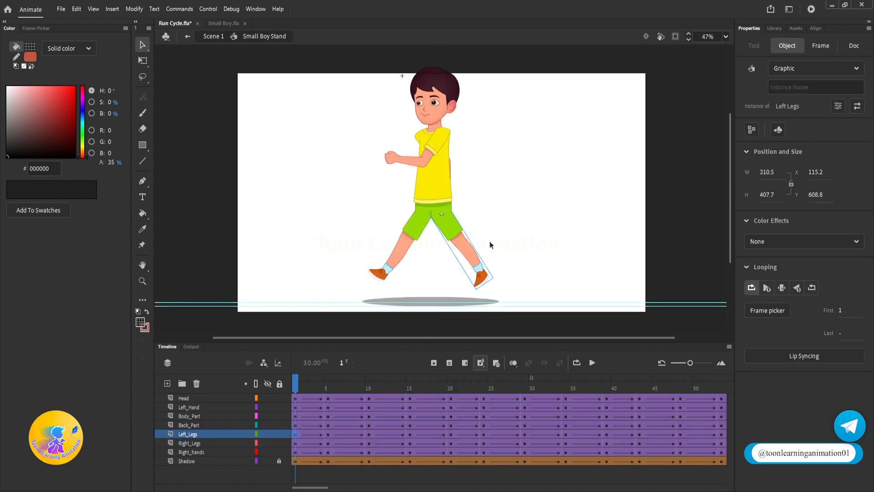
left_click_drag(306, 385, 452, 386)
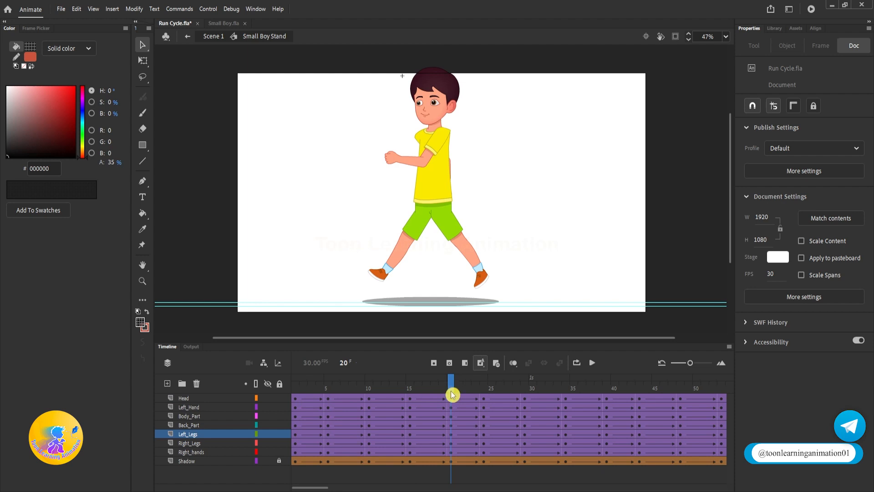
double_click(473, 257)
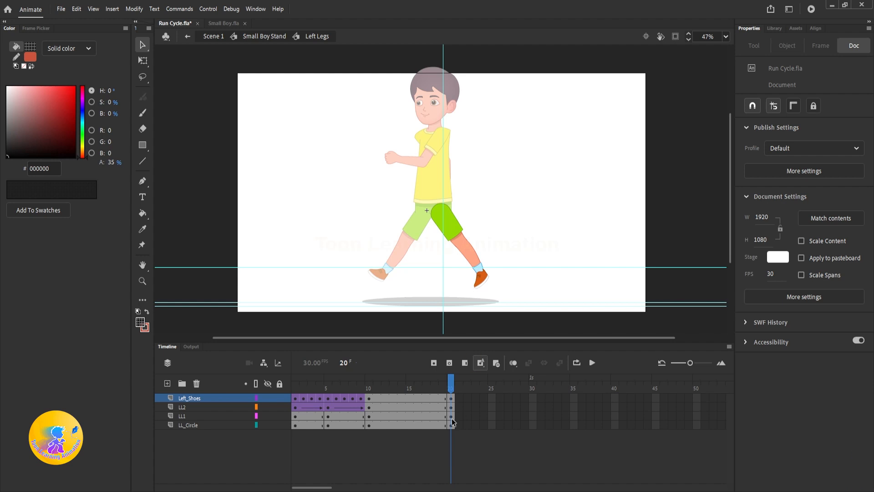
key("shift+F5")
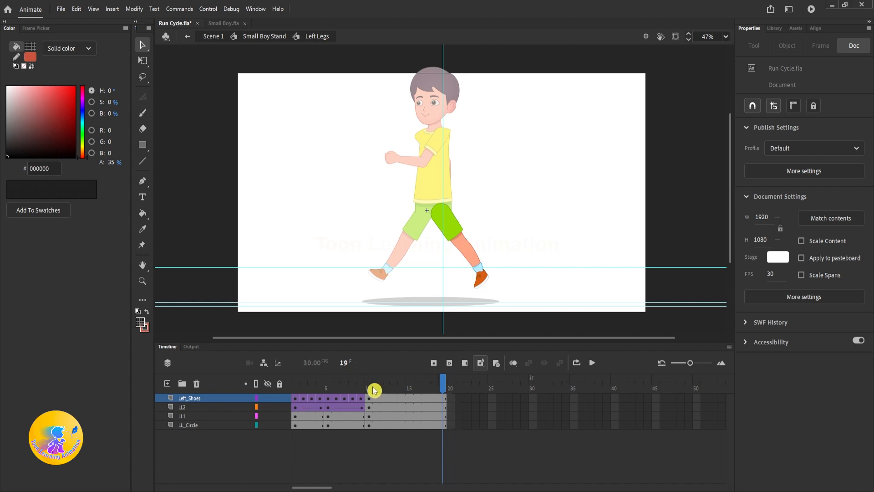
double_click(542, 301)
Step: Inside the Right Legs symbol, add a keyframe at frame 19 of RL2 and remove frame 20 from all layers
double_click(392, 258)
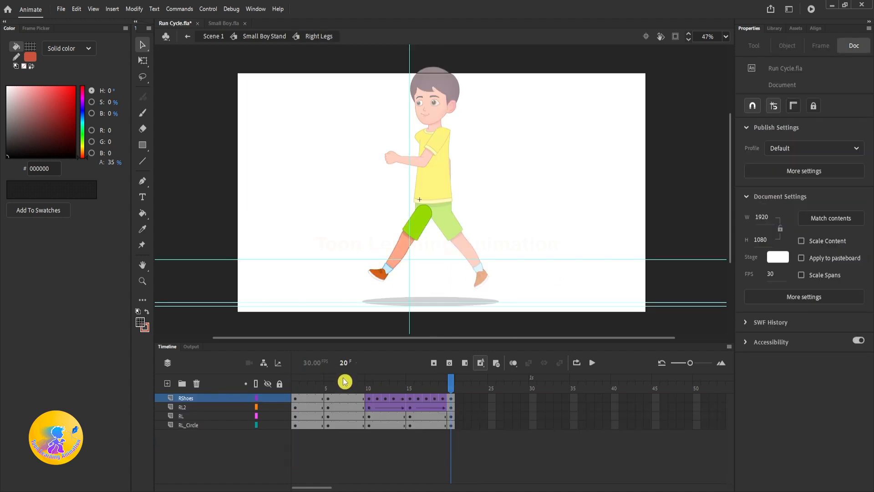
key("shift+F5")
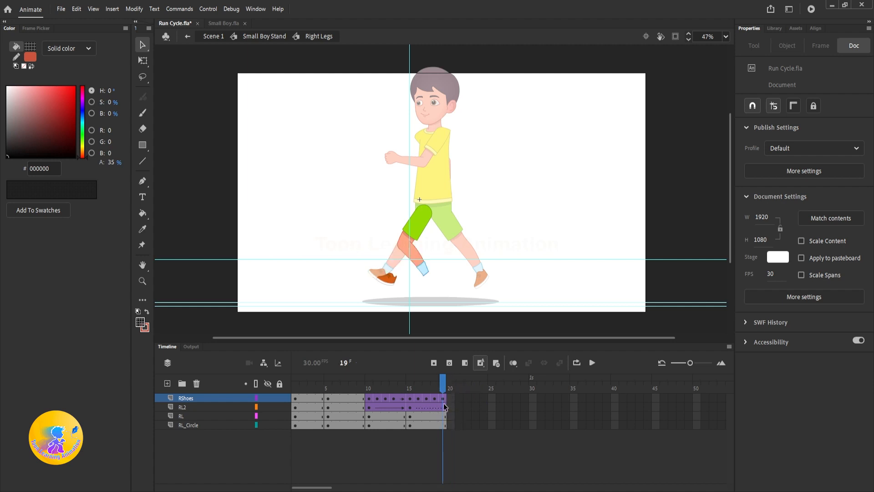
key("ctrl+z")
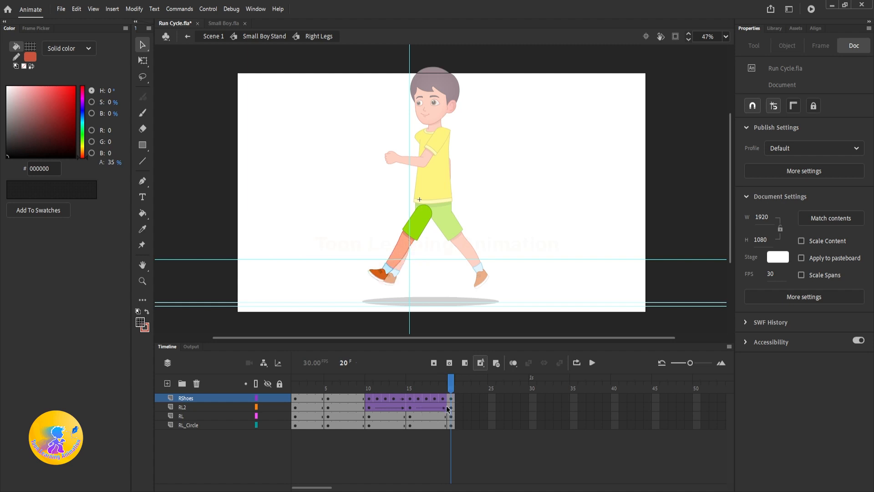
left_click(442, 405)
left_click(452, 394)
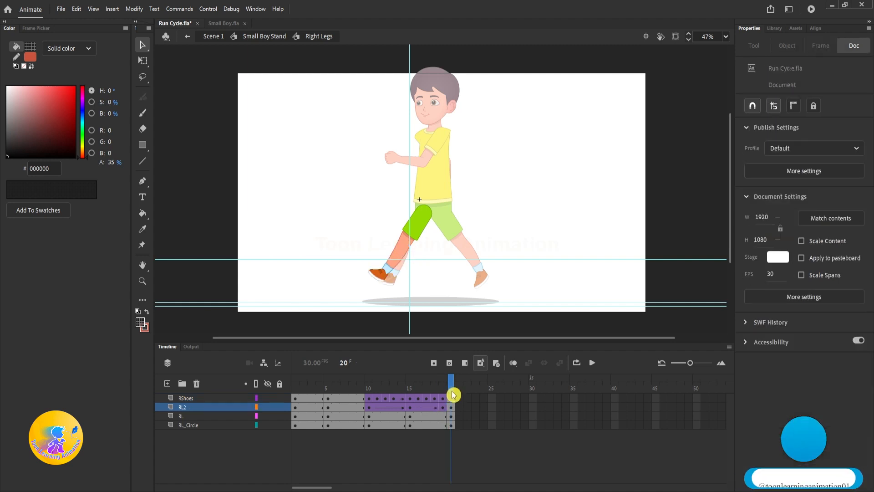
key("shift+F5")
double_click(553, 224)
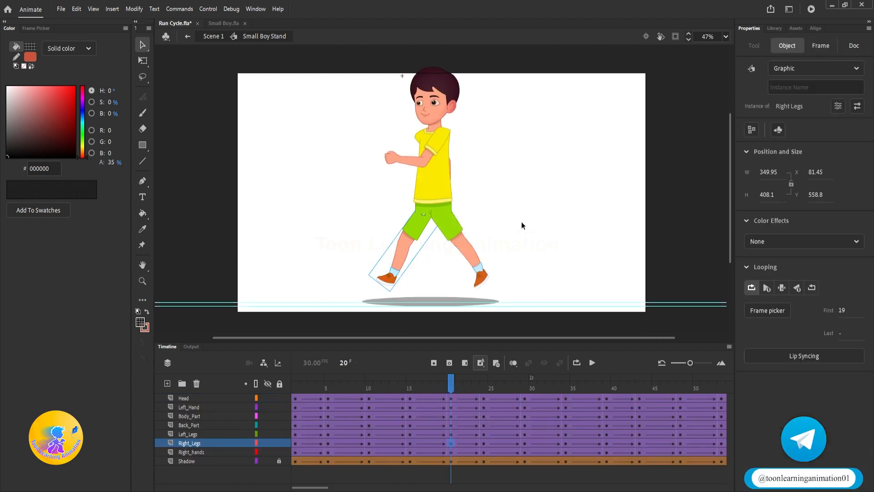
Step: Inside the Left Hand symbol, add keyframes at frame 19 on all layers and remove frame 20
double_click(400, 237)
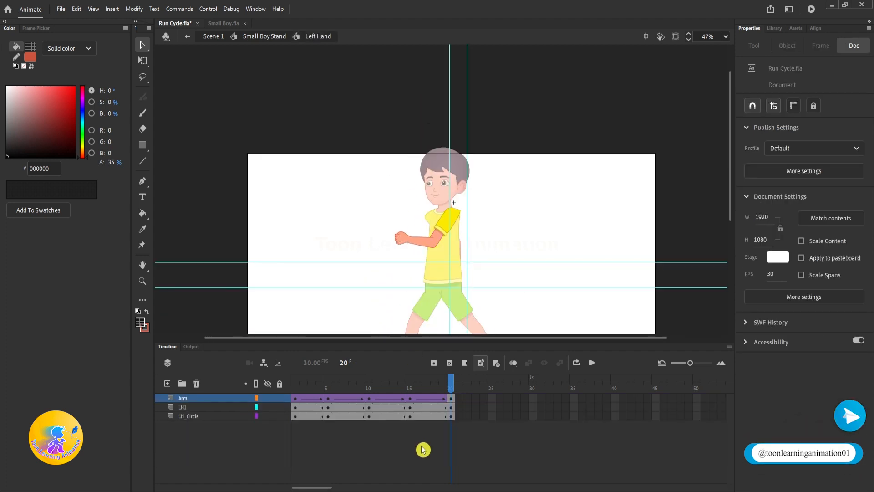
left_click_drag(451, 416, 452, 396)
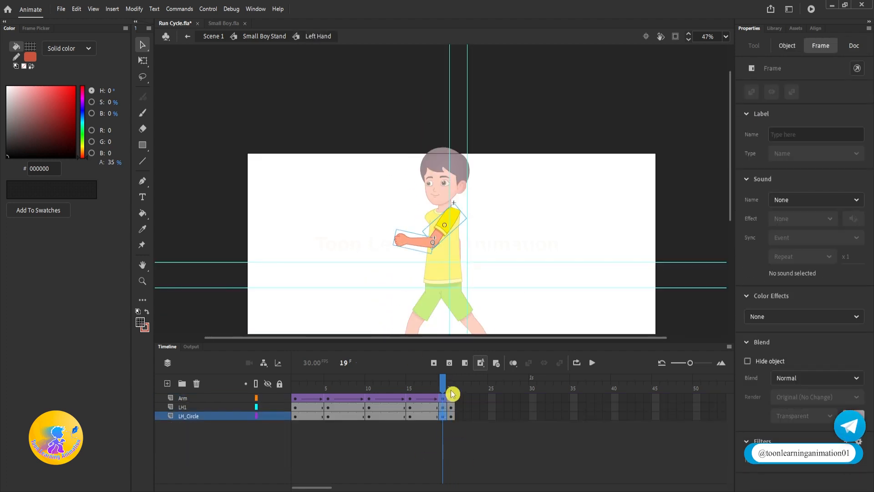
key("shift+F5")
double_click(536, 222)
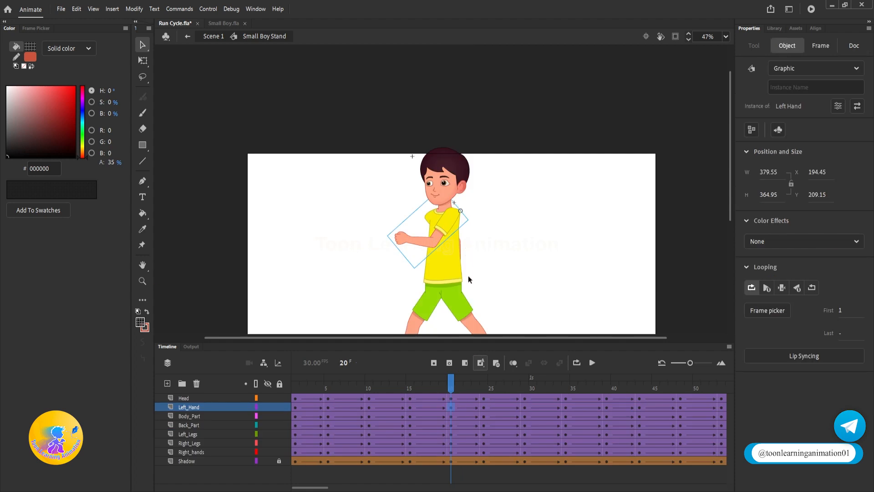
Step: Inside the Right hands symbol, add keyframes at frame 19 on all layers and remove frame 20
left_click(416, 385)
left_click(402, 386)
left_click(411, 294)
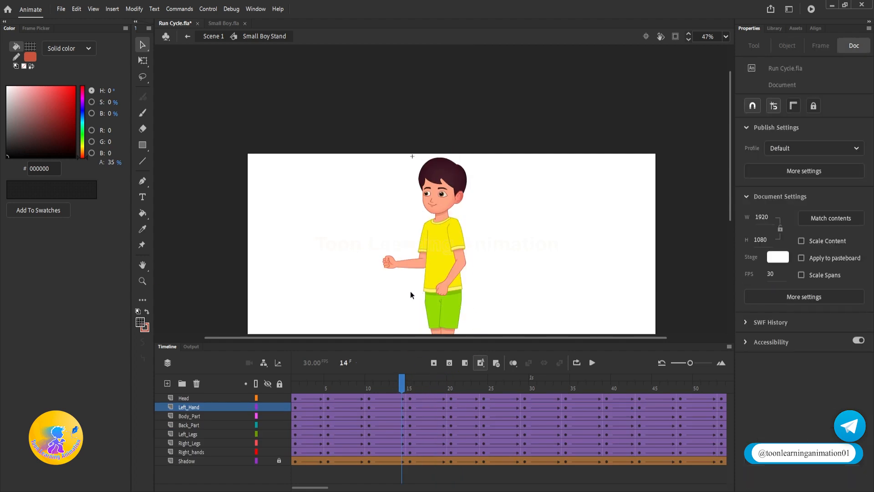
double_click(401, 260)
left_click(445, 391)
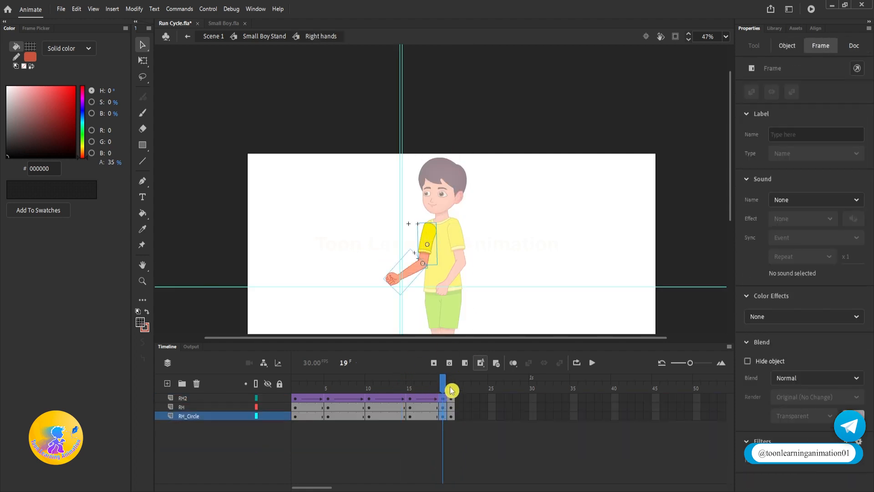
left_click(530, 245)
double_click(531, 242)
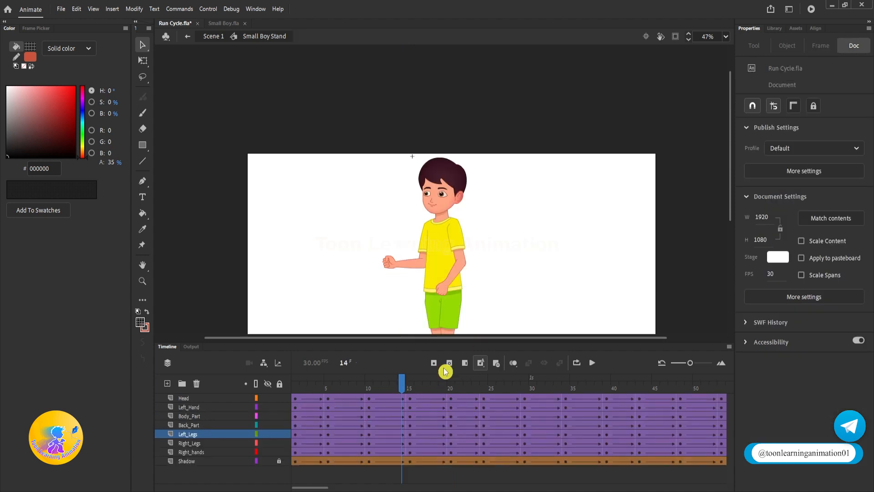
Step: Resynchronize the symbols on all Small Boy Stand layers to match the trimmed limb symbols
left_click_drag(350, 388, 117, 381)
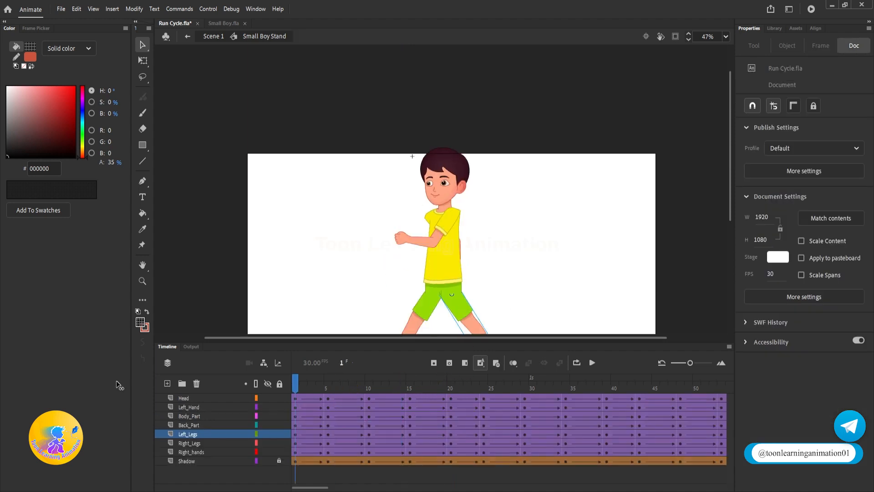
left_click(195, 399)
left_click(193, 461, "shift")
right_click(380, 445)
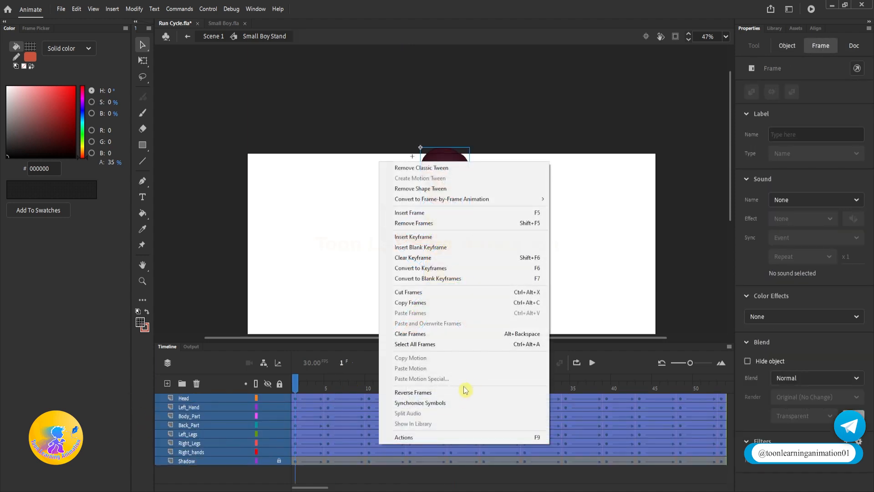
left_click(441, 404)
left_click(478, 314)
Step: Play back the extended run in Small Boy Stand to check the arms and legs where the cycles repeat
key("Return")
key("Return")
left_click_drag(521, 246, 497, 115)
left_click_drag(414, 389, 559, 481)
left_click_drag(334, 454, 282, 460)
left_click(532, 171)
left_click_drag(532, 171, 517, 256)
scroll(413, 140, "up", 2)
key("Return")
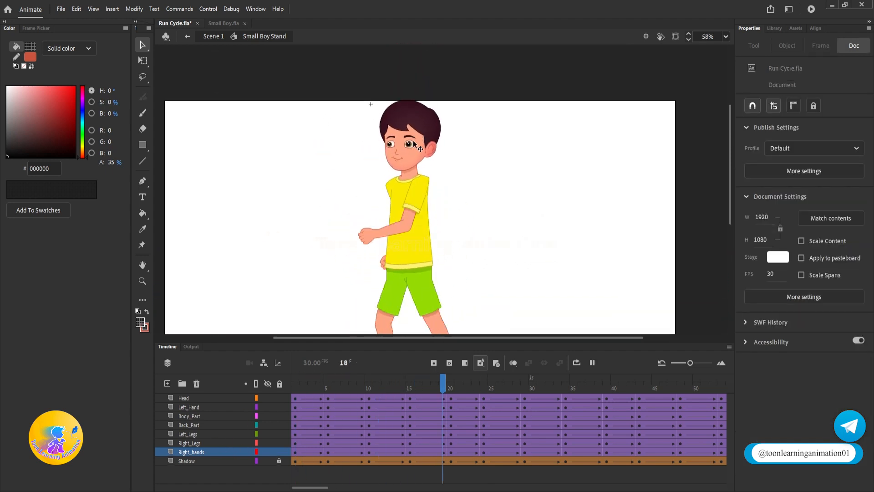
key("Return")
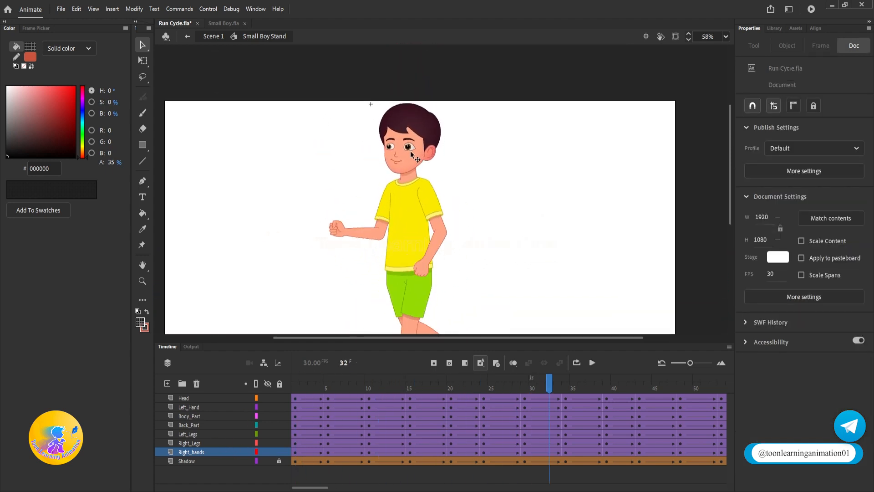
Step: Inside the Head symbol, duplicate the 20-frame animation of all layers further along the timeline to repeat the head motion
double_click(412, 154)
left_click_drag(432, 385, 246, 409)
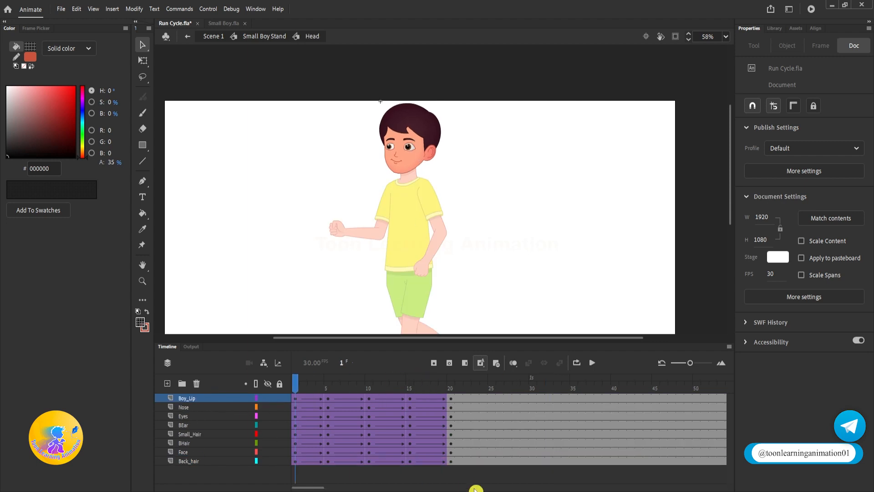
left_click_drag(452, 399, 296, 461)
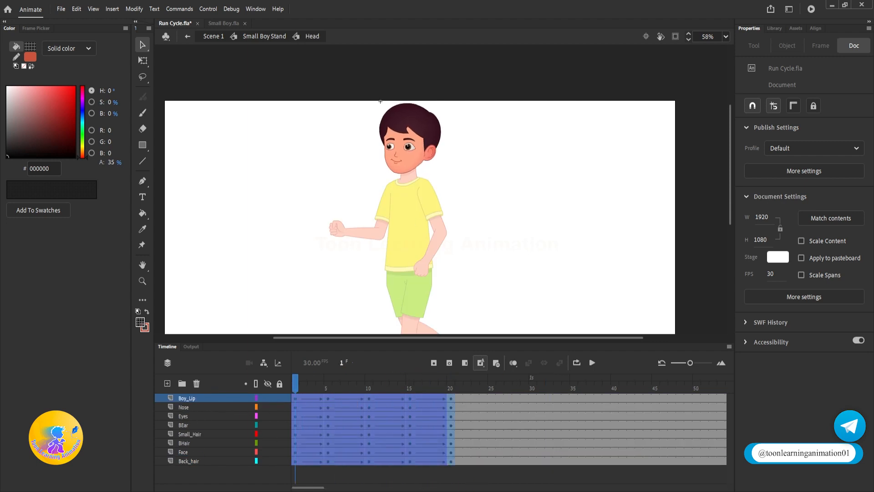
left_click_drag(367, 425, 526, 411)
left_click_drag(666, 397, 690, 461)
Step: Remove the surplus frames after frame 77 on all Head layers and compare with the last frame of Small Boy Stand
key("shift+F5")
key("shift+F5")
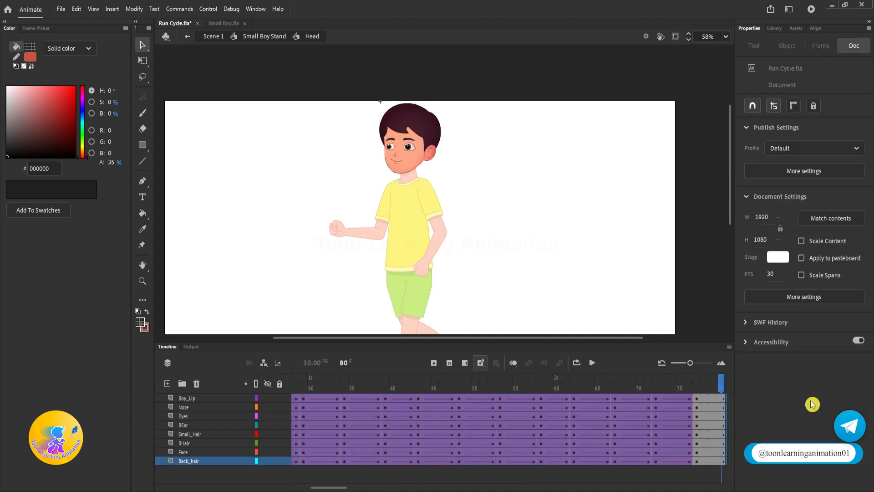
left_click_drag(724, 397, 770, 483)
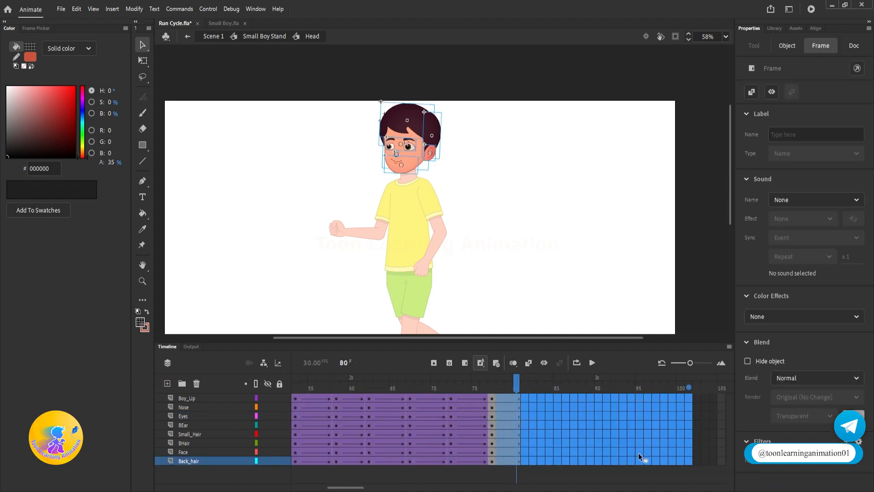
key("shift+F5")
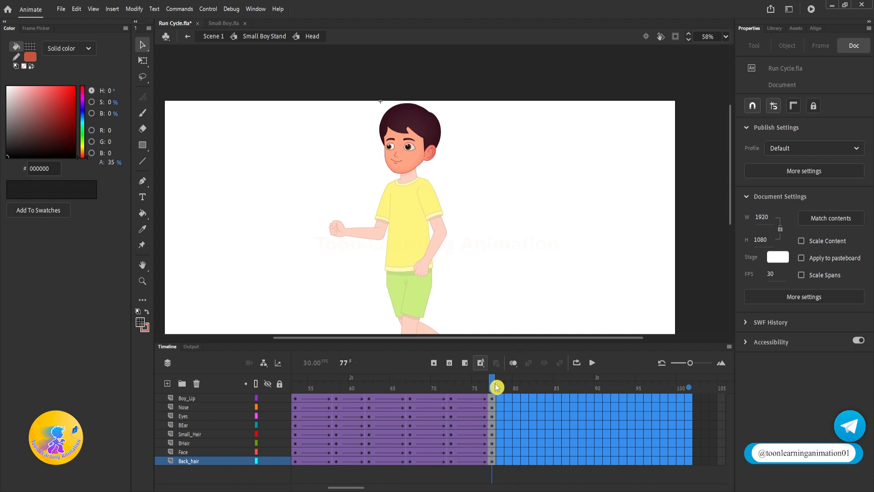
double_click(515, 272)
left_click_drag(336, 488, 367, 486)
left_click(328, 389)
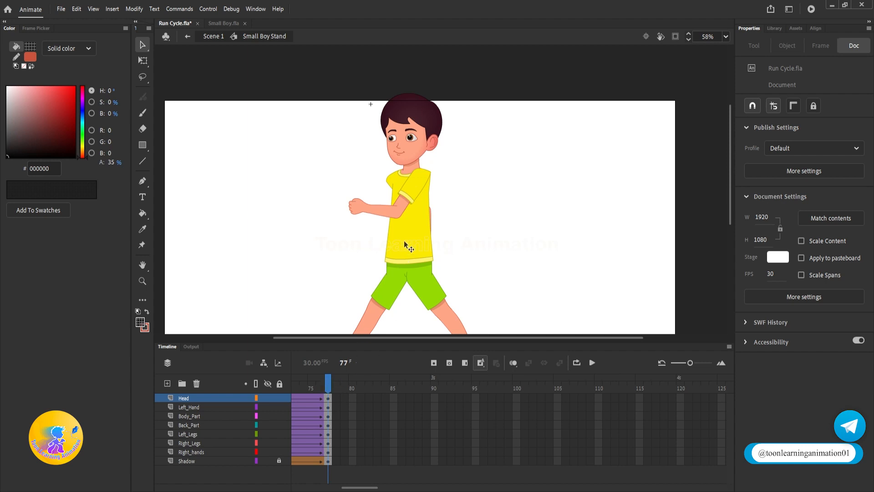
Step: Synchronize the symbols on all layers inside the Head symbol, from Boy_Lip to Back_hair
double_click(407, 147)
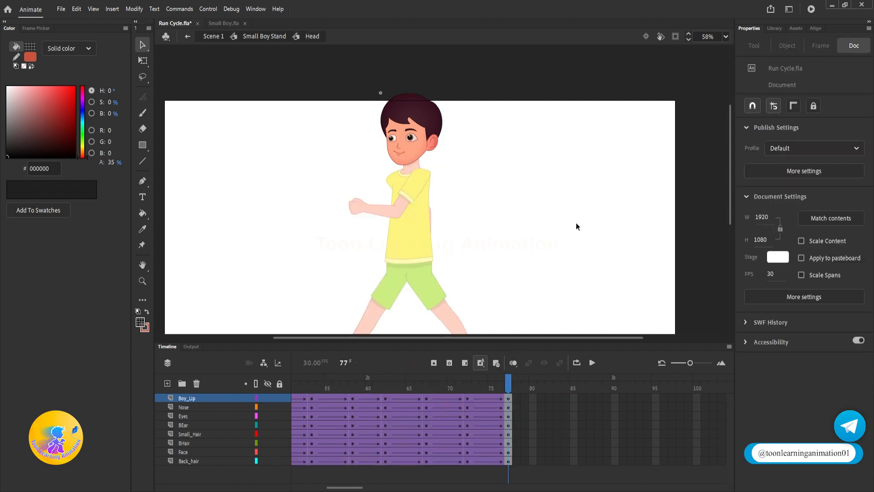
left_click(198, 460, "shift")
right_click(375, 441)
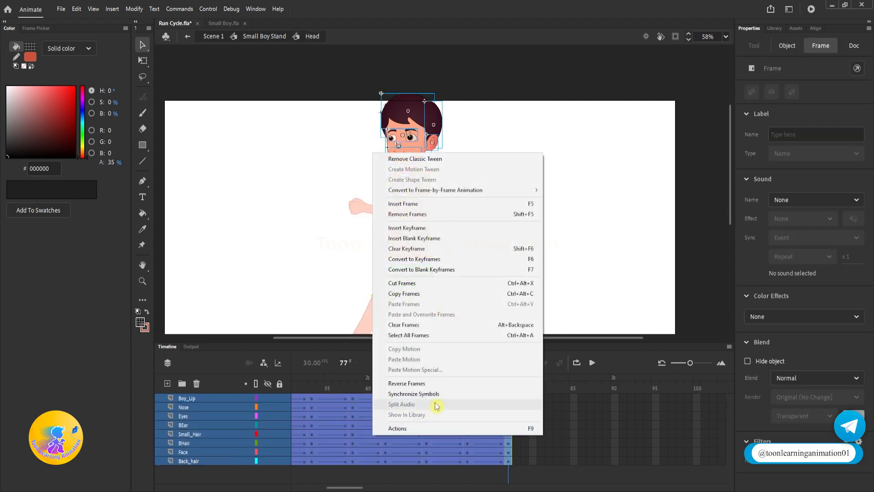
left_click(436, 394)
left_click(502, 277)
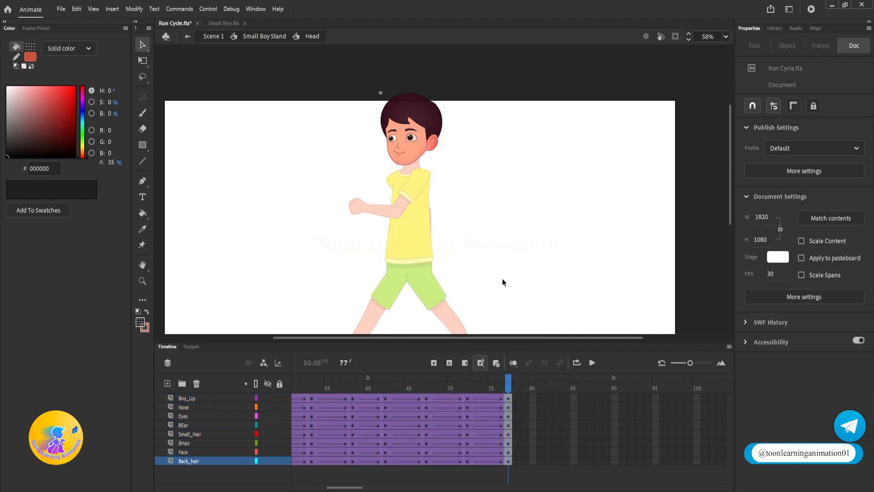
Step: Play back the extended Head animation from its first frame and return to Small Boy Stand
key("shift+comma")
key("Return")
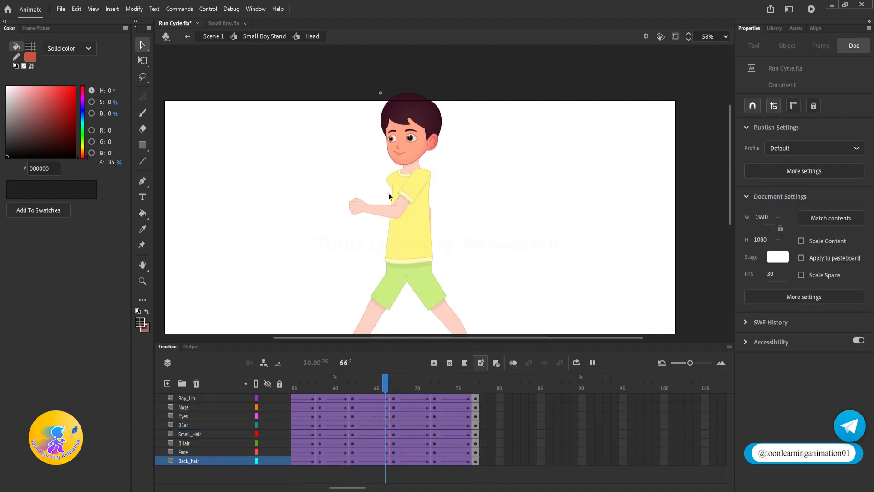
double_click(546, 201)
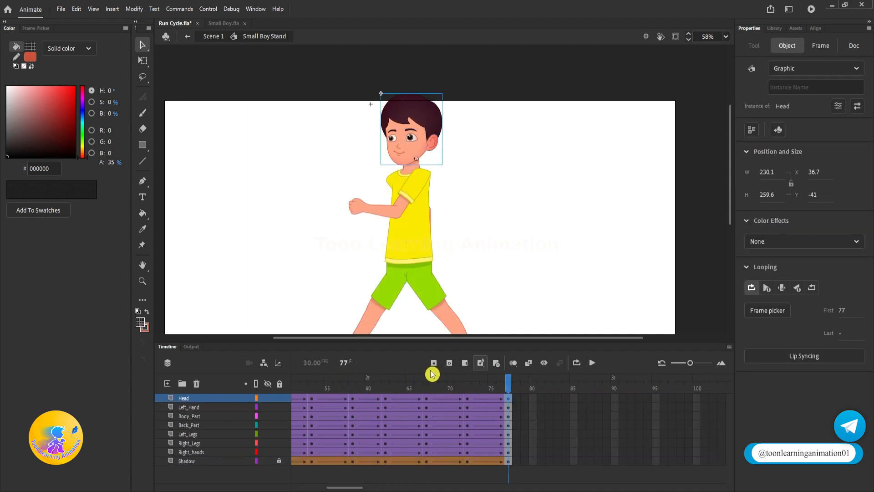
Step: Play back the full run in Small Boy Stand and preview it as a test movie
left_click(487, 320)
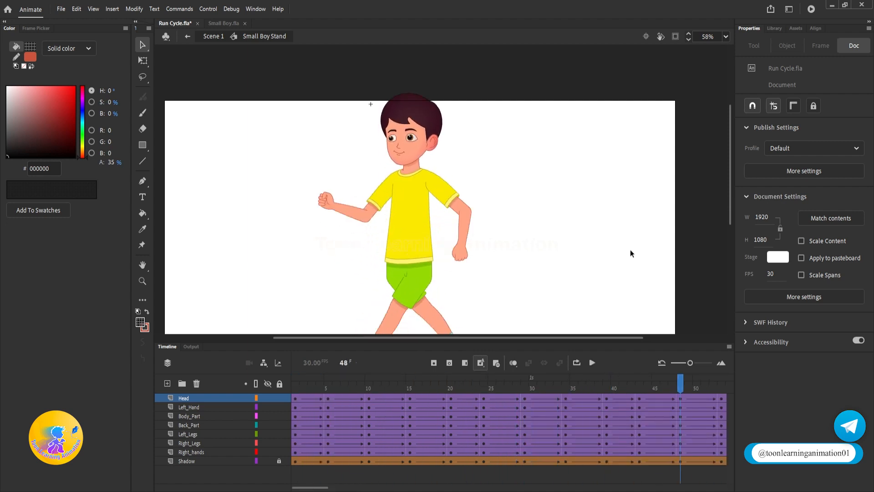
key("Return")
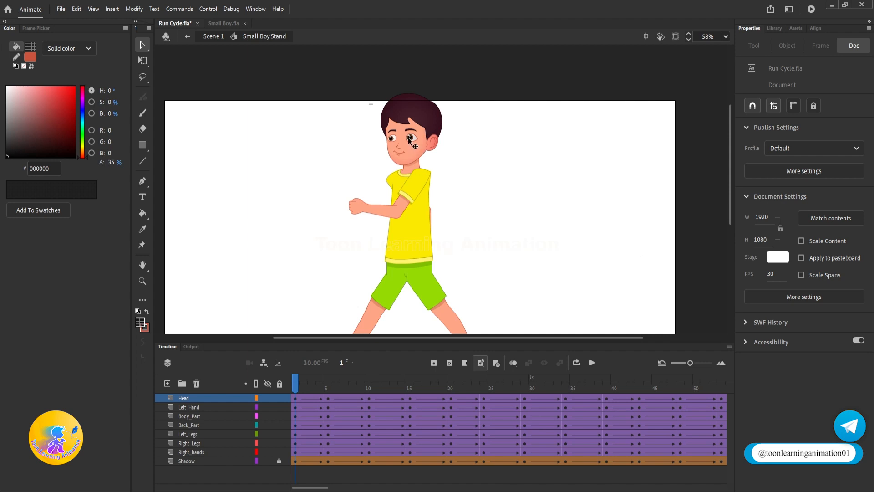
key("ctrl+Return")
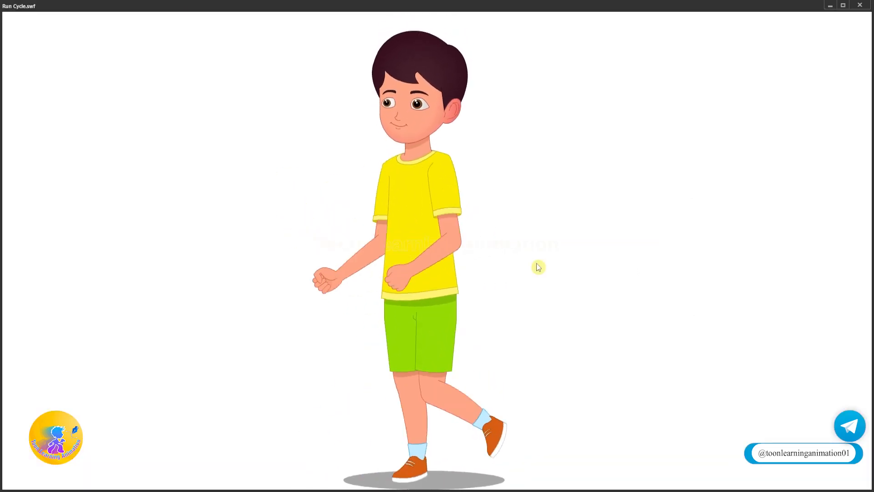